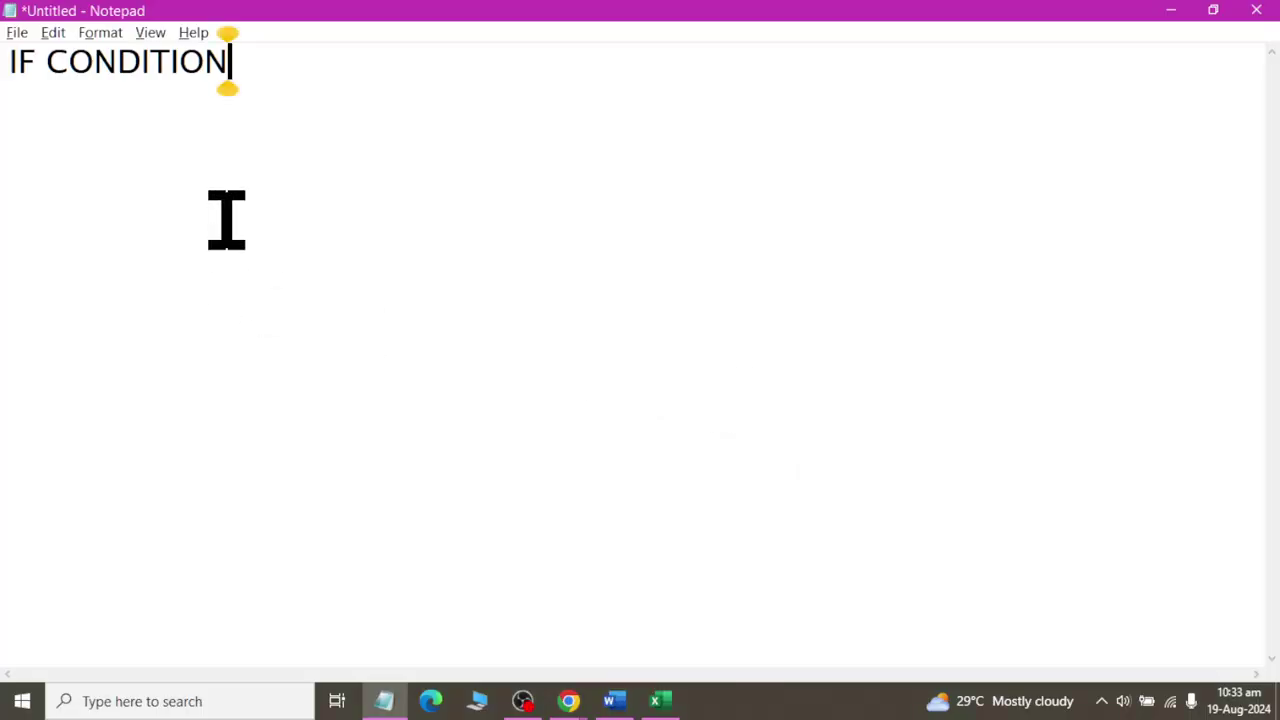
# Add 'conditional operator' and 'conditional logic' lines under the IF CONDITION heading.
pyautogui.press('Return')
pyautogui.press('Return')
pyautogui.write('con')
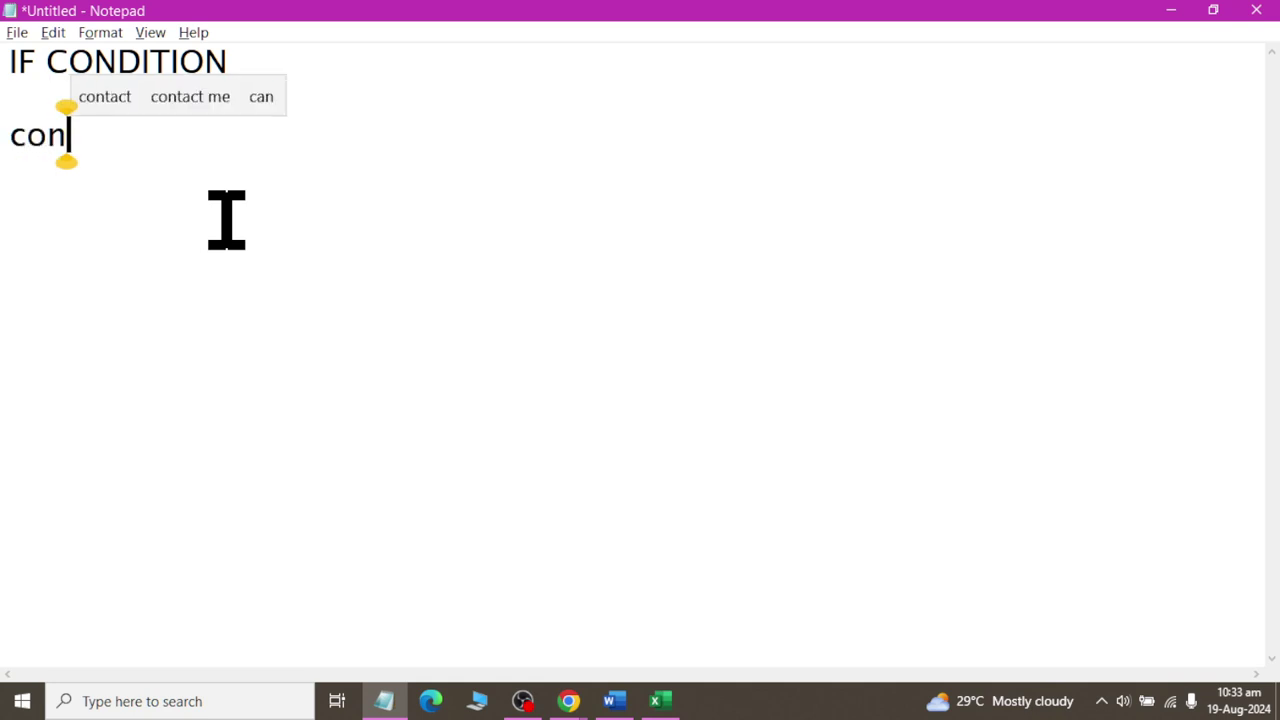
pyautogui.write('ditional oper')
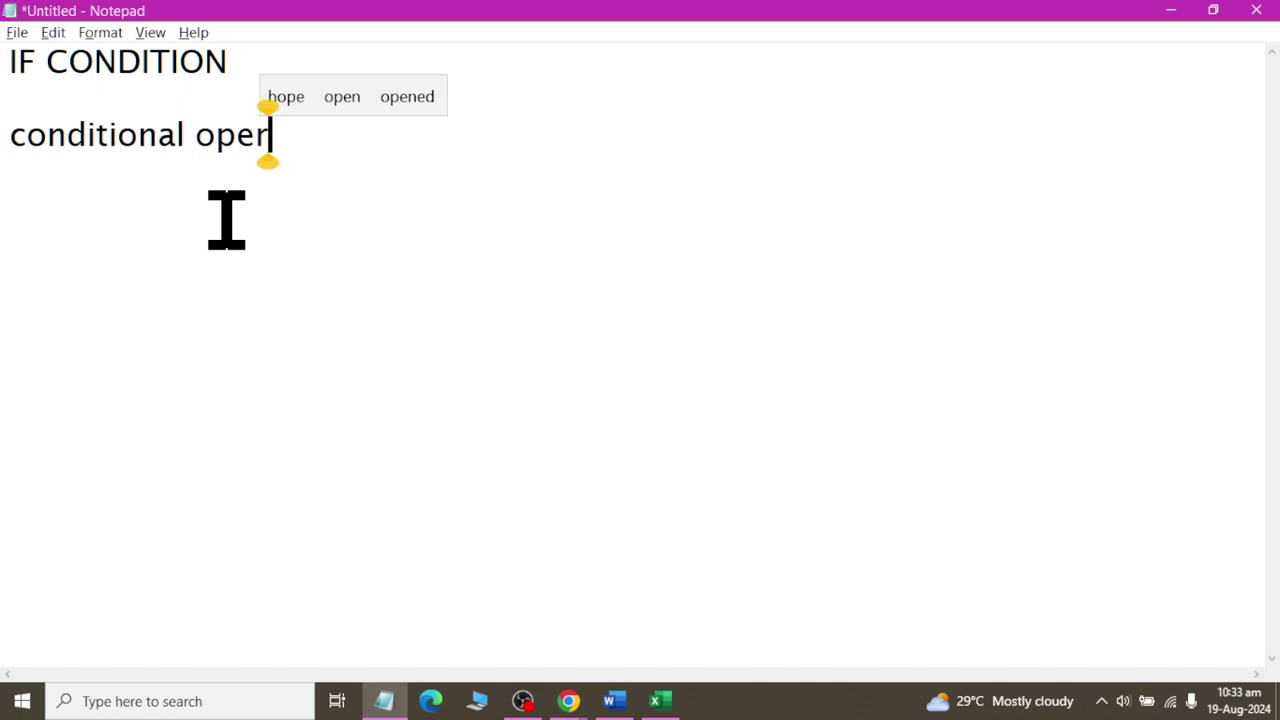
pyautogui.write('ator')
pyautogui.press('Return')
pyautogui.write('cond')
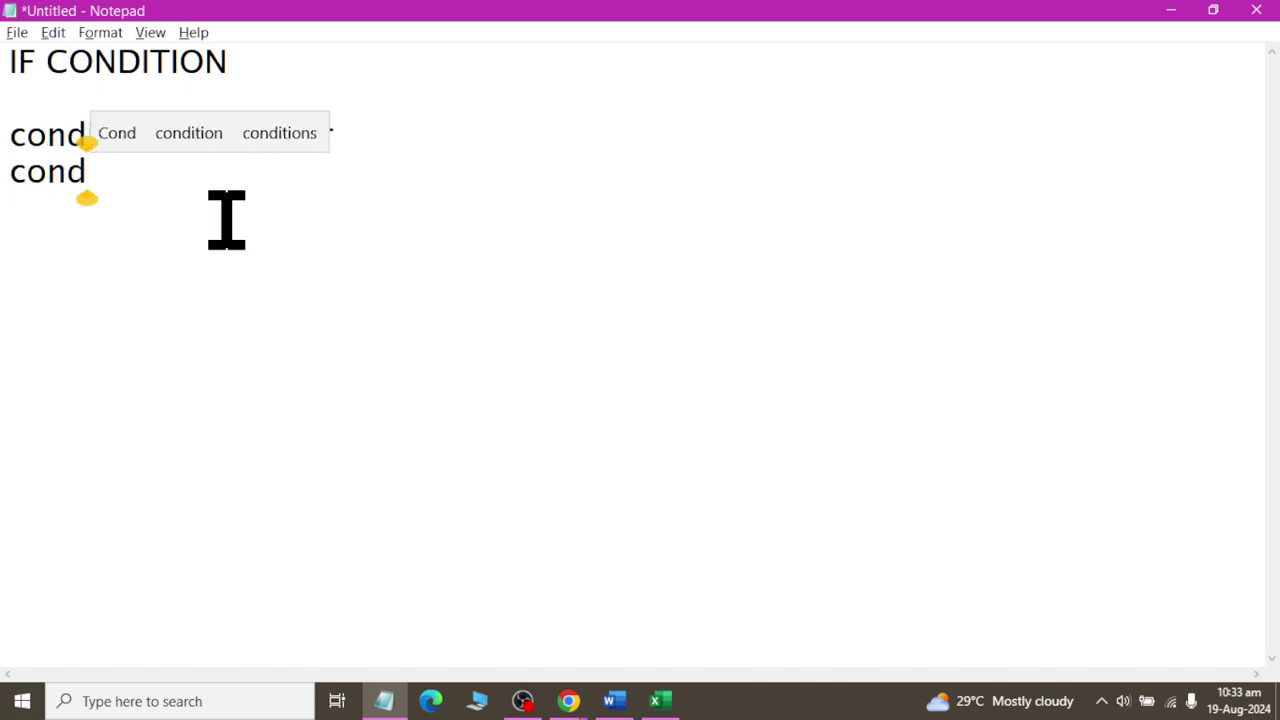
pyautogui.write('itional logic')
pyautogui.press('Return')
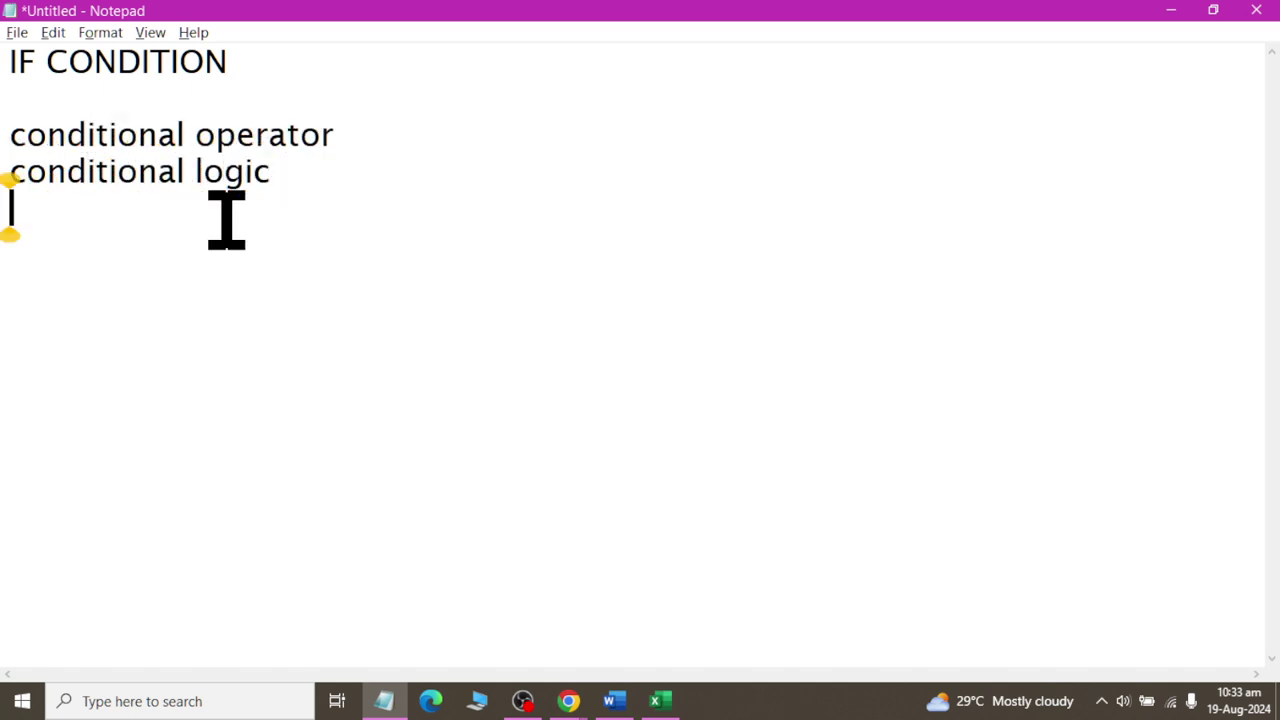
# Start a new note line with 'DE' after a blank line and bring up the Start menu.
pyautogui.press('Return')
pyautogui.write('DE')
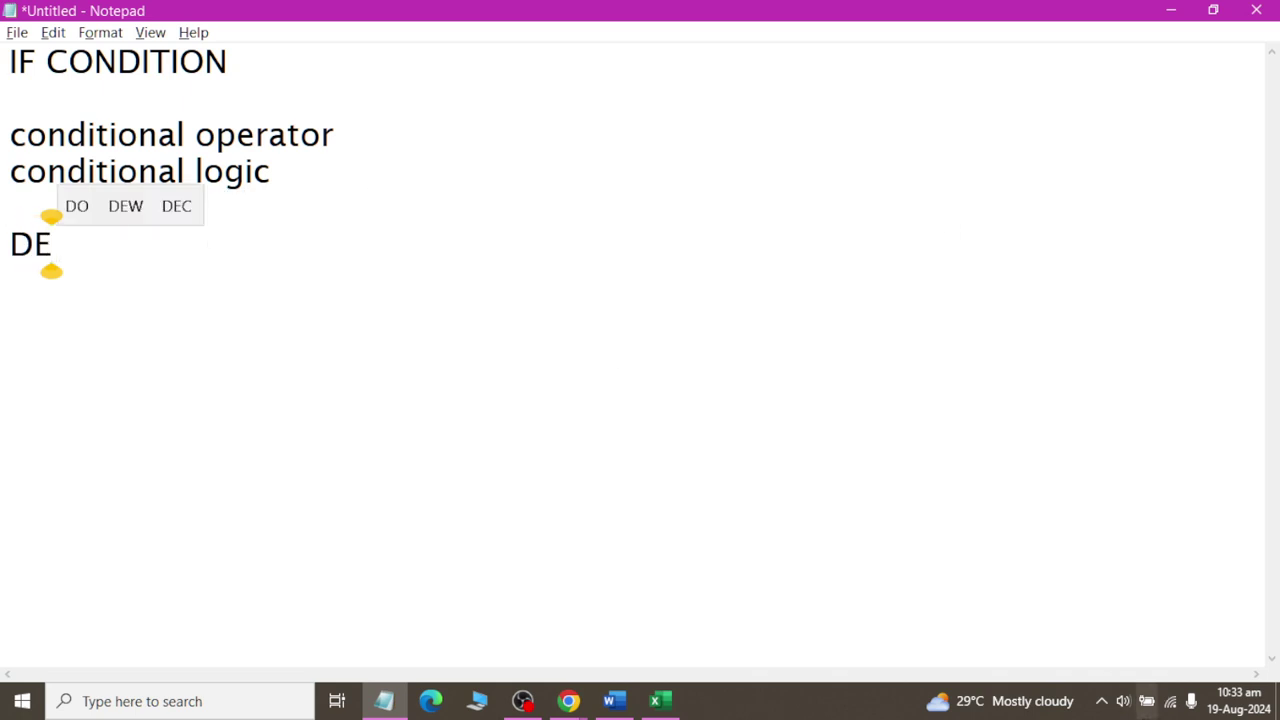
pyautogui.press('super')
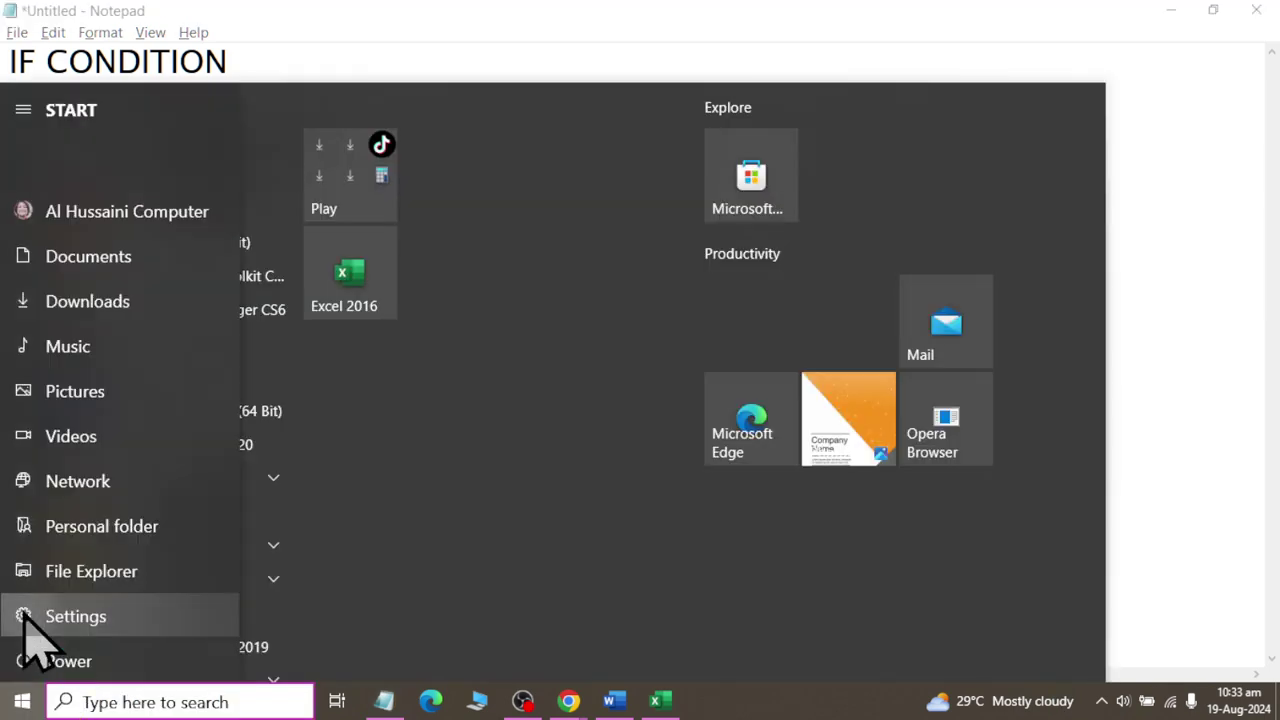
# In Settings > System > Display, disconnect from SmartTV-b9c7 and reconnect to it.
pyautogui.click(60, 620)
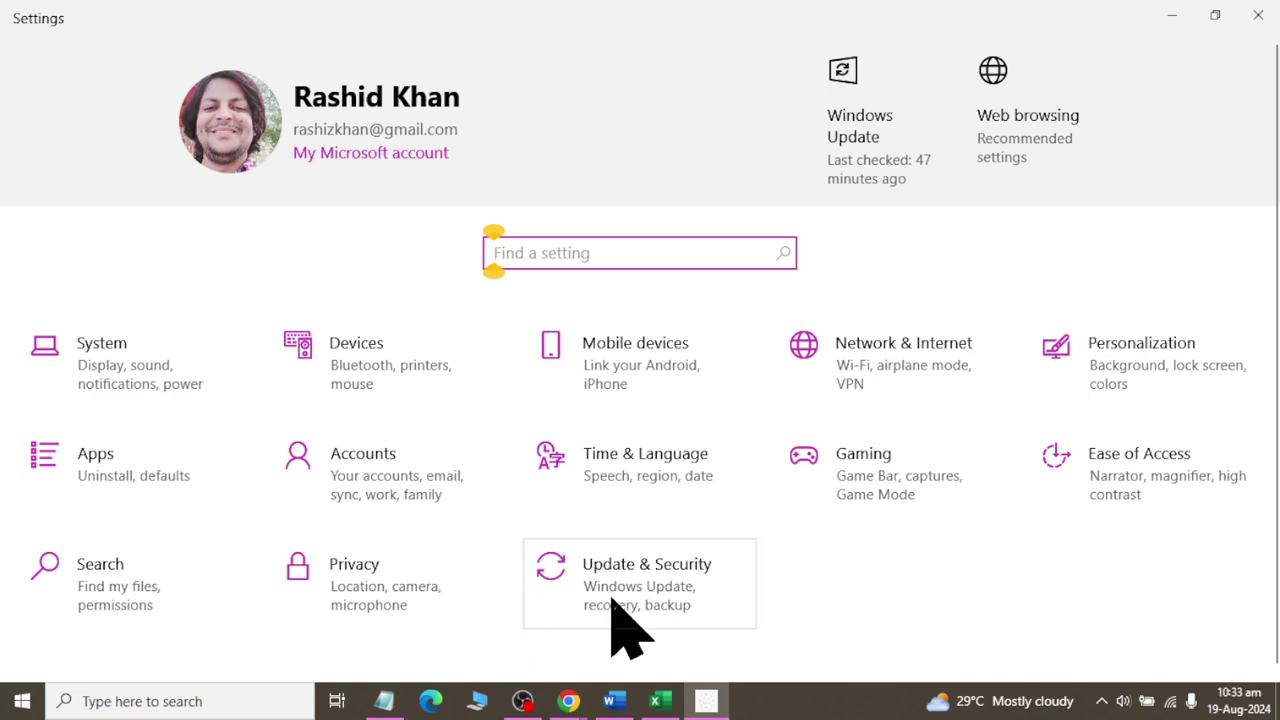
pyautogui.click(143, 386)
pyautogui.scroll(-4, 434, 600)
pyautogui.scroll(-2, 430, 570)
pyautogui.scroll(-3, 435, 560)
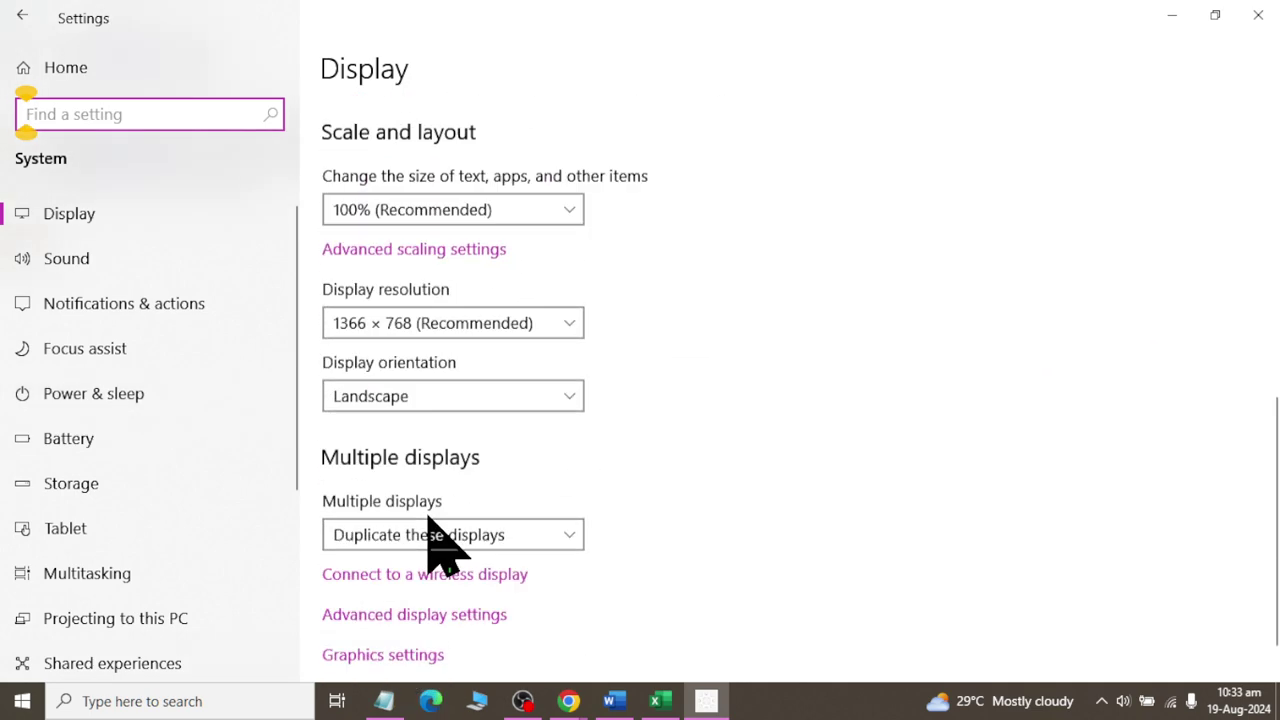
pyautogui.scroll(-1, 440, 555)
pyautogui.click(425, 517)
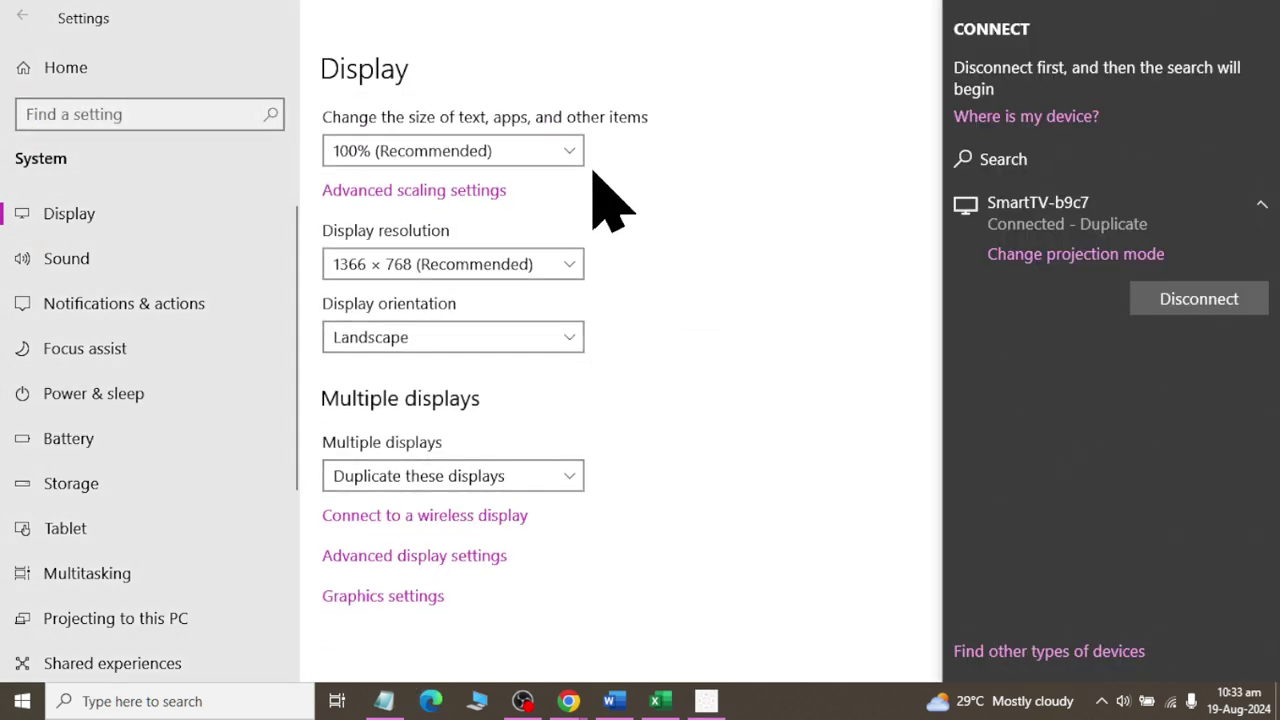
pyautogui.click(1190, 305)
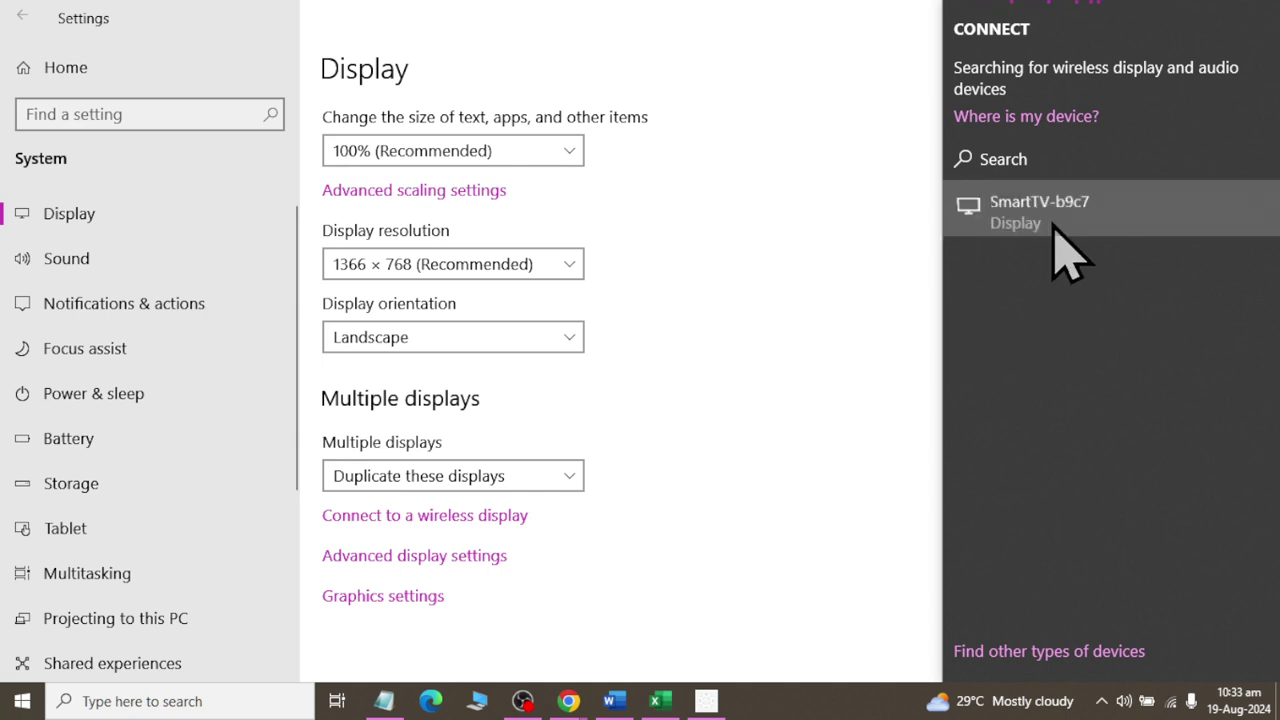
pyautogui.click(1052, 230)
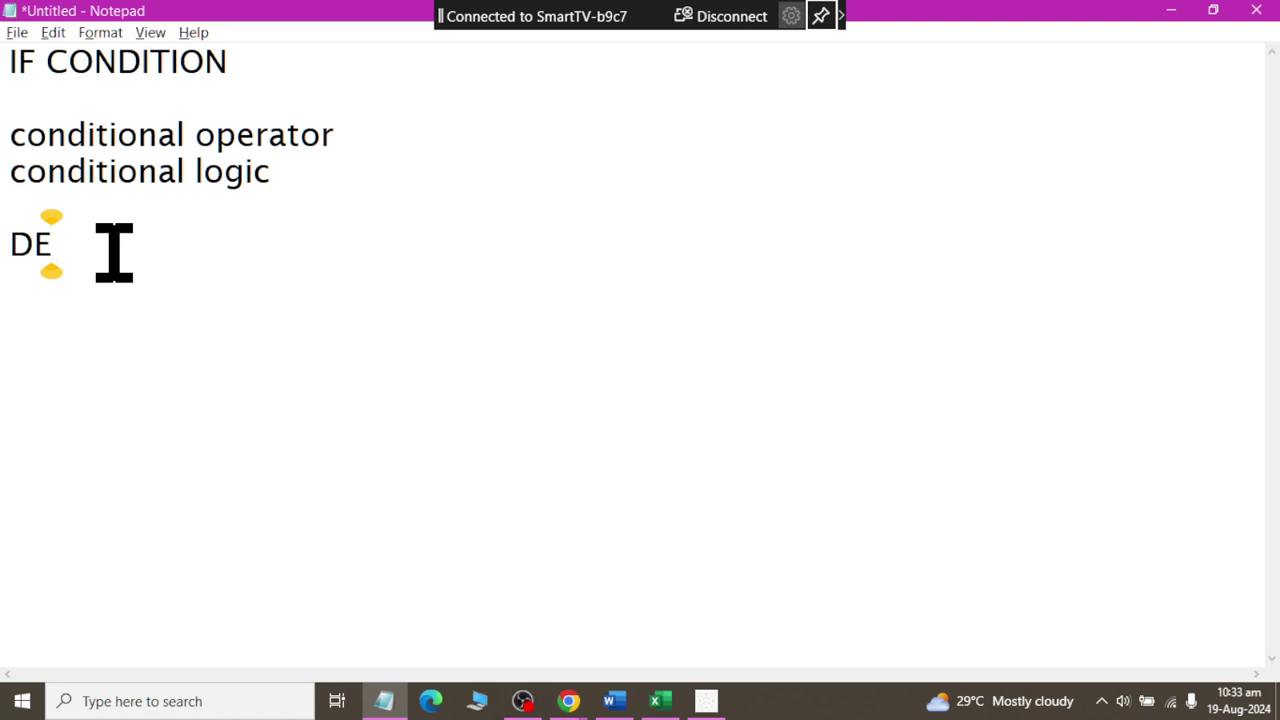
# Complete the note line to read 'DECISION MAKING POWER', followed by a blank line.
pyautogui.write('ci')
pyautogui.press('BackSpace')
pyautogui.press('BackSpace')
pyautogui.write('CI')
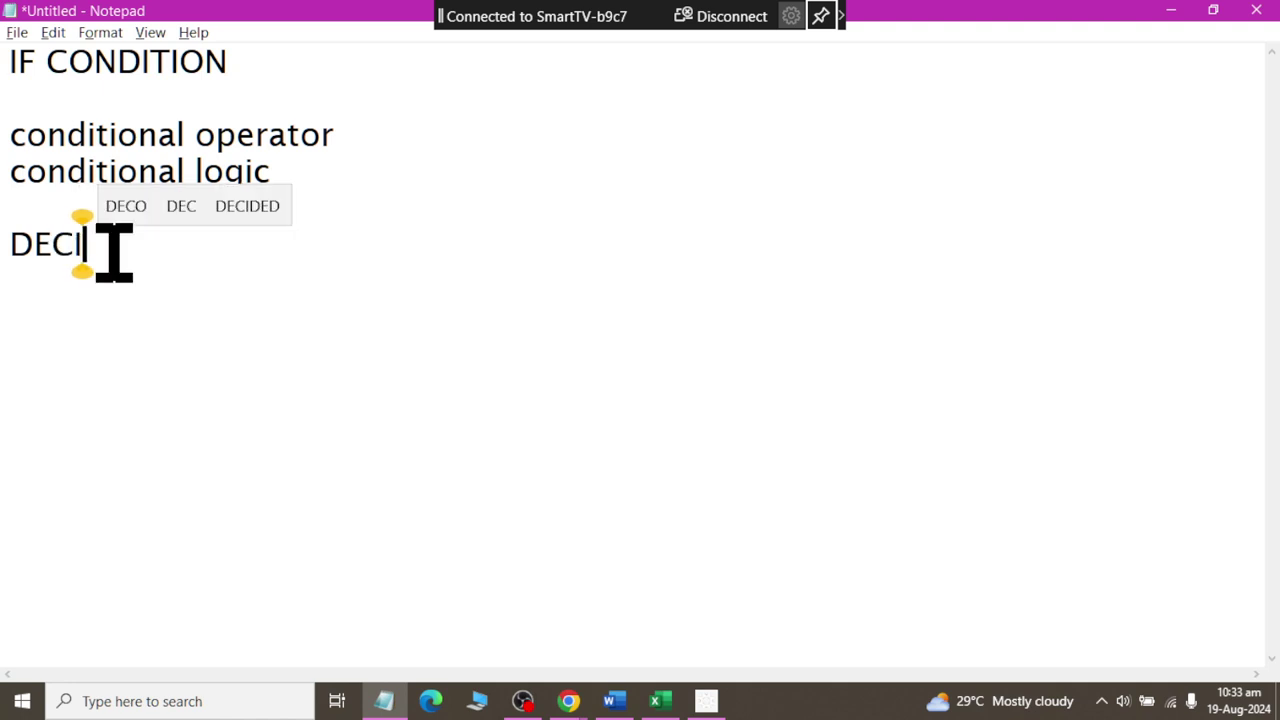
pyautogui.write('SION MAKING')
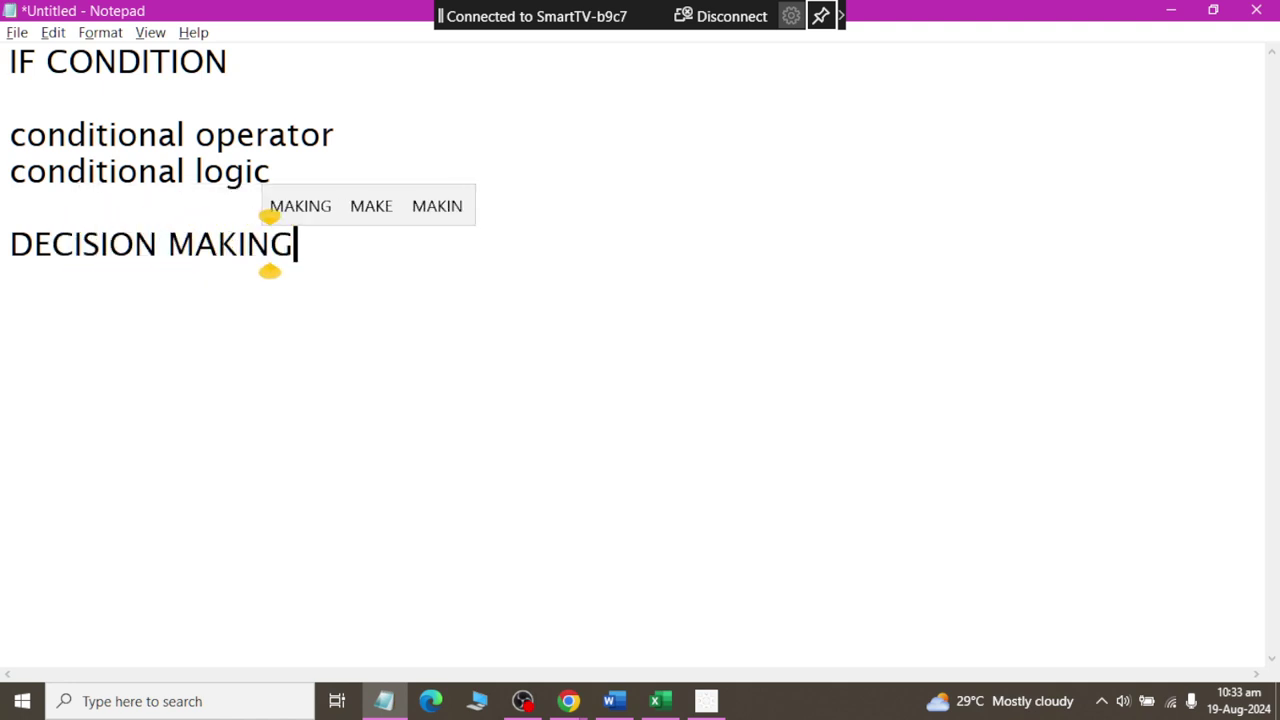
pyautogui.write(' POWER')
pyautogui.press('Return')
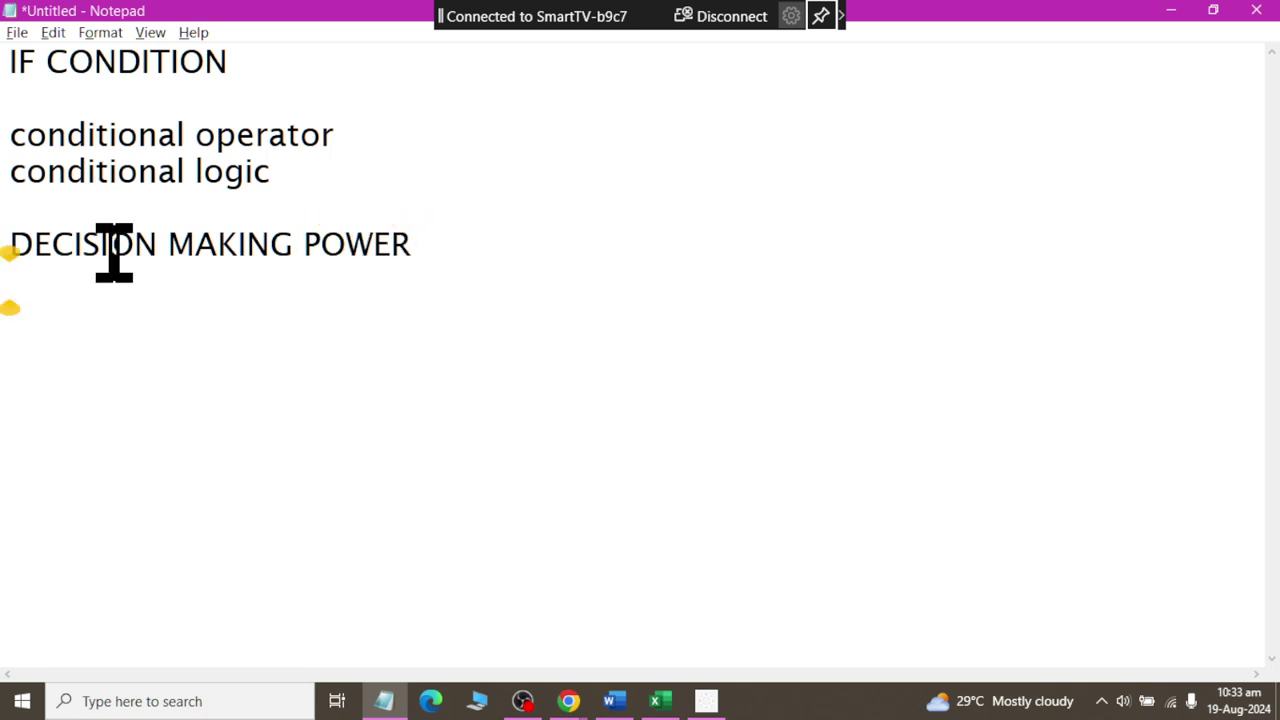
pyautogui.press('Return')
# Add the line 'in MS EXCEL' beneath it.
pyautogui.write('in MX')
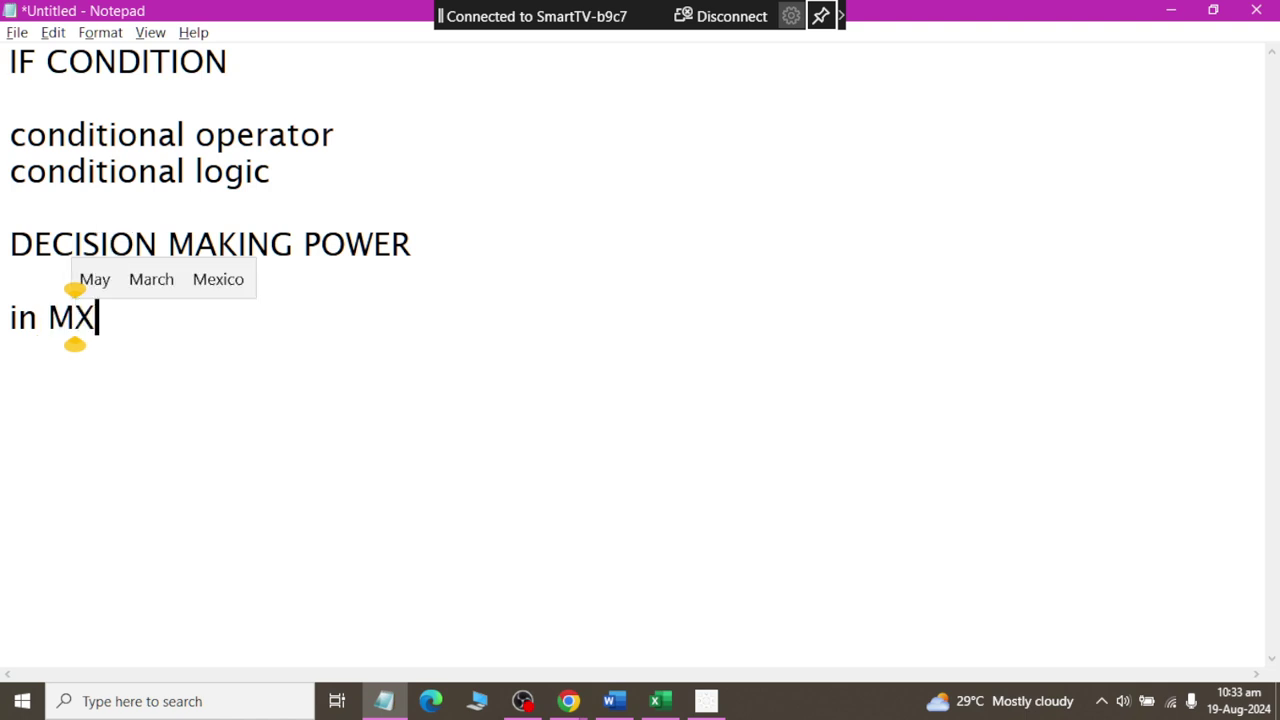
pyautogui.press('BackSpace')
pyautogui.write('S EXCEL')
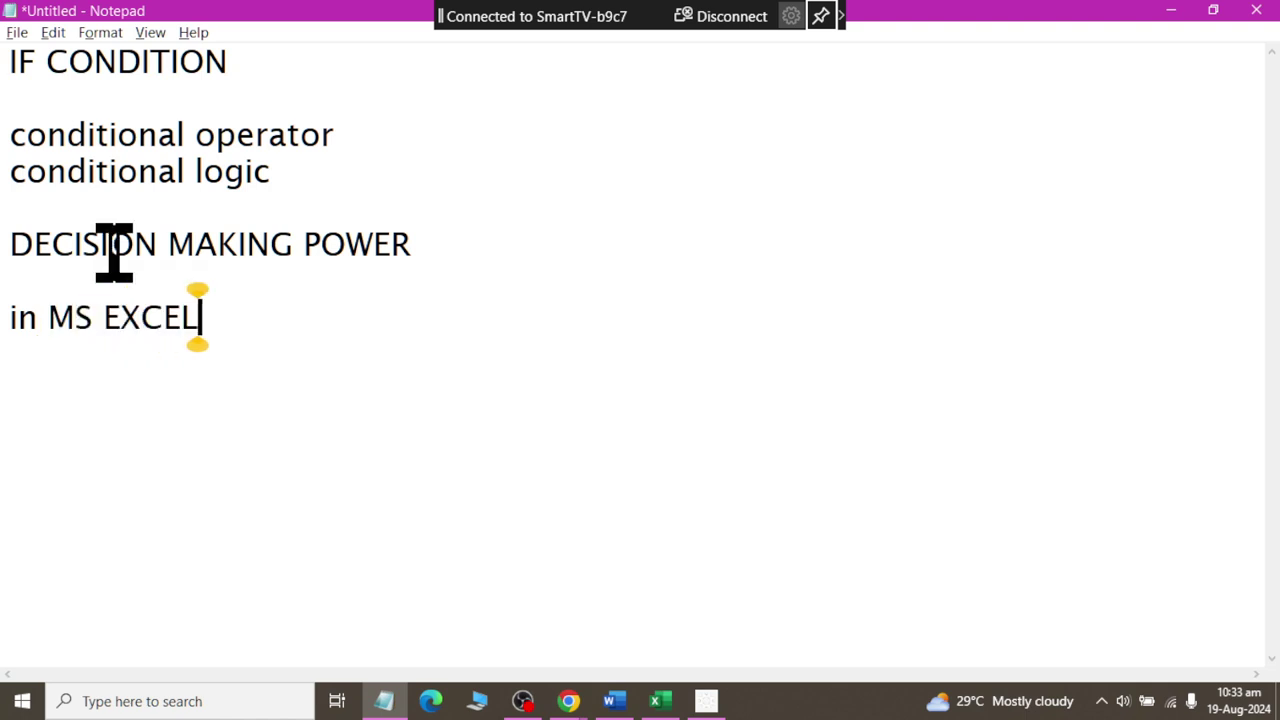
pyautogui.press('Return')
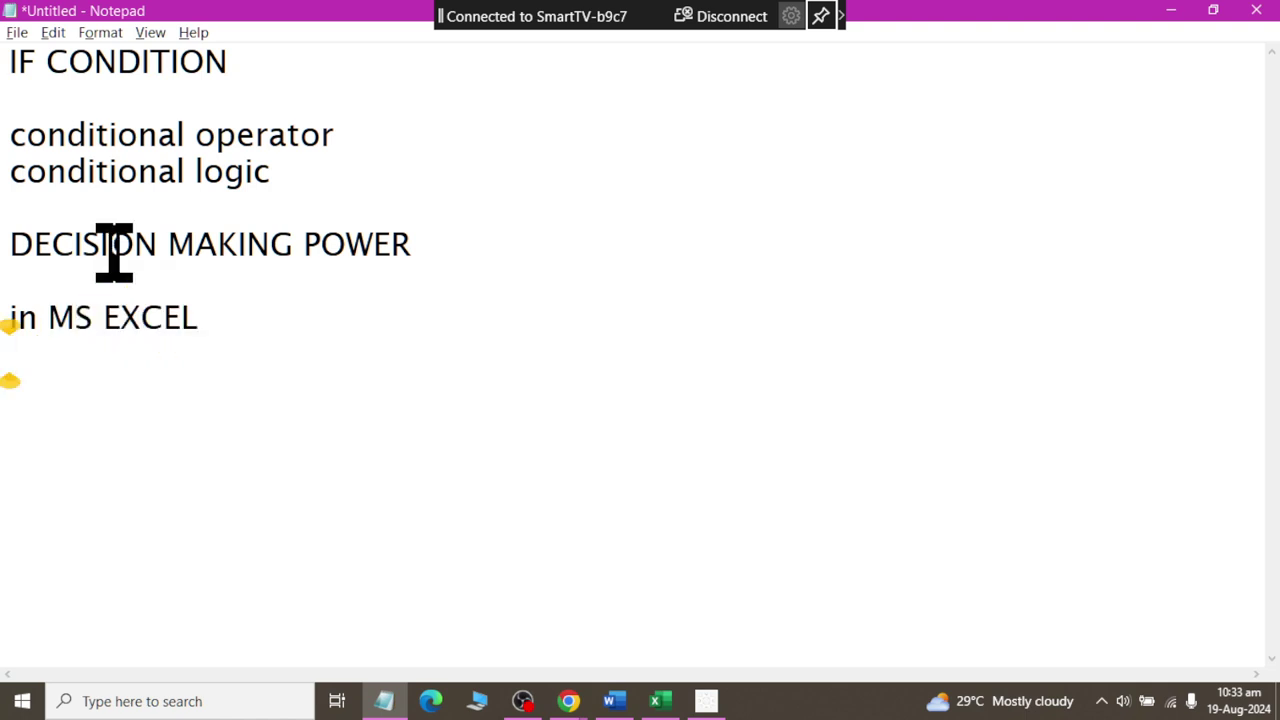
pyautogui.press('Return')
pyautogui.press('Return')
# Switch to Excel and try entering 1 and 2 in C3 and C4.
pyautogui.hotkey('alt', 'Tab')
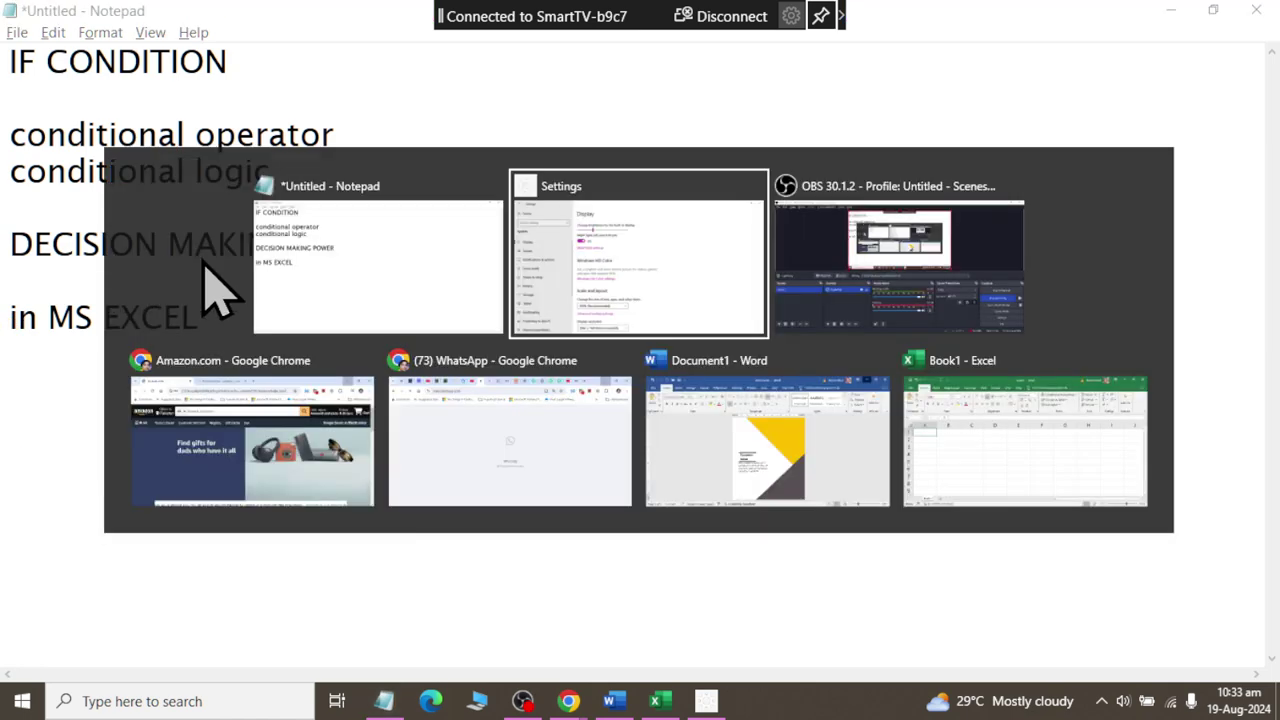
pyautogui.hotkey('alt', 'Tab')
pyautogui.hotkey('alt', 'Tab')
pyautogui.hotkey('alt', 'Tab')
pyautogui.hotkey('alt', 'Tab')
pyautogui.hotkey('alt', 'Tab')
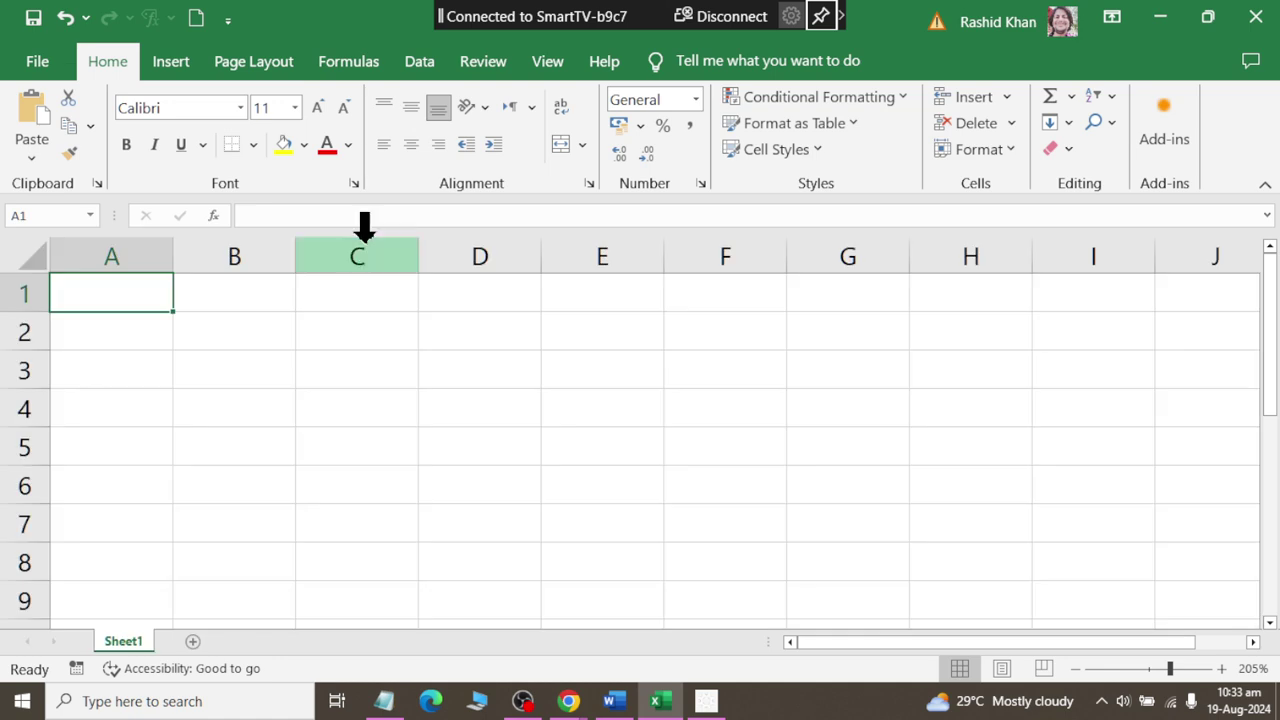
pyautogui.click(345, 365)
pyautogui.keyDown('ctrl'); pyautogui.scroll(1, 355, 375); pyautogui.keyUp('ctrl')
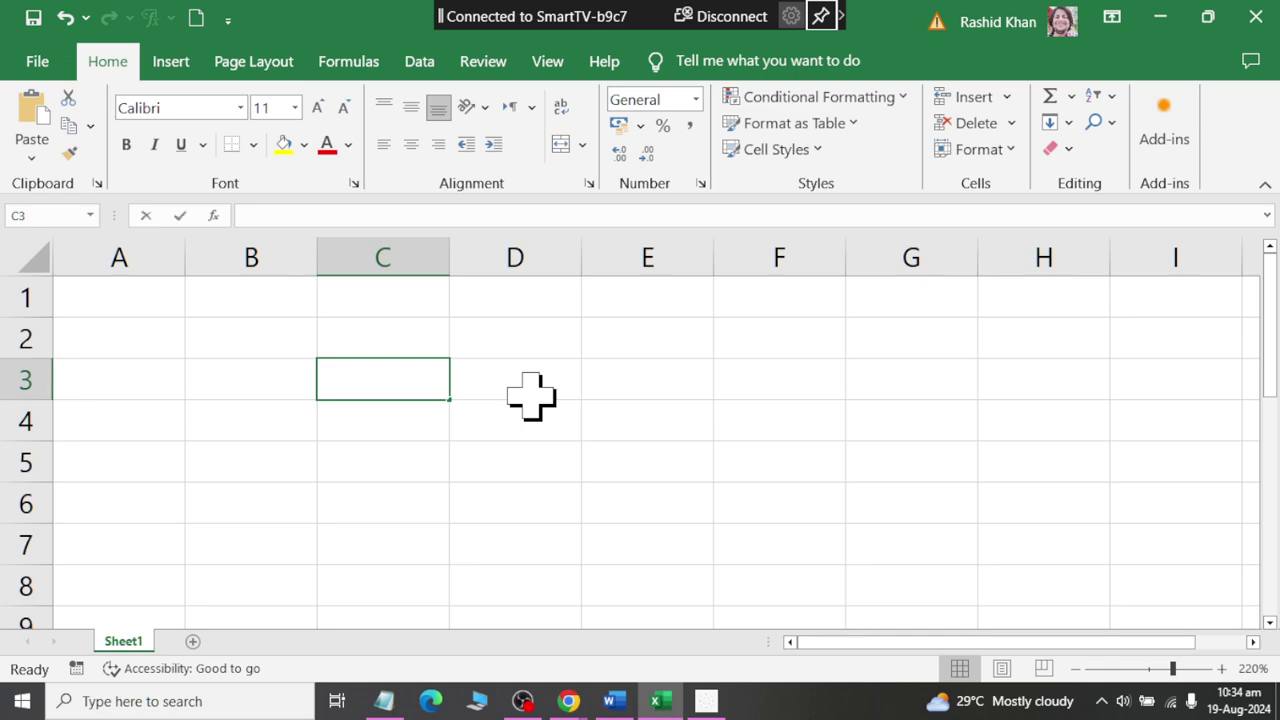
pyautogui.write('1')
pyautogui.press('Return')
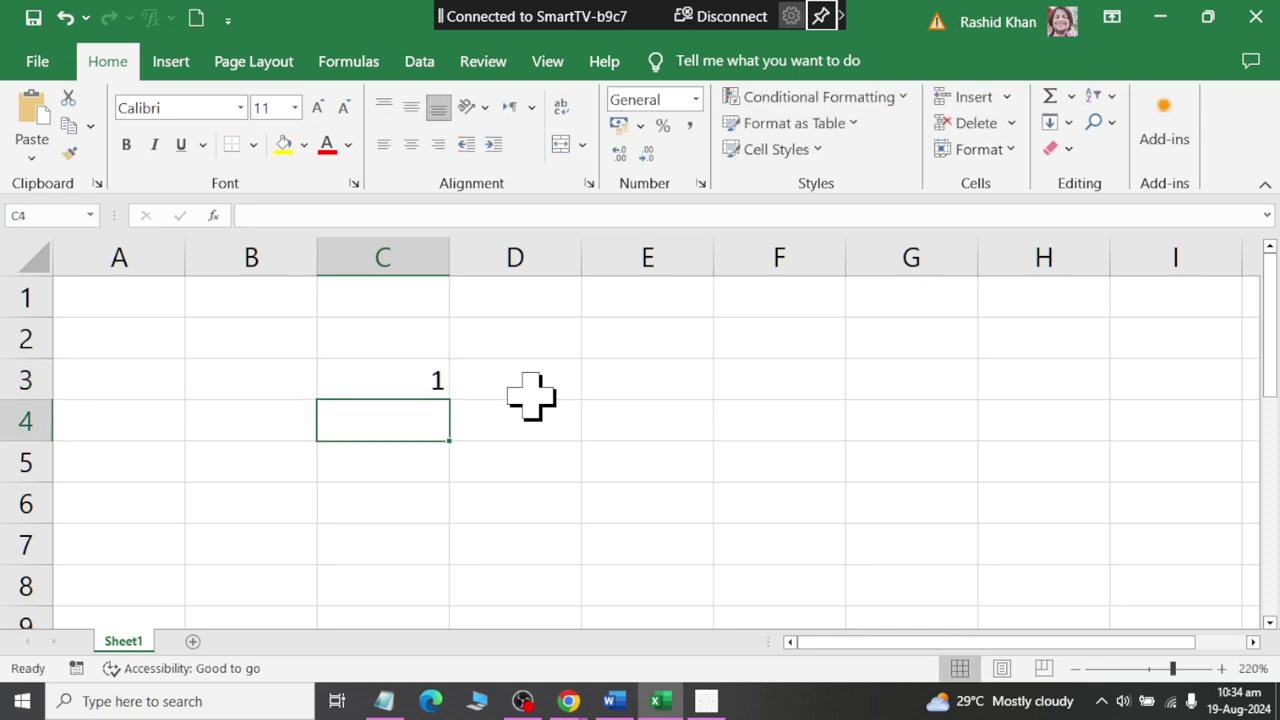
pyautogui.write('2')
pyautogui.press('Return')
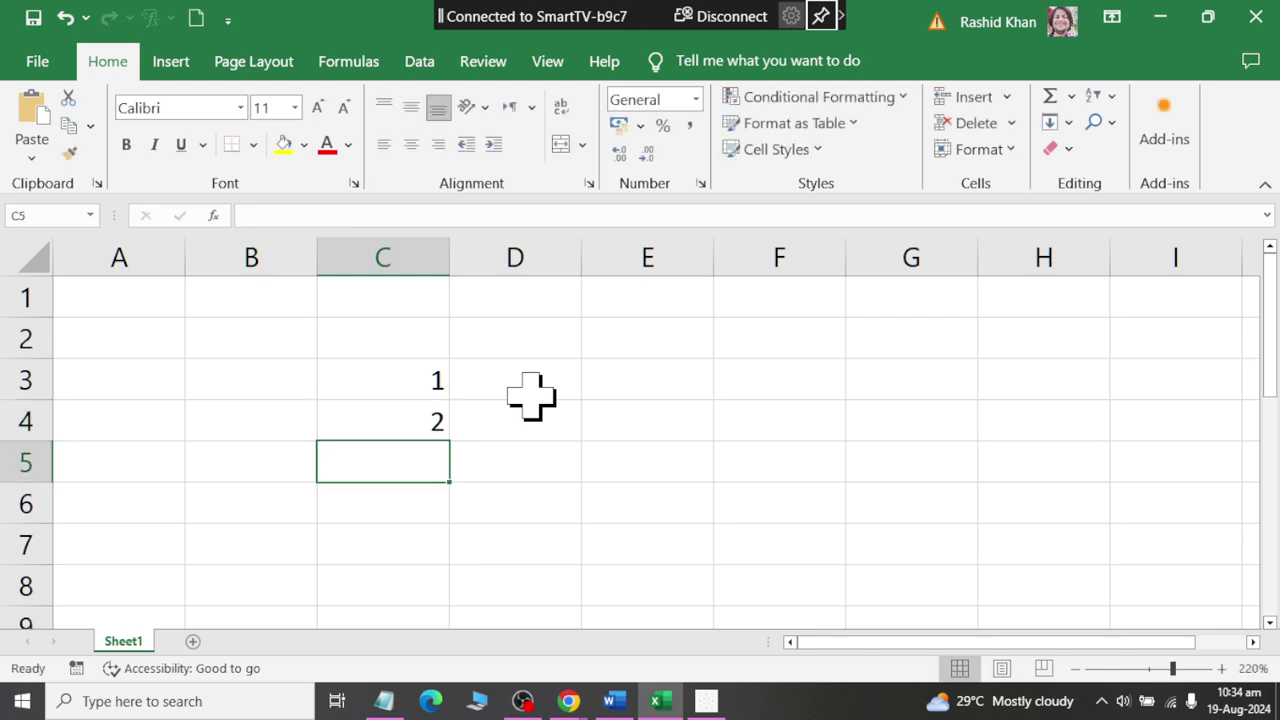
# Move around the C3:D4 cells and re-enter 1 in C3.
pyautogui.press('Up')
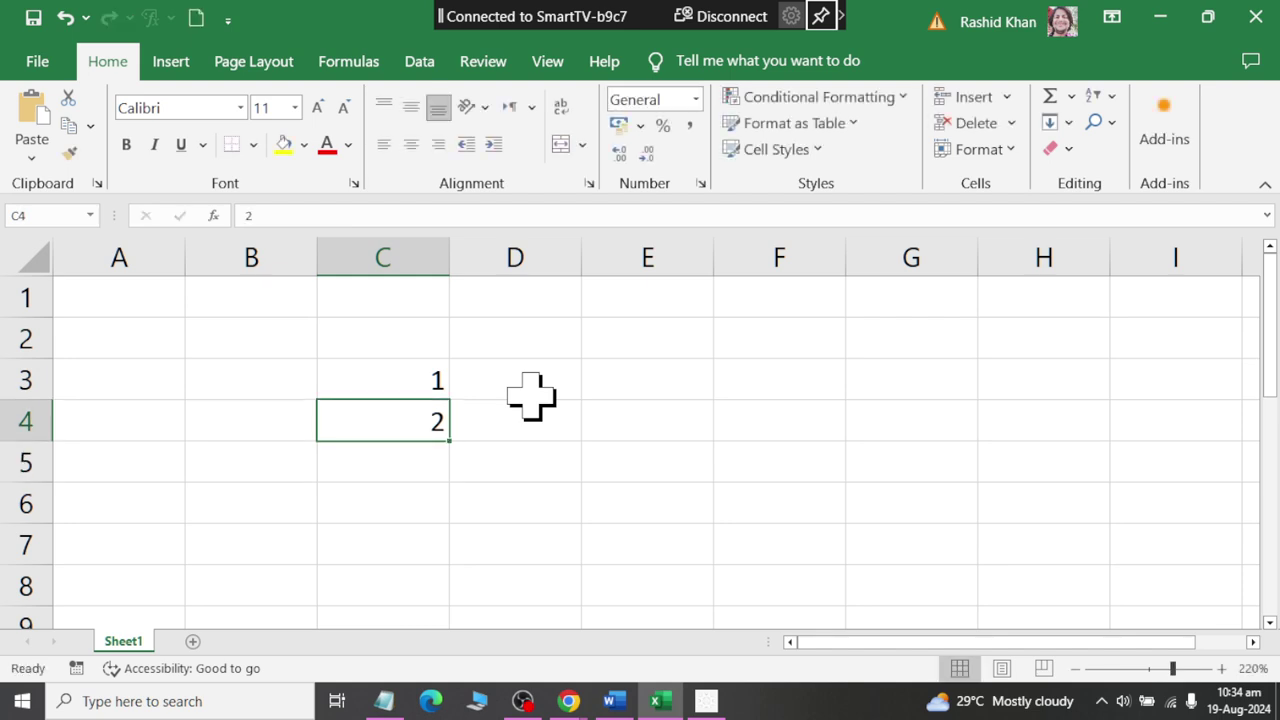
pyautogui.press('Up')
pyautogui.press('Right')
pyautogui.press('Down')
pyautogui.press('Left')
pyautogui.press('Up')
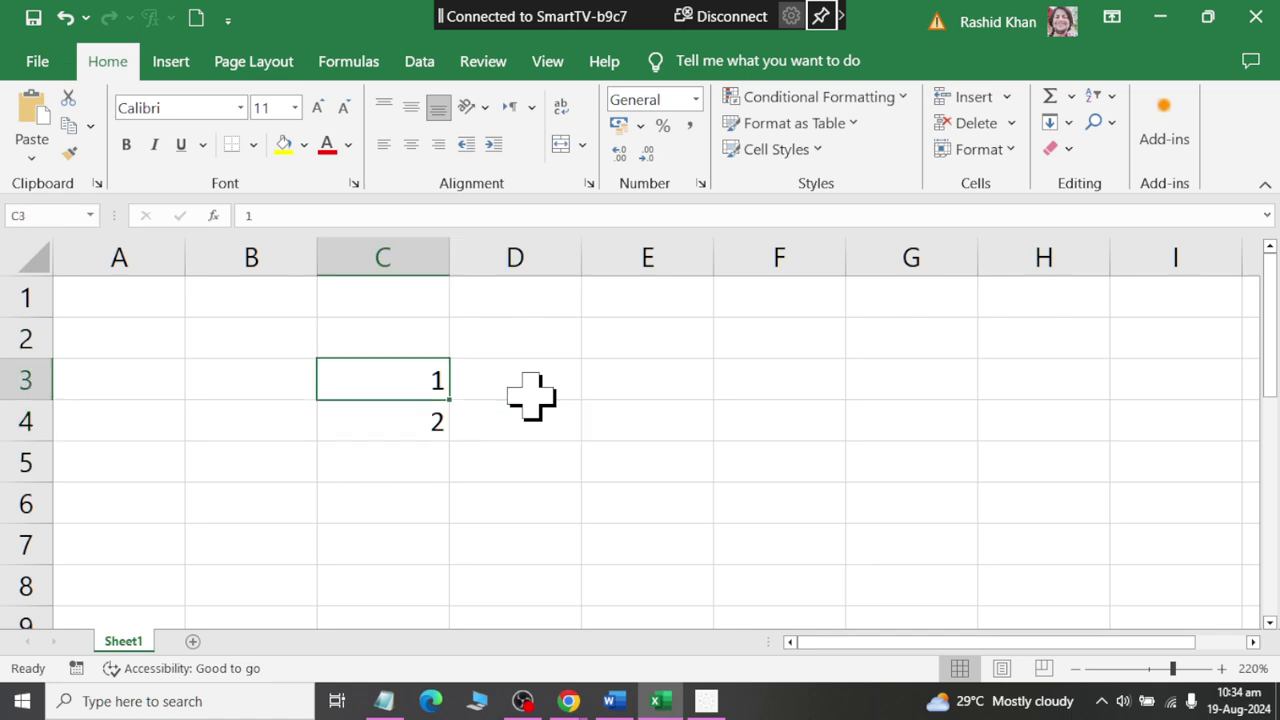
pyautogui.press('Down')
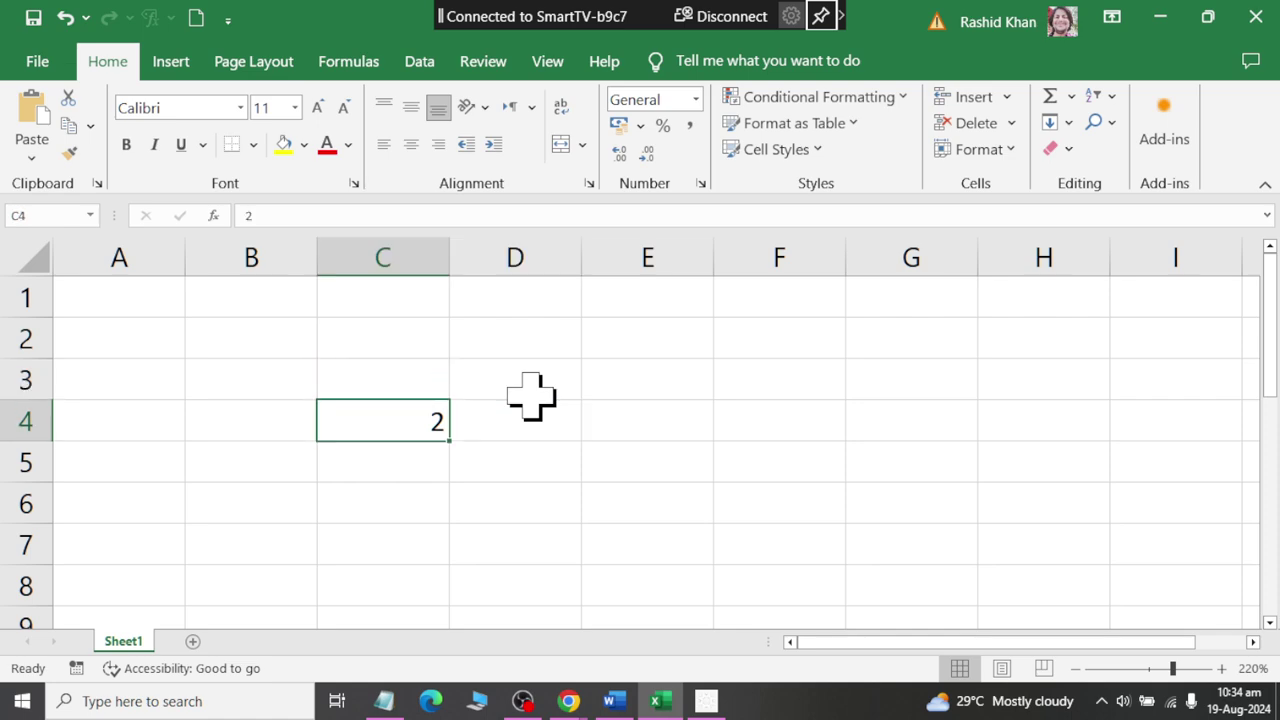
pyautogui.press('Up')
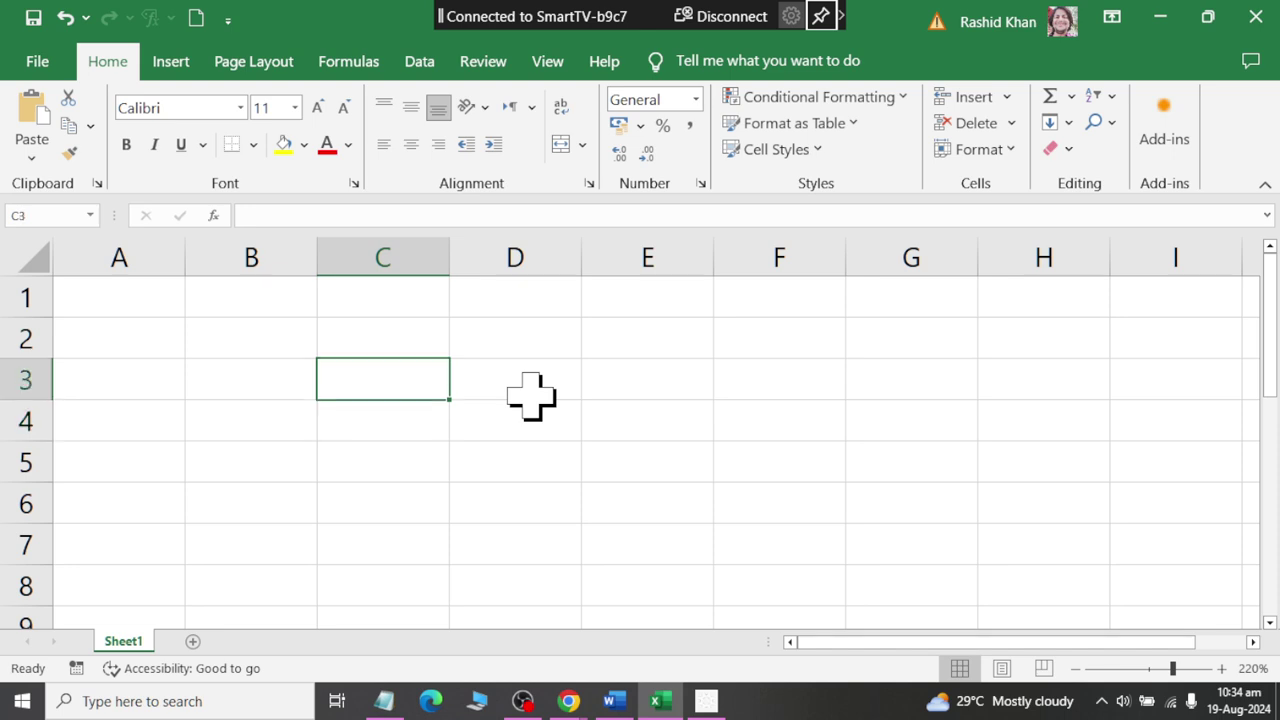
pyautogui.write('1')
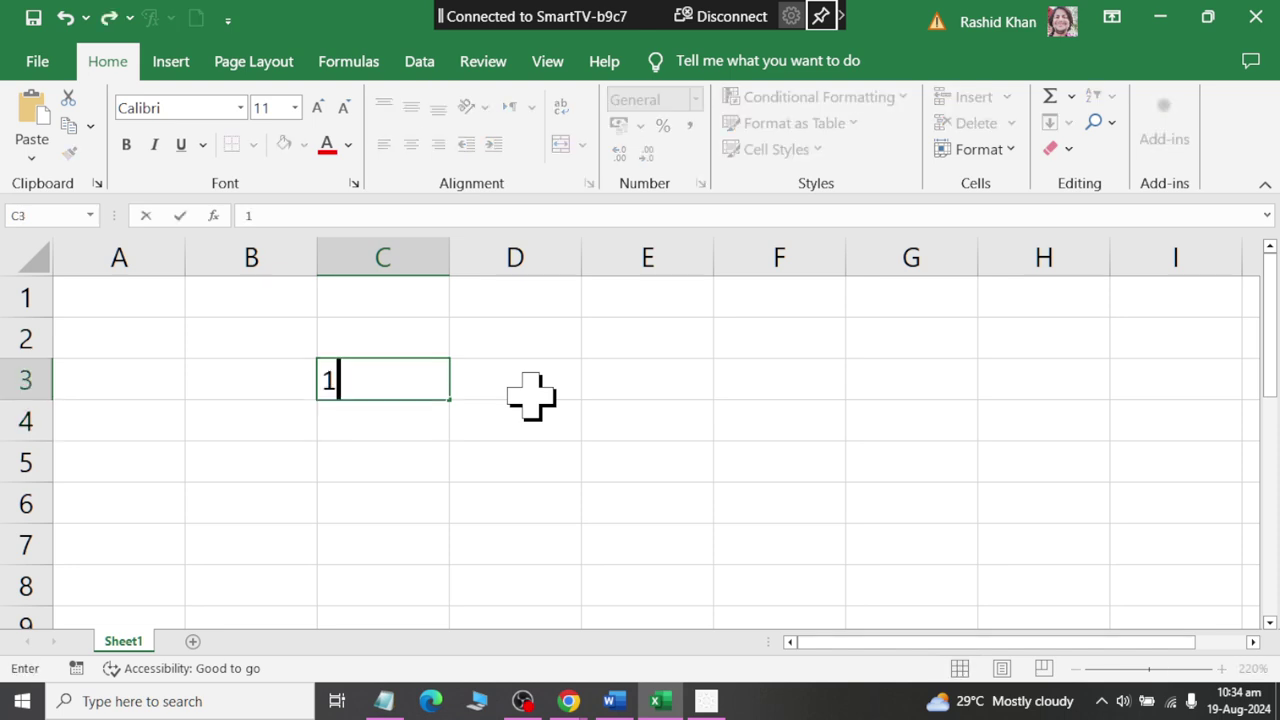
pyautogui.press('Return')
# Fill C1:D2 with 1 and 'yes' in row 1, 2 and 'no' in row 2.
pyautogui.press('Up')
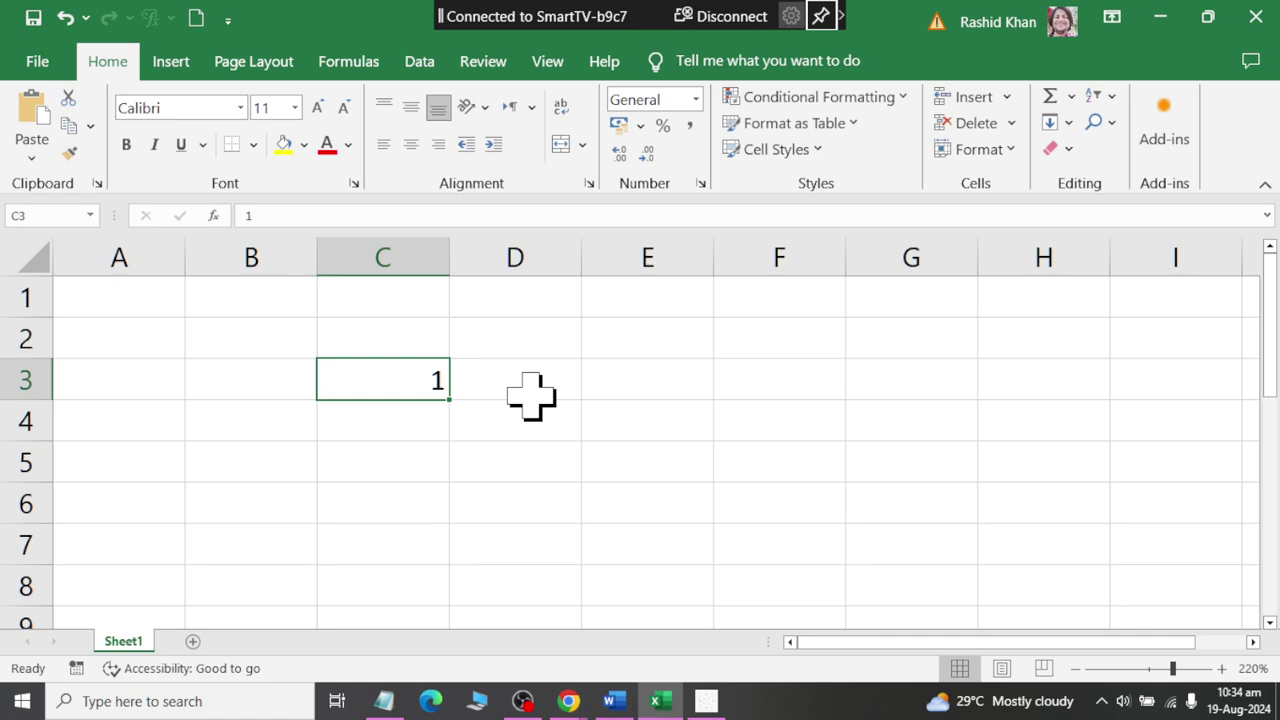
pyautogui.press('Up')
pyautogui.press('Up')
pyautogui.write('1')
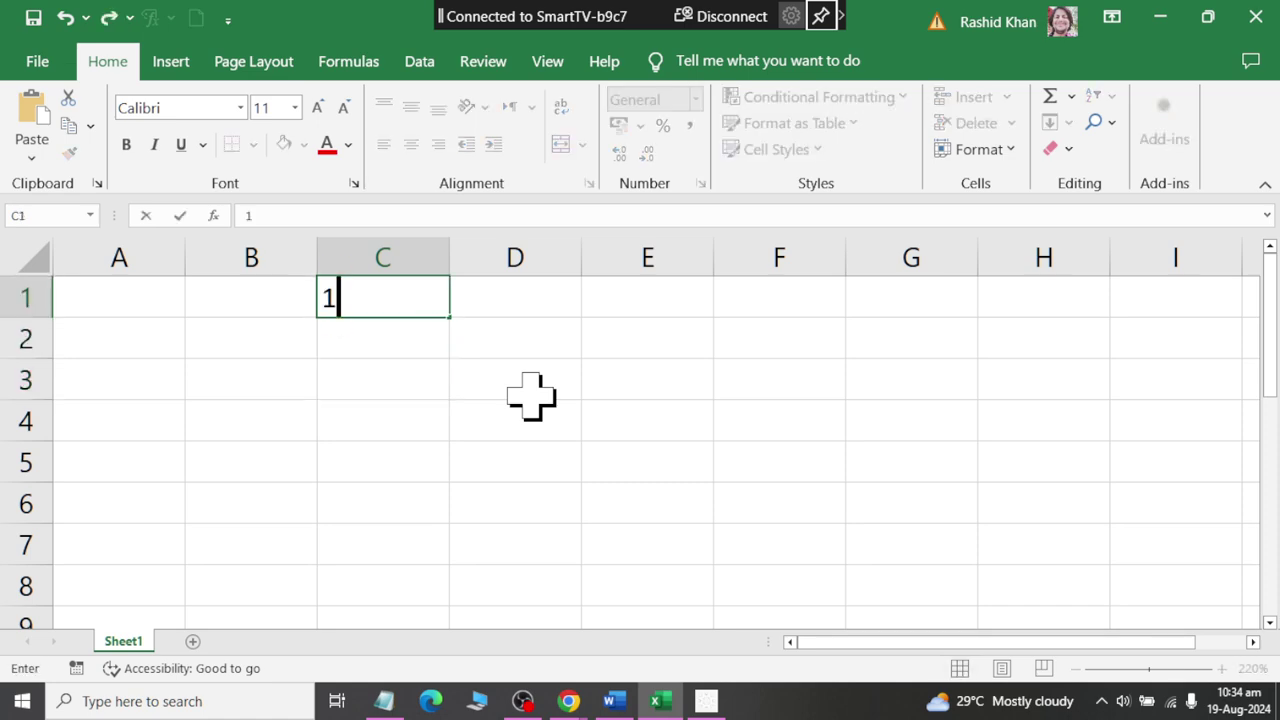
pyautogui.press('Tab')
pyautogui.write('yes')
pyautogui.press('Return')
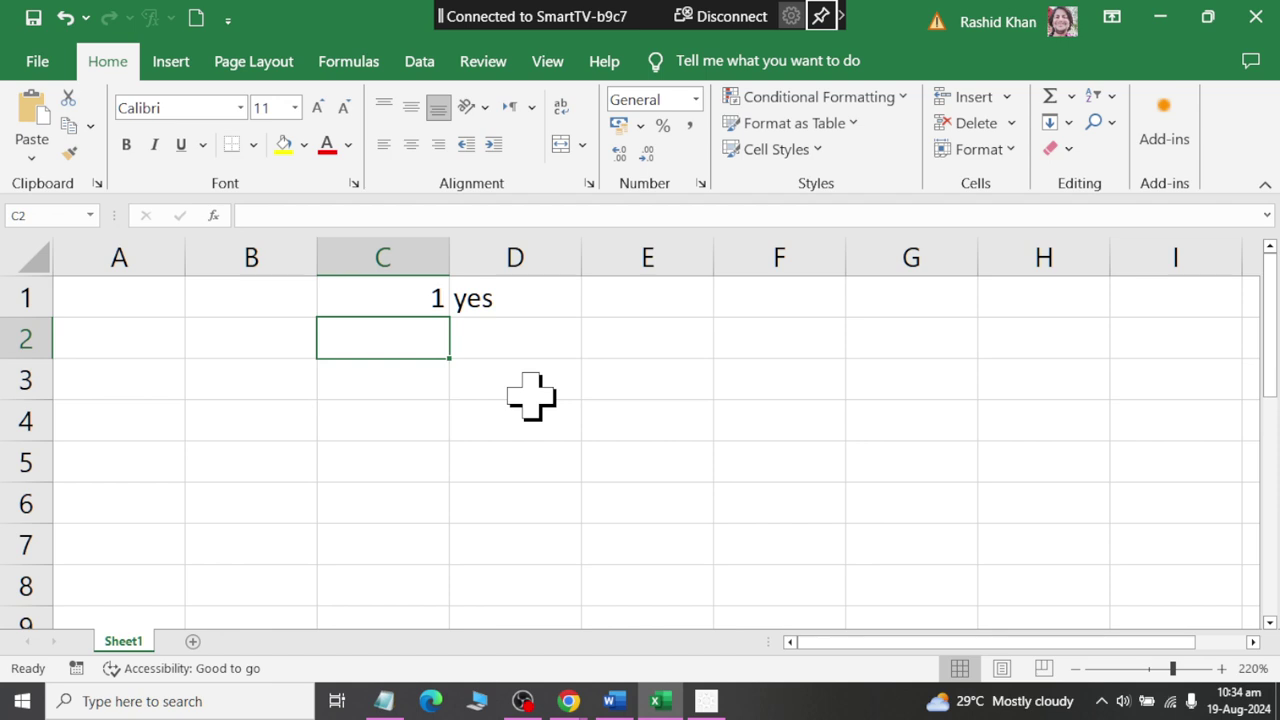
pyautogui.write('t')
pyautogui.write('2')
pyautogui.press('Tab')
pyautogui.write('no')
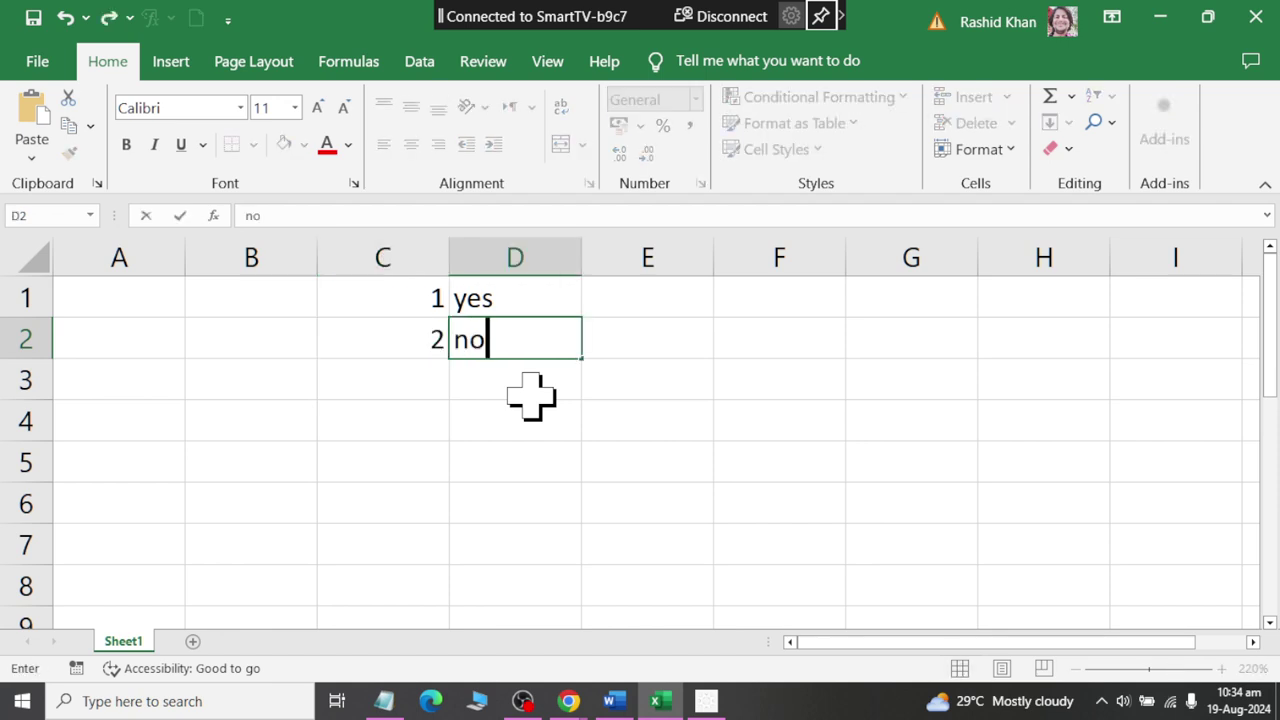
pyautogui.press('Return')
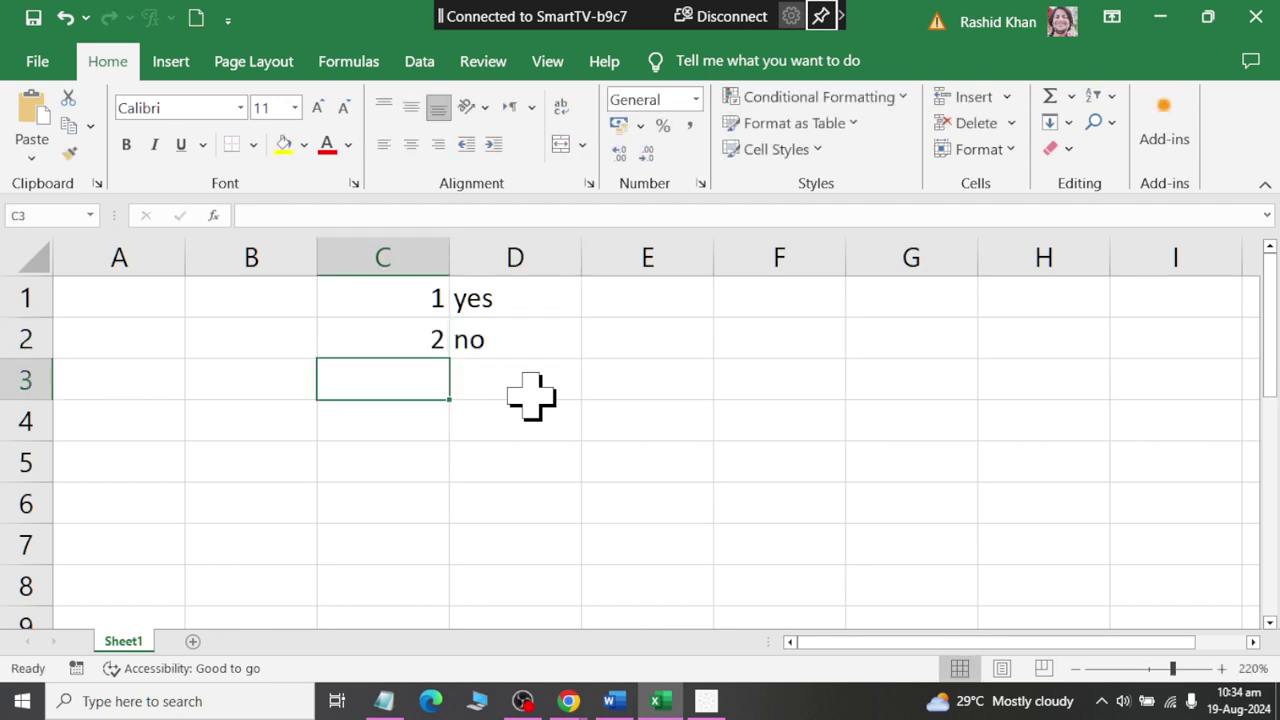
# Give C3 a yellow fill and test-enter the values 1 and 2 in it.
pyautogui.click(283, 144)
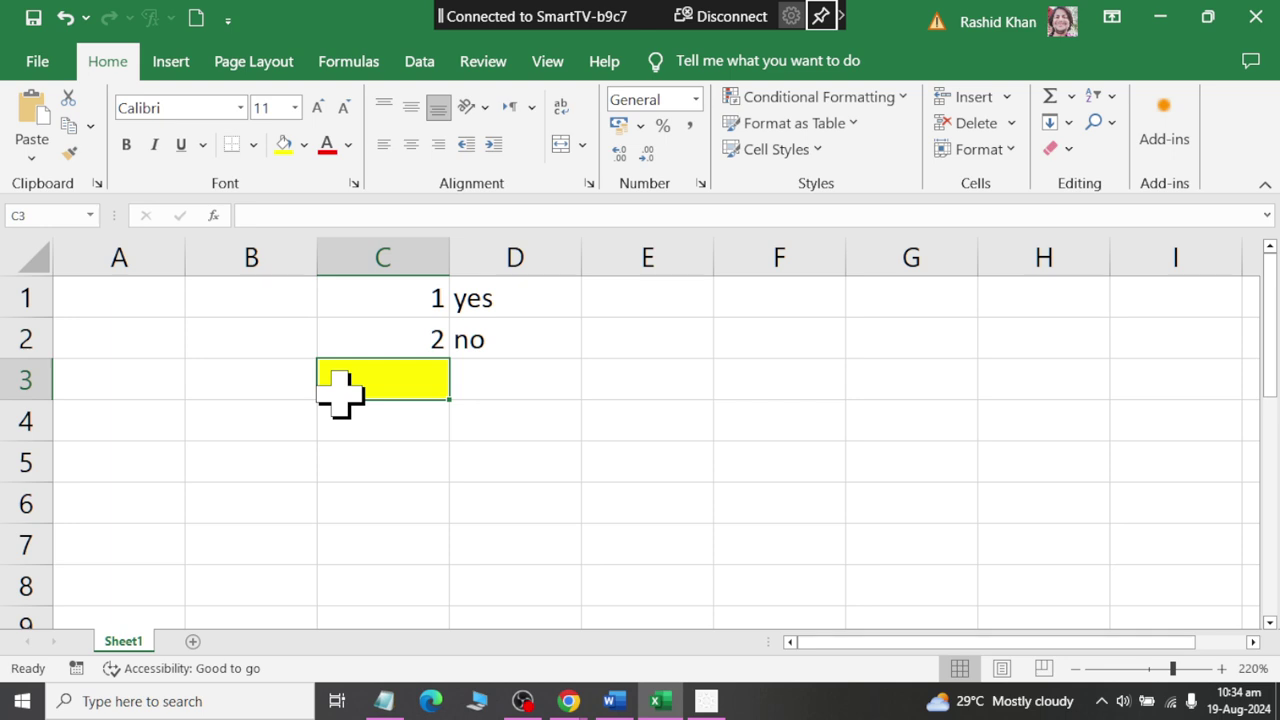
pyautogui.write('1')
pyautogui.press('Tab')
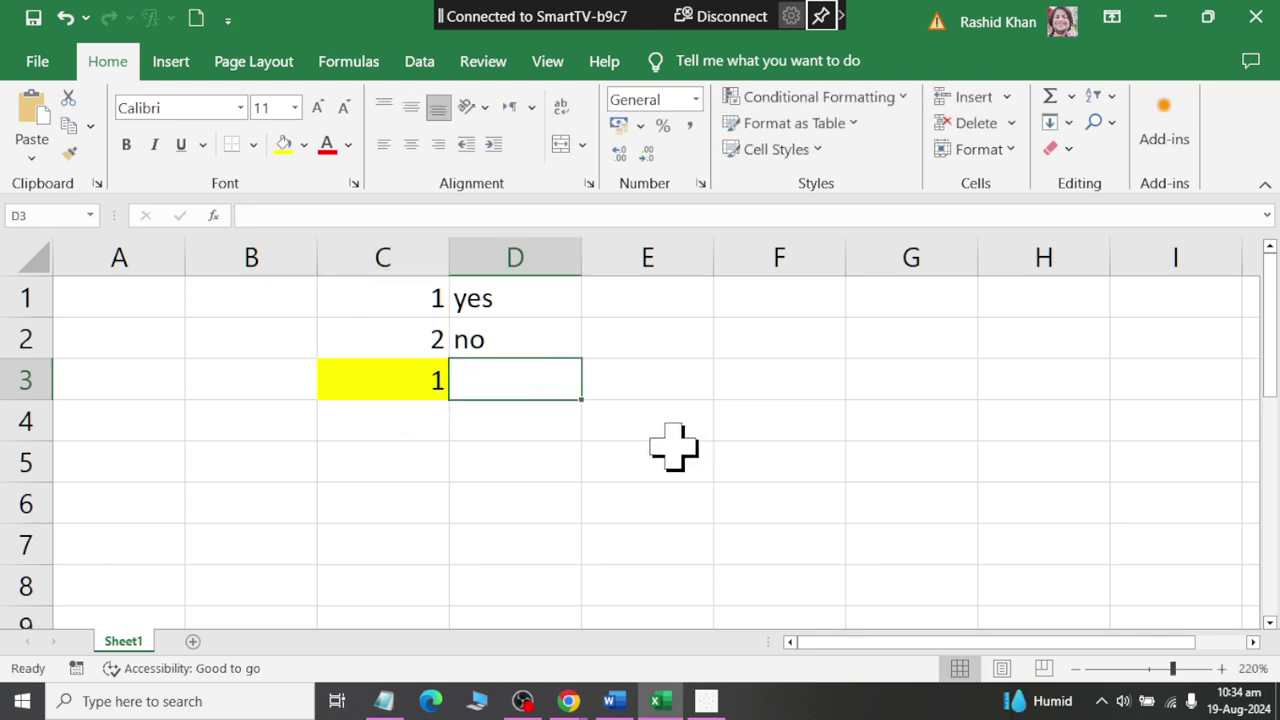
pyautogui.click(368, 390)
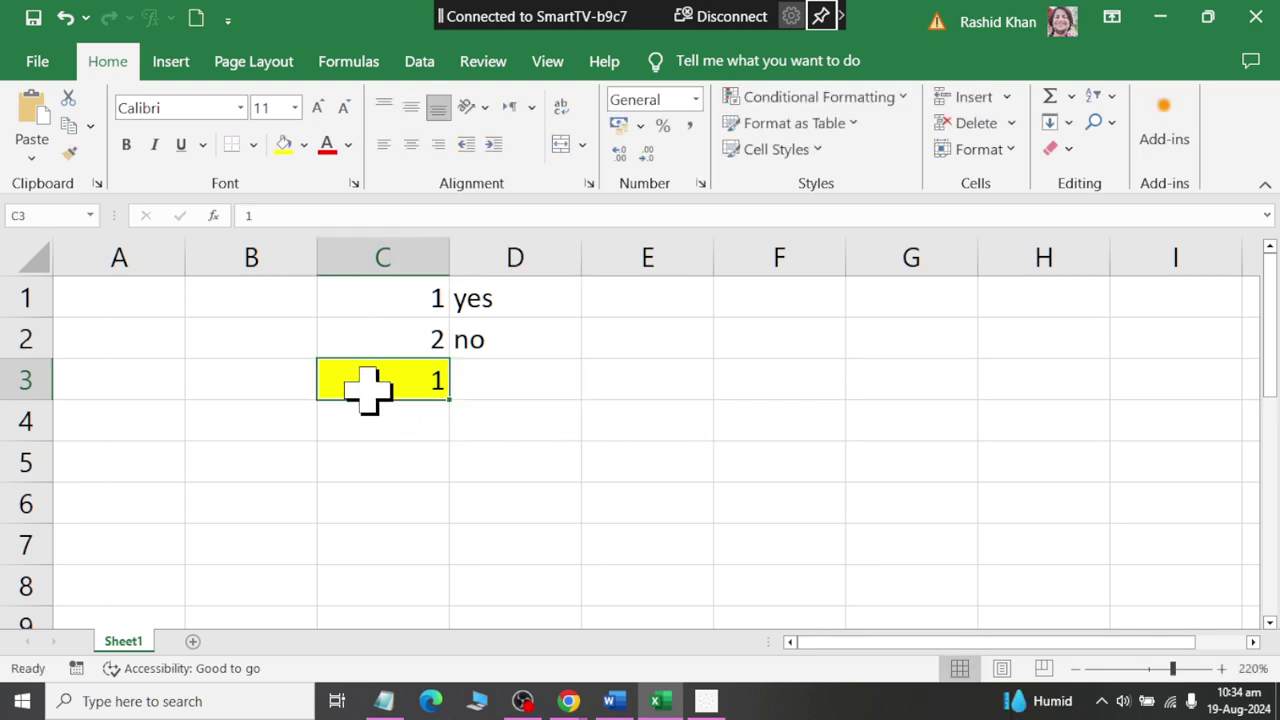
pyautogui.write('2')
pyautogui.press('Tab')
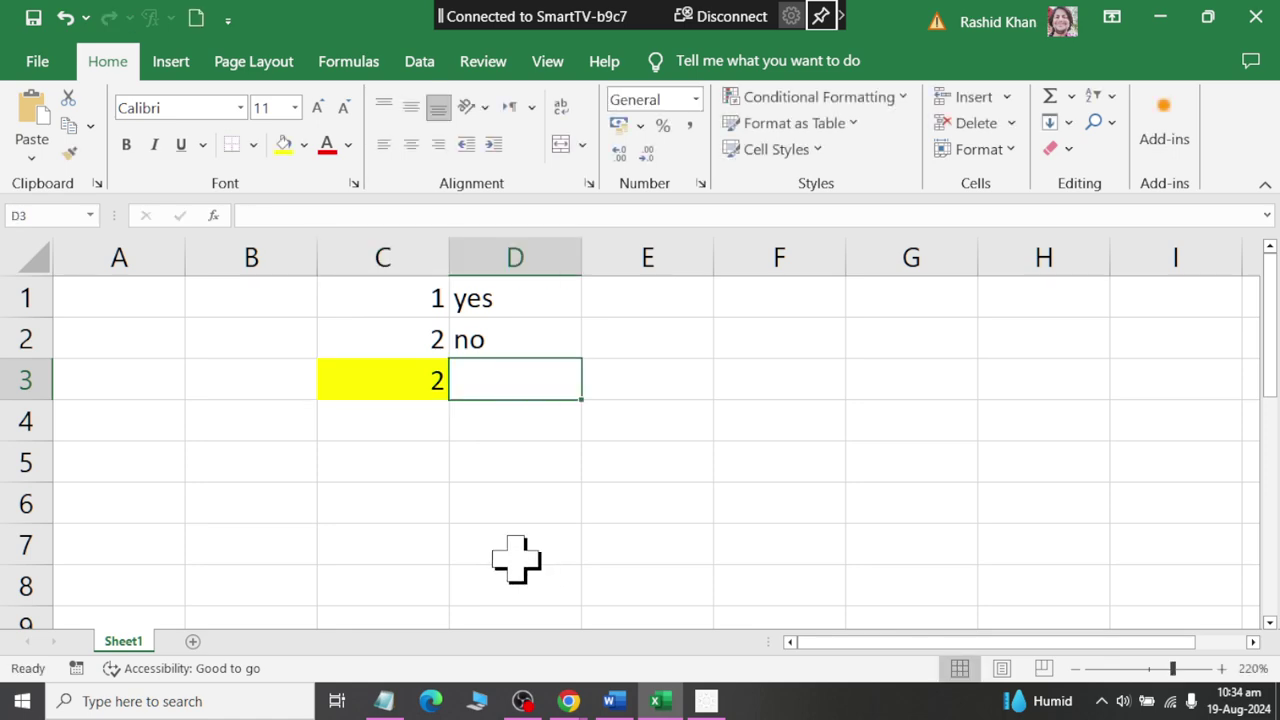
# Test 1 and 2 in C3 once more, leave it empty, and switch to Notepad.
pyautogui.click(400, 372)
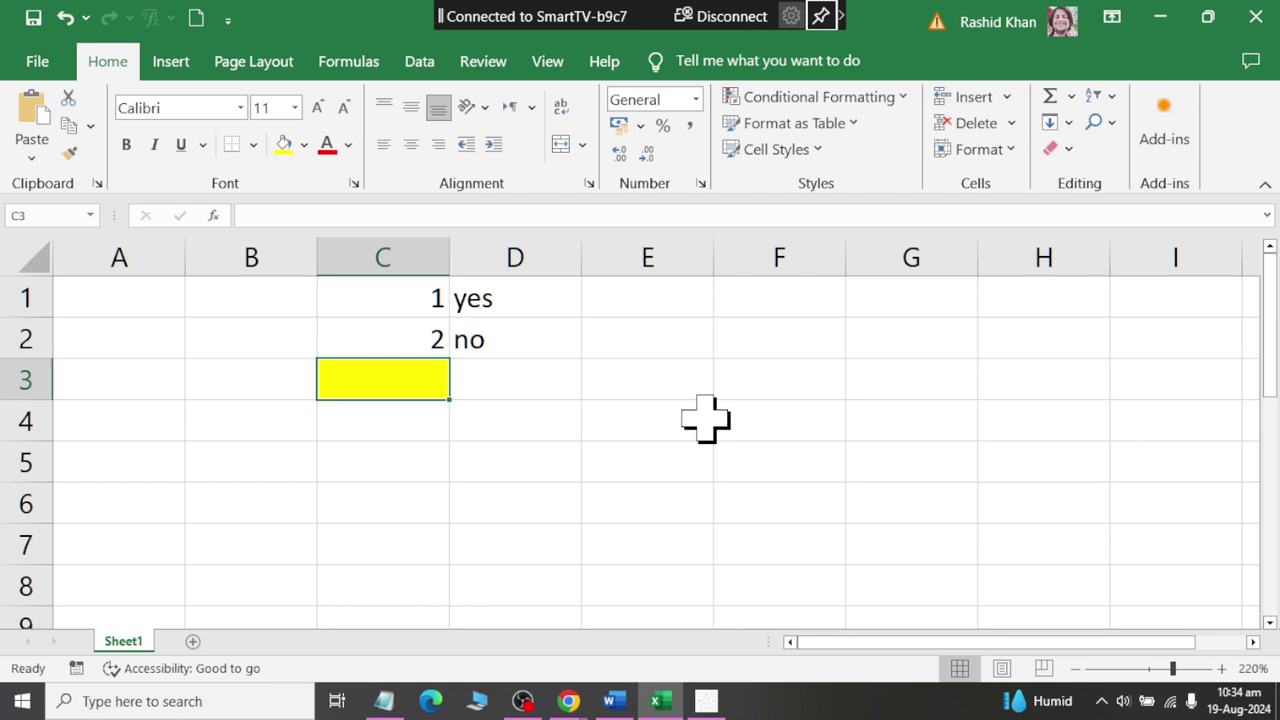
pyautogui.write('1')
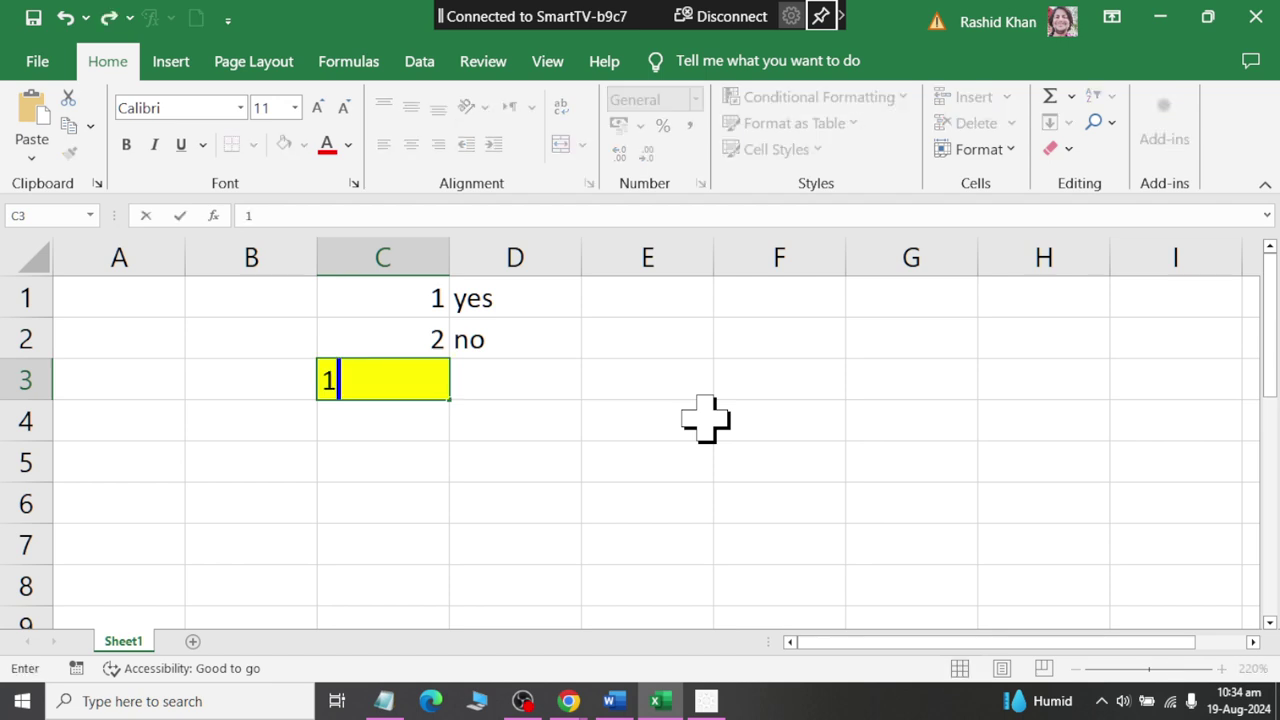
pyautogui.press('Return')
pyautogui.press('Up')
pyautogui.write('2')
pyautogui.press('Return')
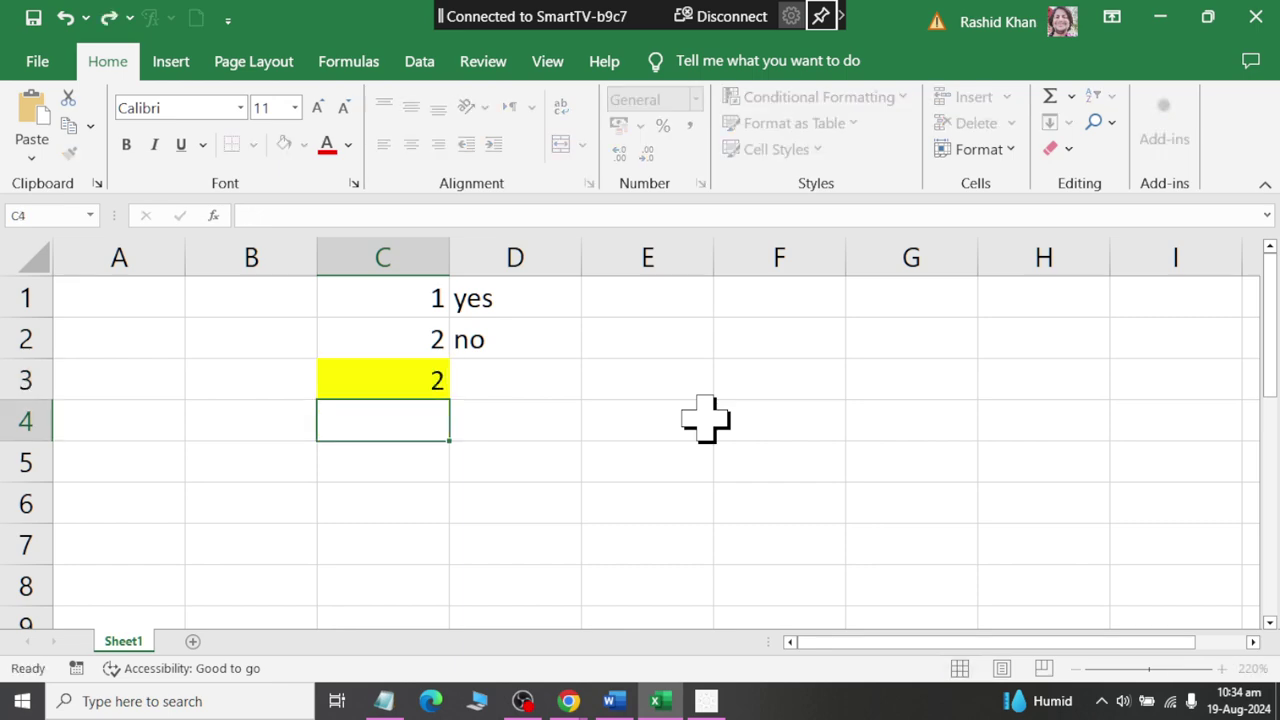
pyautogui.press('Up')
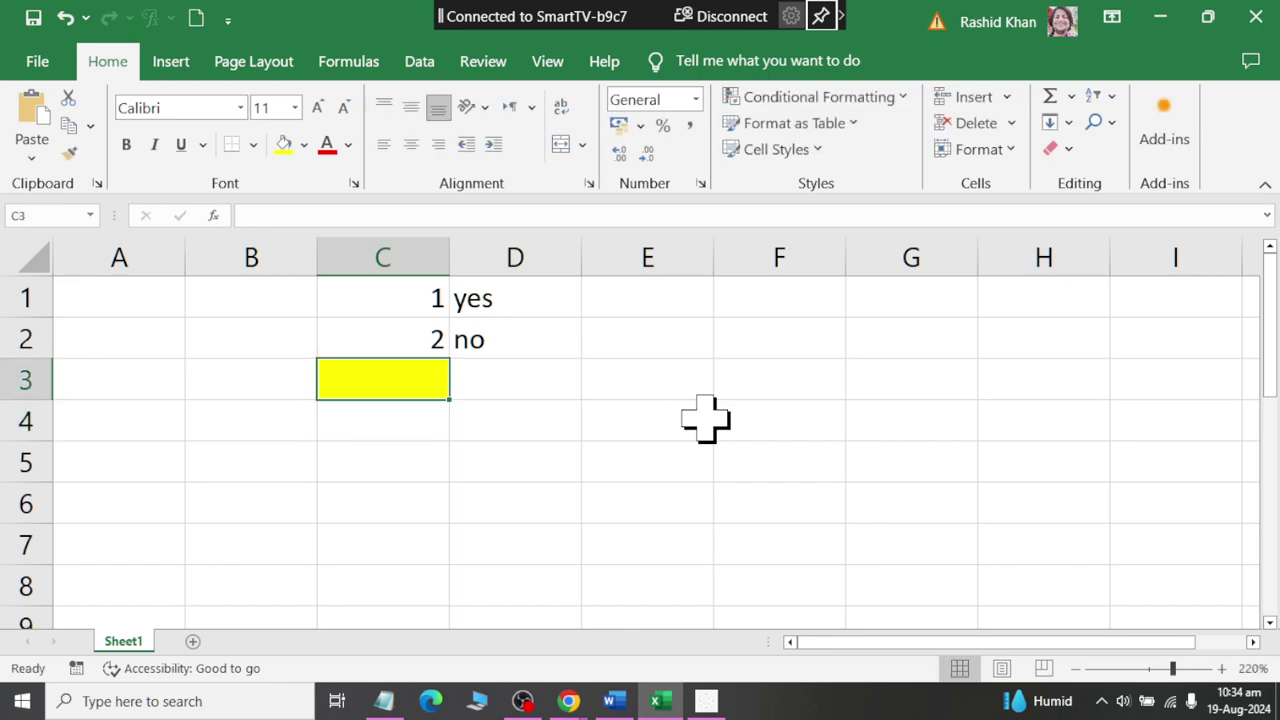
pyautogui.hotkey('alt', 'Tab')
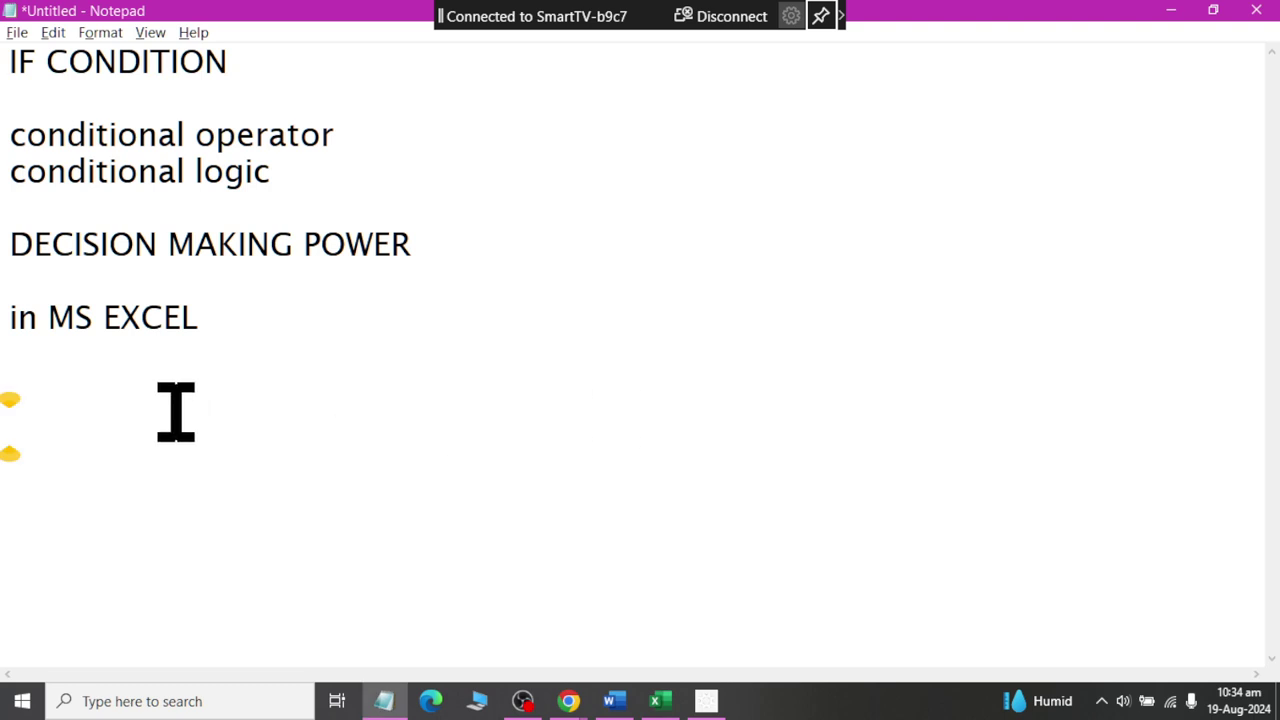
# Add the note 'syntax' with 'way of writing code' on the line below.
pyautogui.write('syntac')
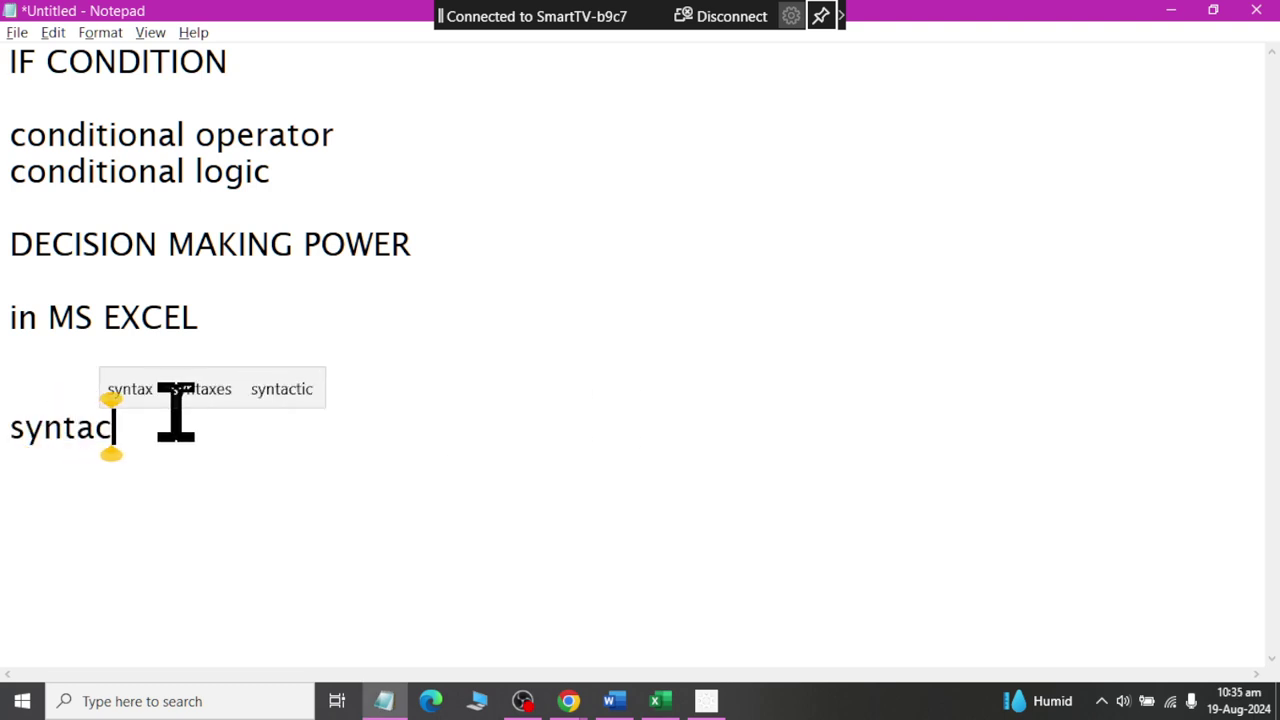
pyautogui.press('BackSpace')
pyautogui.write('x')
pyautogui.press('Return')
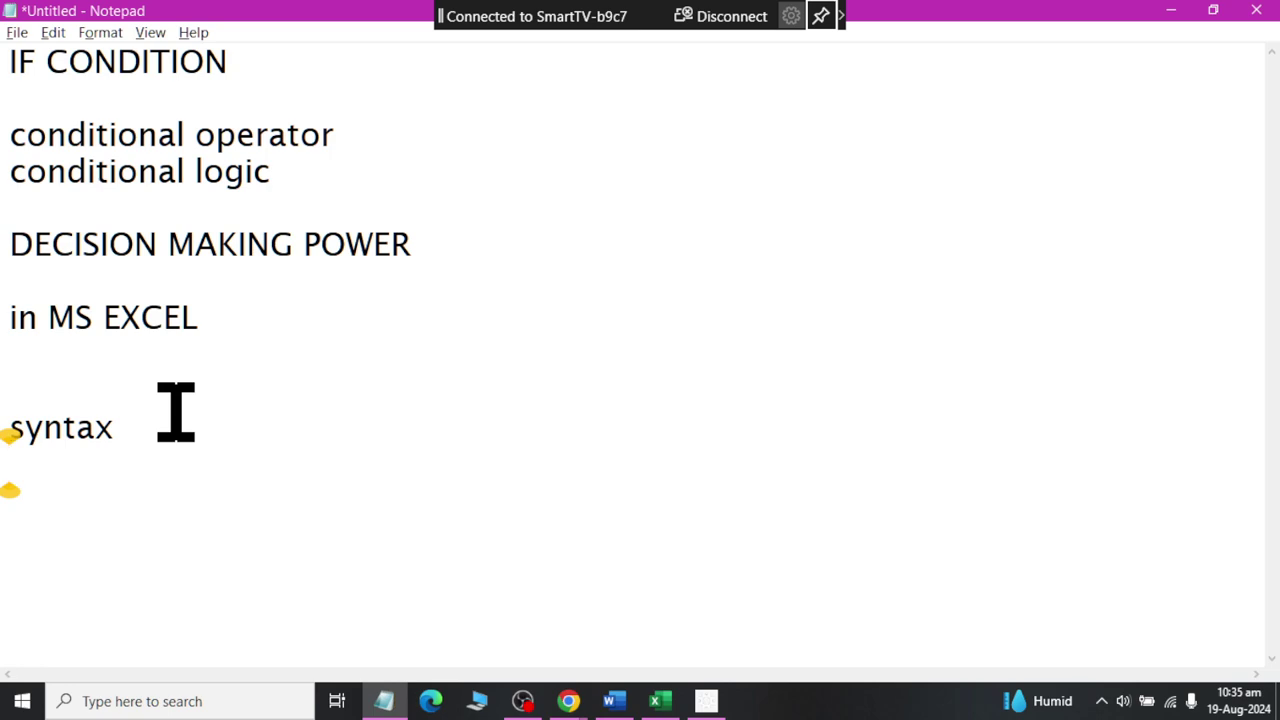
pyautogui.write('way')
pyautogui.press('BackSpace')
pyautogui.press('BackSpace')
pyautogui.press('BackSpace')
pyautogui.press('BackSpace')
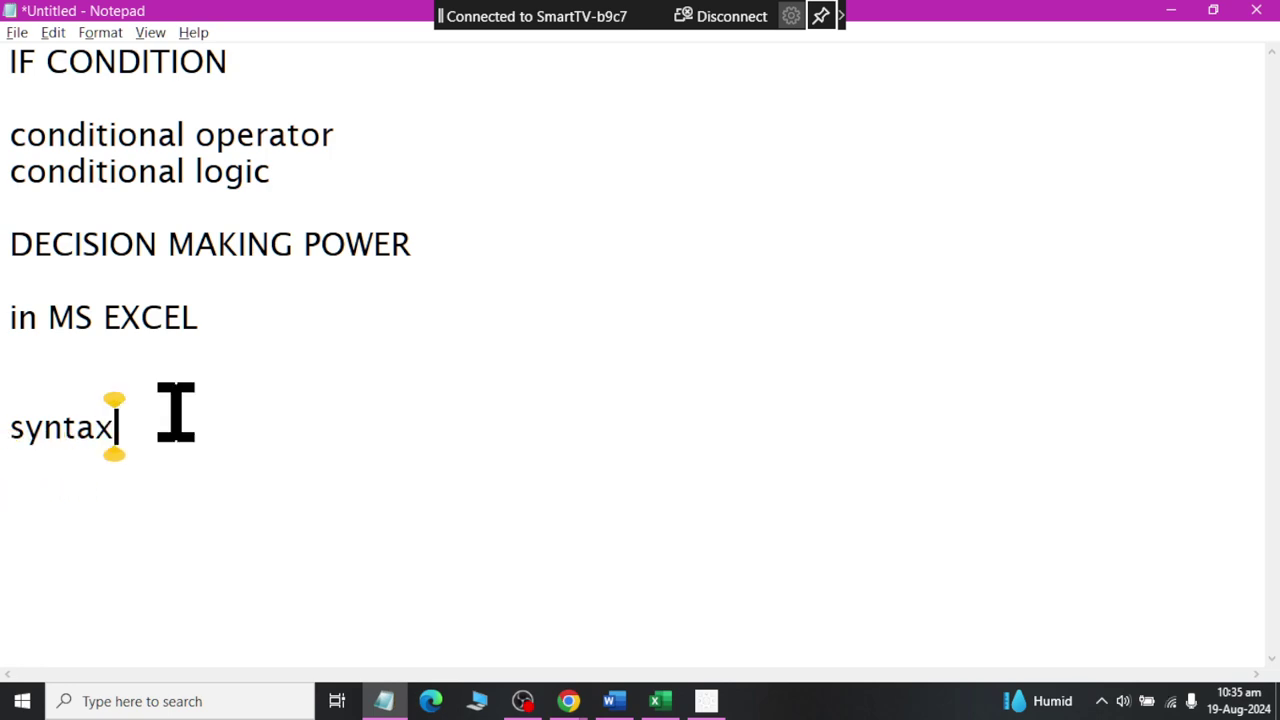
pyautogui.press('Return')
pyautogui.write('way o')
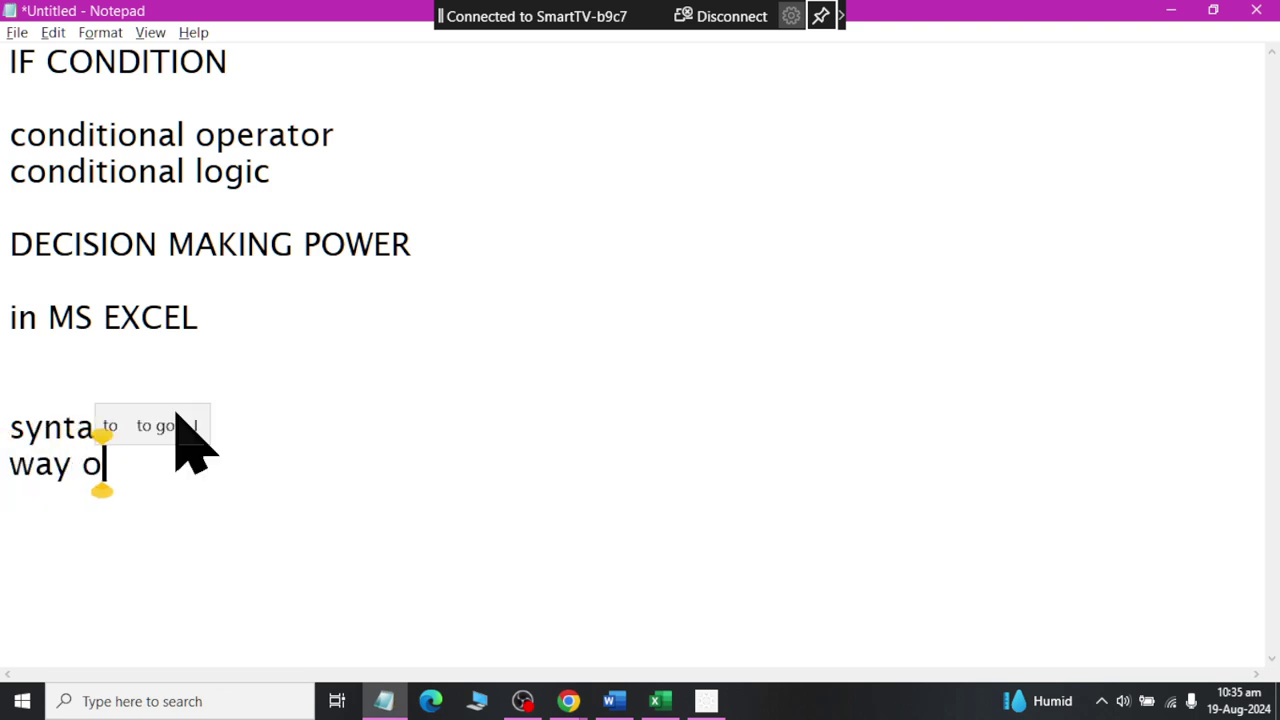
pyautogui.write('f writing code')
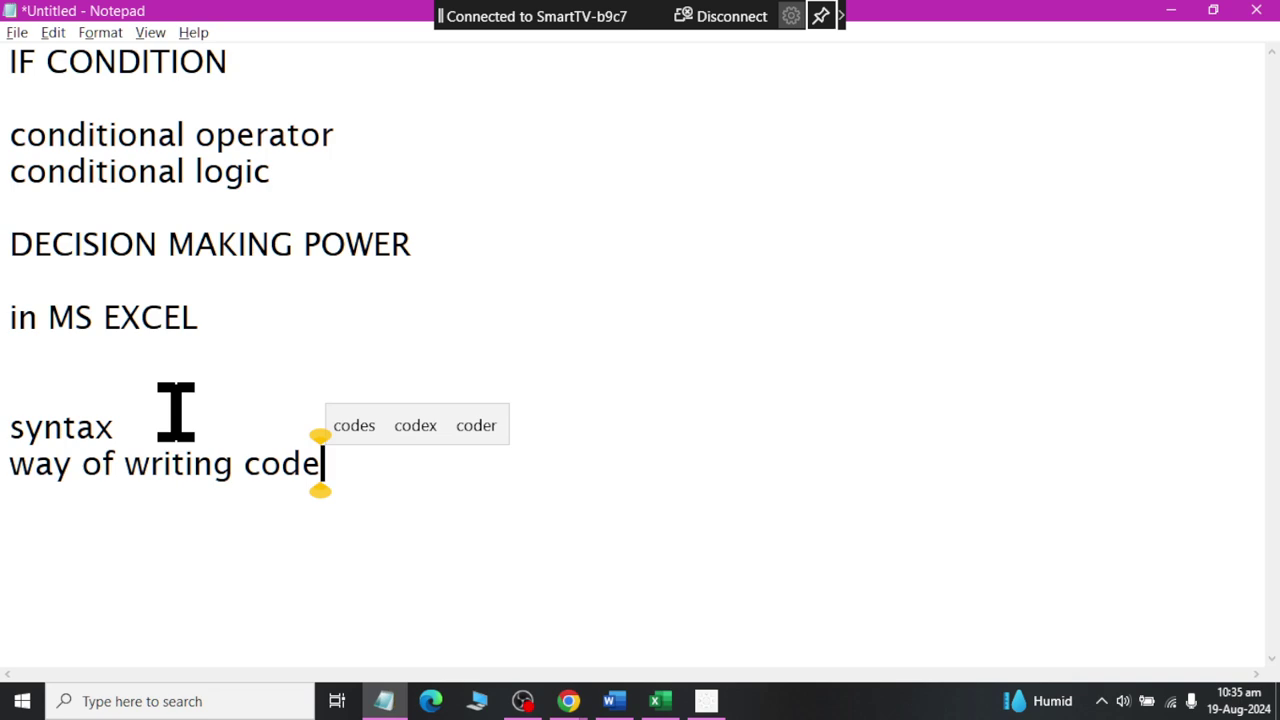
# Back in Excel, insert the IF function into D3 from Formulas > Logical.
pyautogui.hotkey('alt', 'Tab')
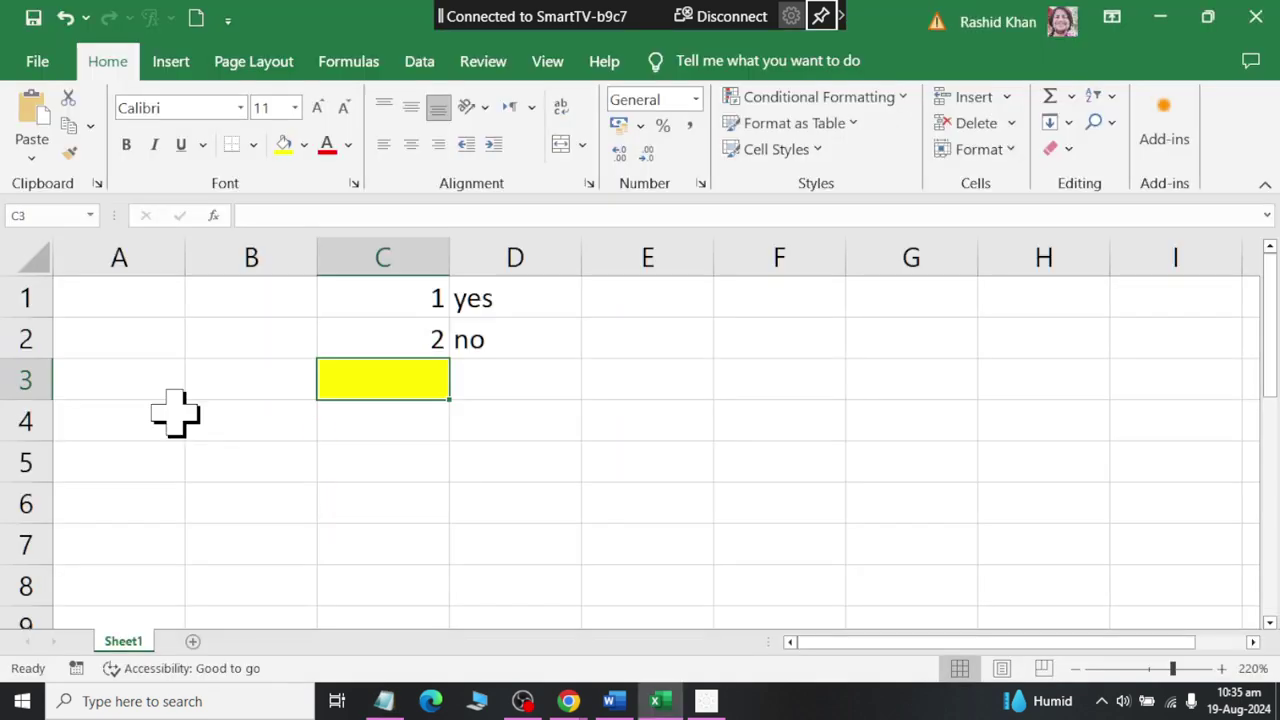
pyautogui.press('Right')
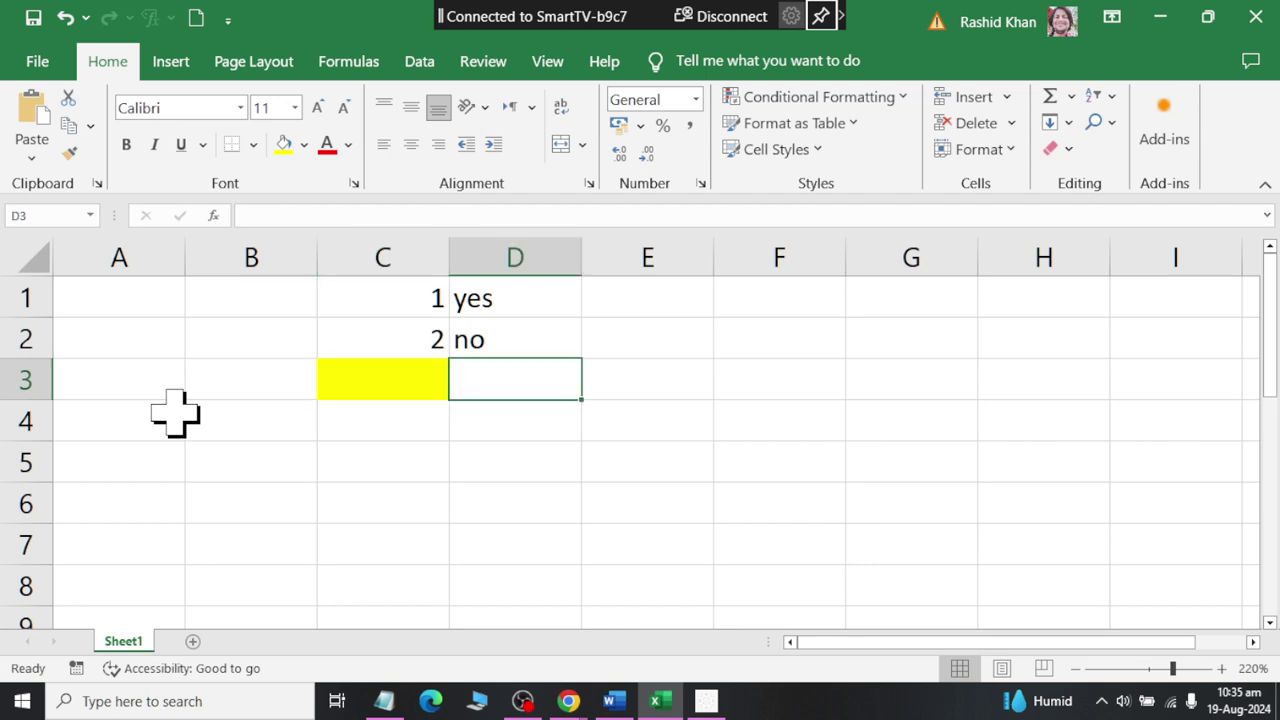
pyautogui.write('=i')
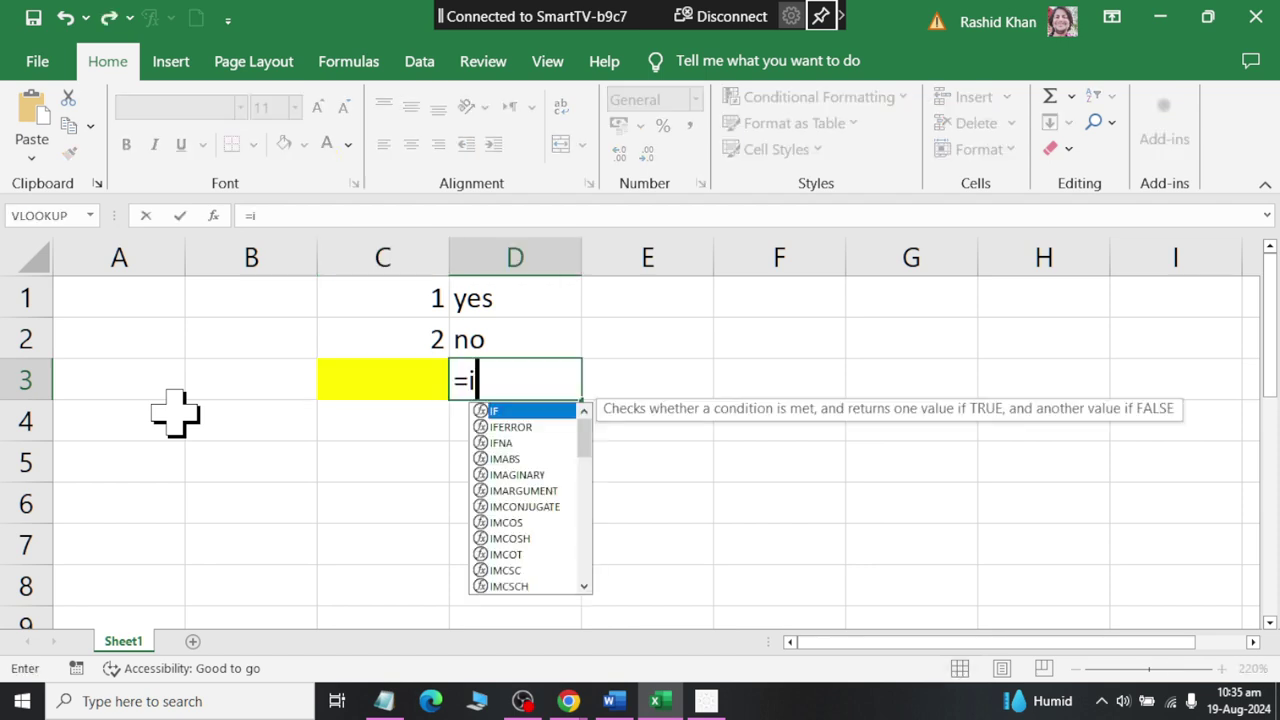
pyautogui.write('f')
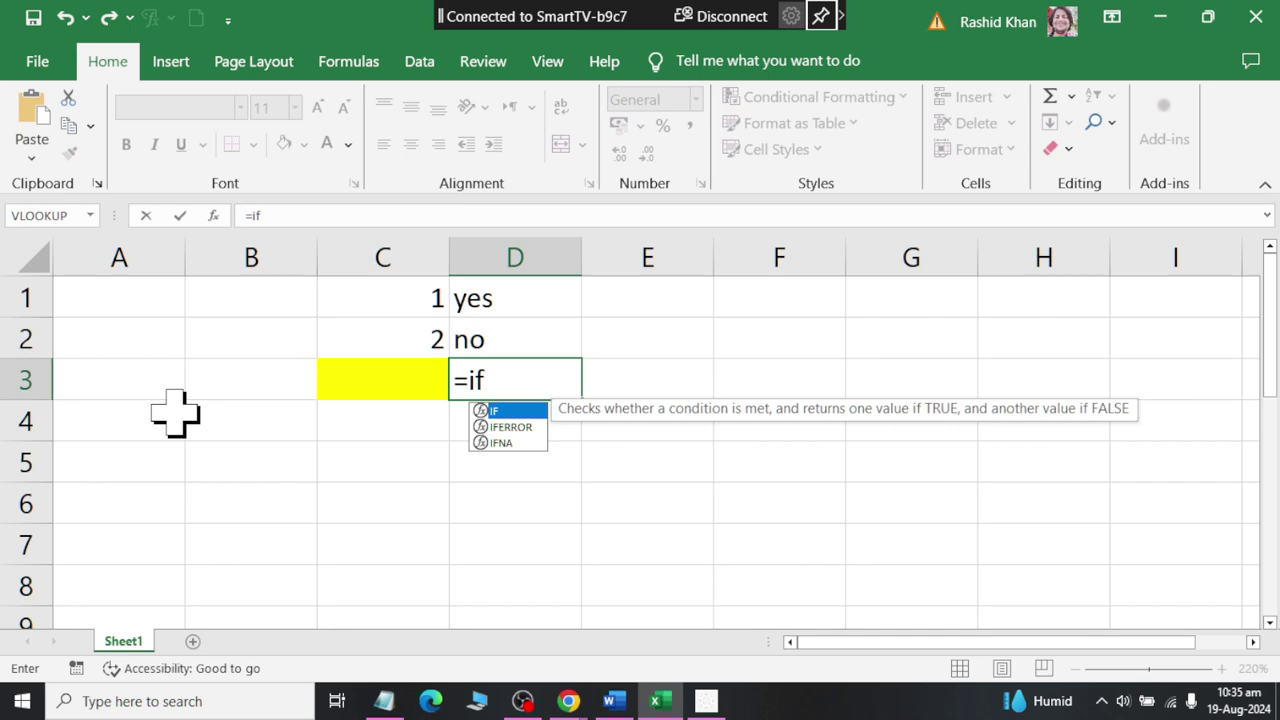
pyautogui.write('(')
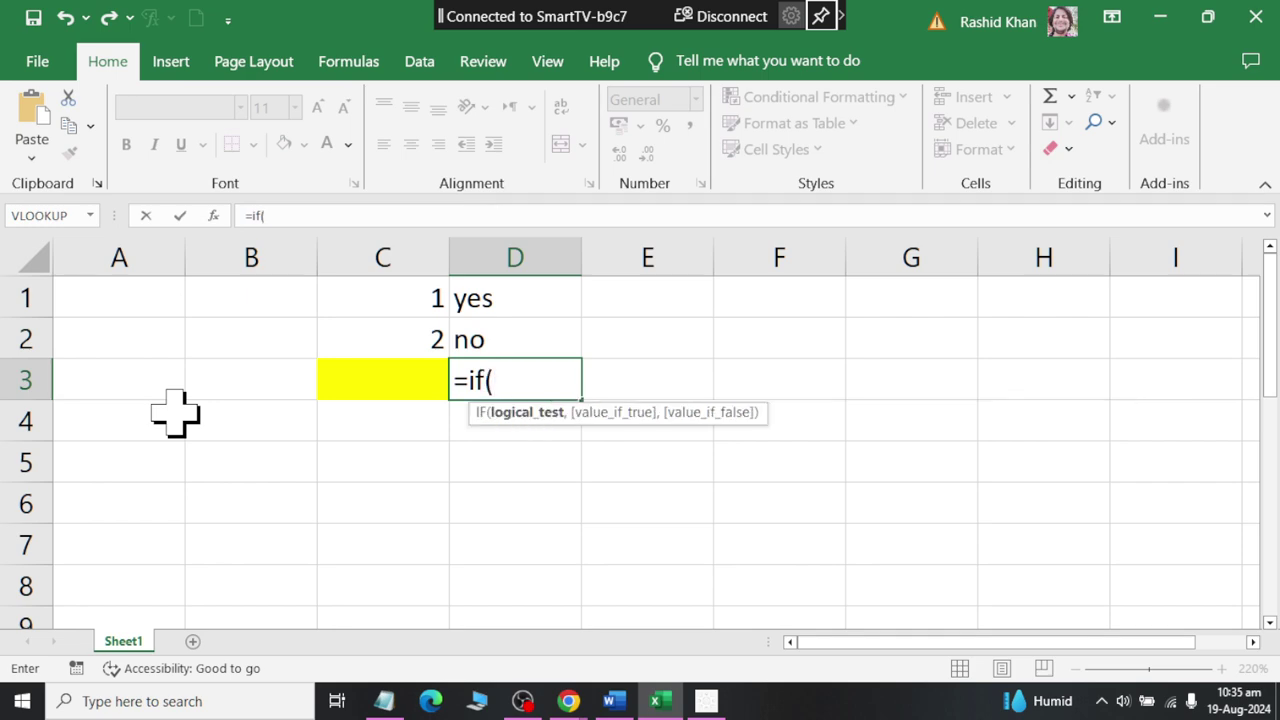
pyautogui.press('Escape')
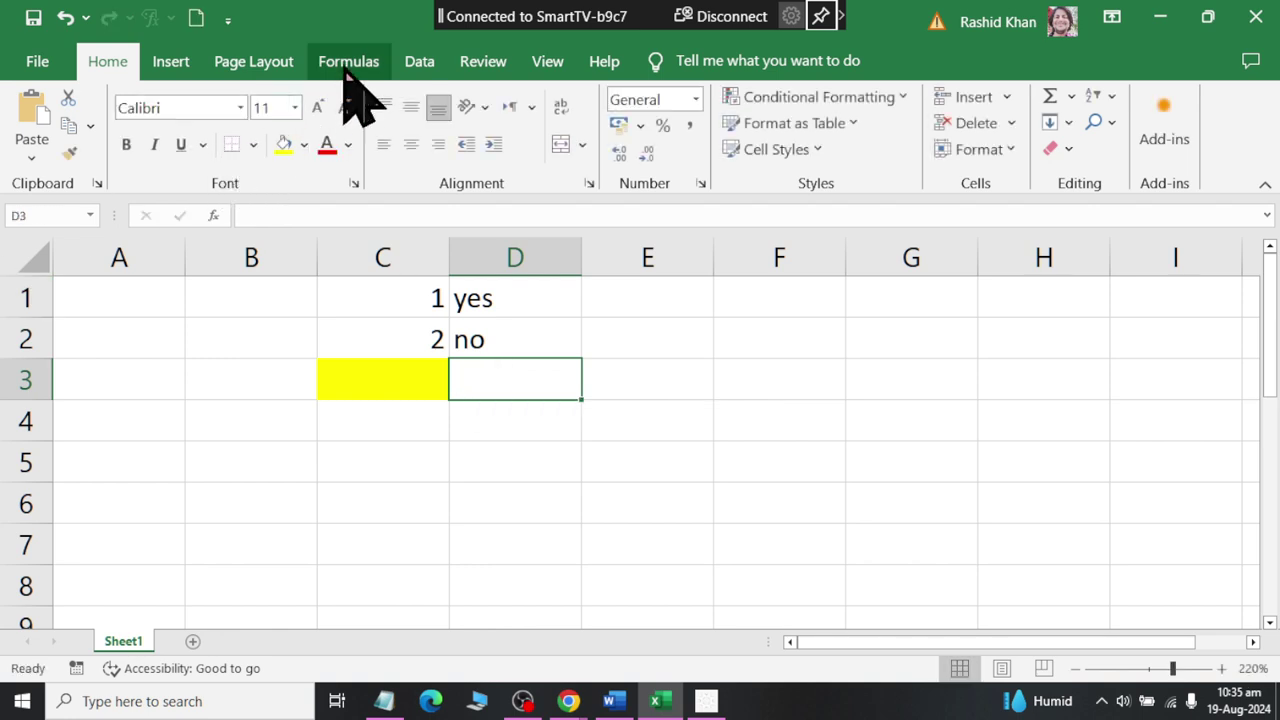
pyautogui.click(345, 68)
pyautogui.click(258, 100)
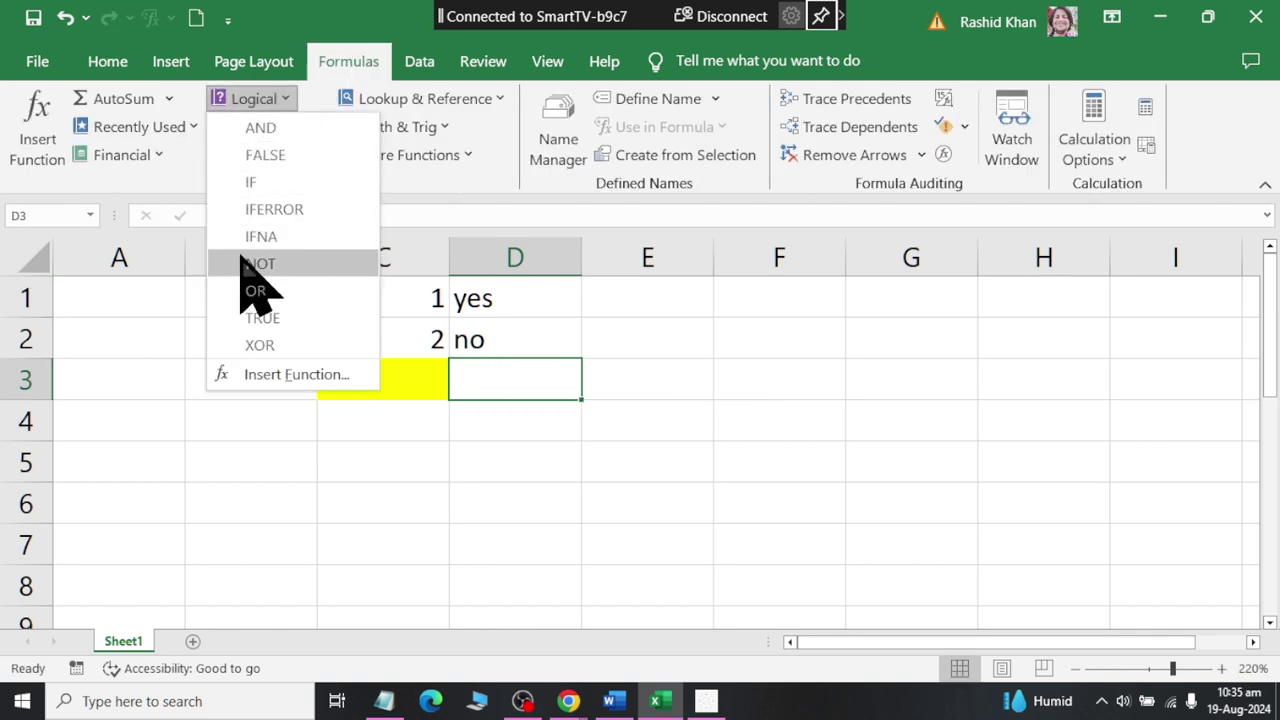
pyautogui.click(252, 182)
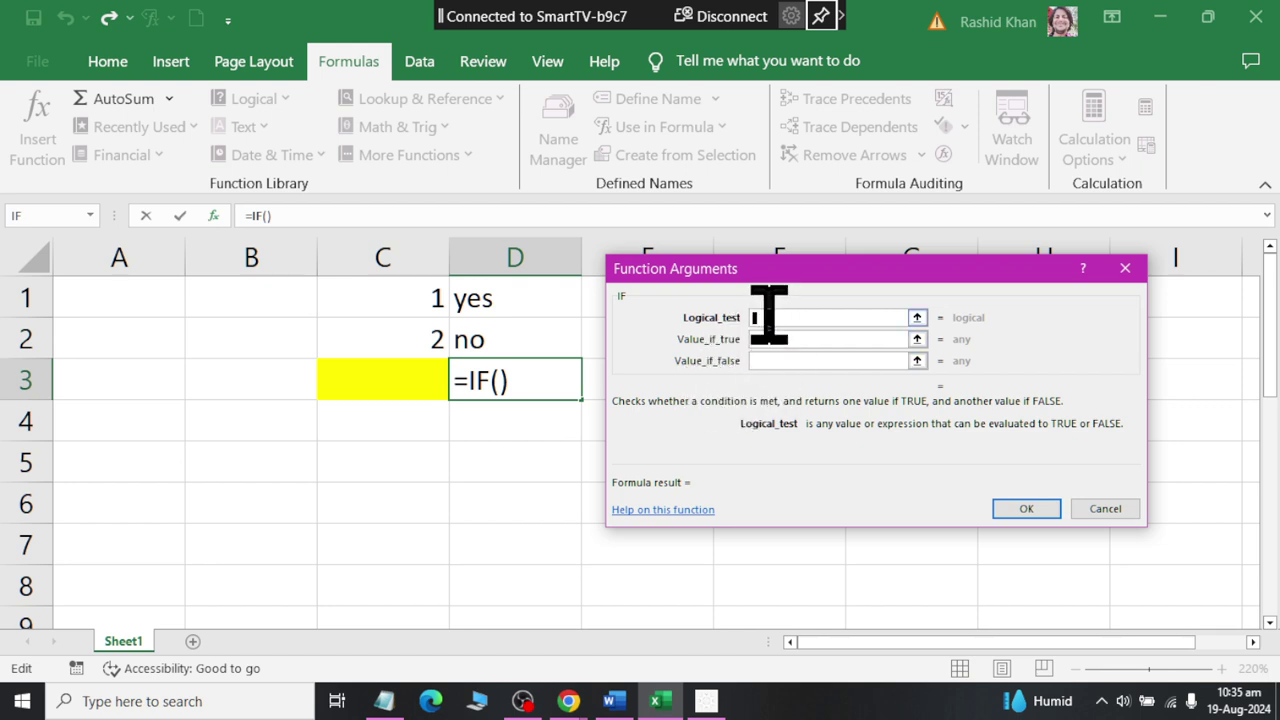
# Set IF arguments to C3=1, Yes and No, producing =IF(C3=1,"Yes","No").
pyautogui.click(398, 385)
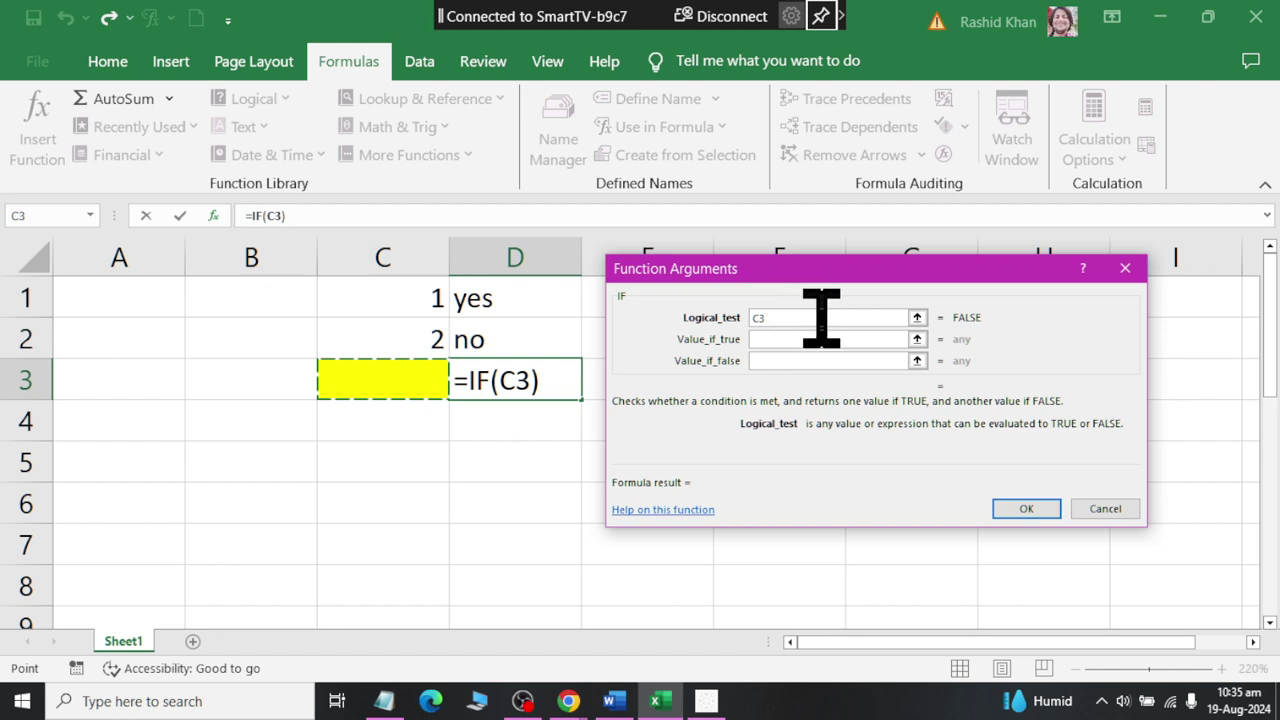
pyautogui.write('=')
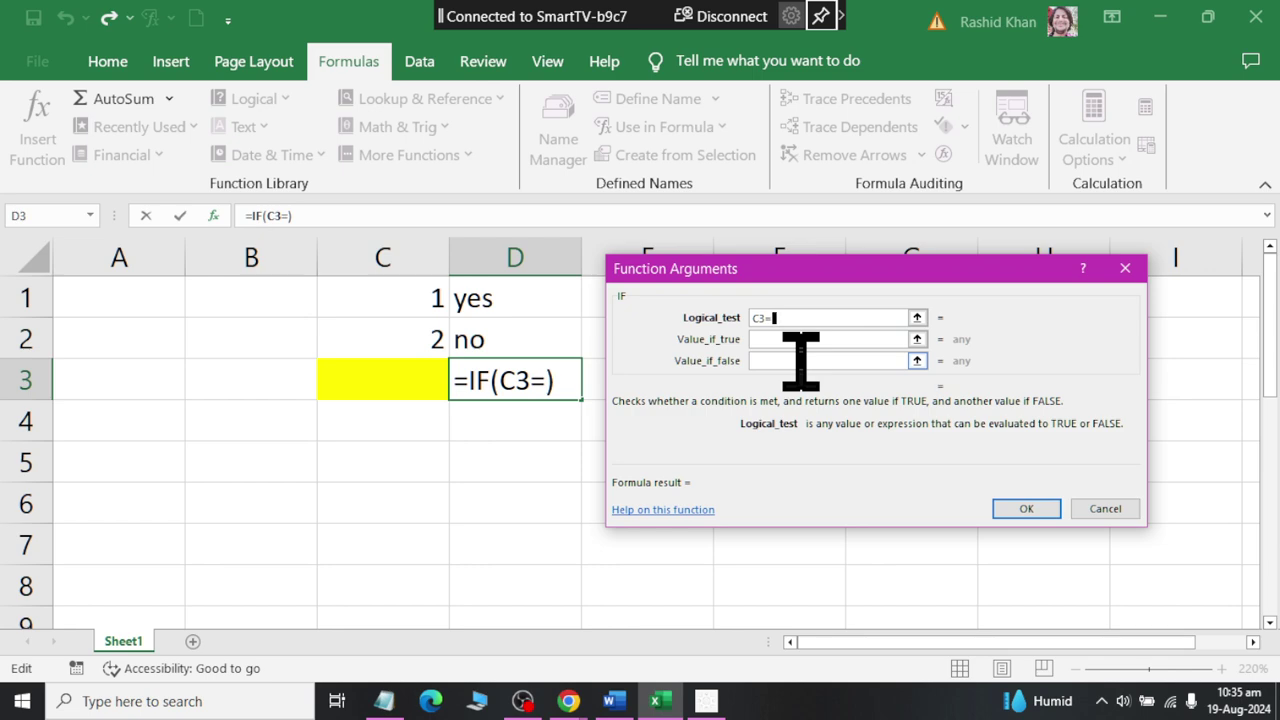
pyautogui.write('1')
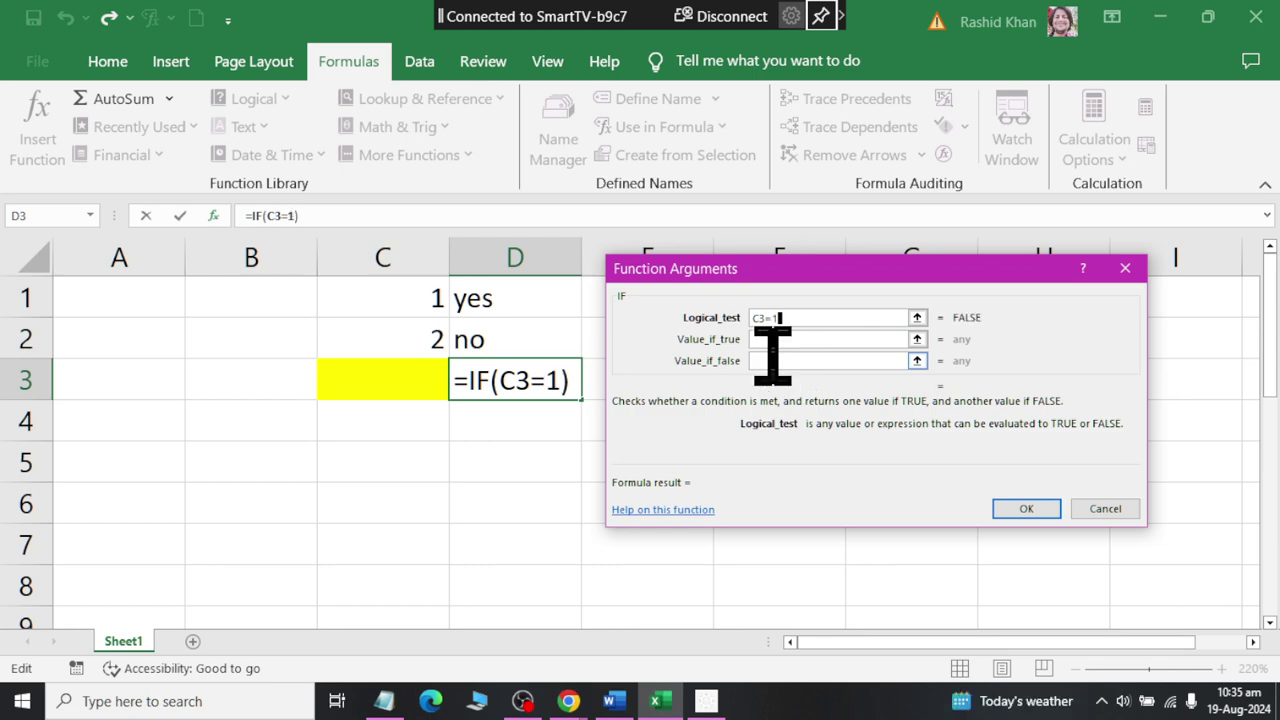
pyautogui.click(789, 339)
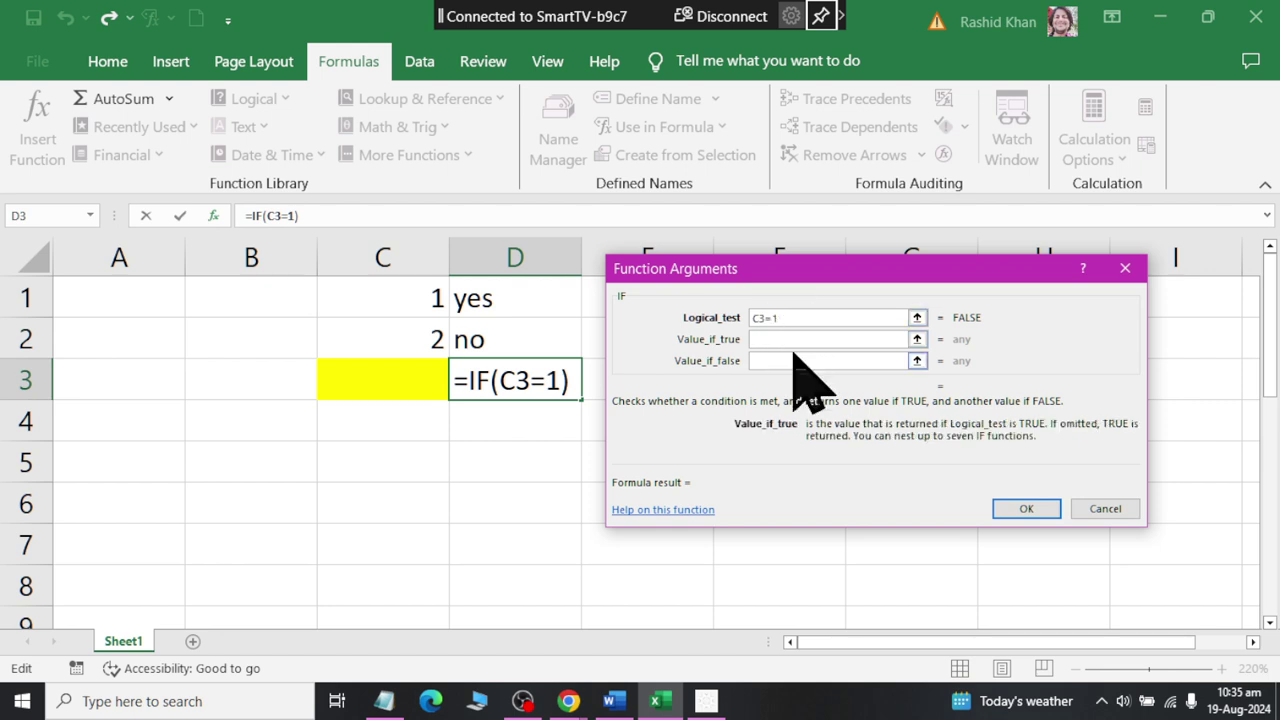
pyautogui.write('Yes')
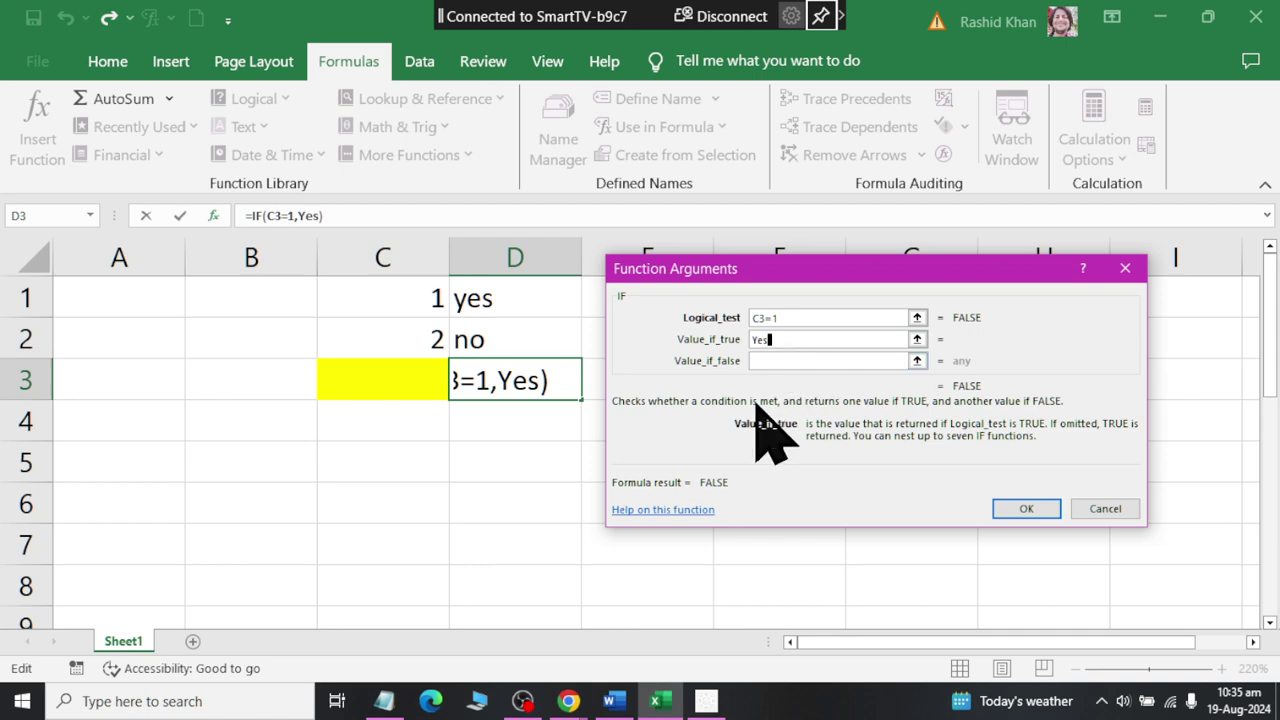
pyautogui.click(775, 360)
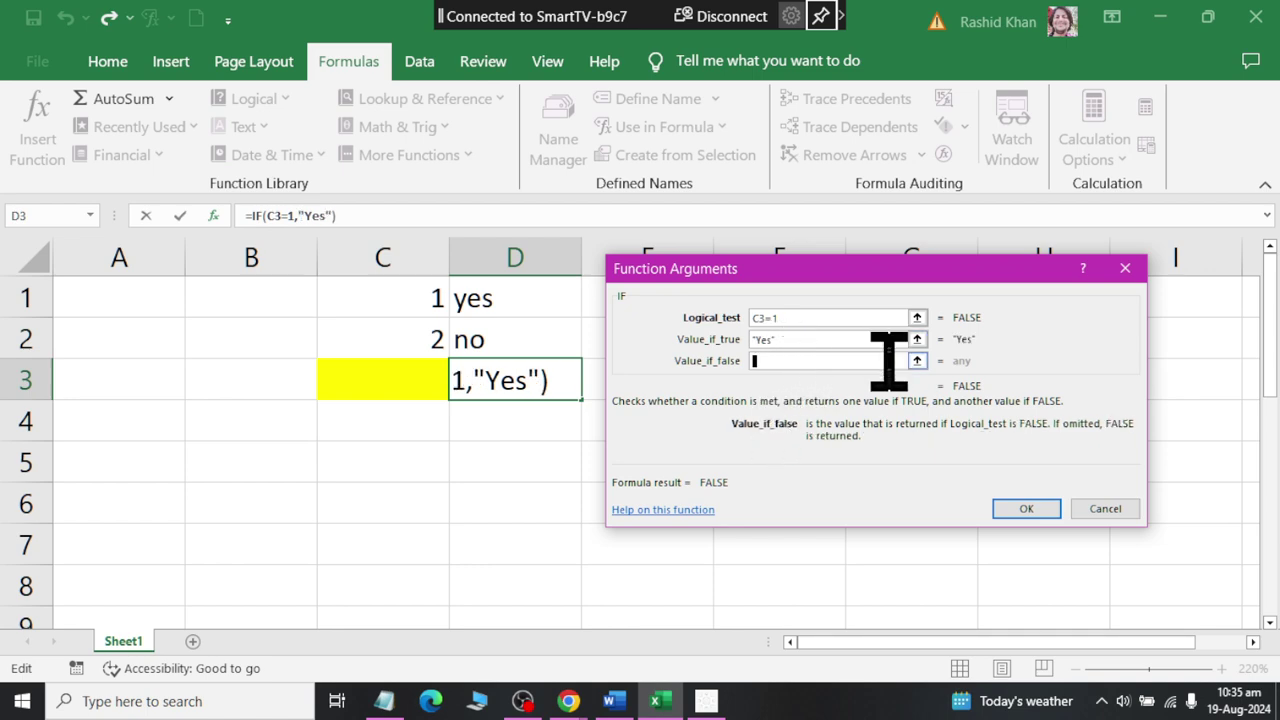
pyautogui.write('No')
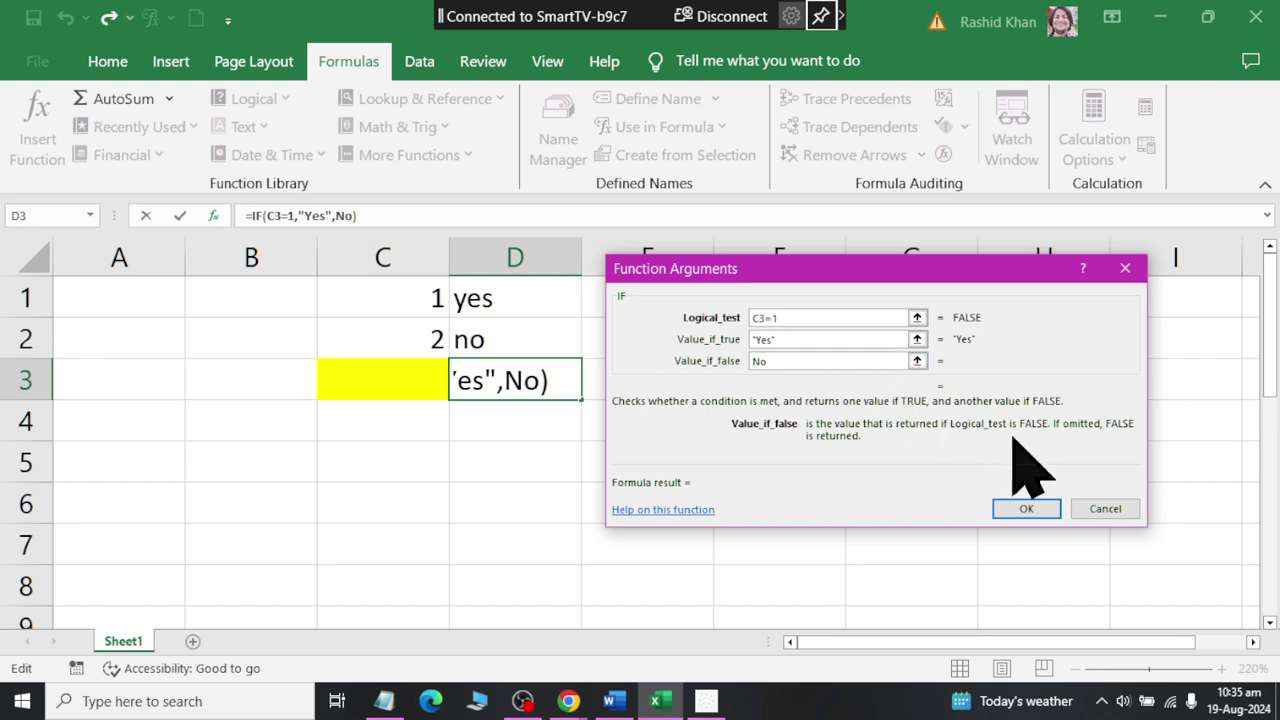
pyautogui.click(1027, 511)
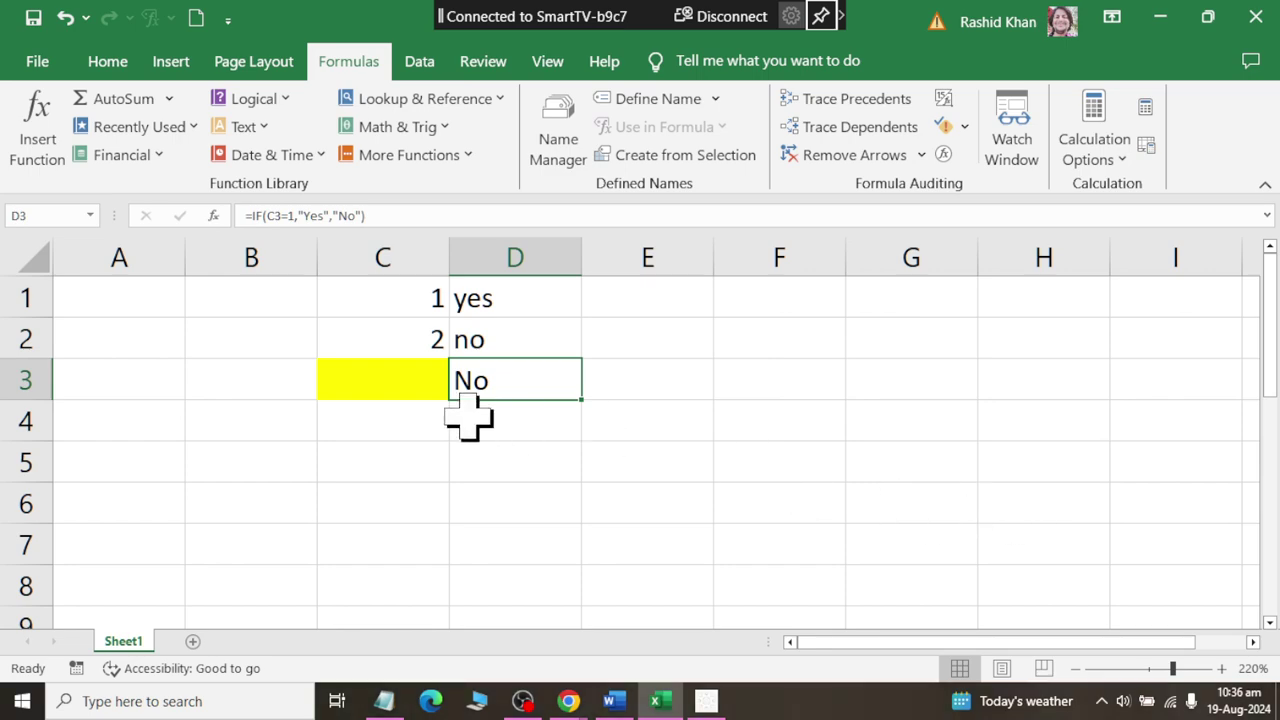
# Test the values 1, 2 and 3 in C3 to see D3's result change.
pyautogui.click(366, 375)
pyautogui.write('1')
pyautogui.click(486, 465)
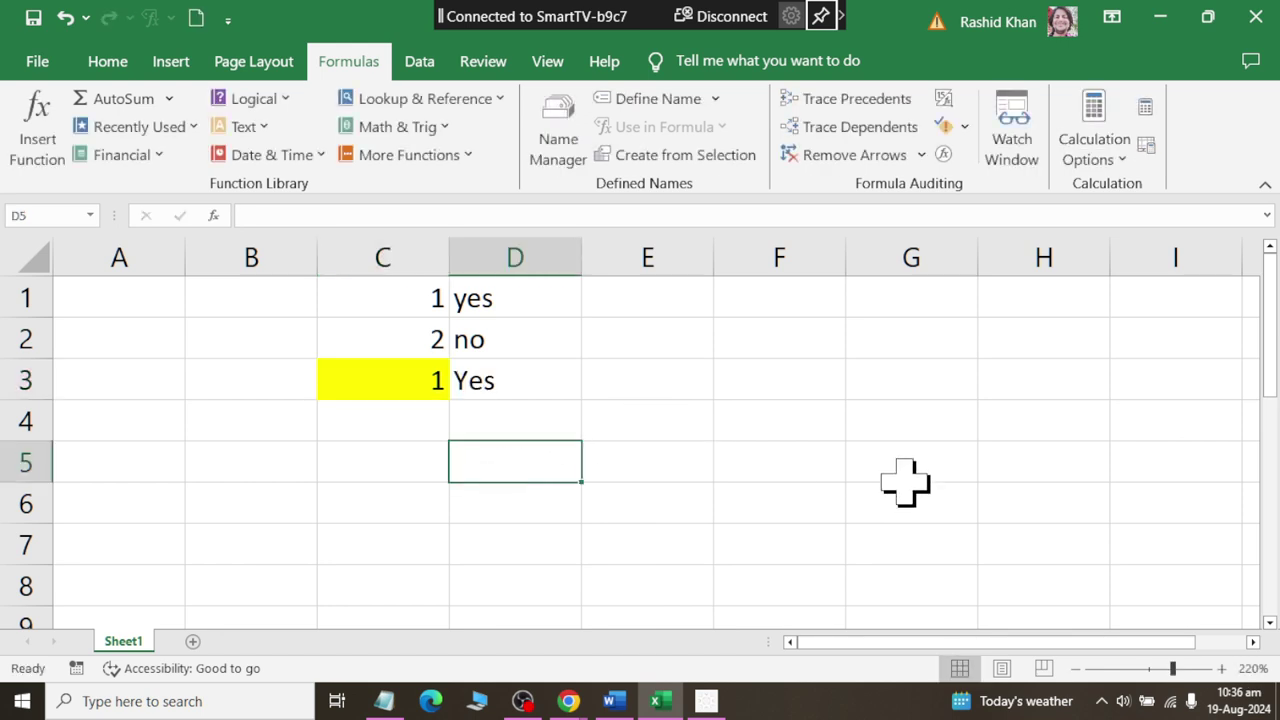
pyautogui.click(398, 385)
pyautogui.write('2')
pyautogui.click(412, 418)
pyautogui.click(423, 372)
pyautogui.write('3')
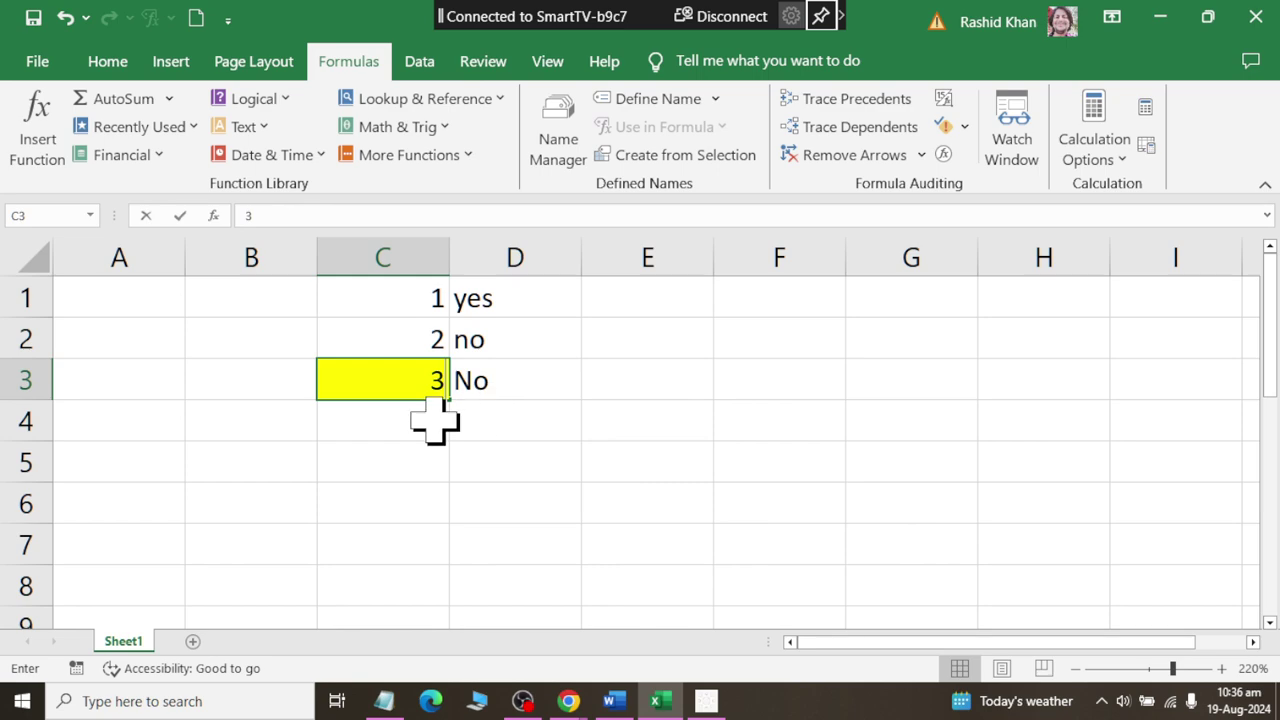
pyautogui.click(432, 420)
# Try 4 in C3, then settle on 1 so D3 shows Yes.
pyautogui.click(414, 390)
pyautogui.write('4')
pyautogui.click(414, 445)
pyautogui.click(425, 372)
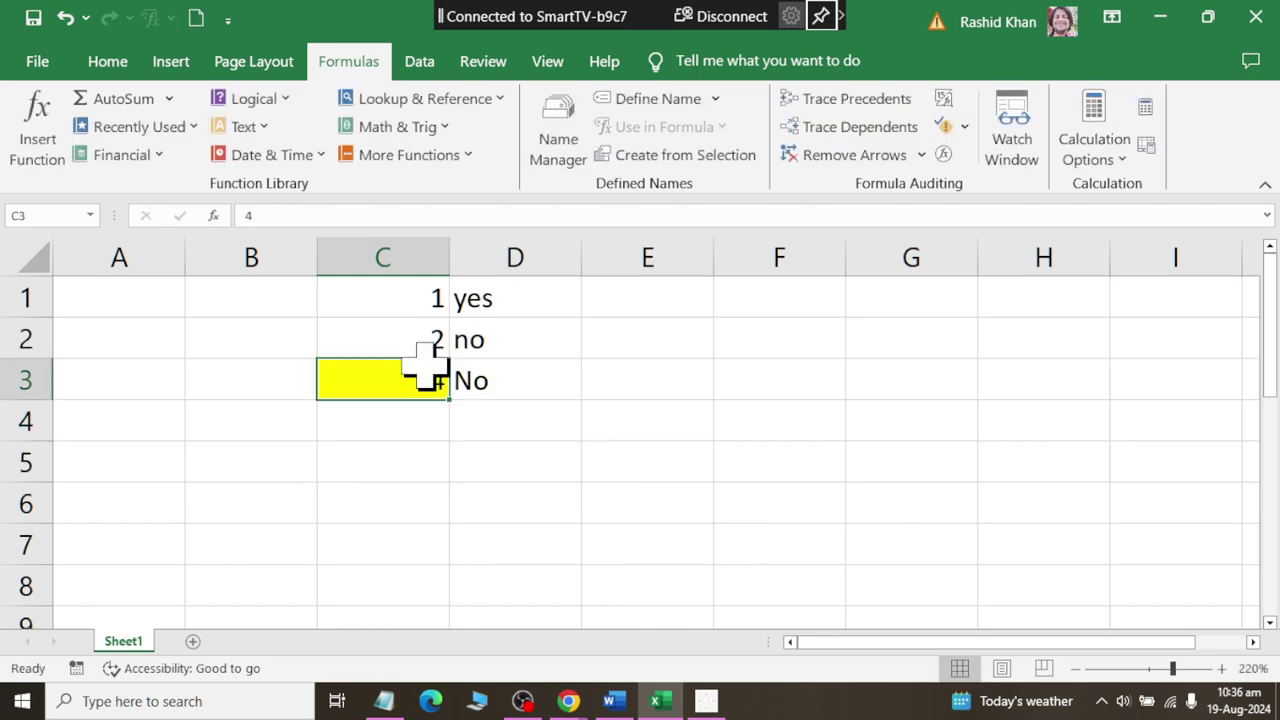
pyautogui.write('1')
pyautogui.click(515, 462)
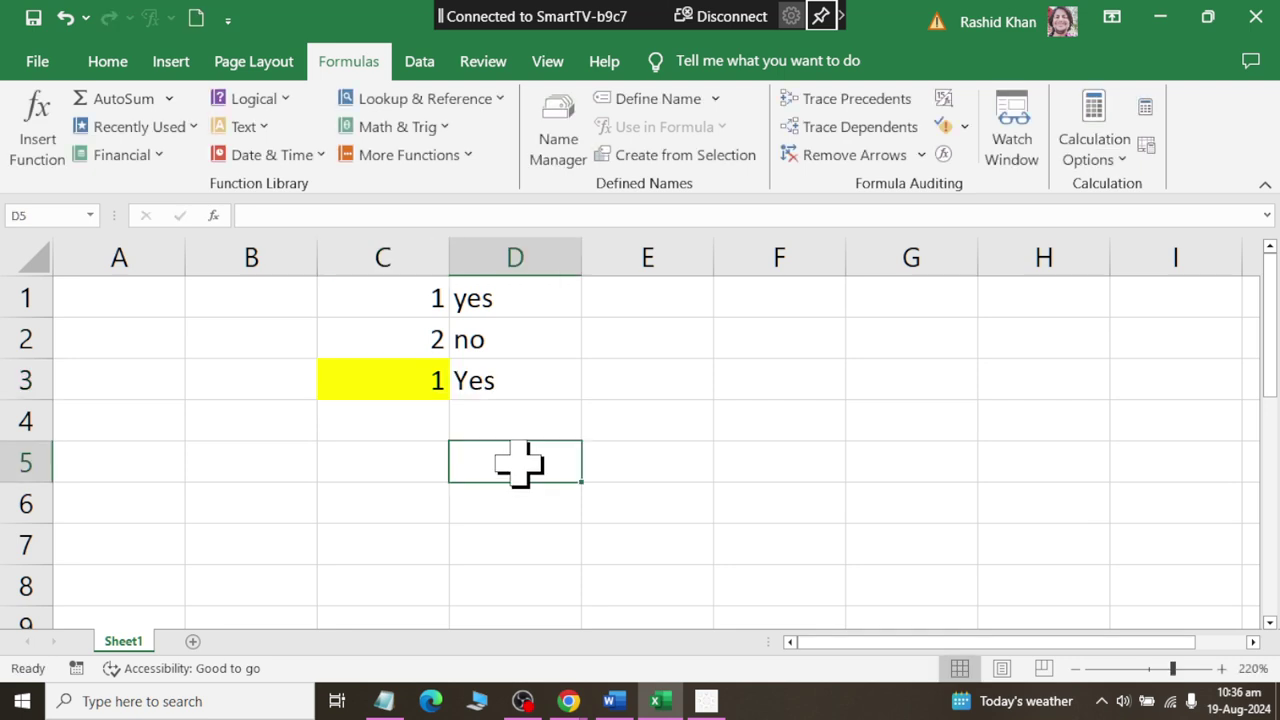
pyautogui.click(517, 390)
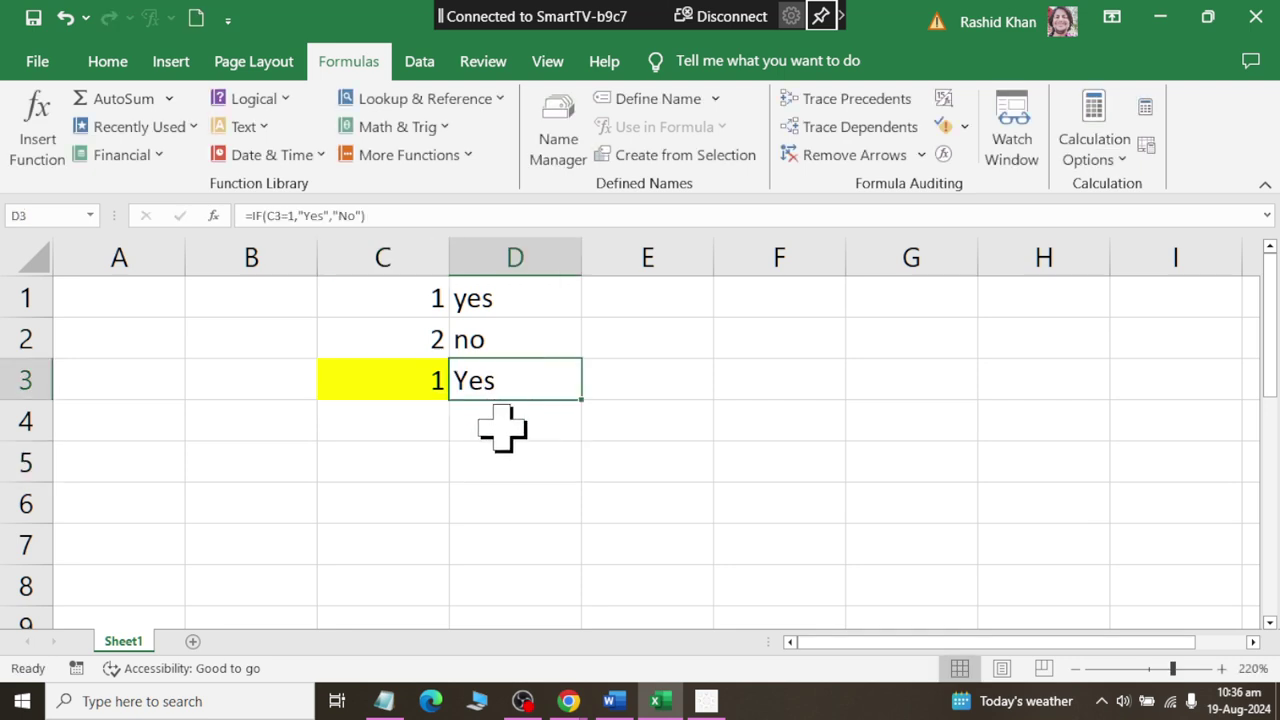
pyautogui.click(692, 410)
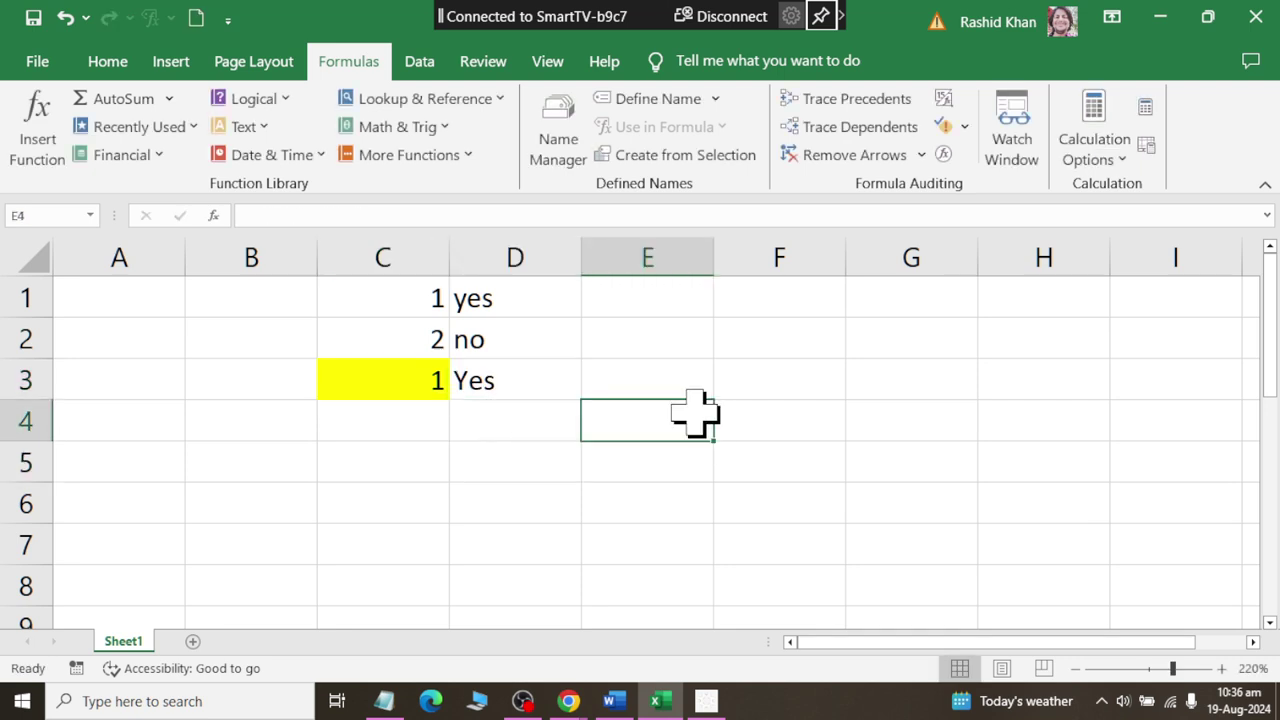
# Enter 34 and 54 in E4:E5 with an AutoSum total of 88 in E6.
pyautogui.write('345')
pyautogui.click(632, 468)
pyautogui.write('54')
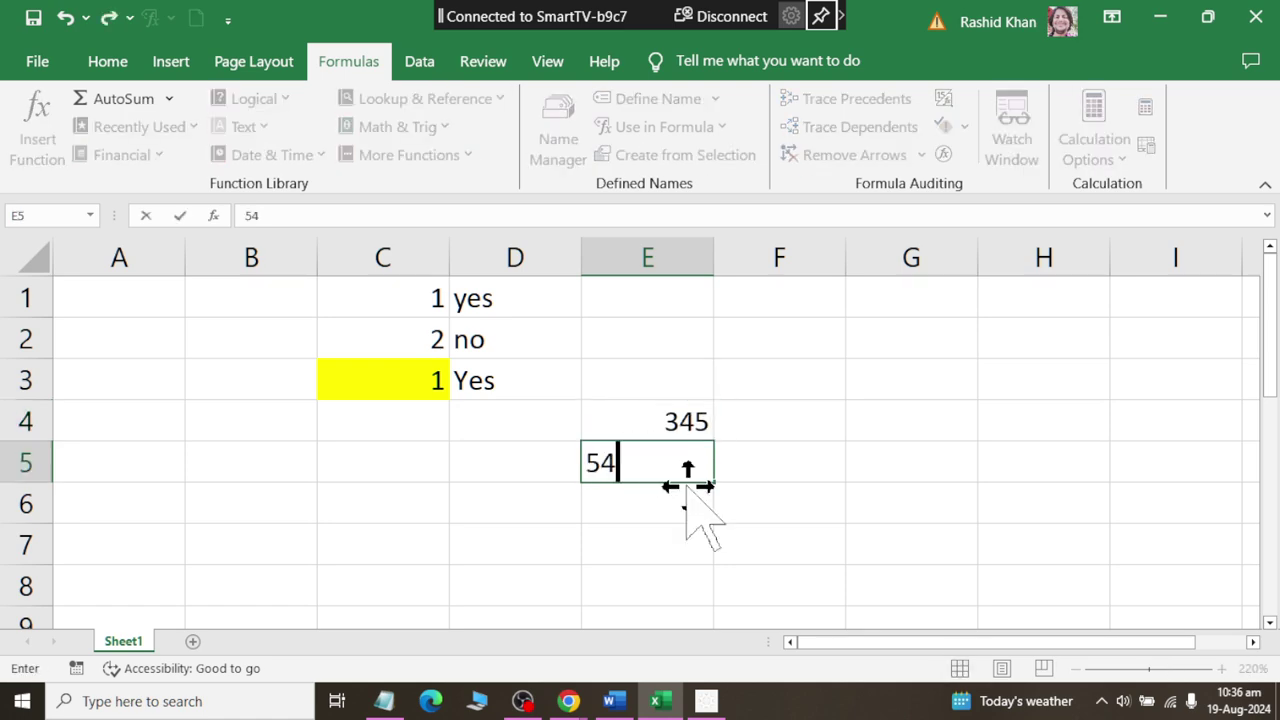
pyautogui.press('Return')
pyautogui.click(112, 62)
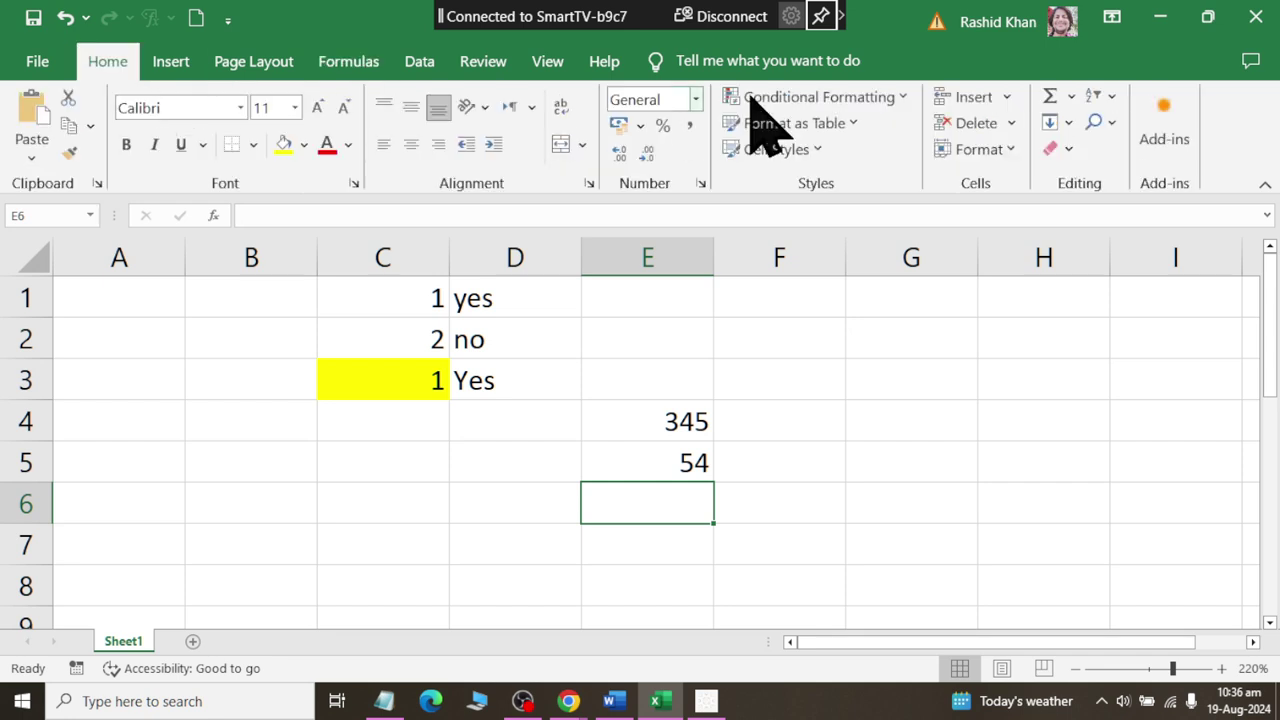
pyautogui.click(1050, 97)
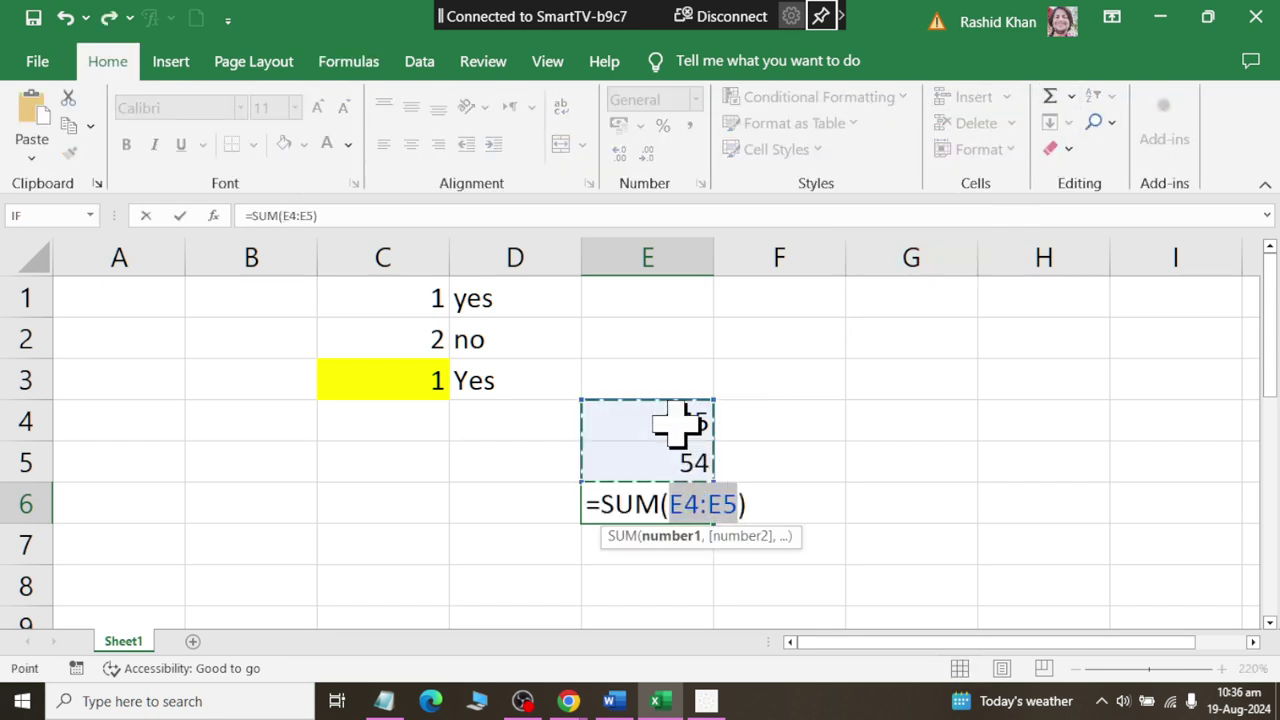
pyautogui.hotkey('ctrl', 'Return')
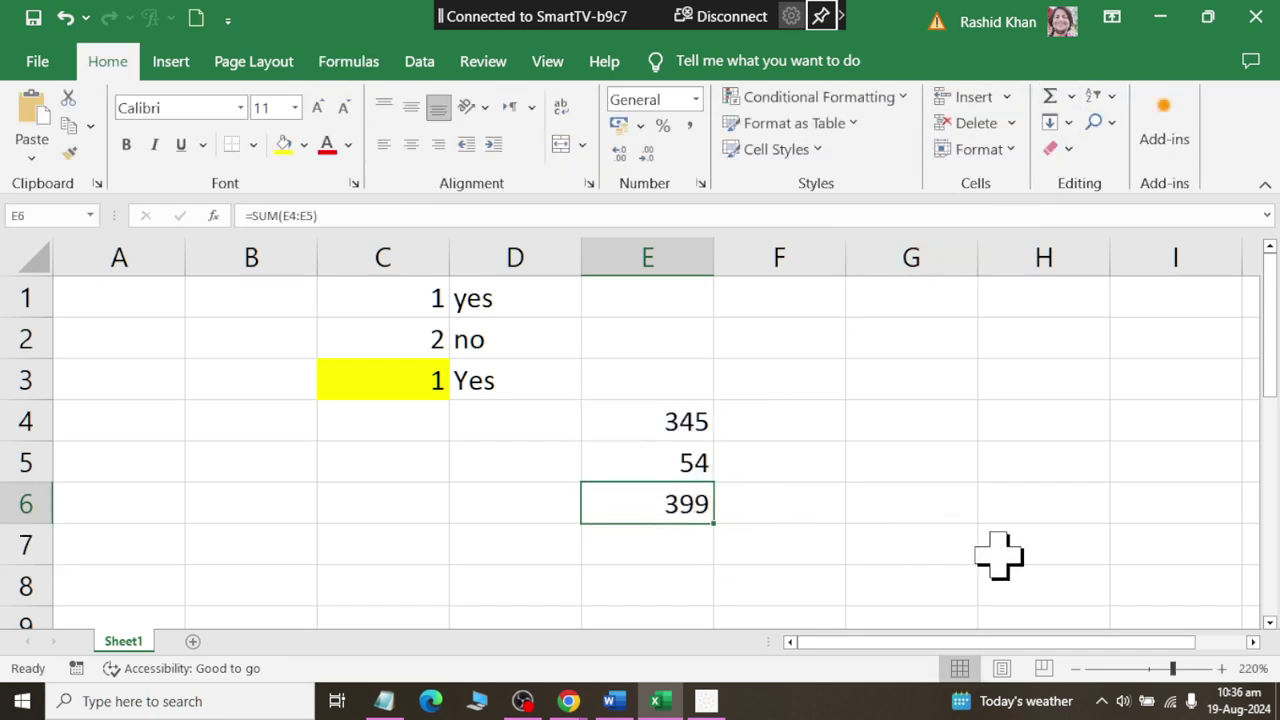
pyautogui.click(666, 420)
pyautogui.write('34')
pyautogui.press('Return')
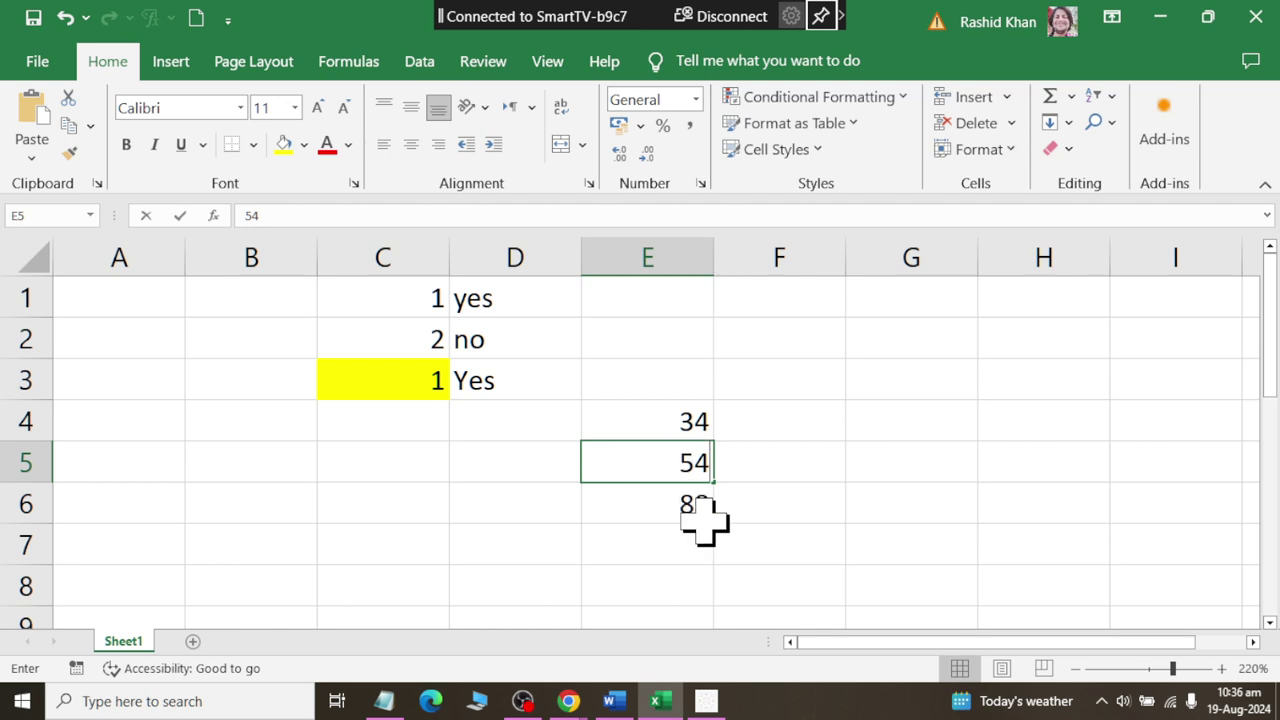
pyautogui.click(700, 514)
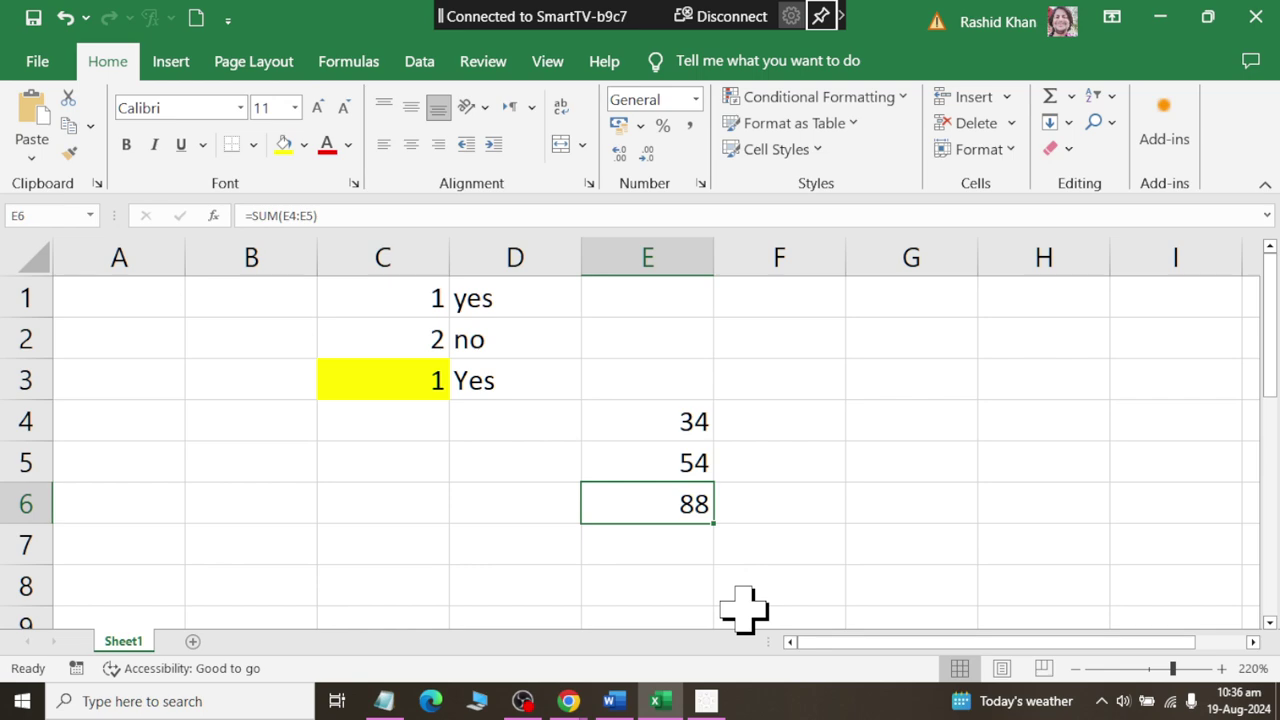
# Set C3 to 2, open the Formulas > Logical list, then open display settings.
pyautogui.click(394, 383)
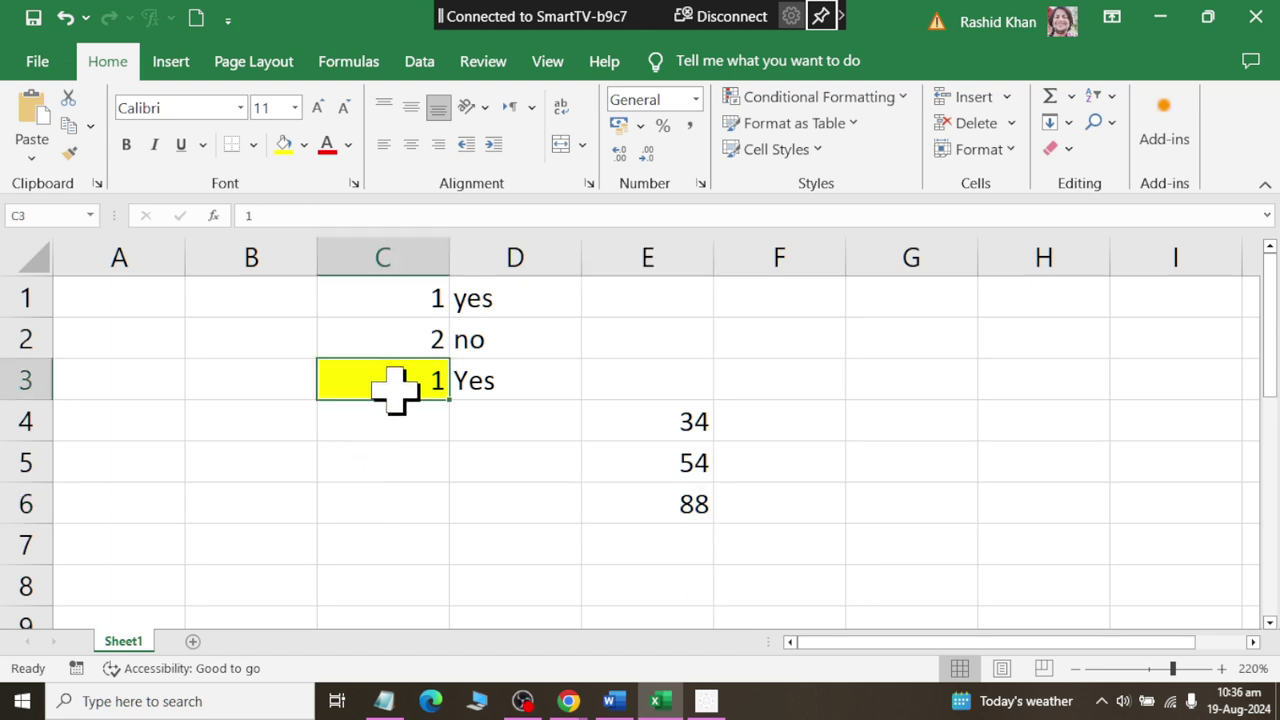
pyautogui.write('1')
pyautogui.click(403, 473)
pyautogui.click(414, 384)
pyautogui.write('2')
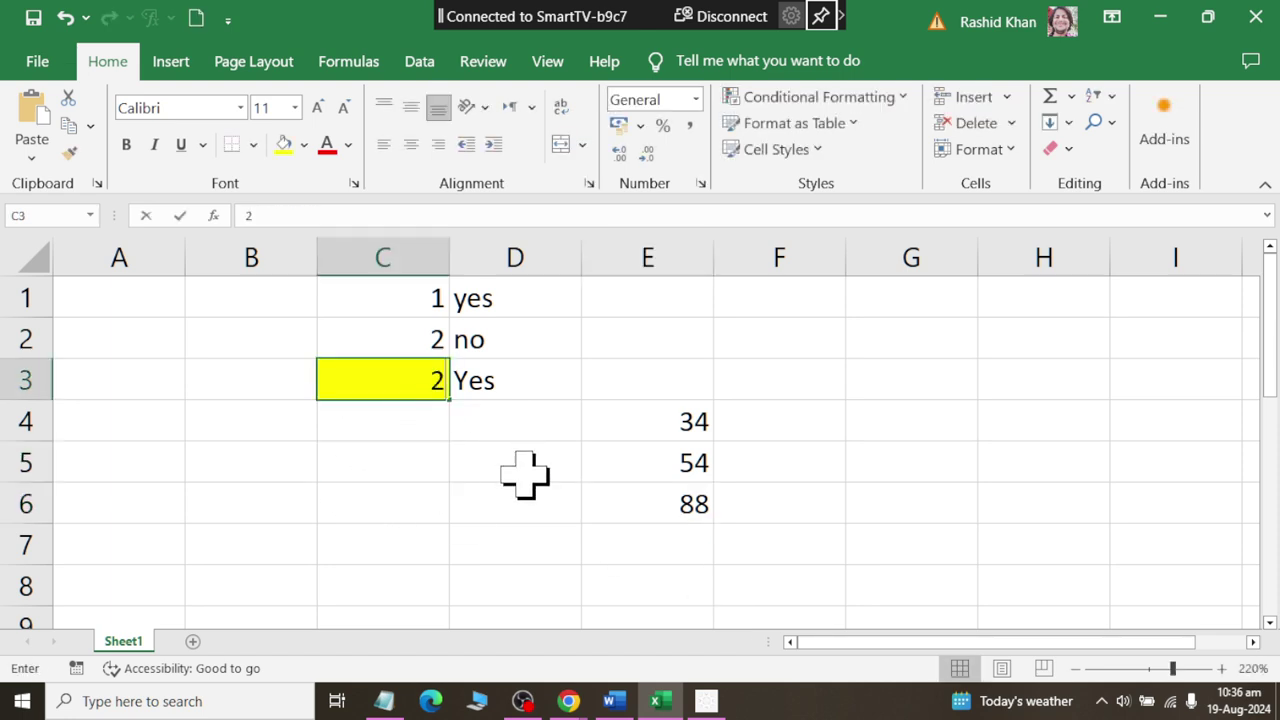
pyautogui.click(455, 545)
pyautogui.click(388, 462)
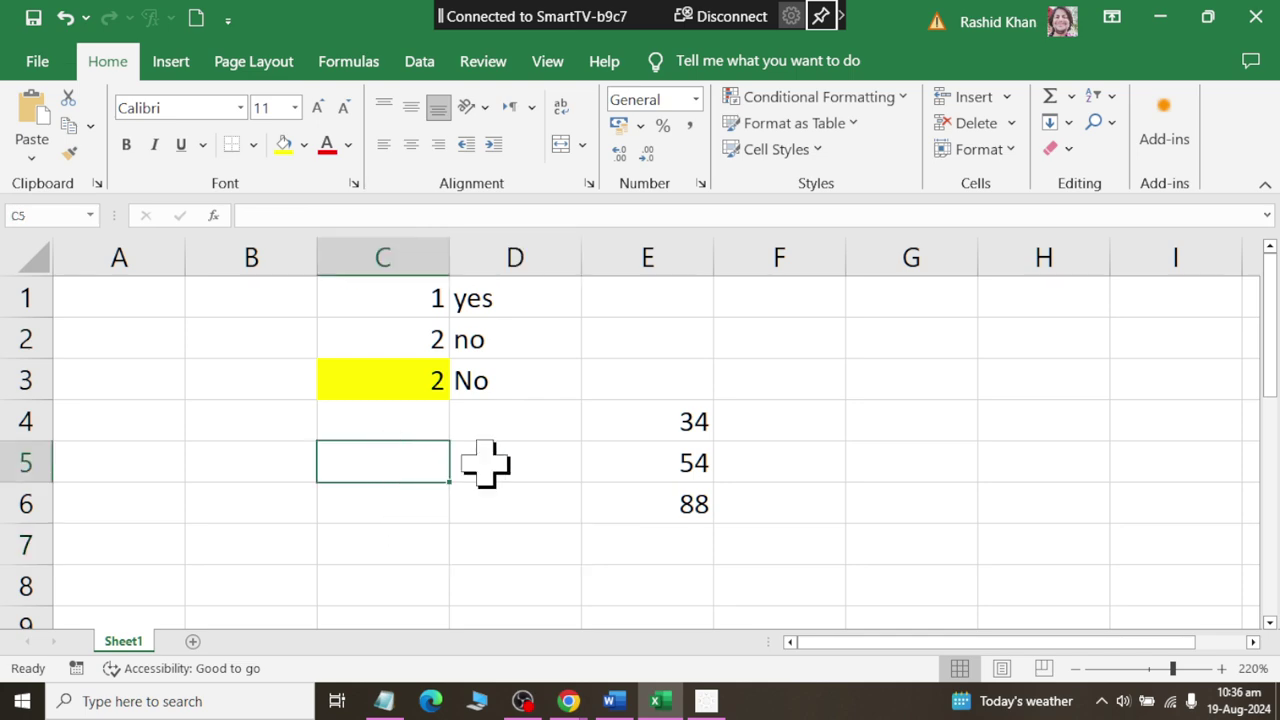
pyautogui.click(365, 66)
pyautogui.click(260, 100)
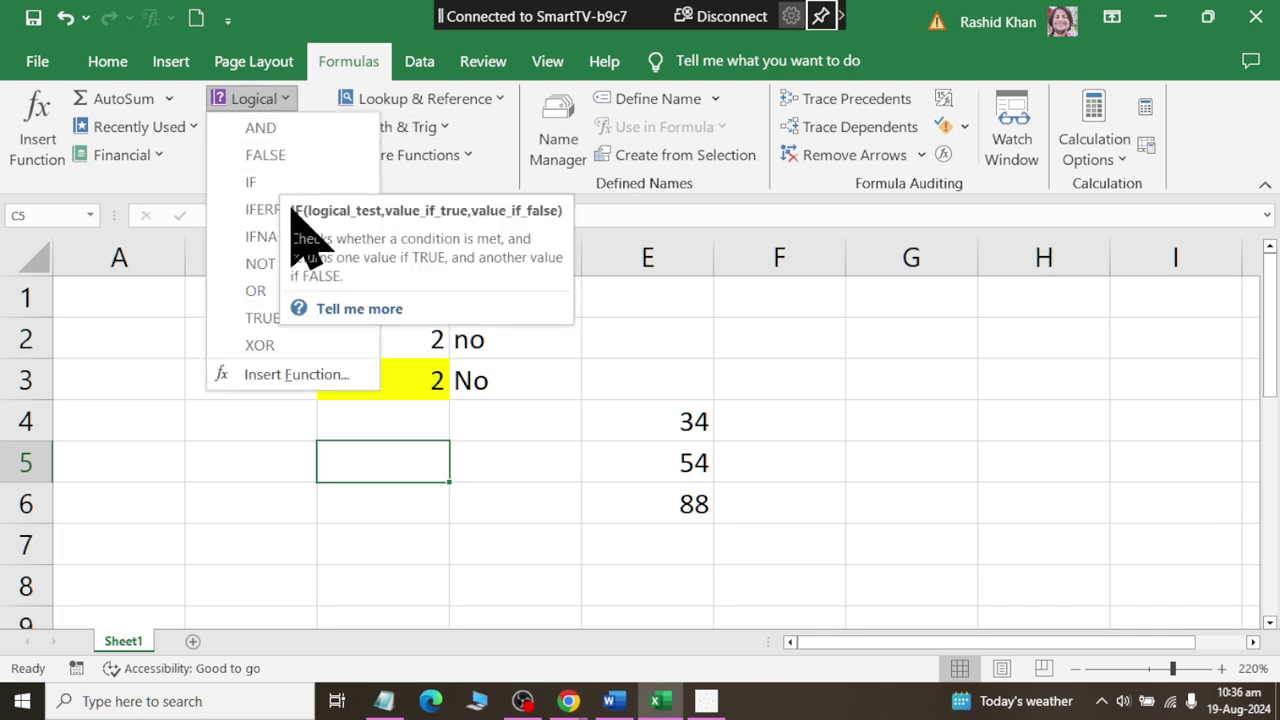
pyautogui.click(706, 701)
pyautogui.scroll(-2, 585, 445)
pyautogui.scroll(-2, 585, 445)
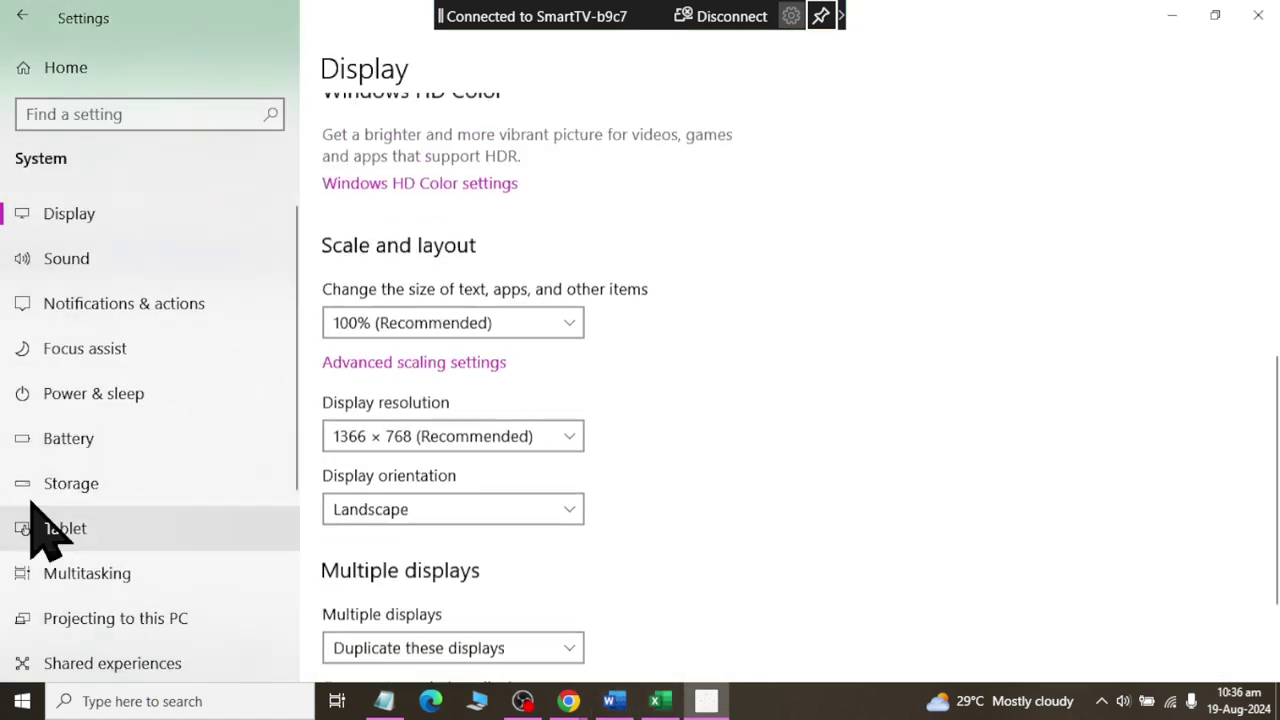
pyautogui.click(712, 16)
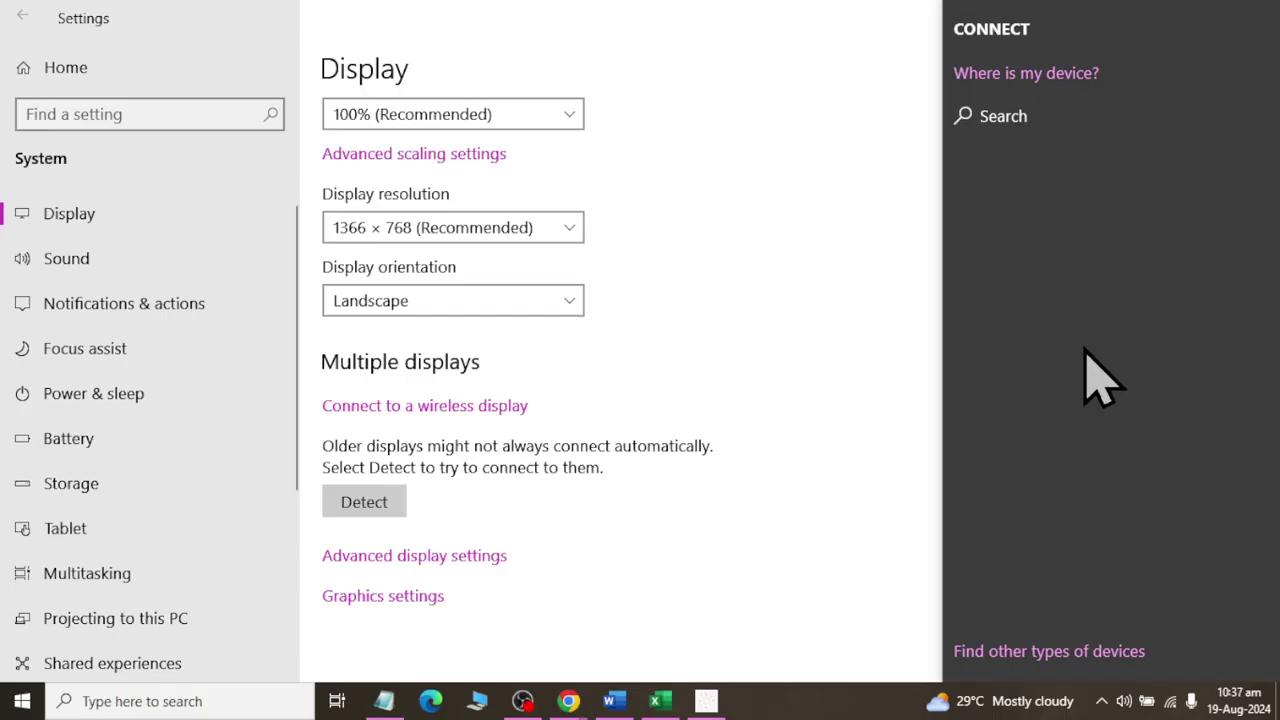
pyautogui.click(1066, 196)
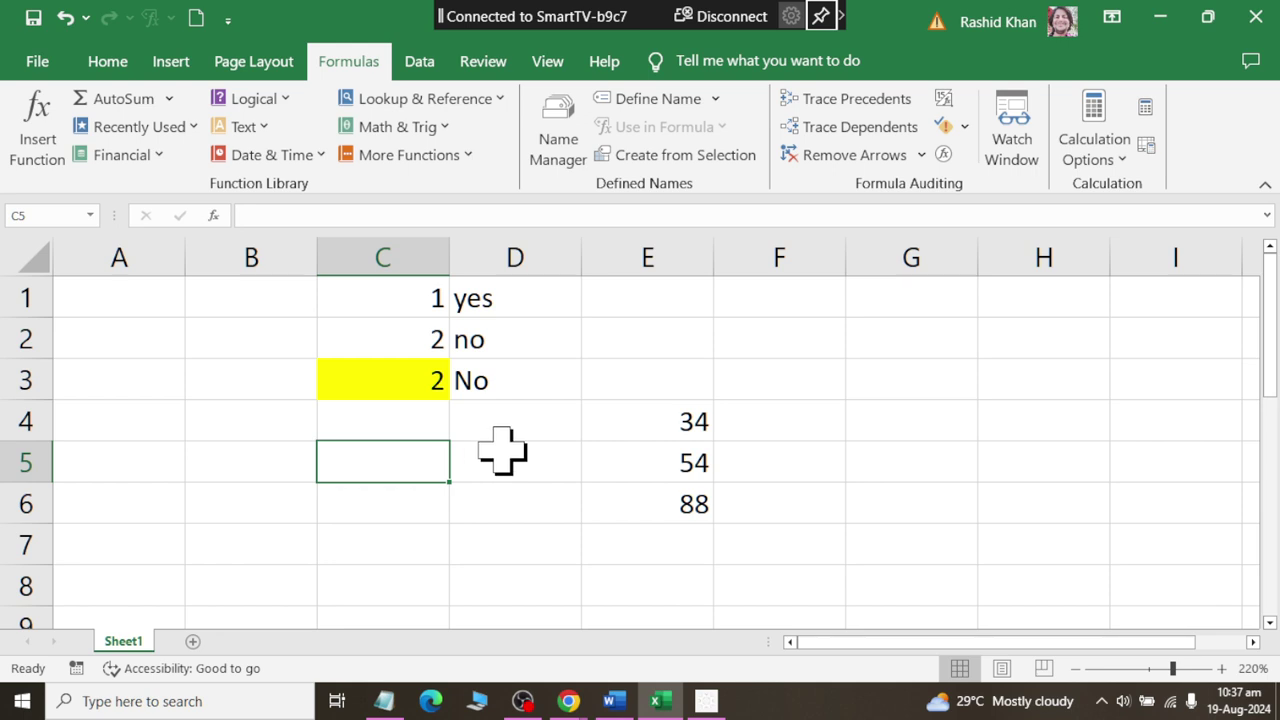
# Enter M with Male in C5:D5 and F with Female in C6:D6.
pyautogui.write('M')
pyautogui.press('Tab')
pyautogui.write('Ma')
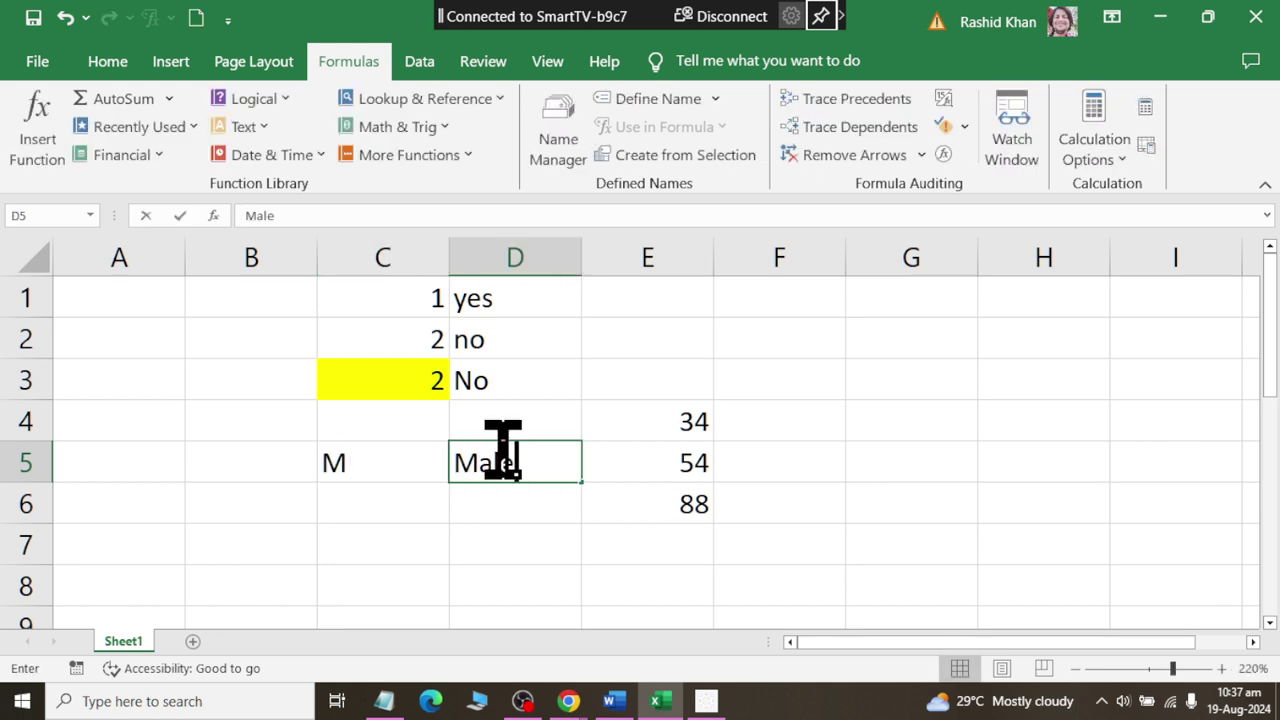
pyautogui.press('Return')
pyautogui.write('F')
pyautogui.press('Tab')
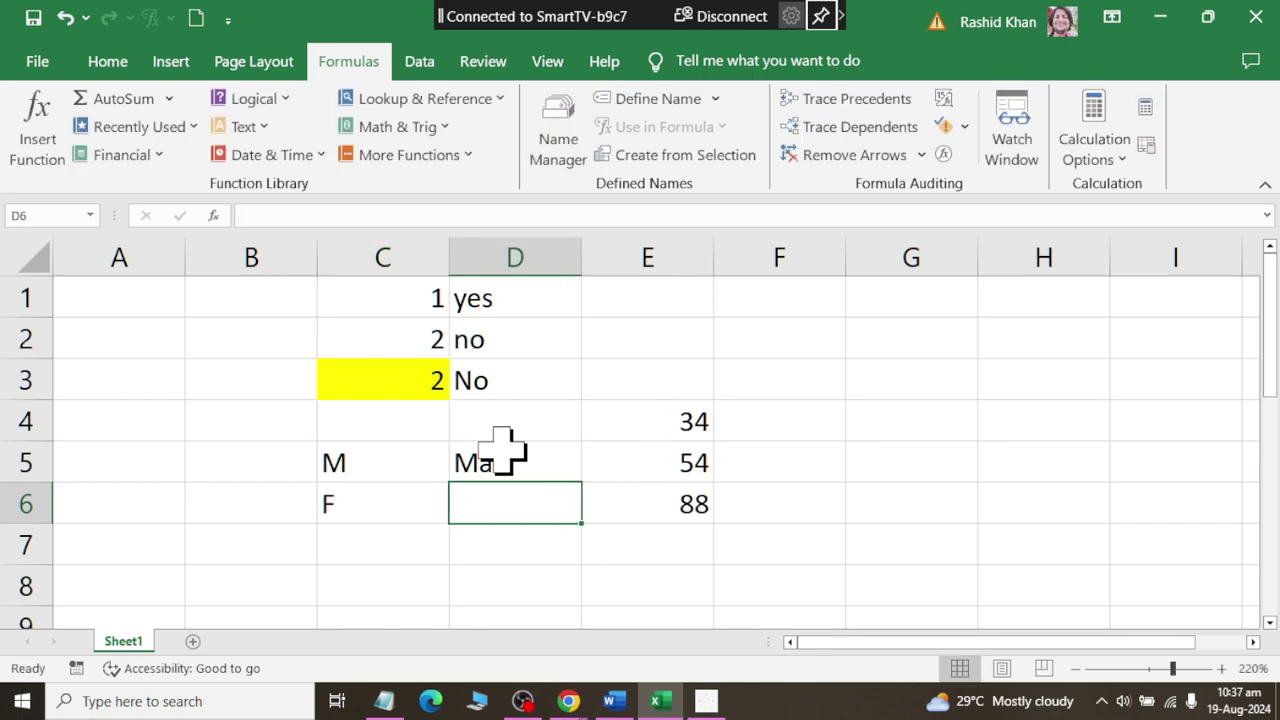
pyautogui.write('FEmale')
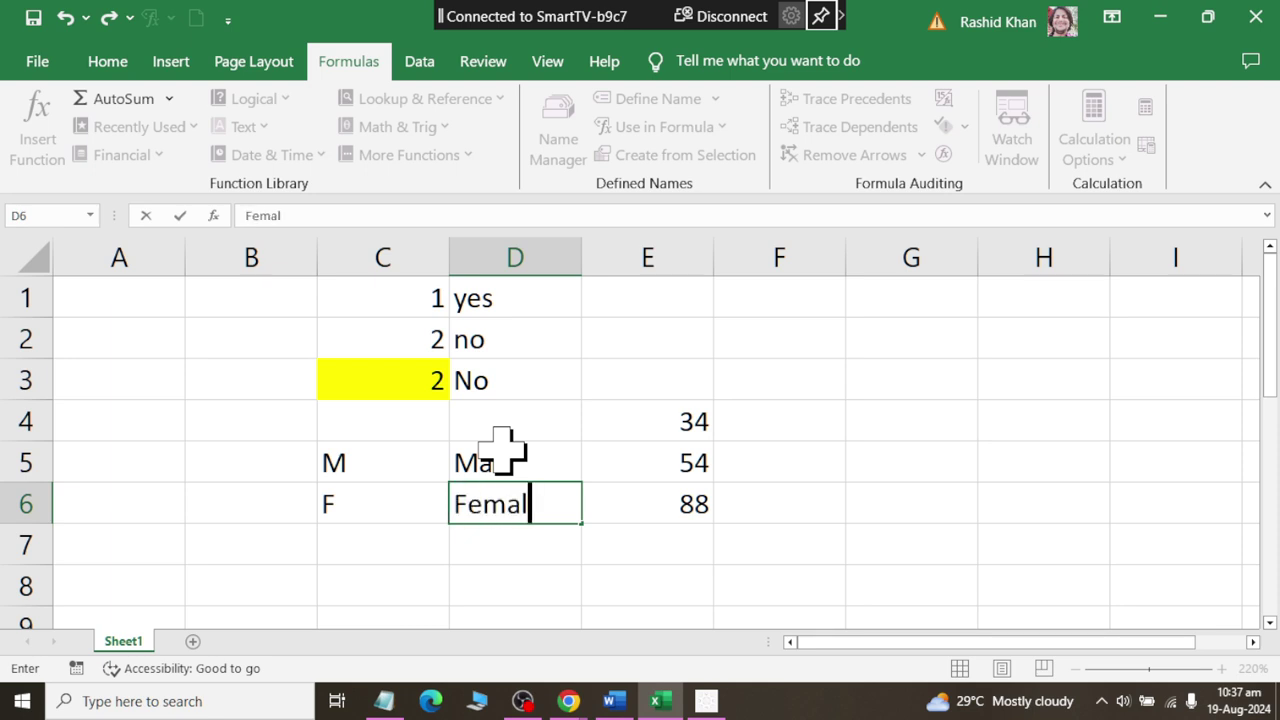
pyautogui.write('e')
pyautogui.press('Return')
pyautogui.scroll(-1, 490, 445)
# Fill cell C8 yellow to mark it as an input cell.
pyautogui.click(380, 462)
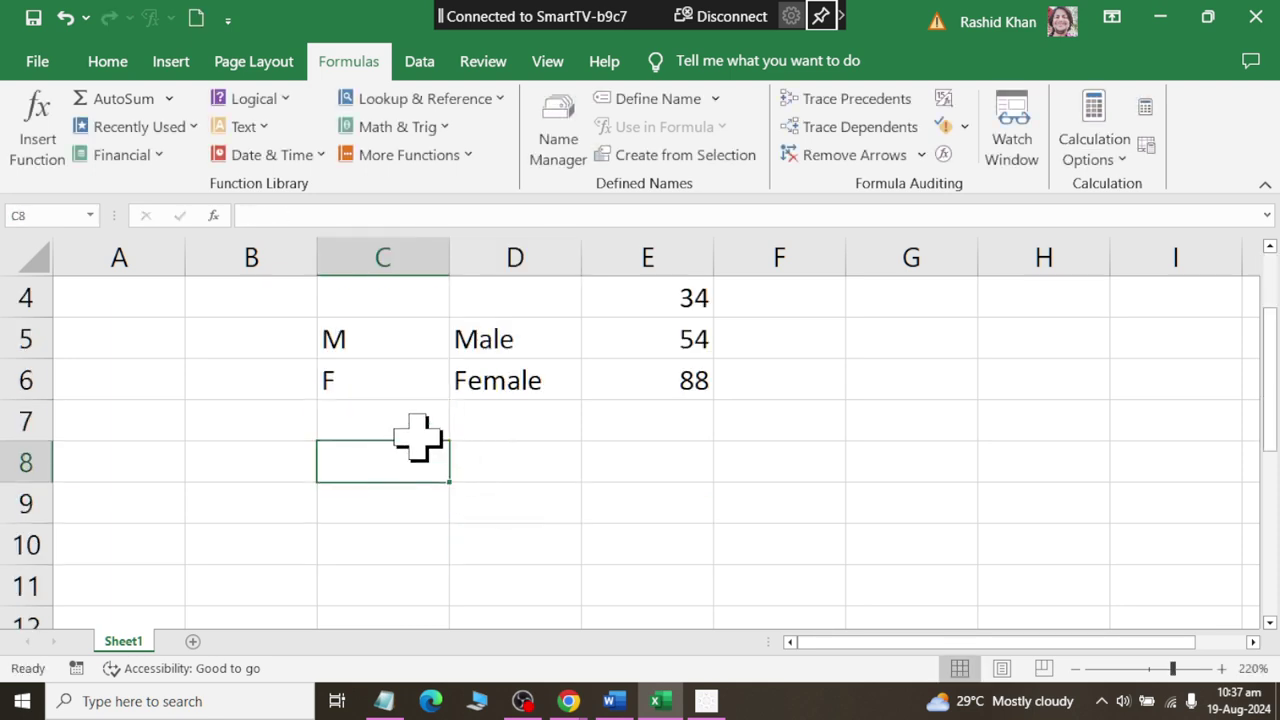
pyautogui.click(104, 64)
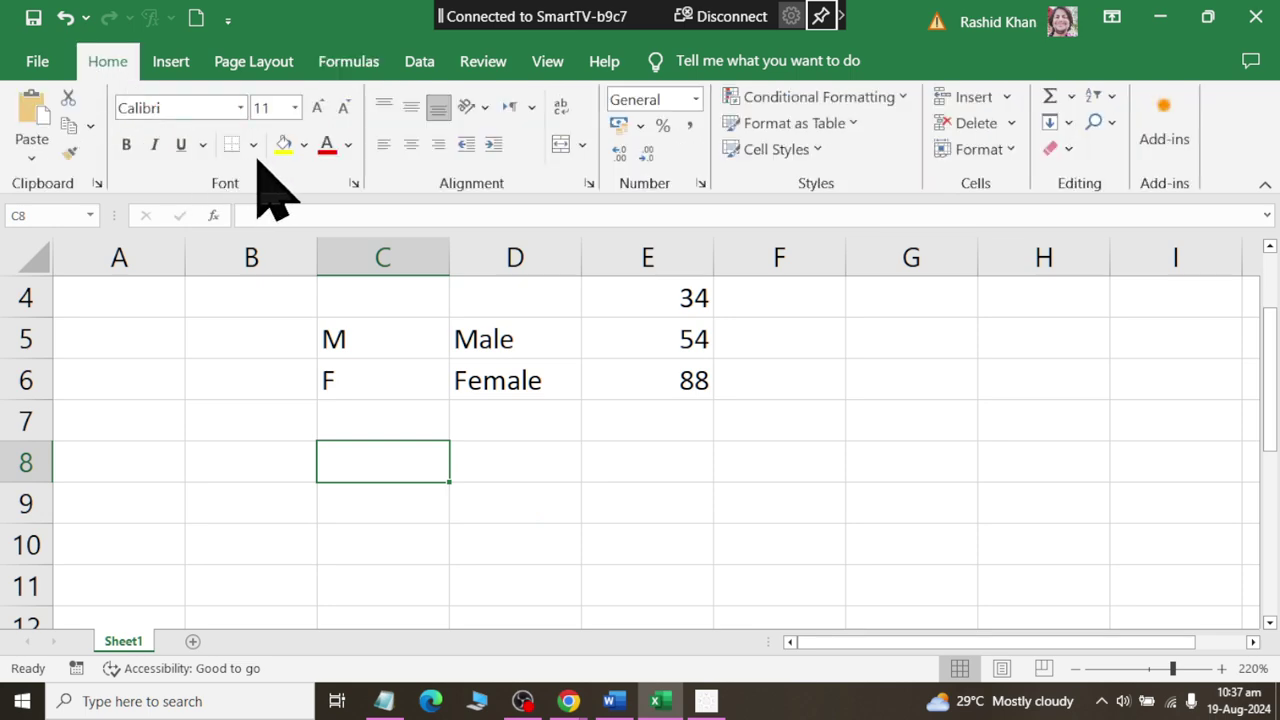
pyautogui.click(281, 147)
# Enter =IF(C8="M","Male","Female") in D8 using the IF function arguments.
pyautogui.click(520, 450)
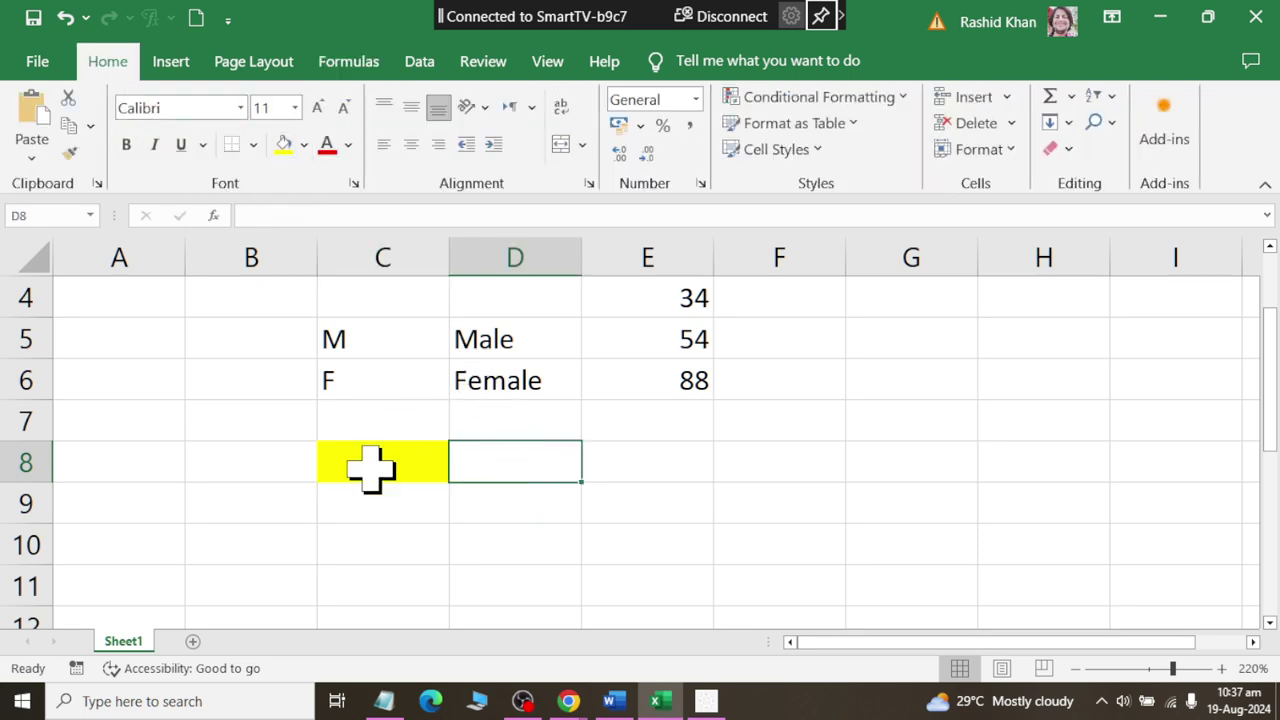
pyautogui.click(345, 62)
pyautogui.click(252, 99)
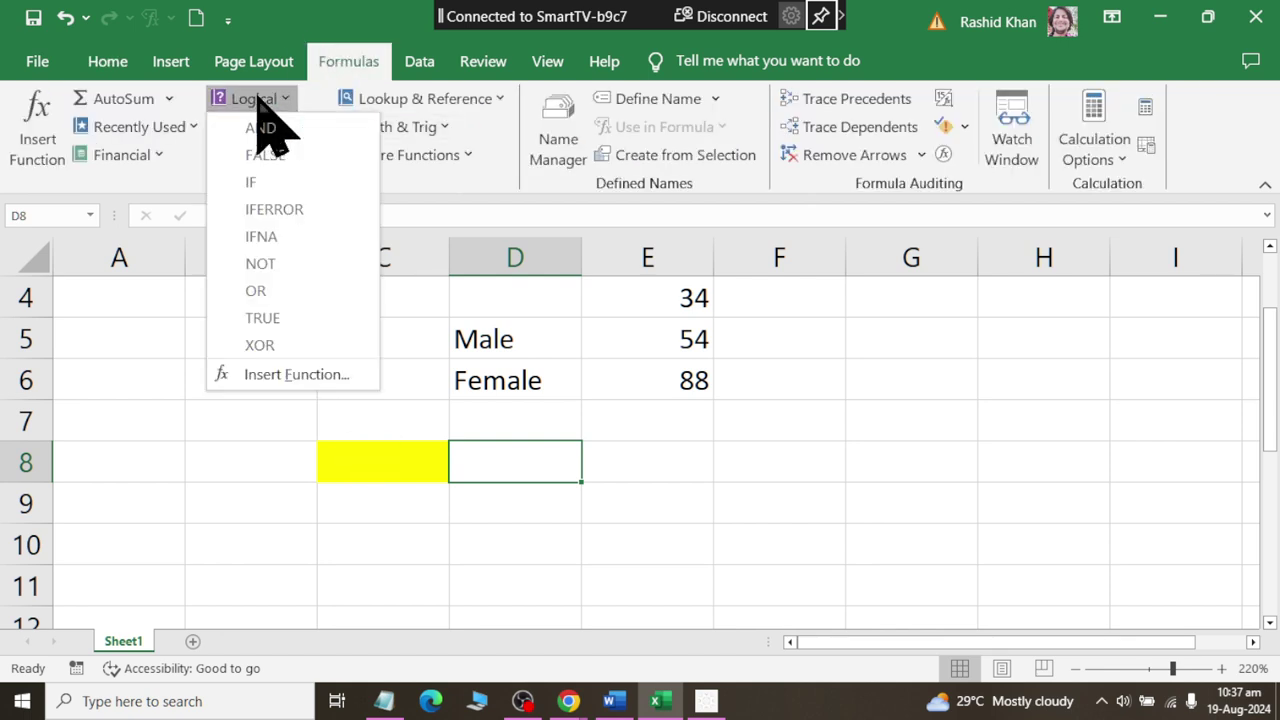
pyautogui.click(255, 182)
pyautogui.click(365, 472)
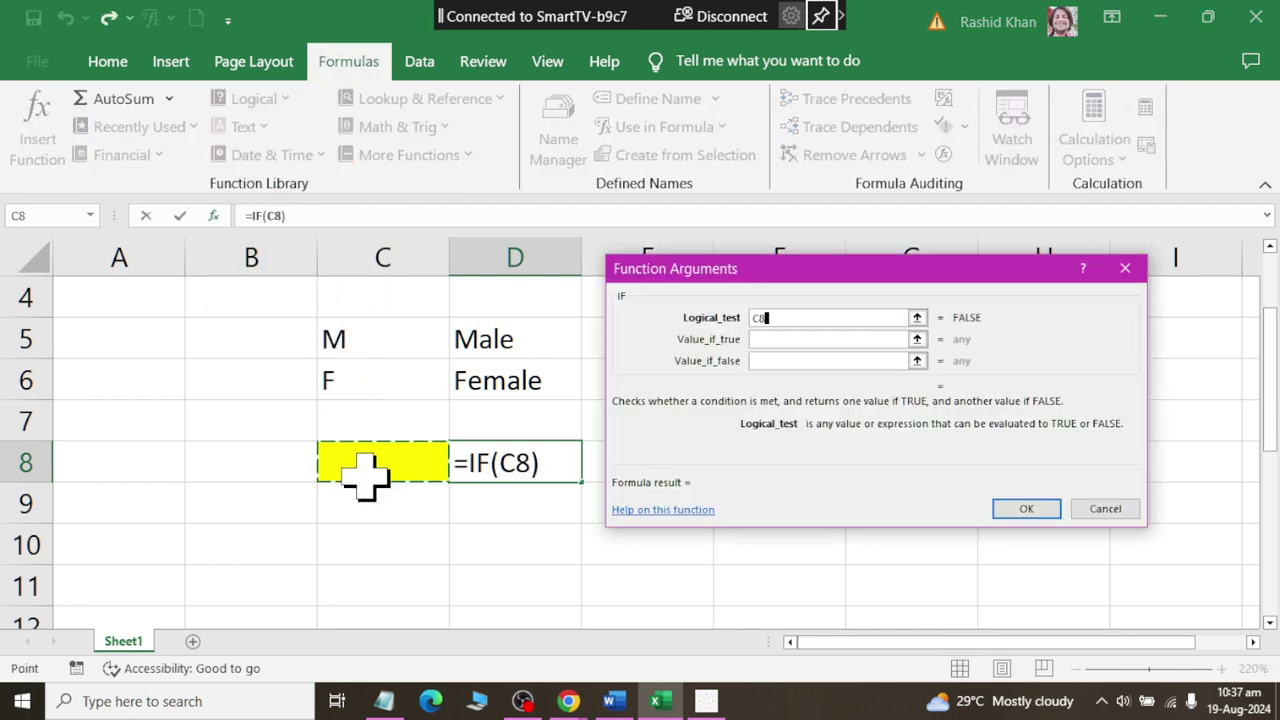
pyautogui.write('=')
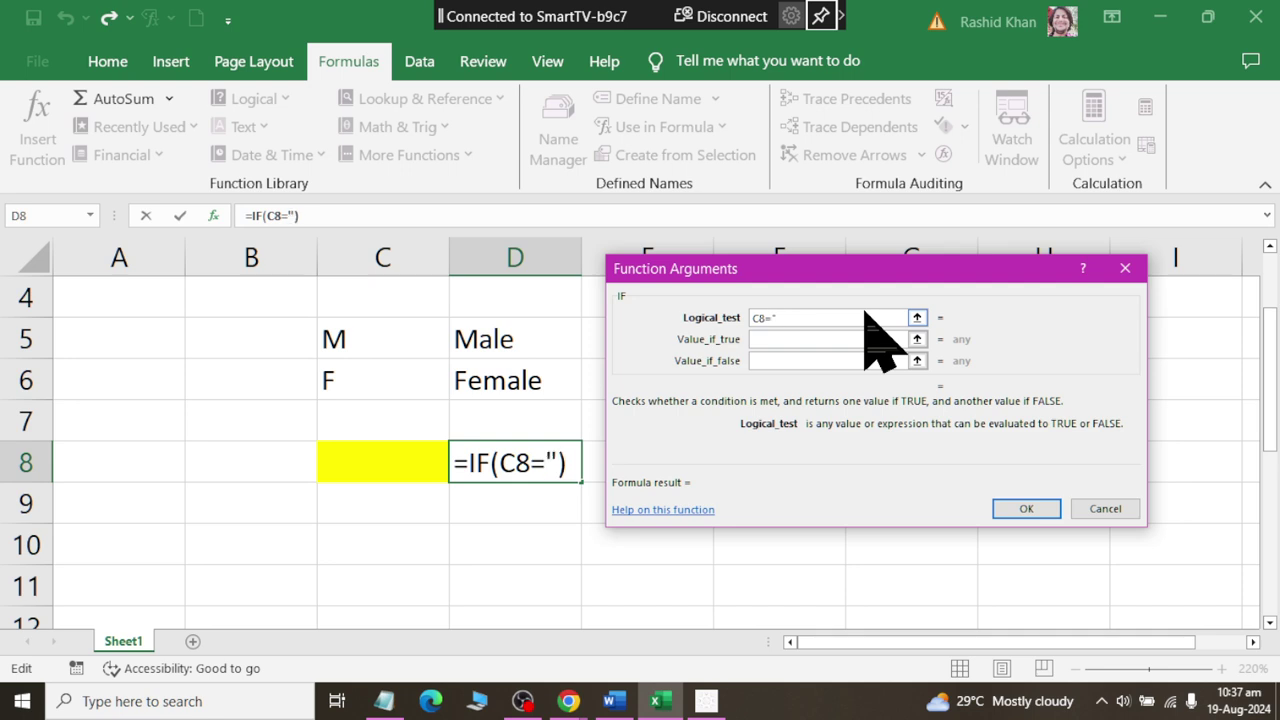
pyautogui.write('M"')
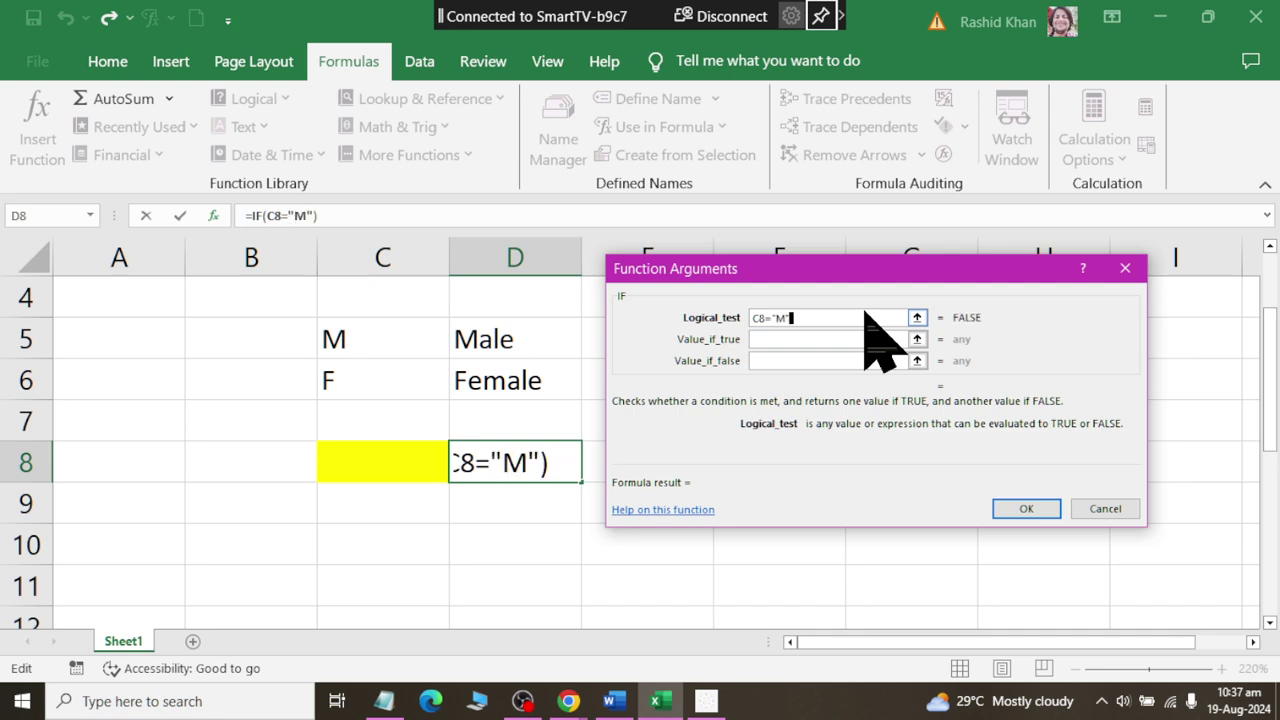
pyautogui.click(835, 339)
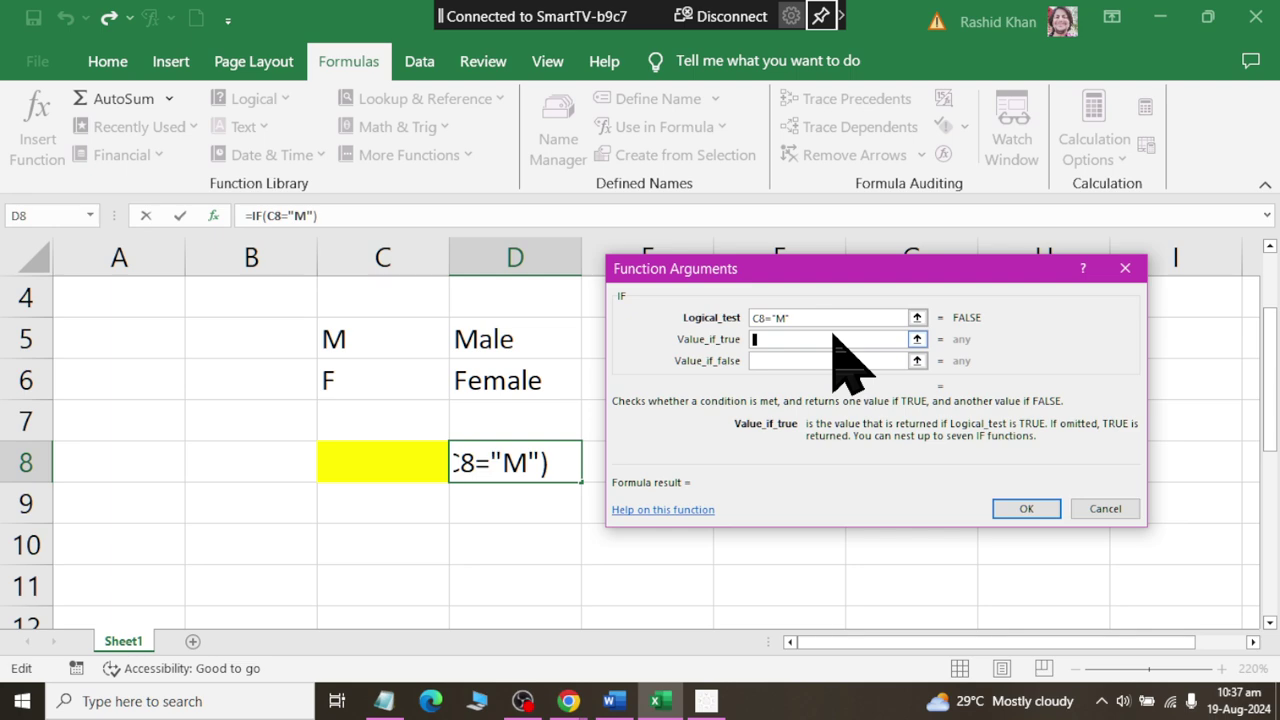
pyautogui.write('Male')
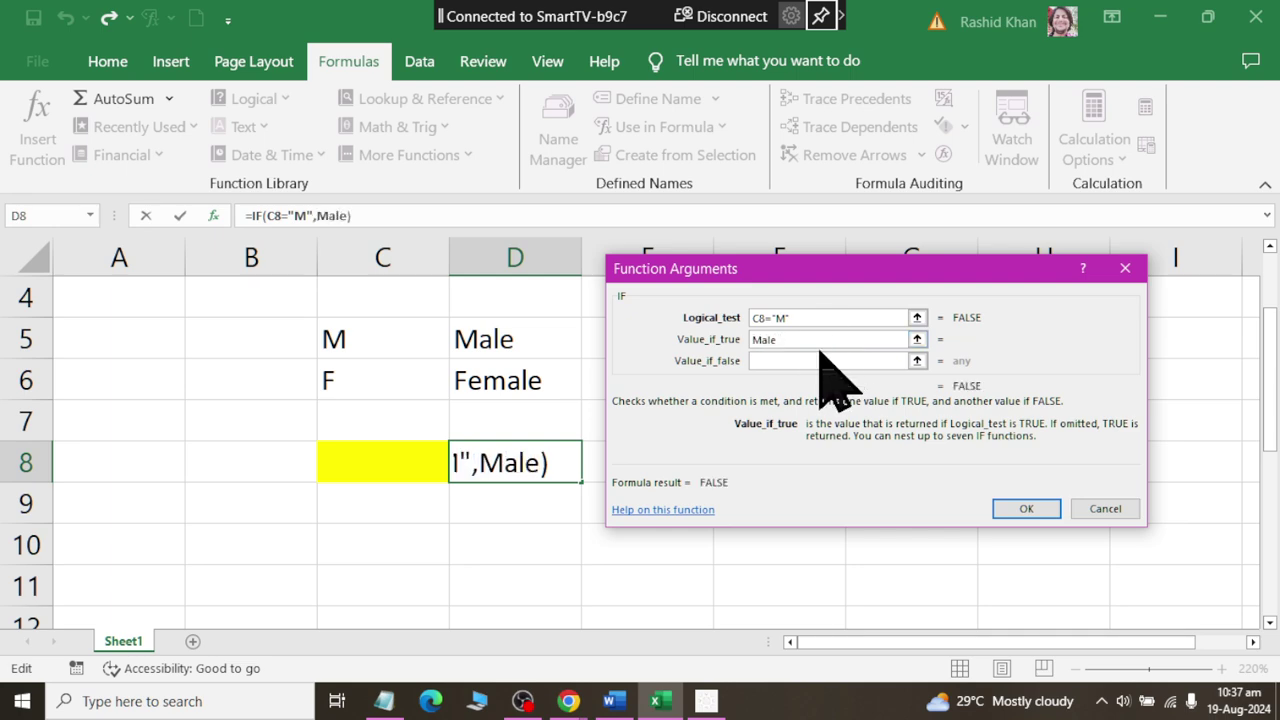
pyautogui.press('Tab')
pyautogui.write('Female')
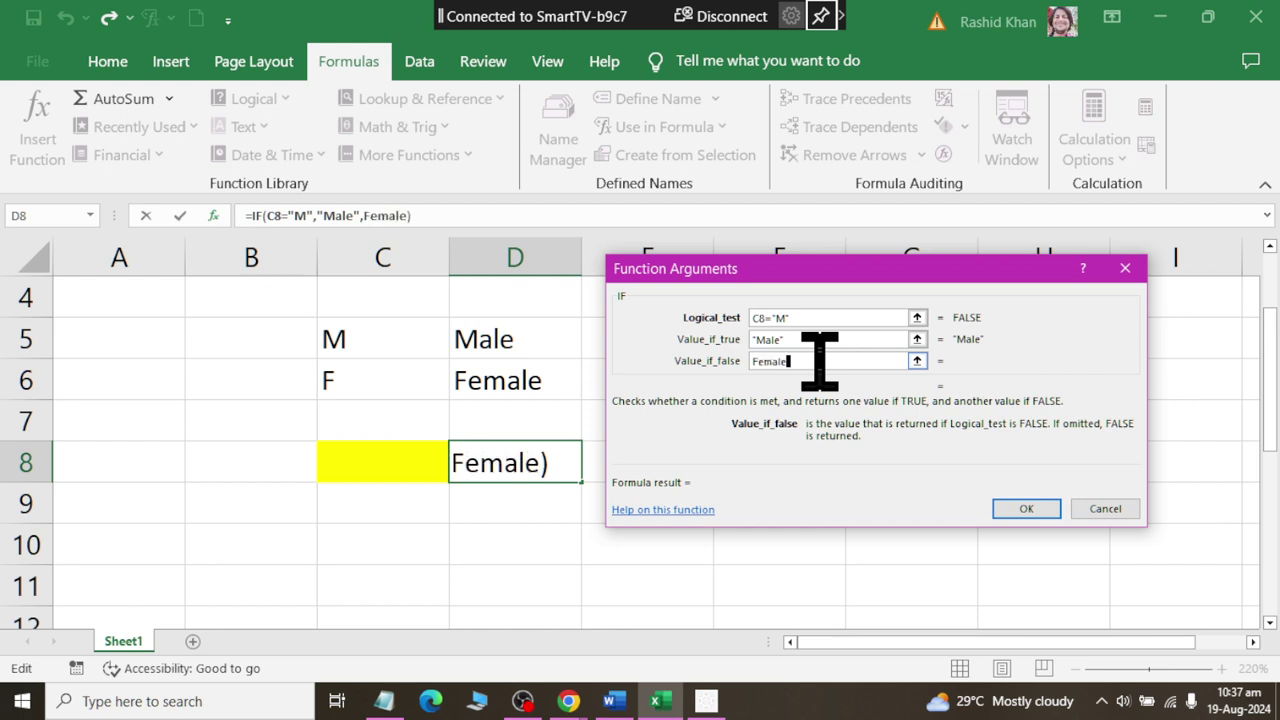
pyautogui.click(1018, 507)
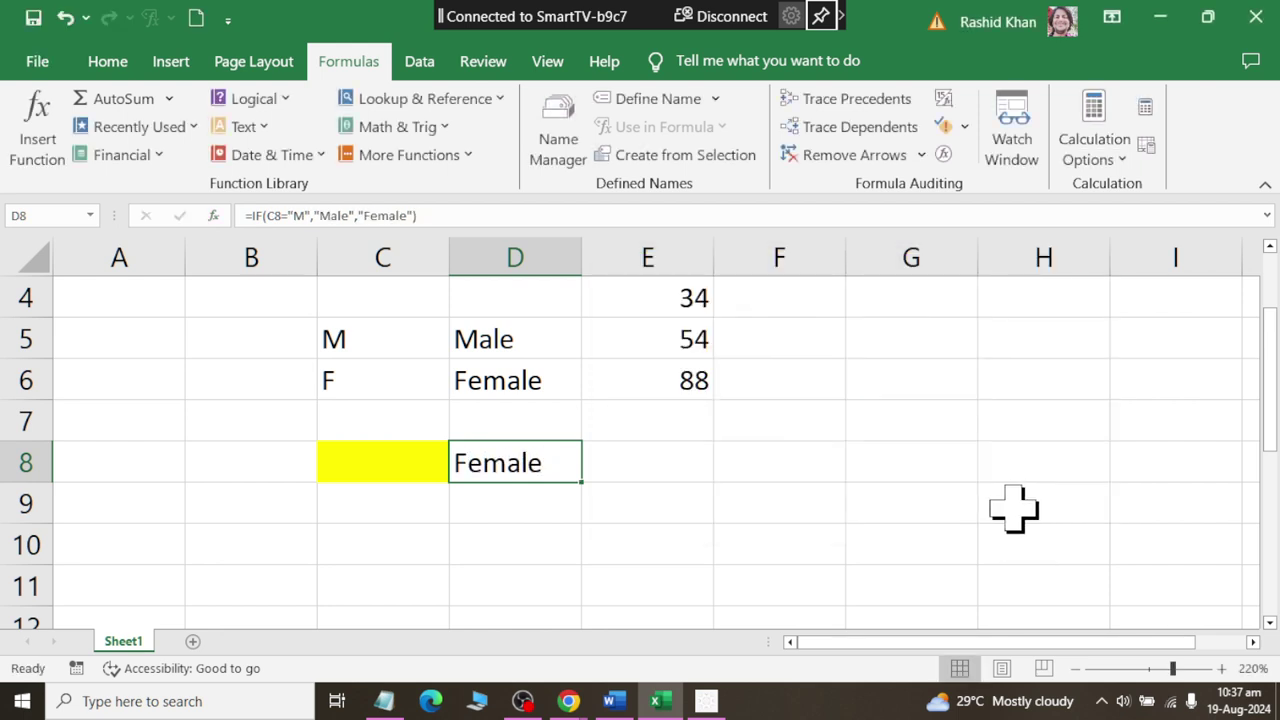
# Type M into C8 so D8 shows Male, then return to the Notepad notes.
pyautogui.click(402, 452)
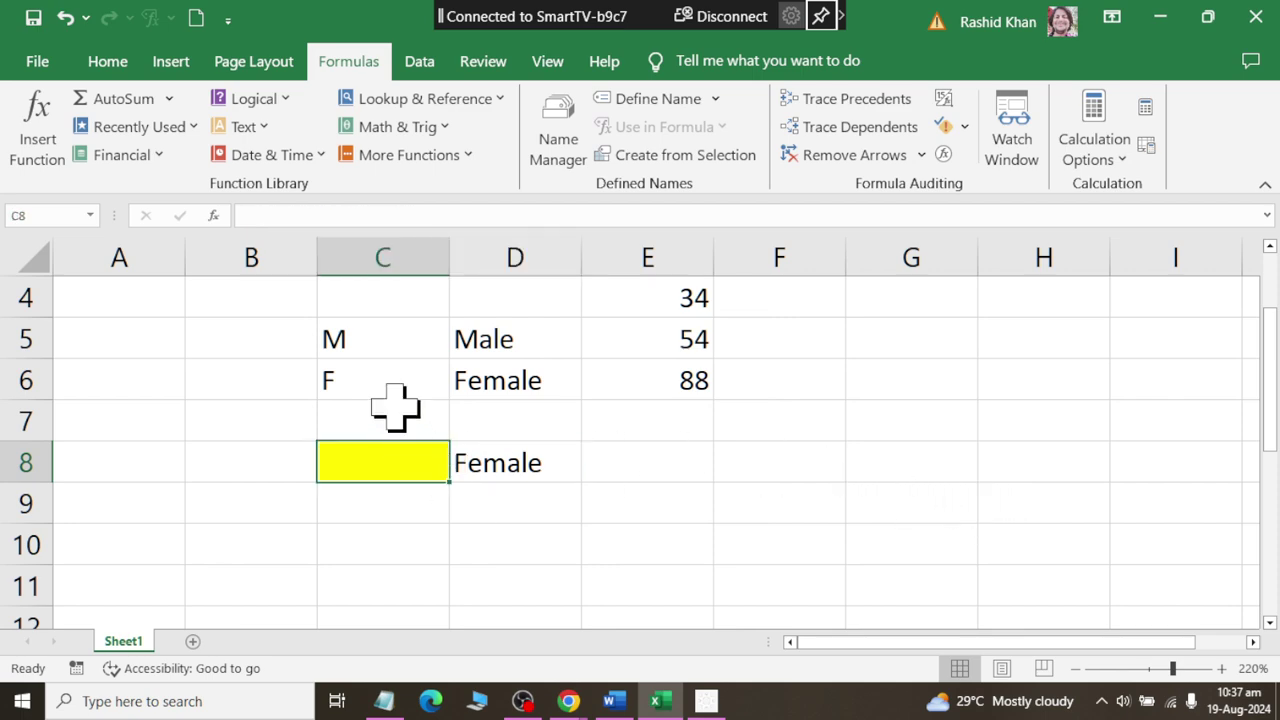
pyautogui.write('M')
pyautogui.press('Return')
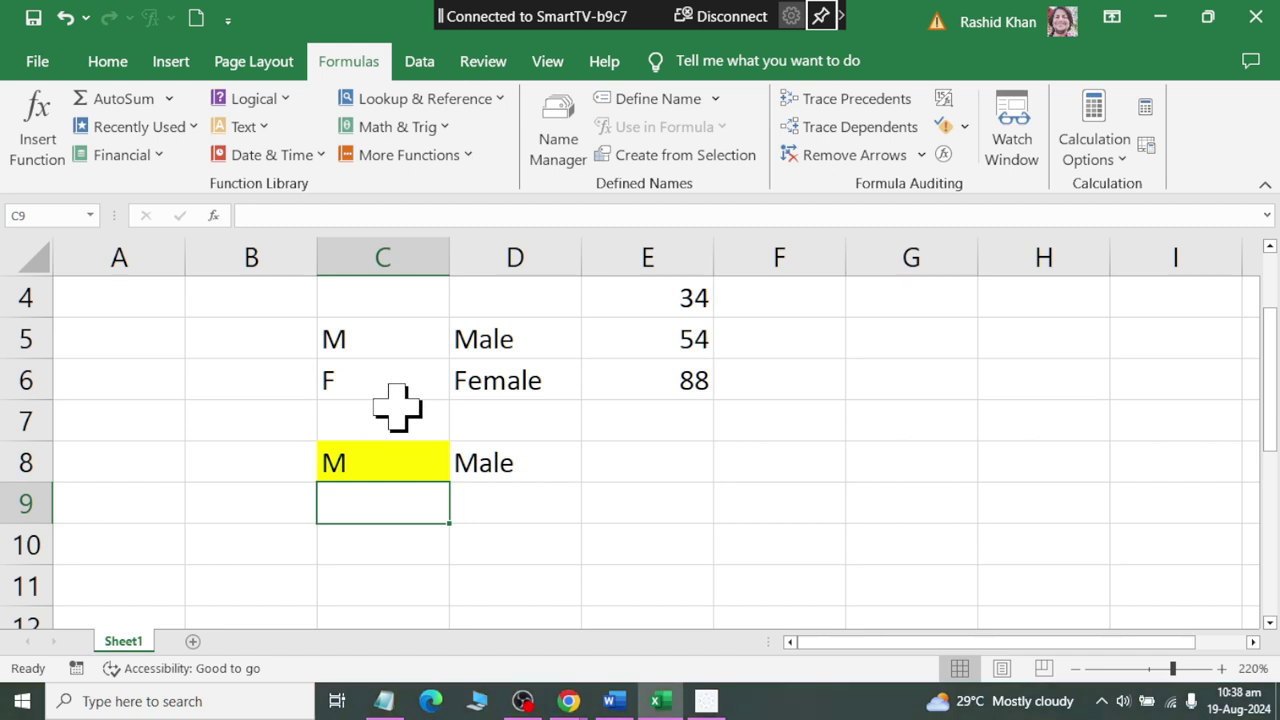
pyautogui.hotkey('alt', 'Tab')
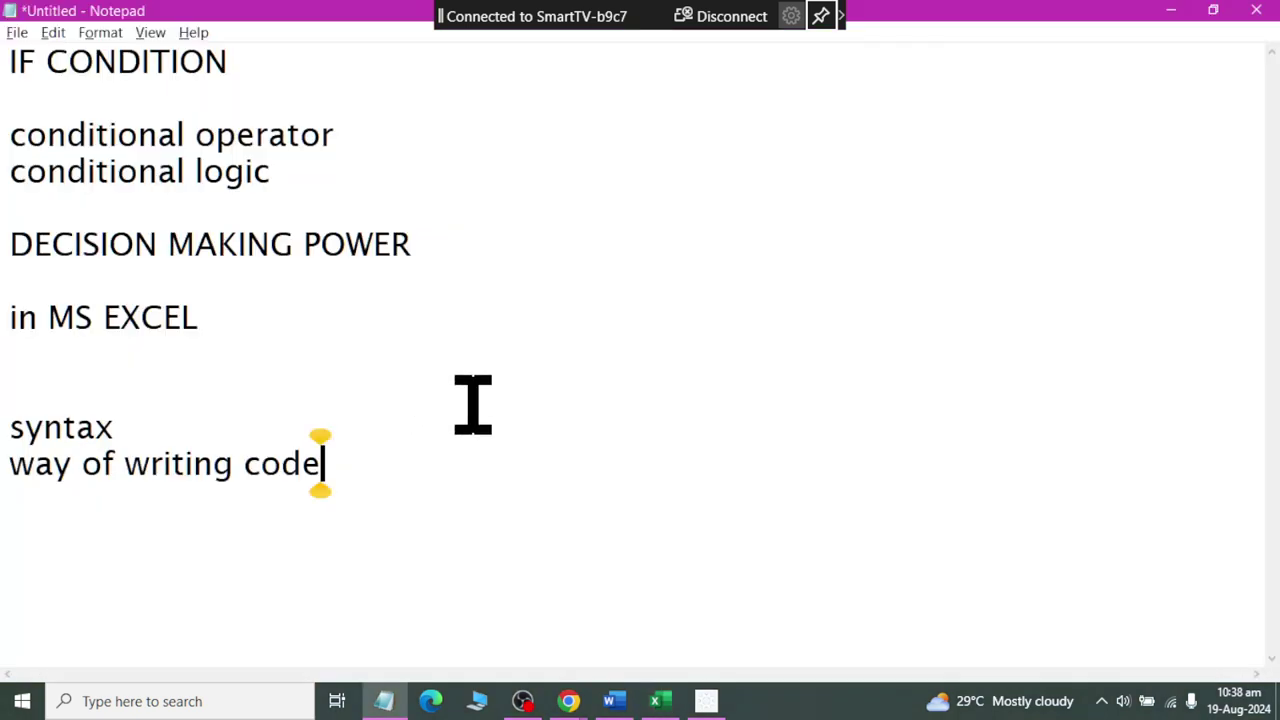
# Add the terms 'string' and 'integer' on new lines below the syntax notes.
pyautogui.click(484, 440)
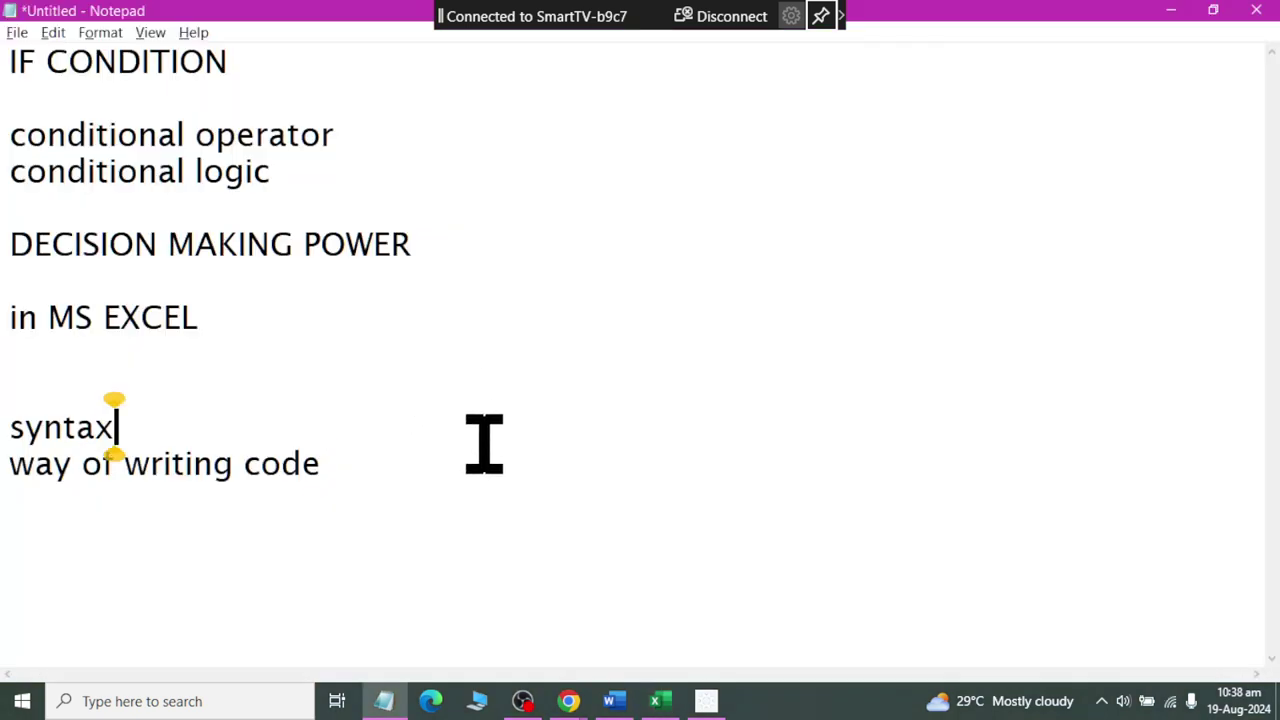
pyautogui.press('Down')
pyautogui.hotkey('ctrl', 'Right')
pyautogui.hotkey('ctrl', 'Right')
pyautogui.hotkey('ctrl', 'Right')
pyautogui.press('Return')
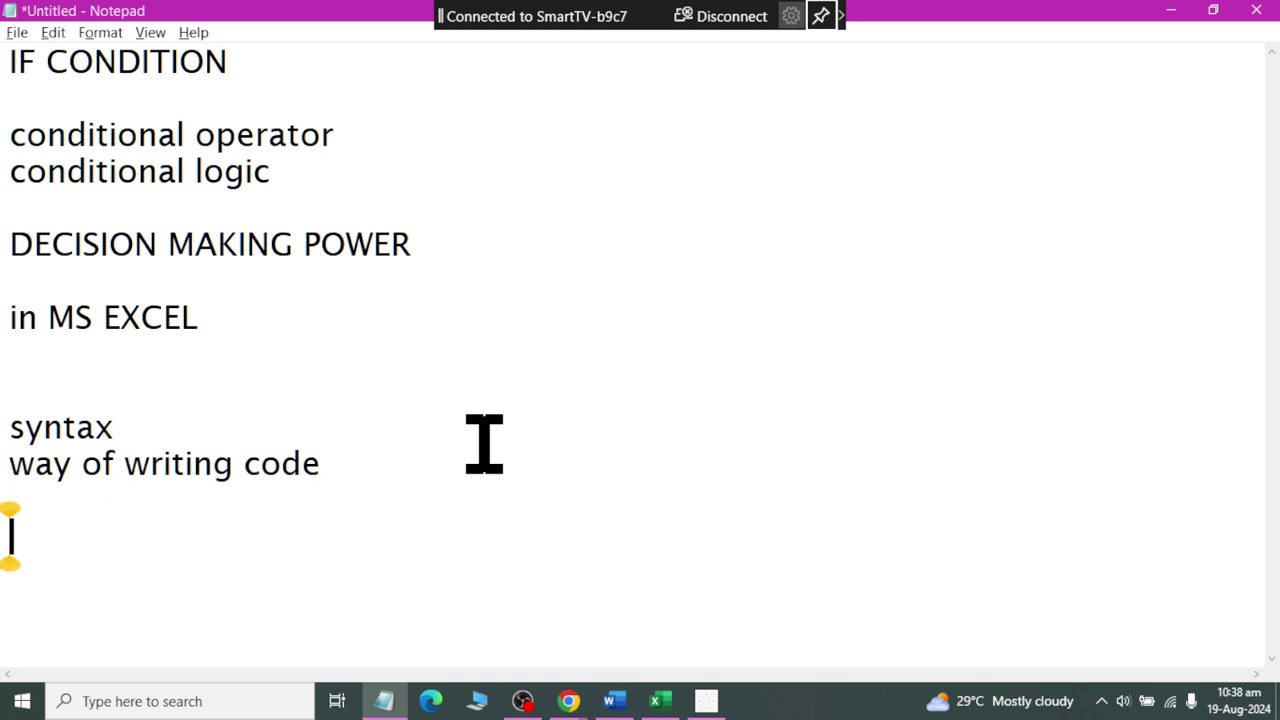
pyautogui.write('string')
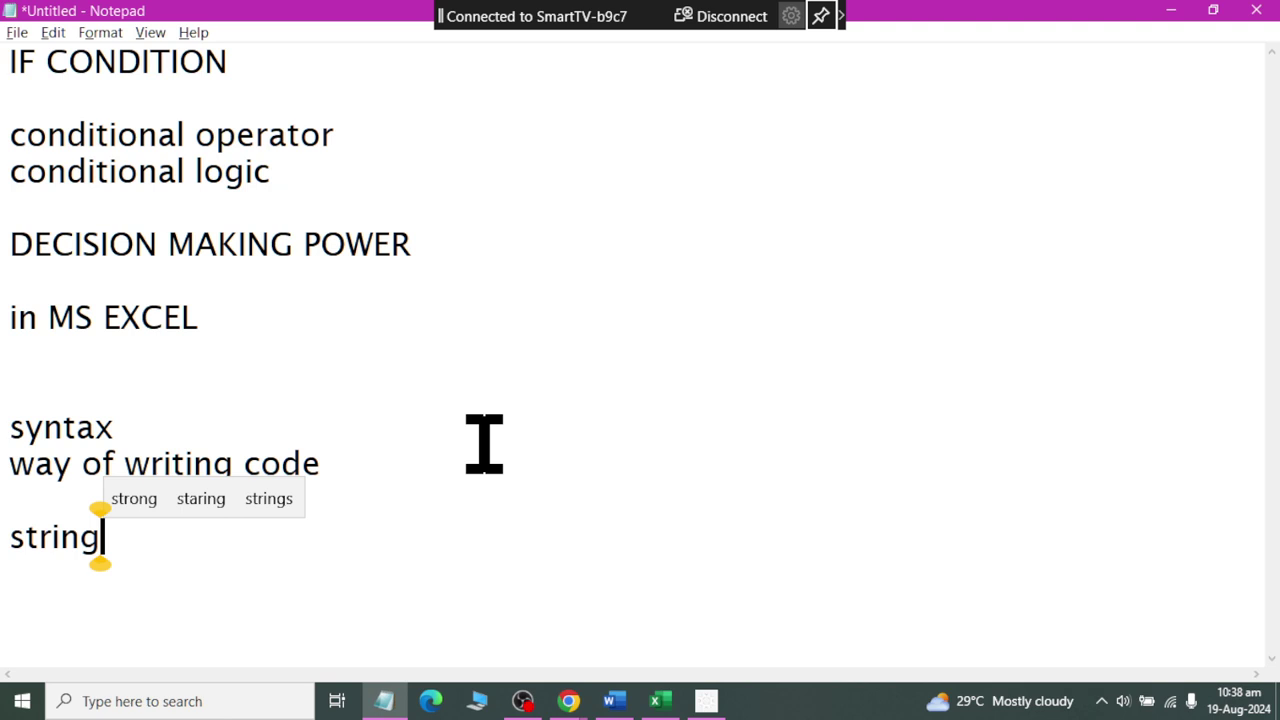
pyautogui.press('Return')
pyautogui.write('nu')
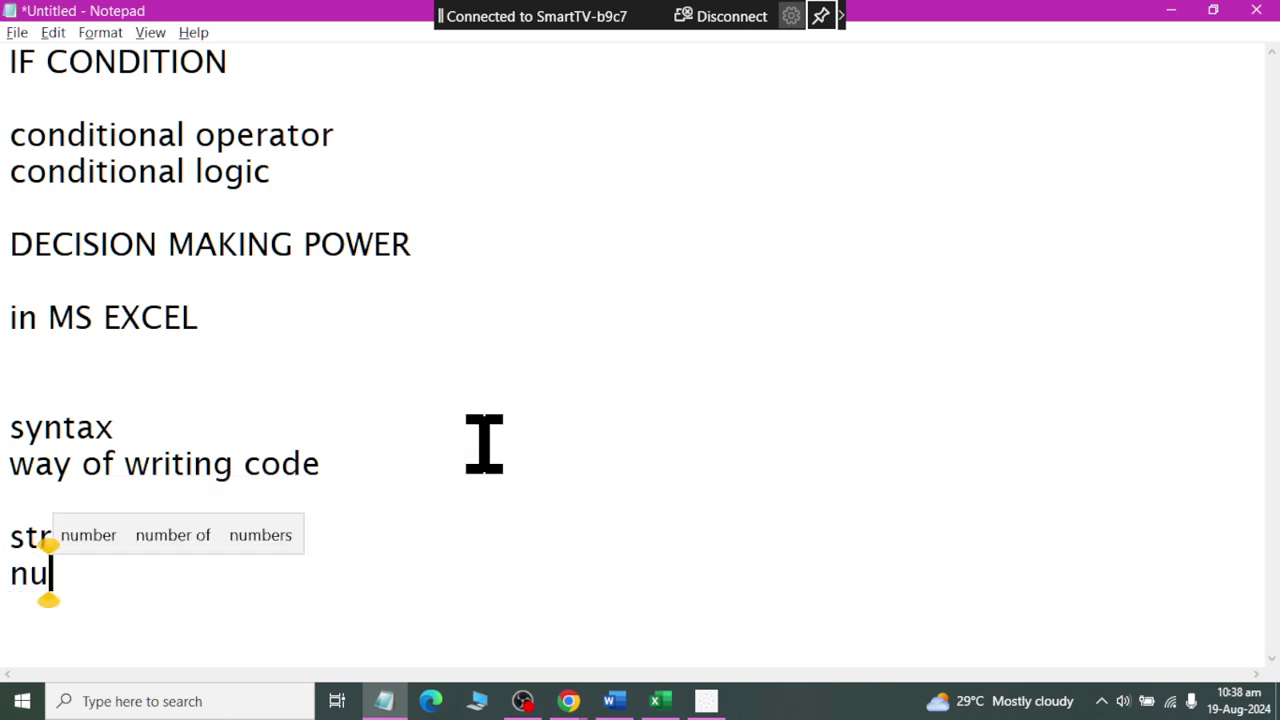
pyautogui.write('meric')
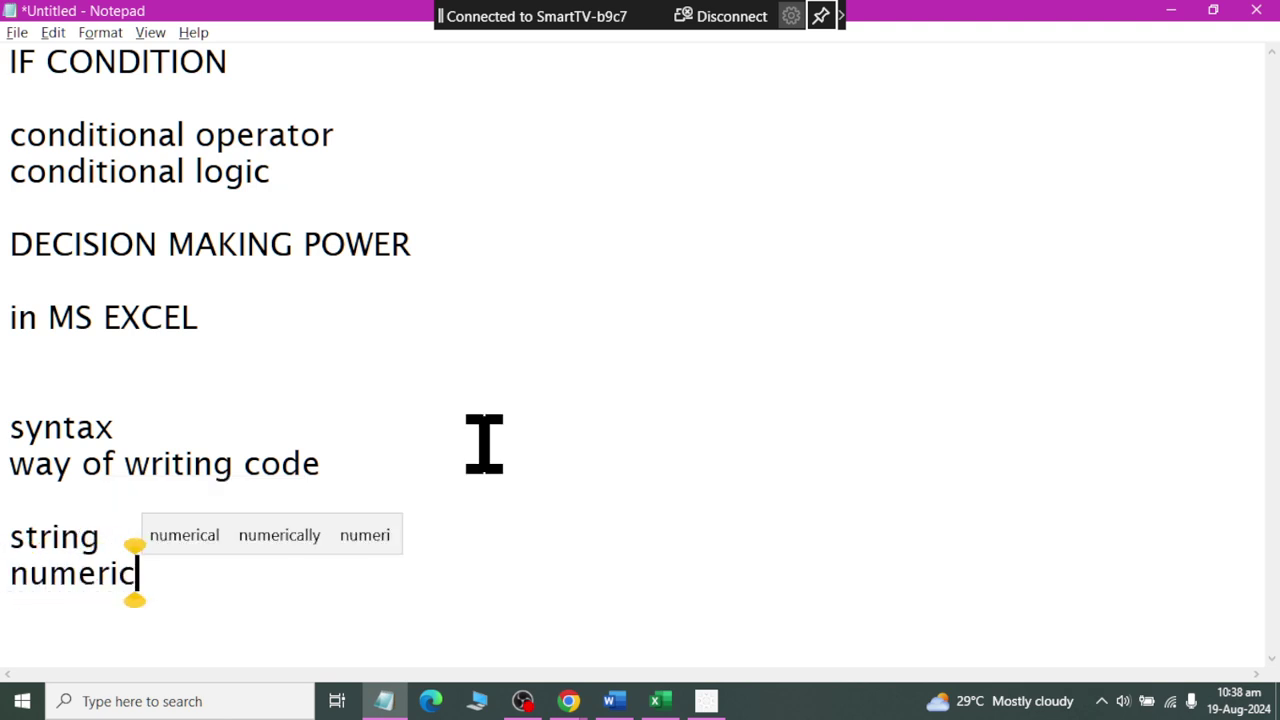
pyautogui.press('BackSpace')
pyautogui.press('BackSpace')
pyautogui.press('BackSpace')
pyautogui.press('BackSpace')
pyautogui.press('BackSpace')
pyautogui.press('BackSpace')
pyautogui.write('on')
pyautogui.press('BackSpace')
pyautogui.press('BackSpace')
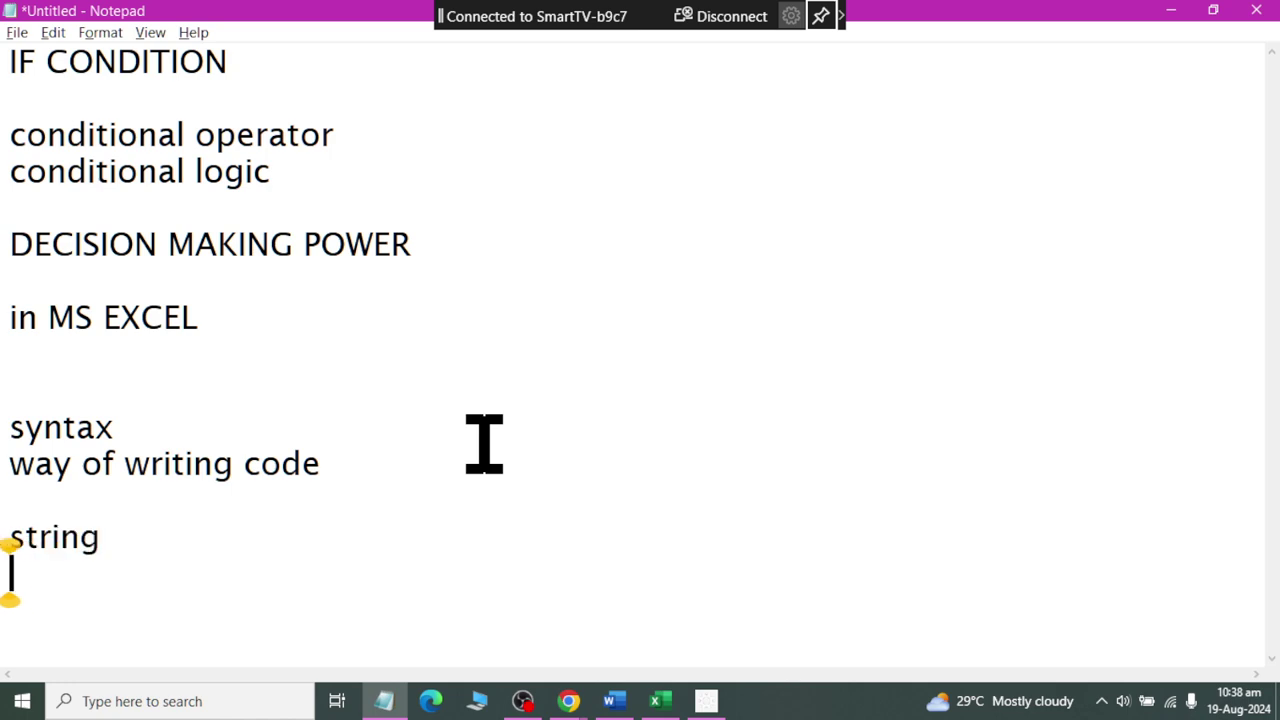
pyautogui.write('integer')
pyautogui.press('BackSpace')
pyautogui.write('ger')
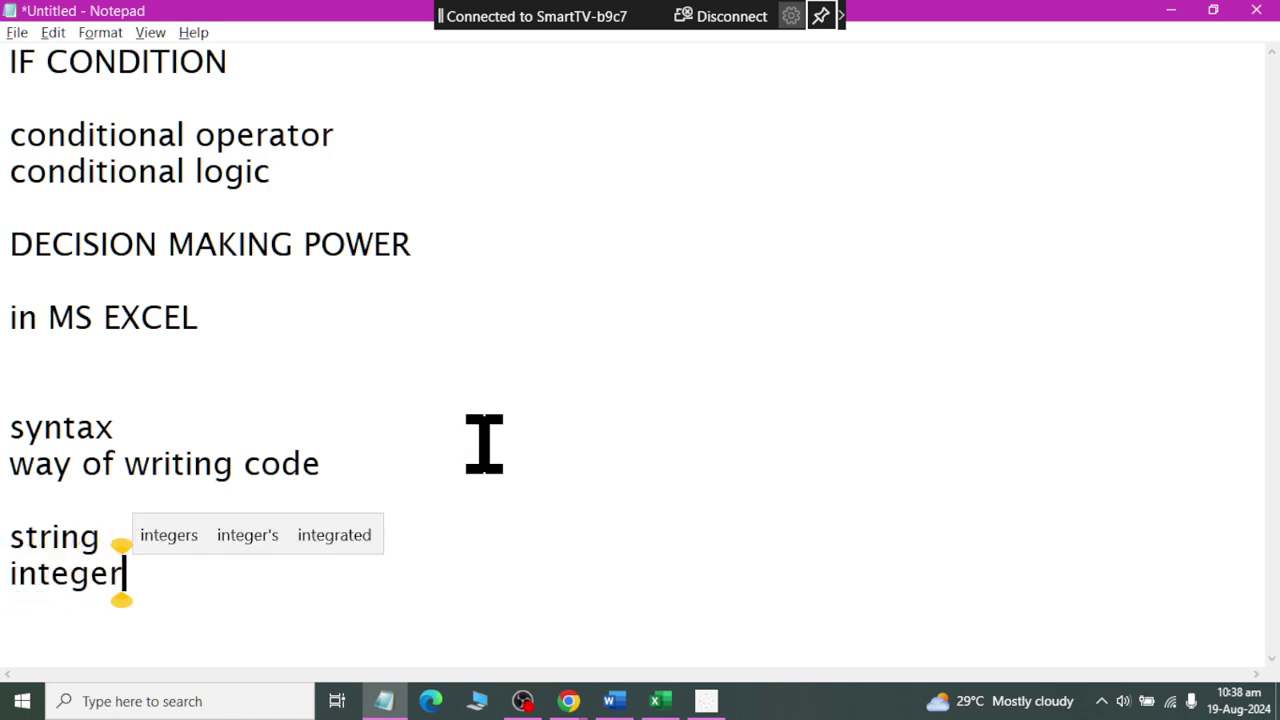
pyautogui.press('Up')
pyautogui.press('Return')
# Describe string as 'letters characters words sentence paragraph' and integer as 'numbers, decimal, whole number, fraction'.
pyautogui.press('Up')
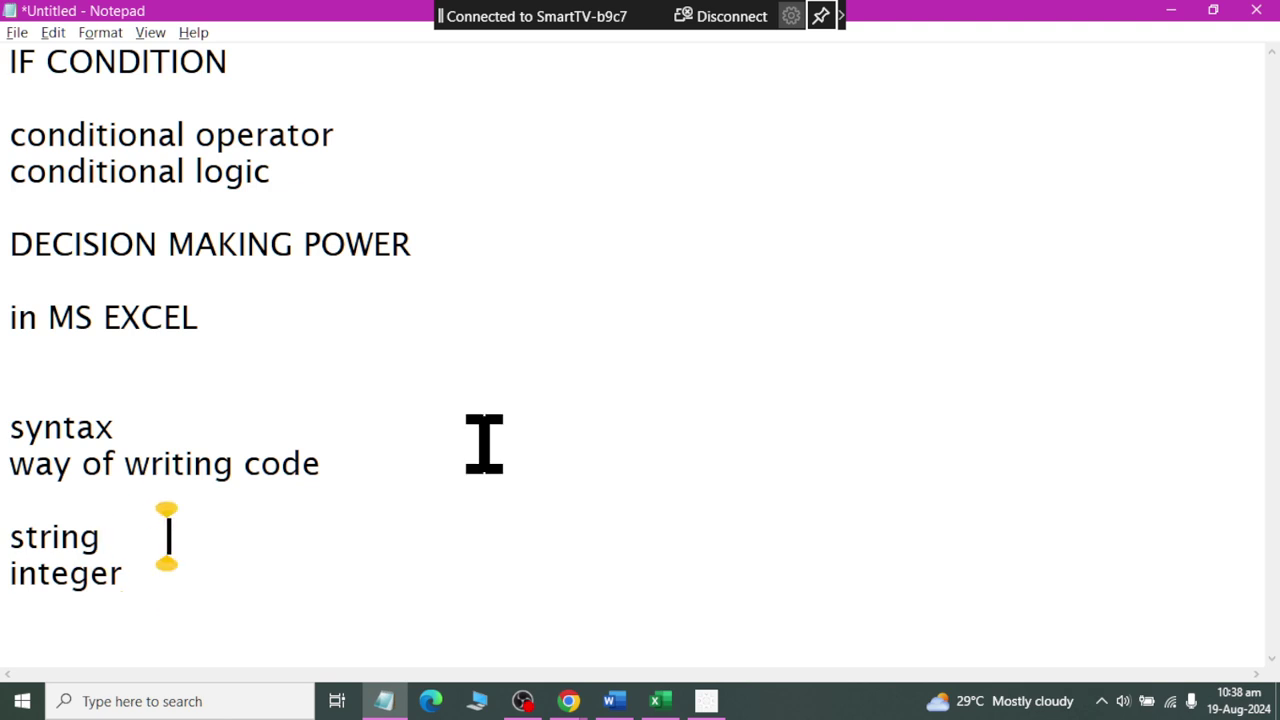
pyautogui.write('letters ')
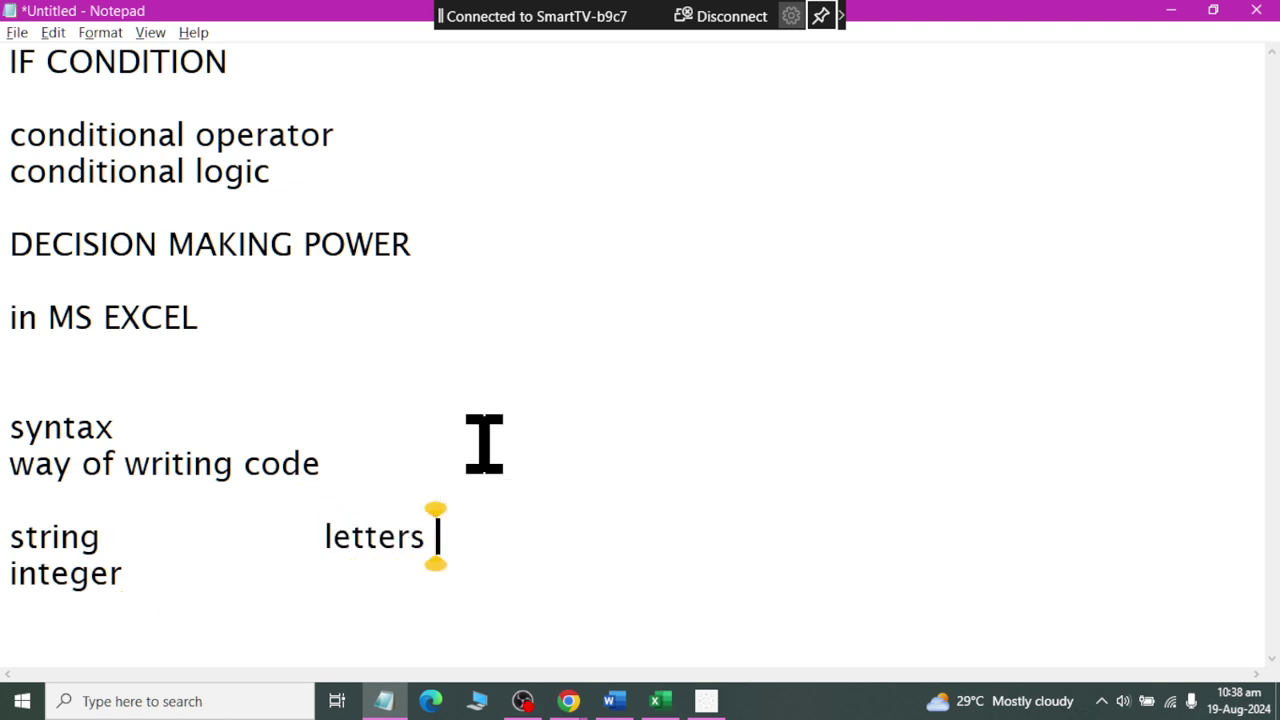
pyautogui.write('characters ')
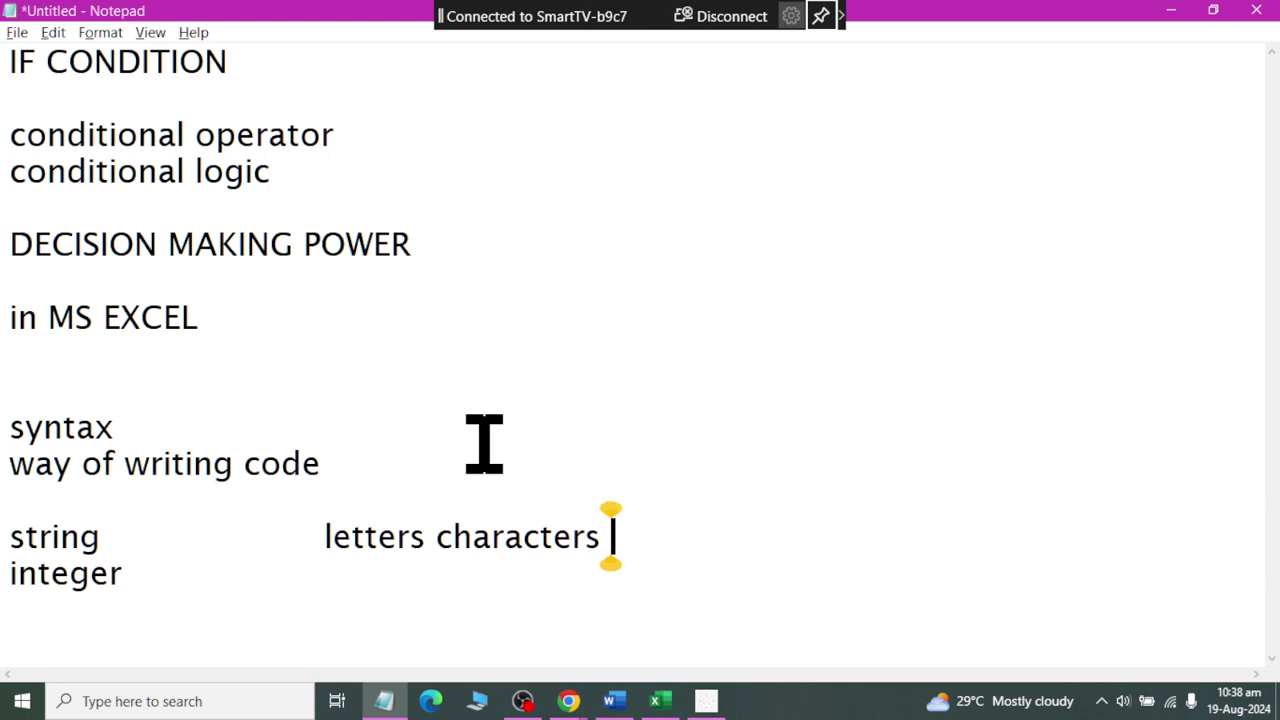
pyautogui.write('words ')
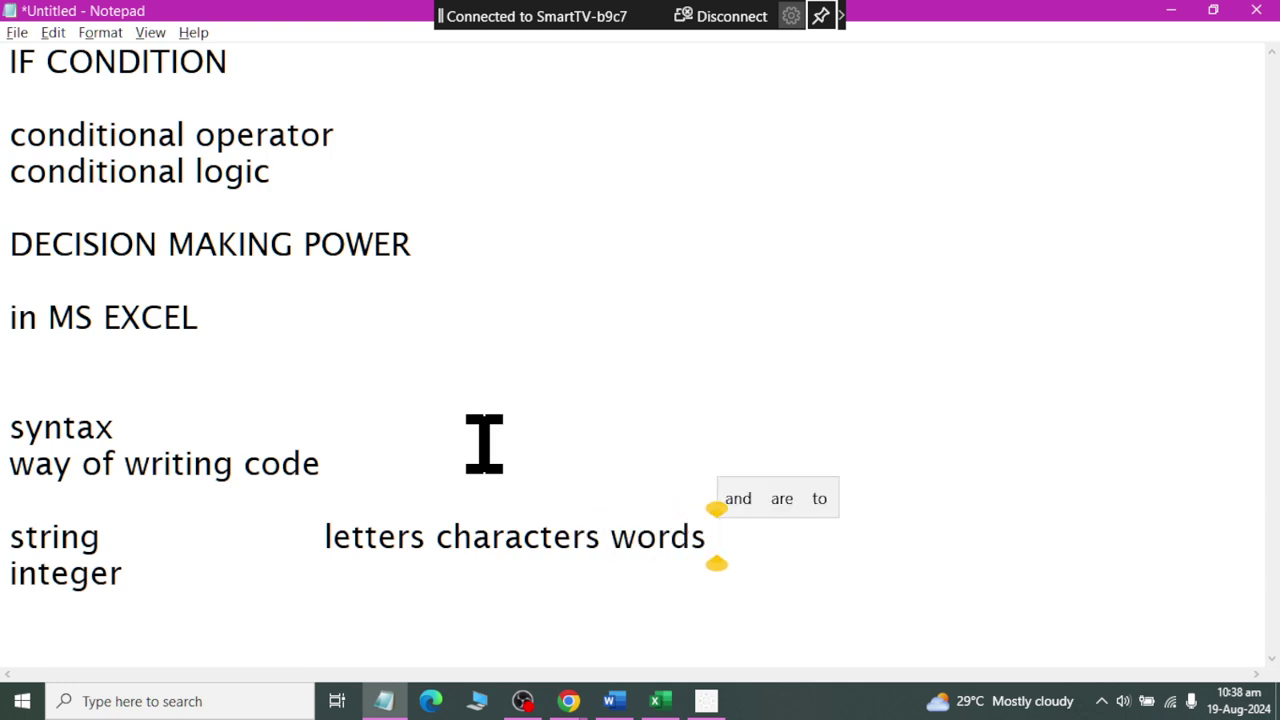
pyautogui.write('sentence parag')
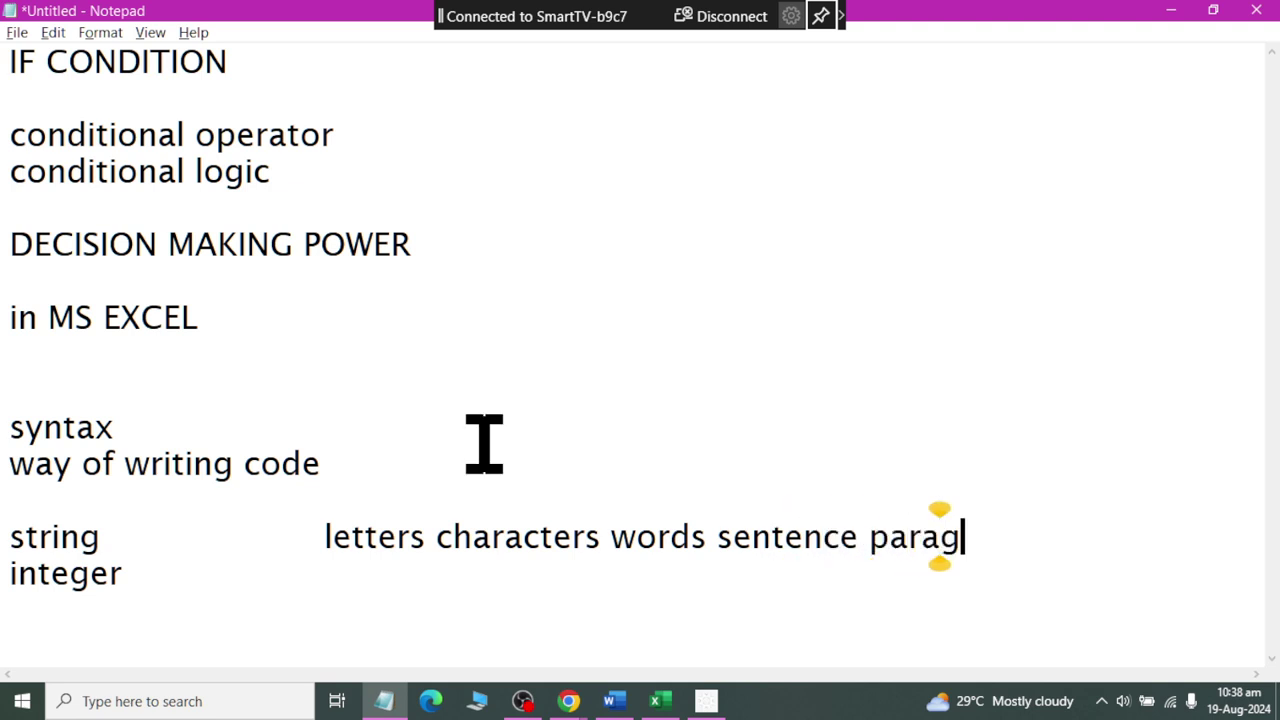
pyautogui.write('raph')
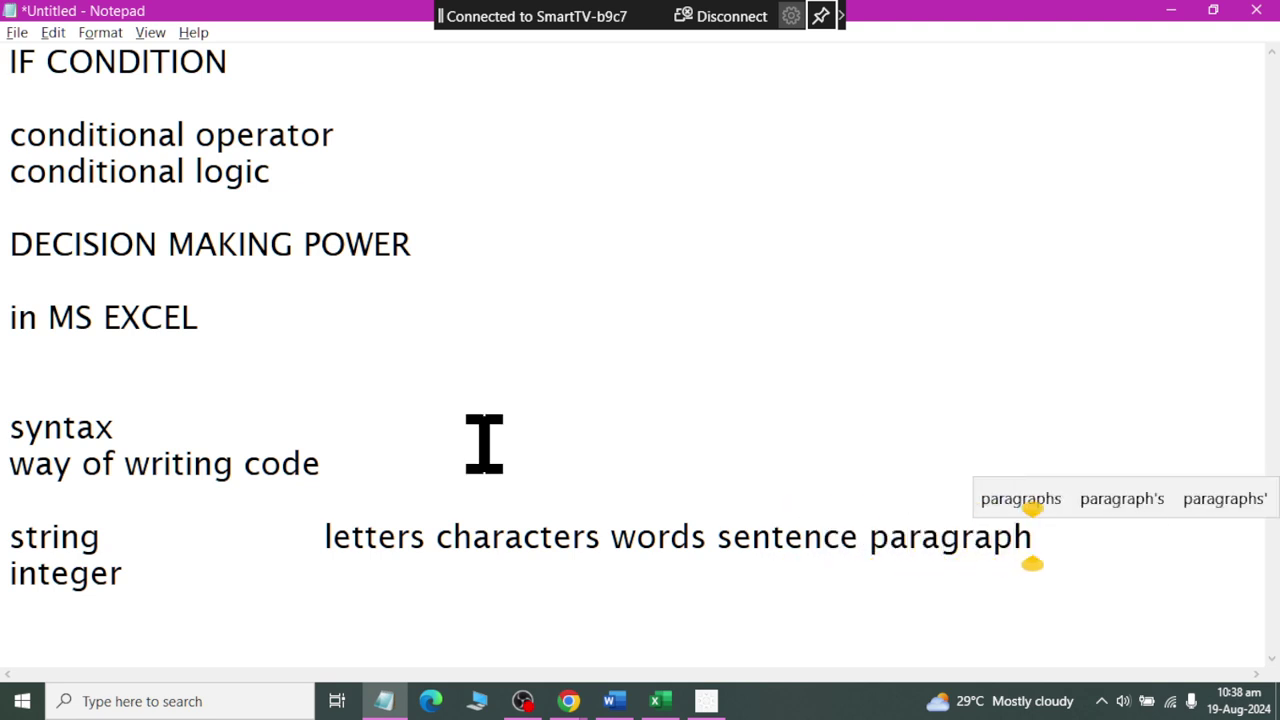
pyautogui.press('Down')
pyautogui.press('Tab')
pyautogui.press('Tab')
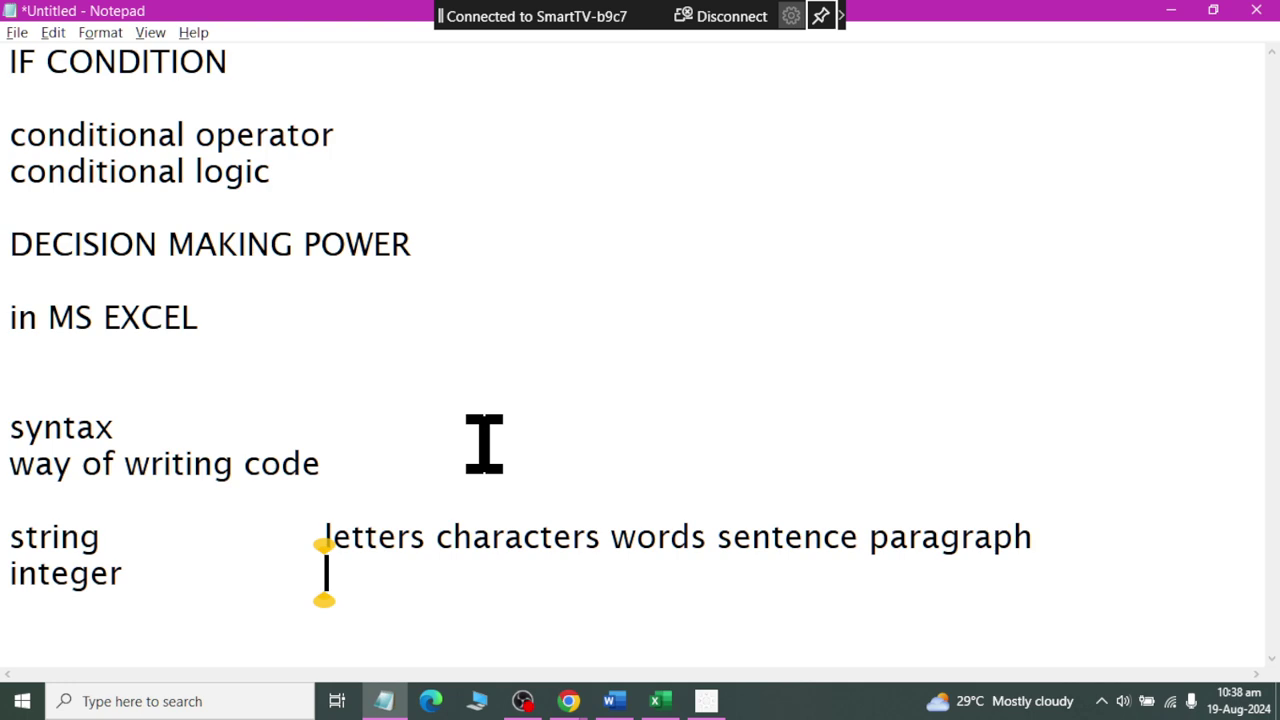
pyautogui.write('numbers')
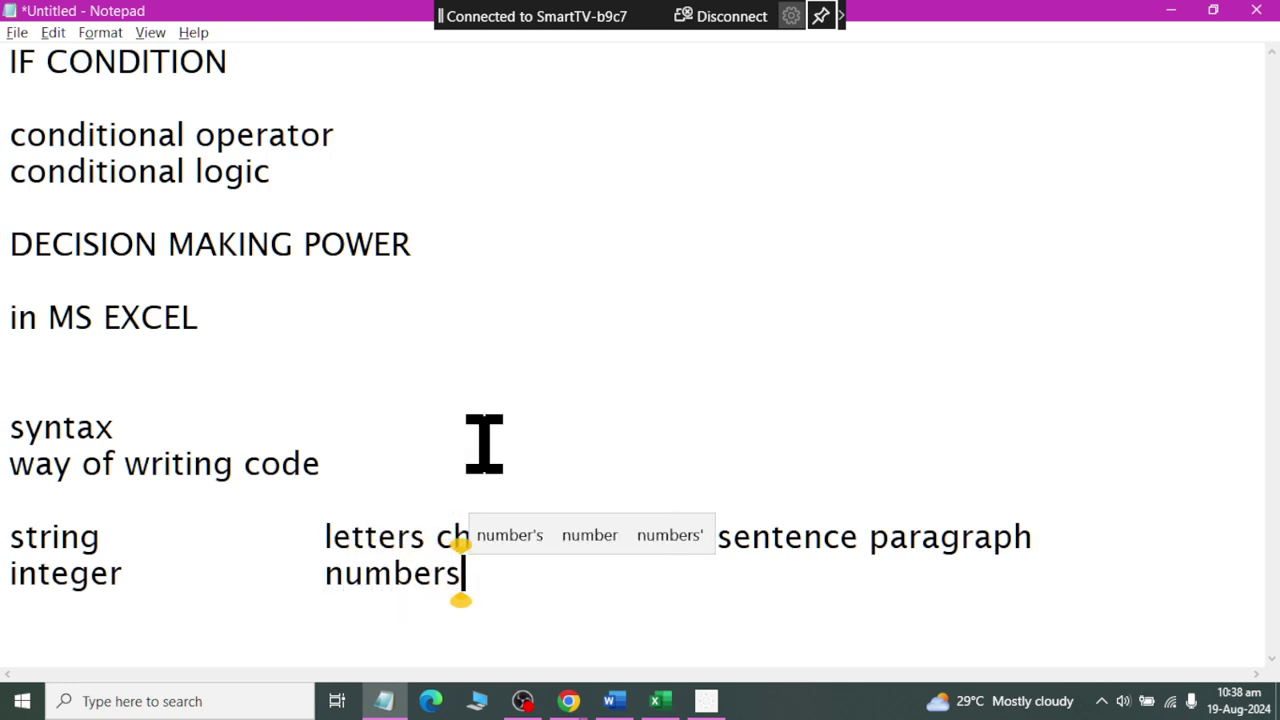
pyautogui.write(', decim')
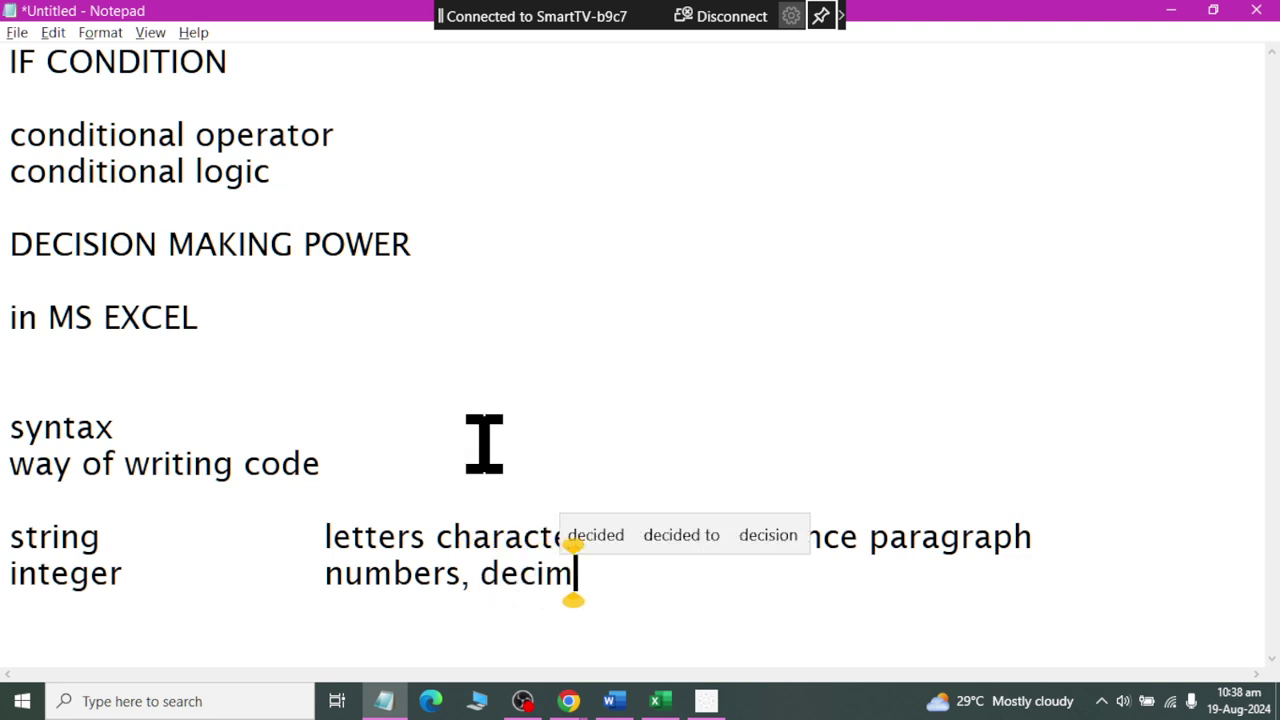
pyautogui.write('al , whole n')
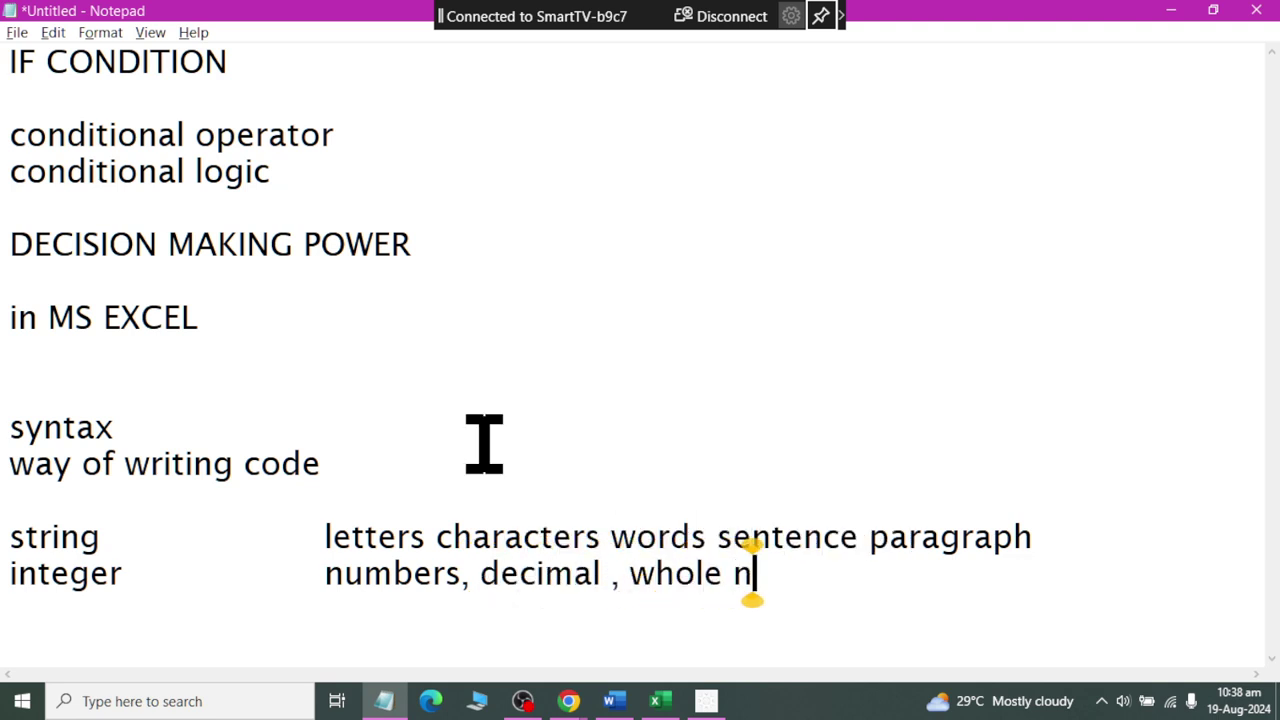
pyautogui.write('umber, frac')
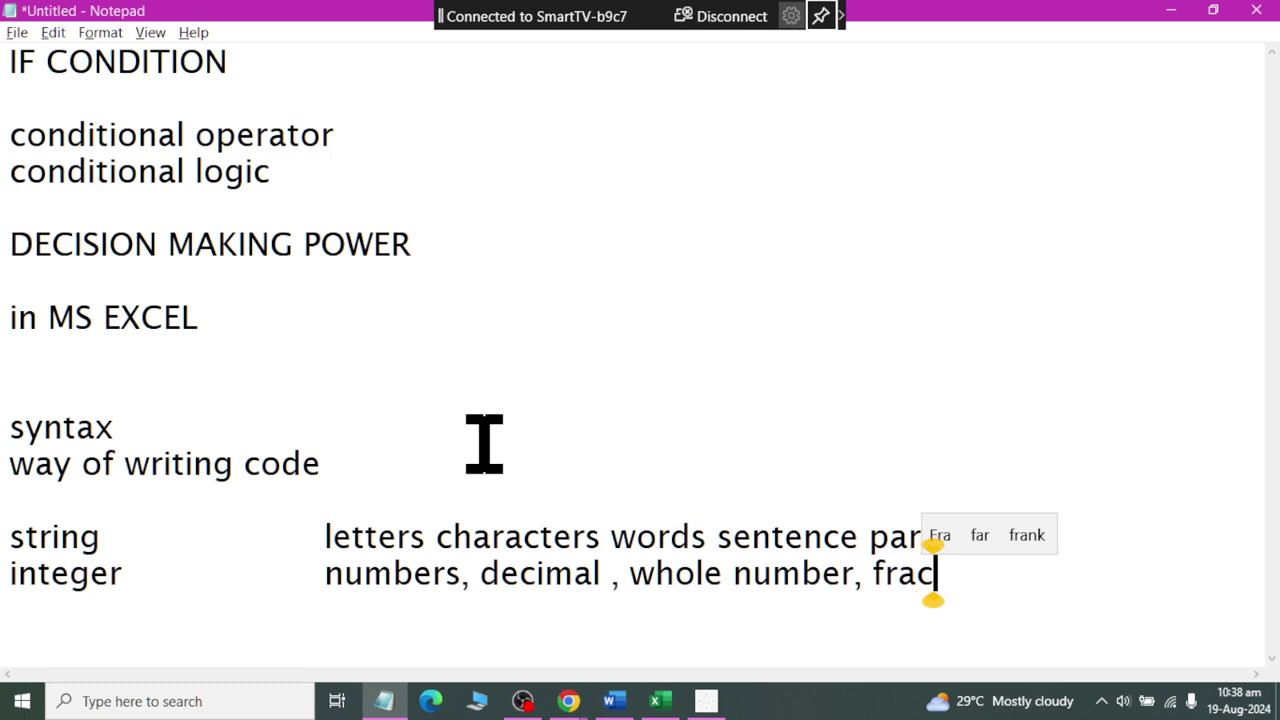
pyautogui.write('tion')
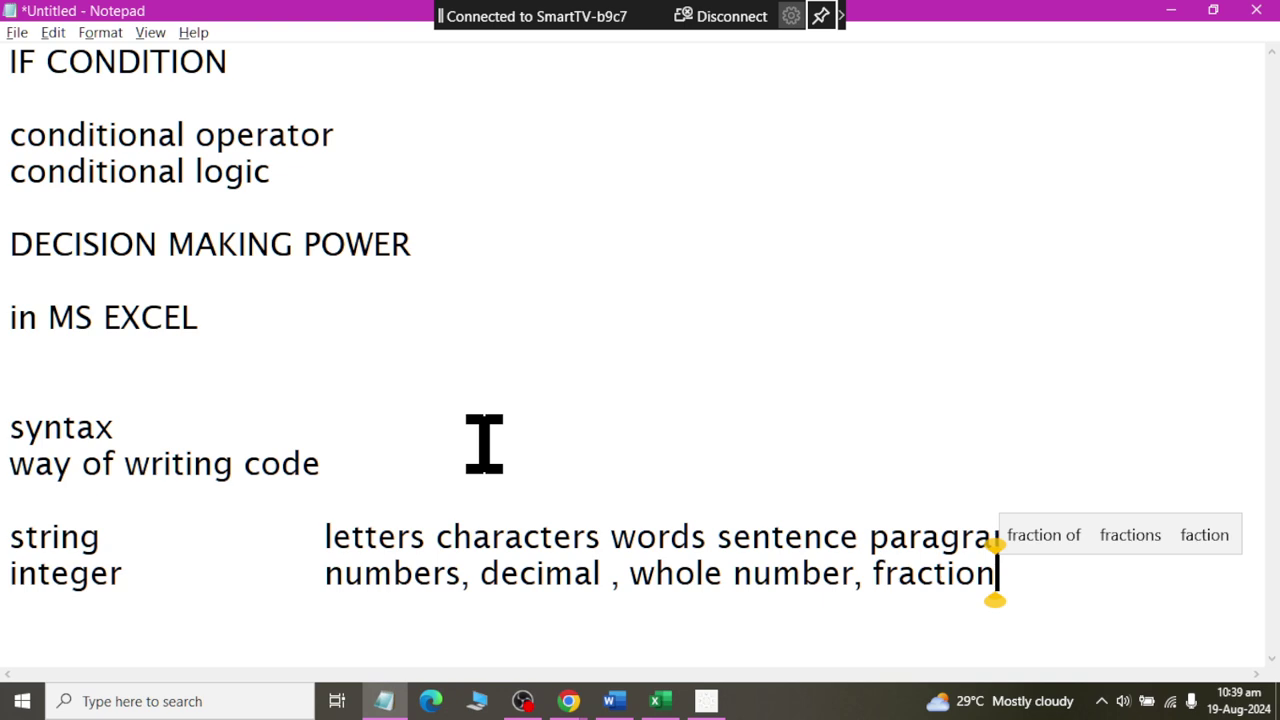
pyautogui.press('Return')
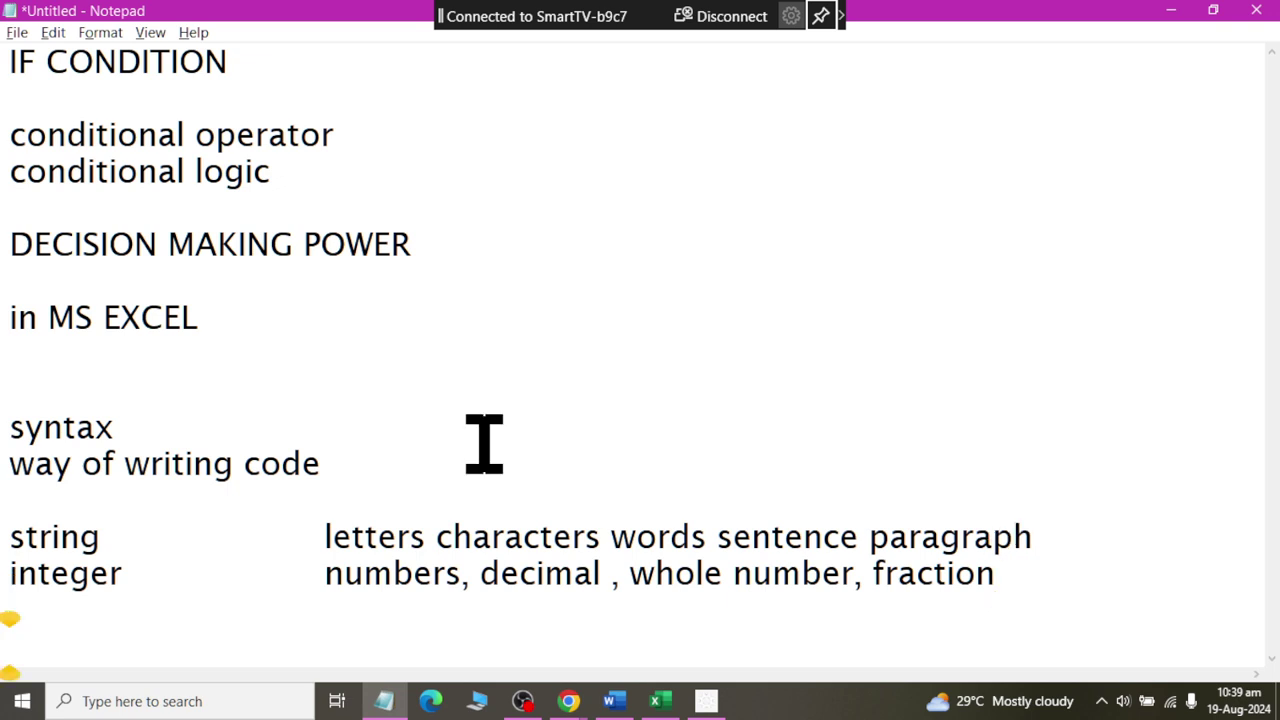
# Write the rule: integers are written without quotes, and strings always in double quotes.
pyautogui.write('Rule')
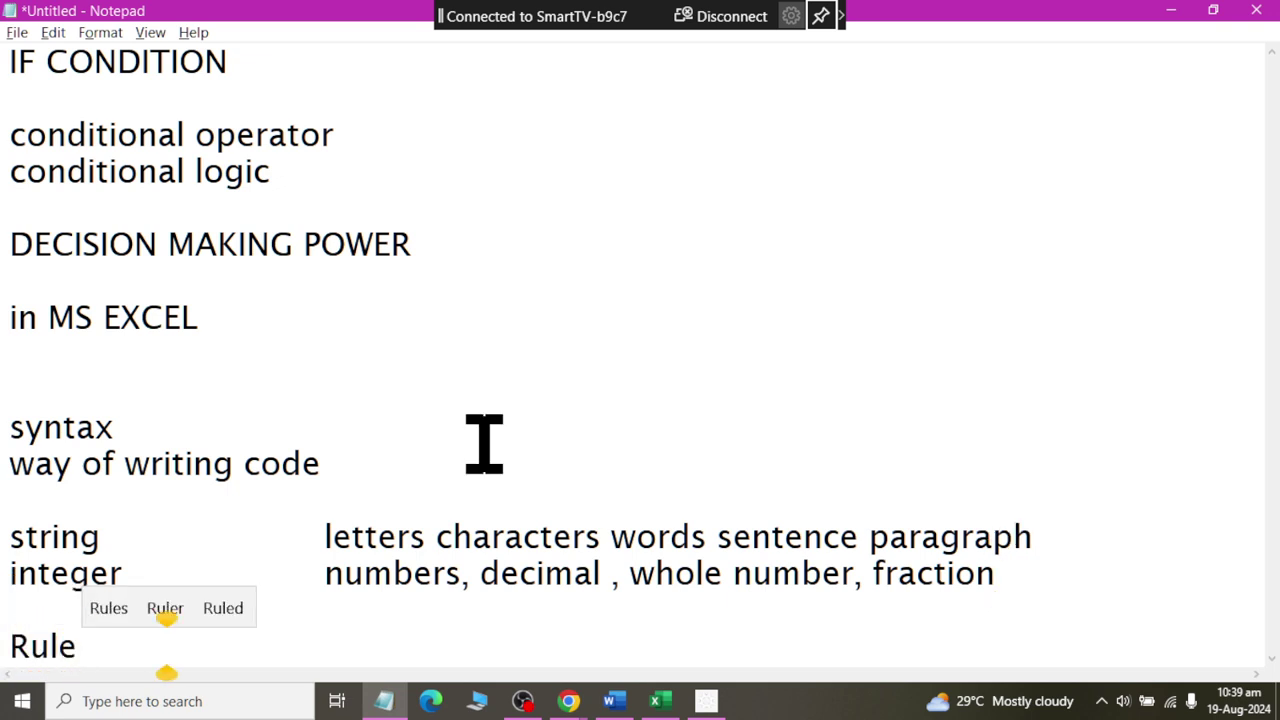
pyautogui.press('Tab')
pyautogui.write('integers ')
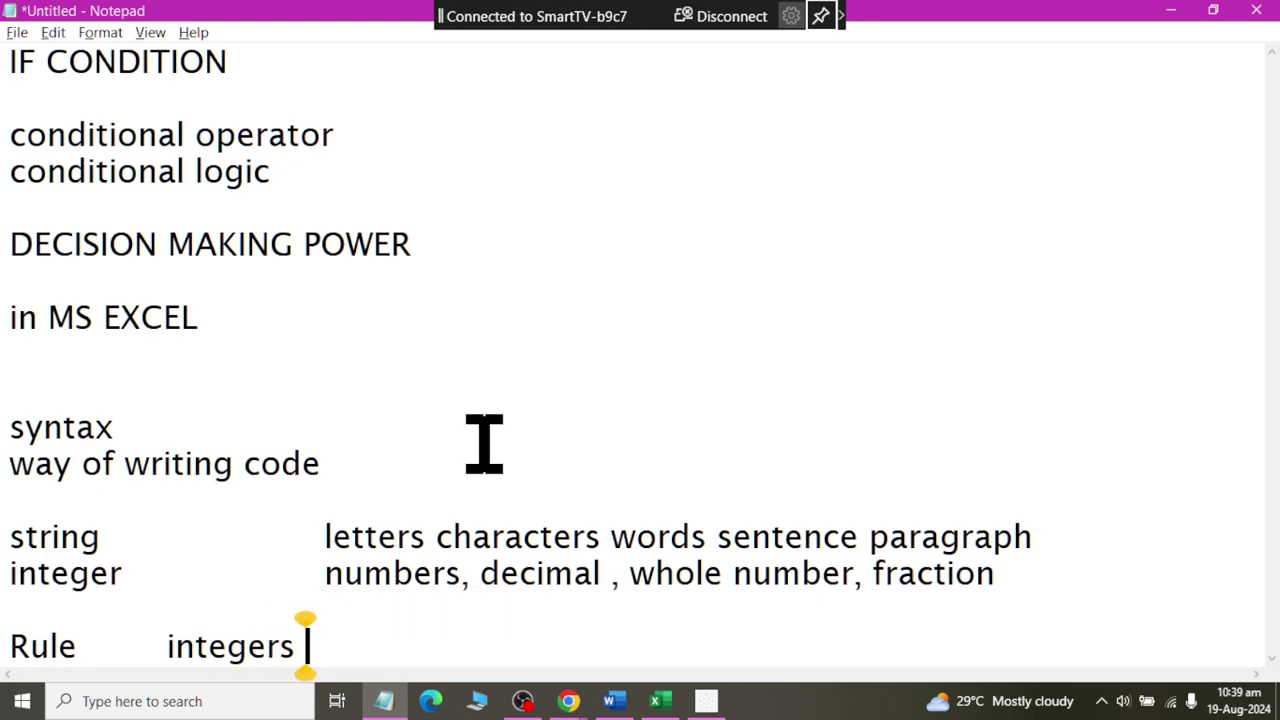
pyautogui.write('always w')
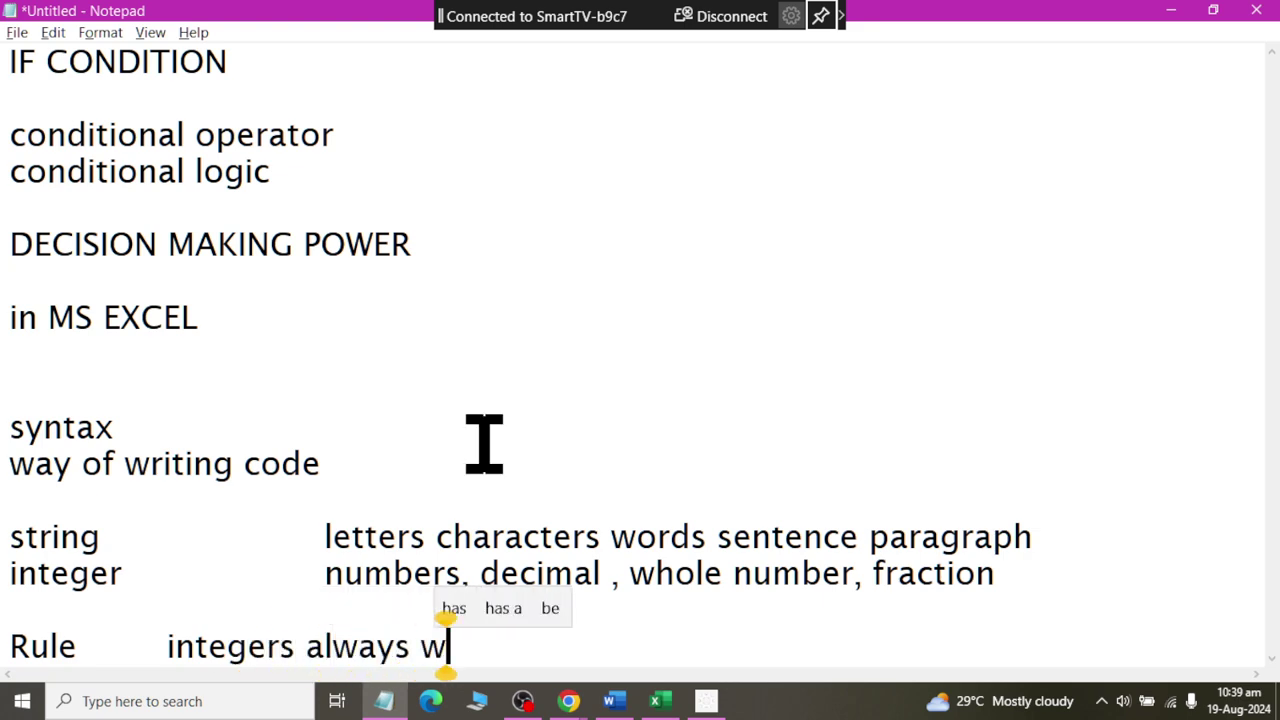
pyautogui.write('rite without ')
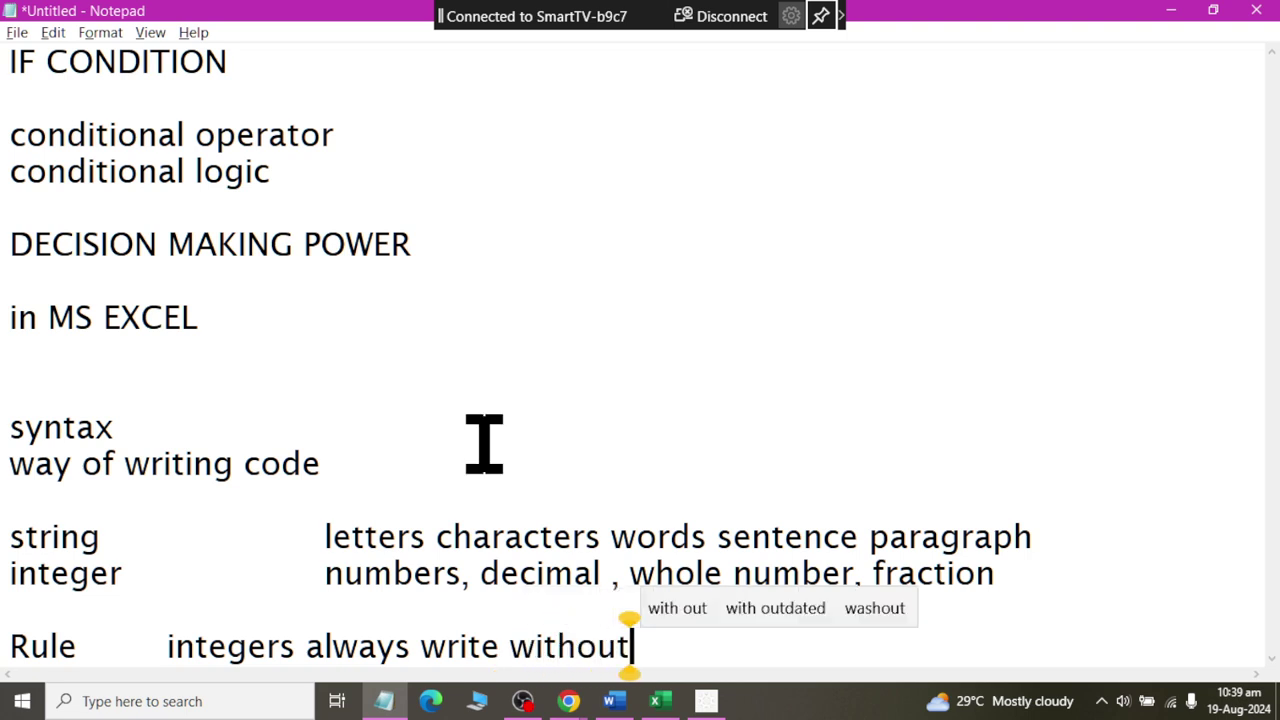
pyautogui.write('Quo')
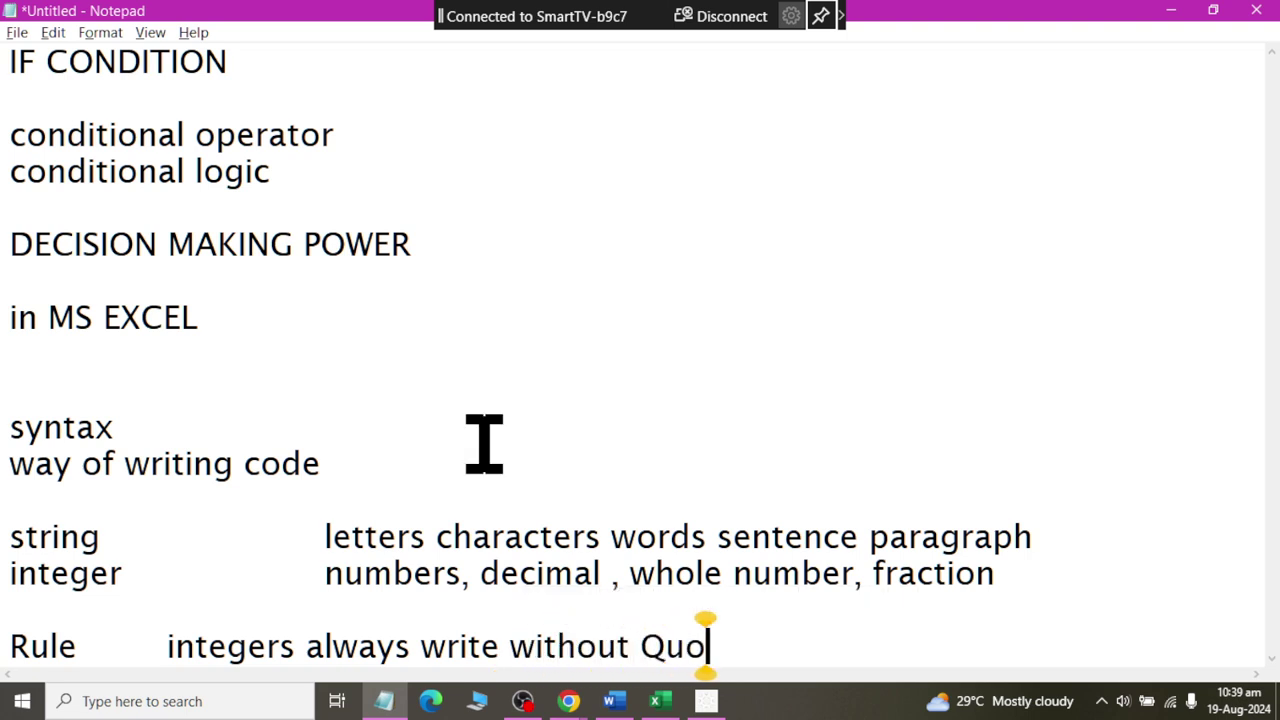
pyautogui.write('tations, Qu')
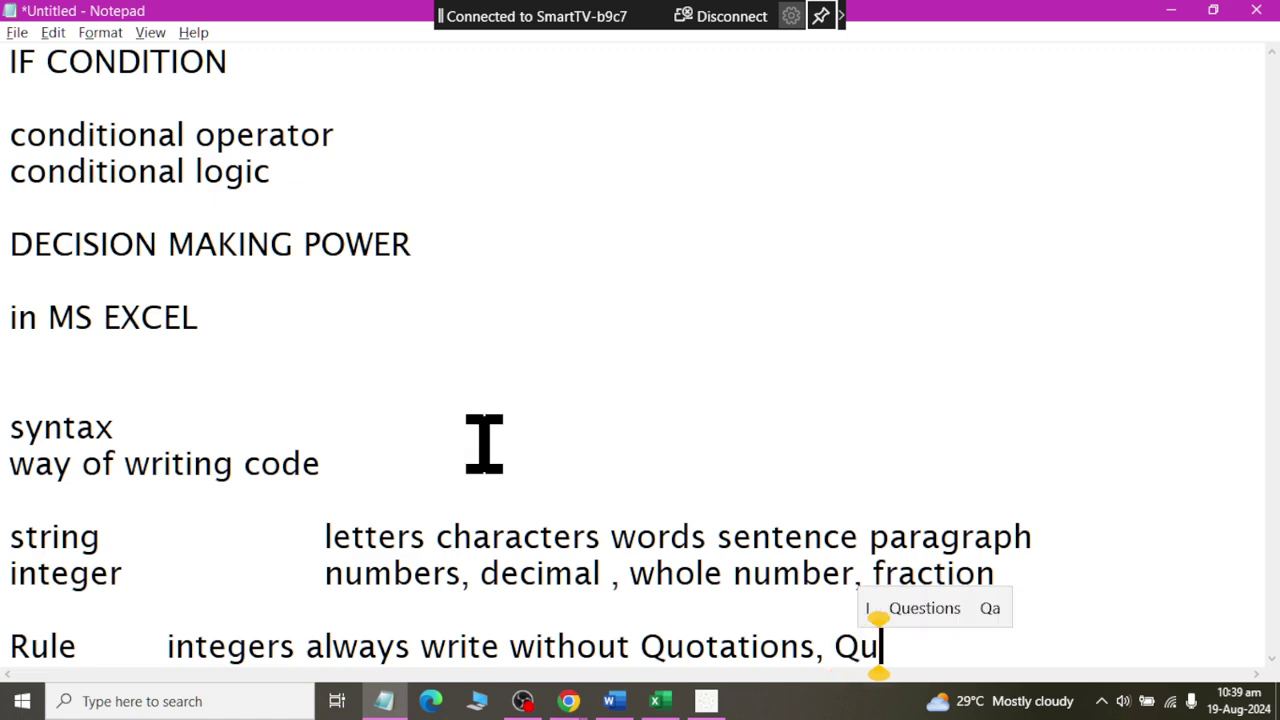
pyautogui.write('otes')
pyautogui.press('Return')
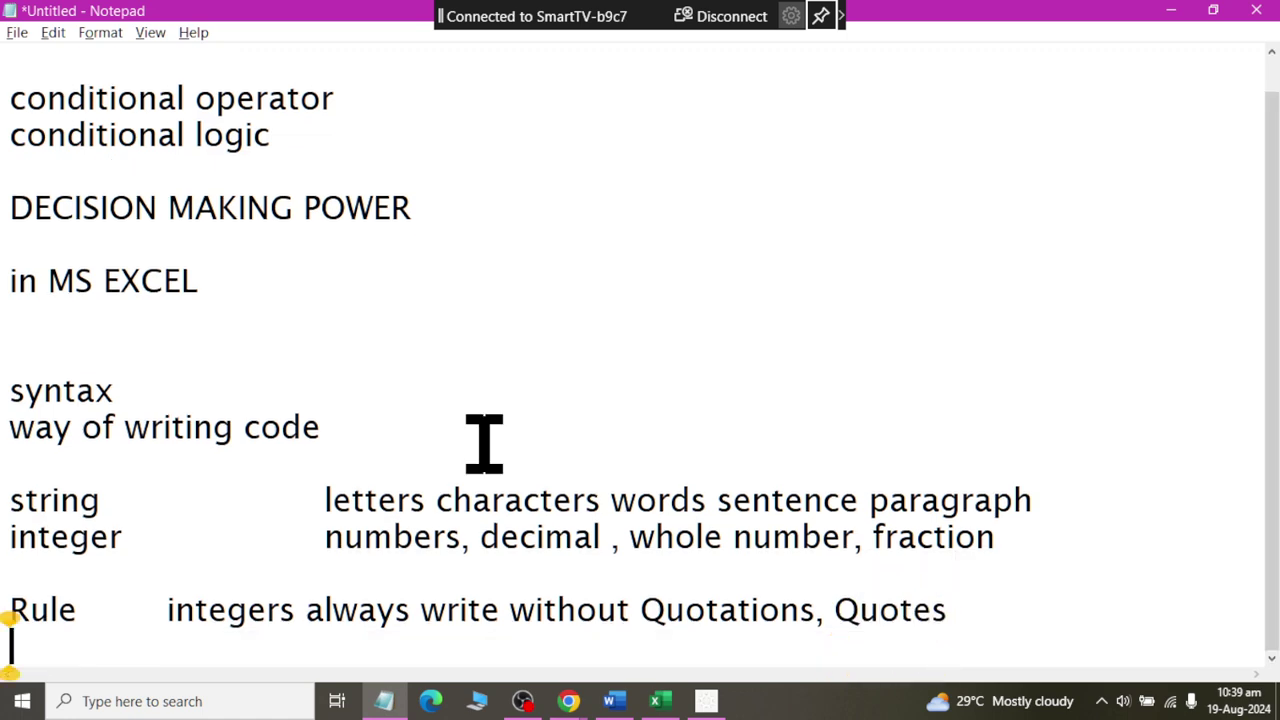
pyautogui.write('s')
pyautogui.press('BackSpace')
pyautogui.press('Tab')
pyautogui.write('String')
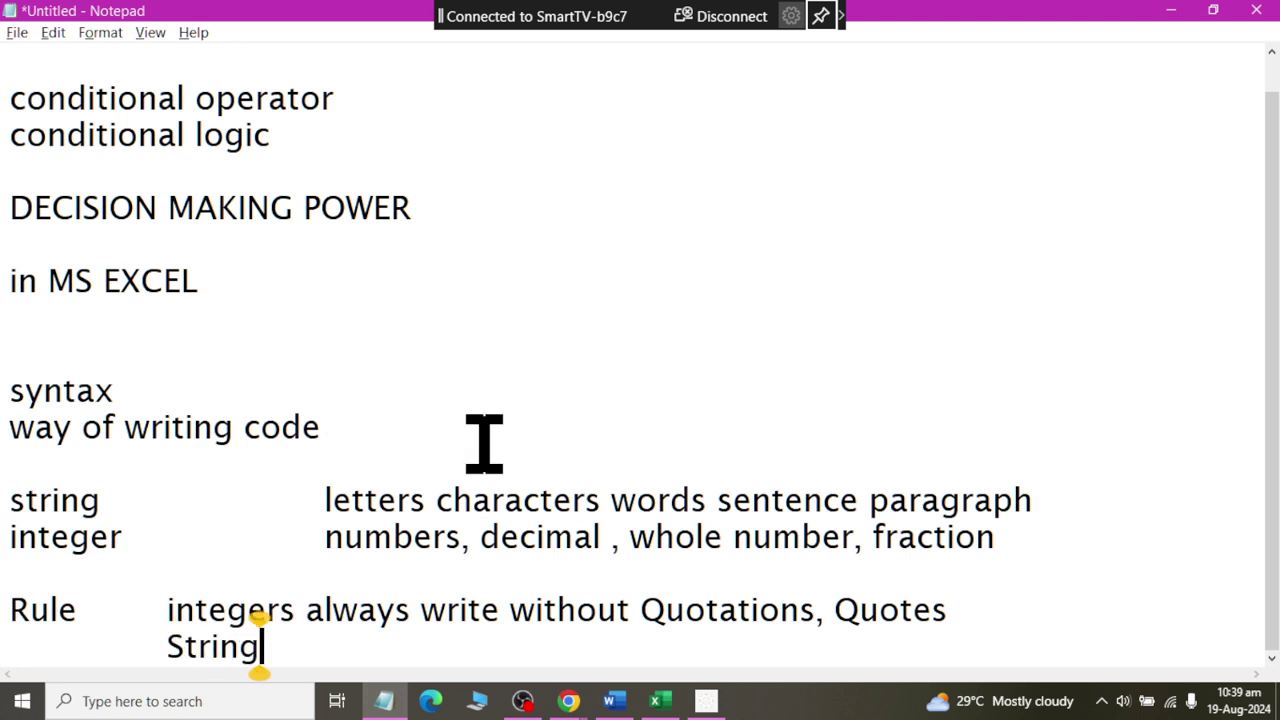
pyautogui.write('s always wr')
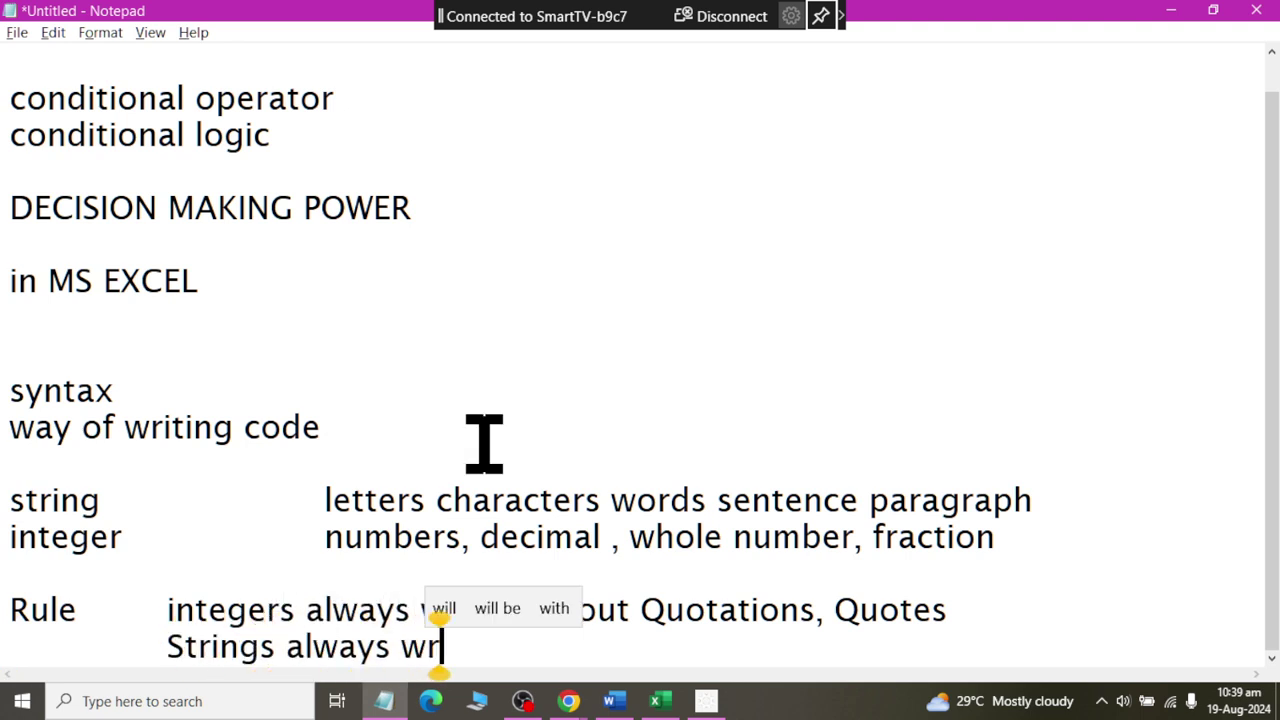
pyautogui.write('ite in Dou')
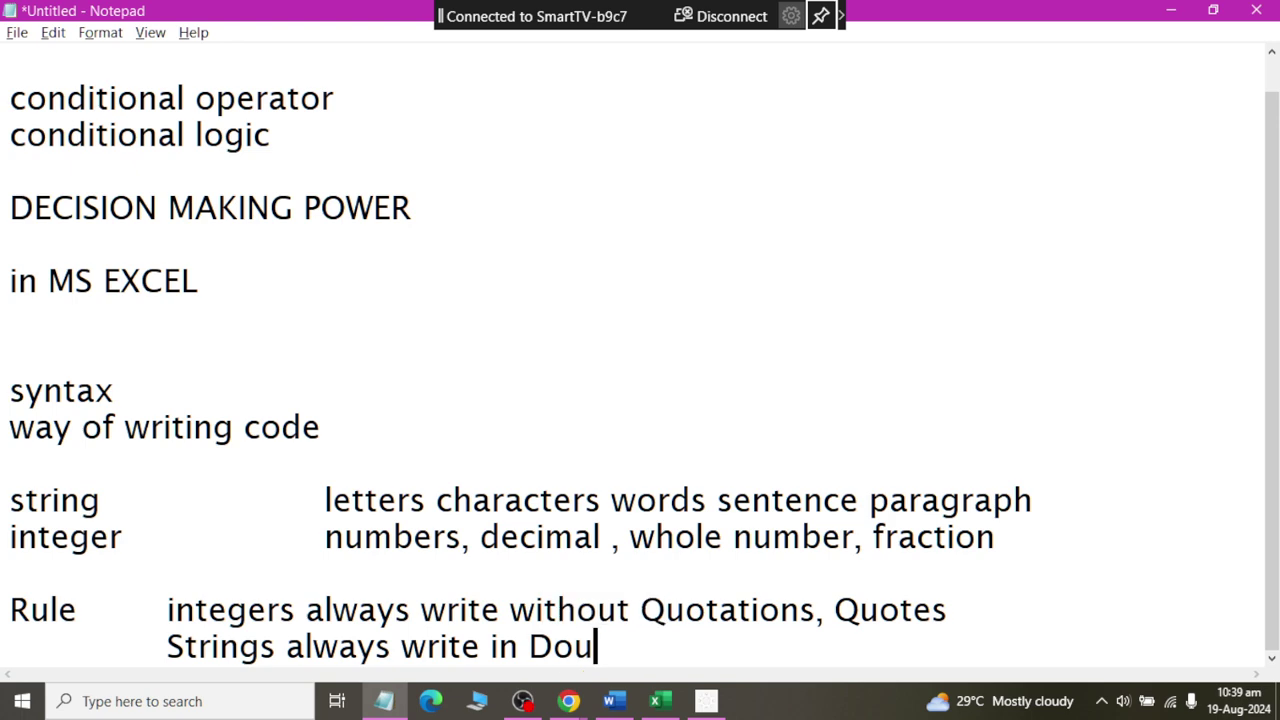
pyautogui.write('ble Qu')
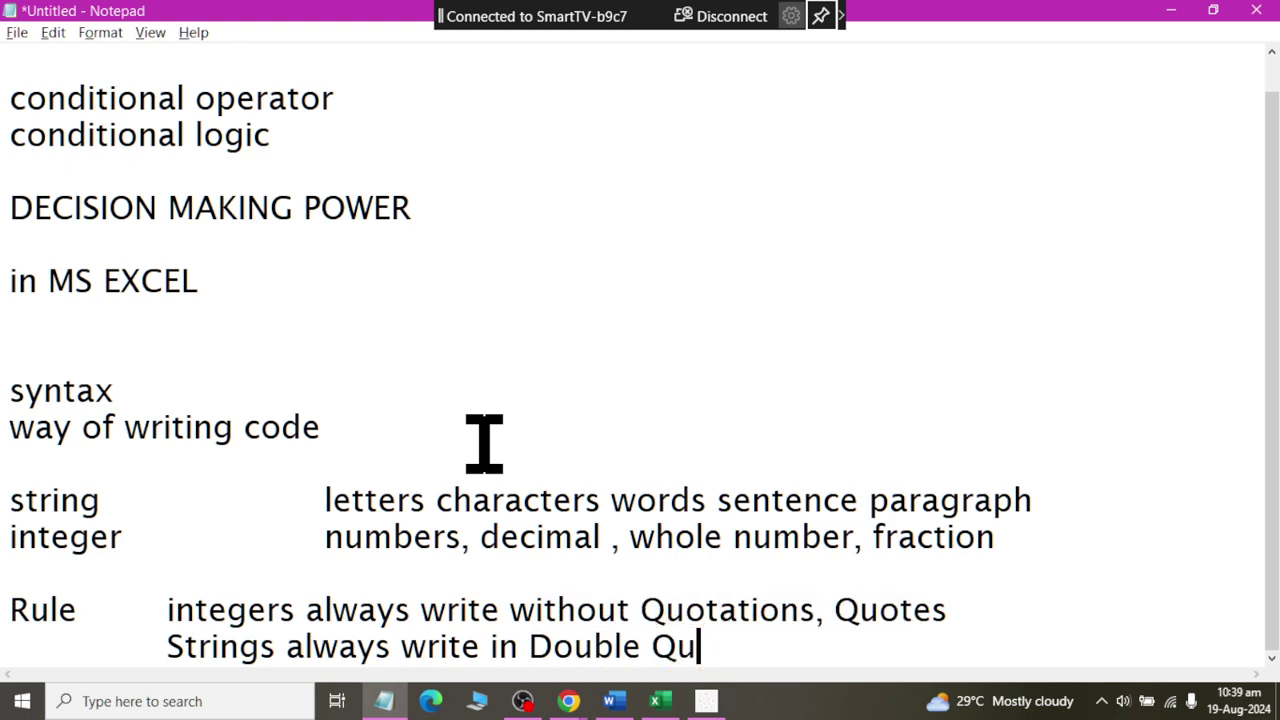
pyautogui.write('otes')
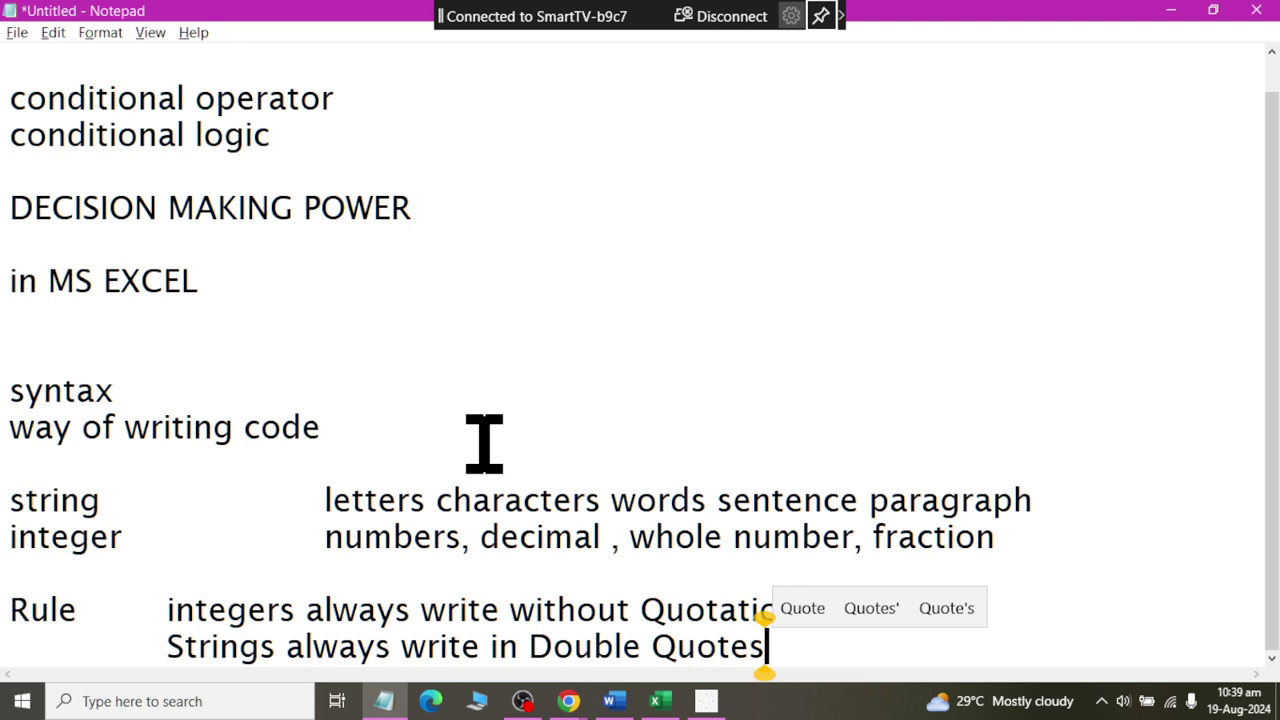
pyautogui.press('Return')
# List the examples 44, "m" and "Male" on separate lines, then return to Excel.
pyautogui.press('Return')
pyautogui.write('44')
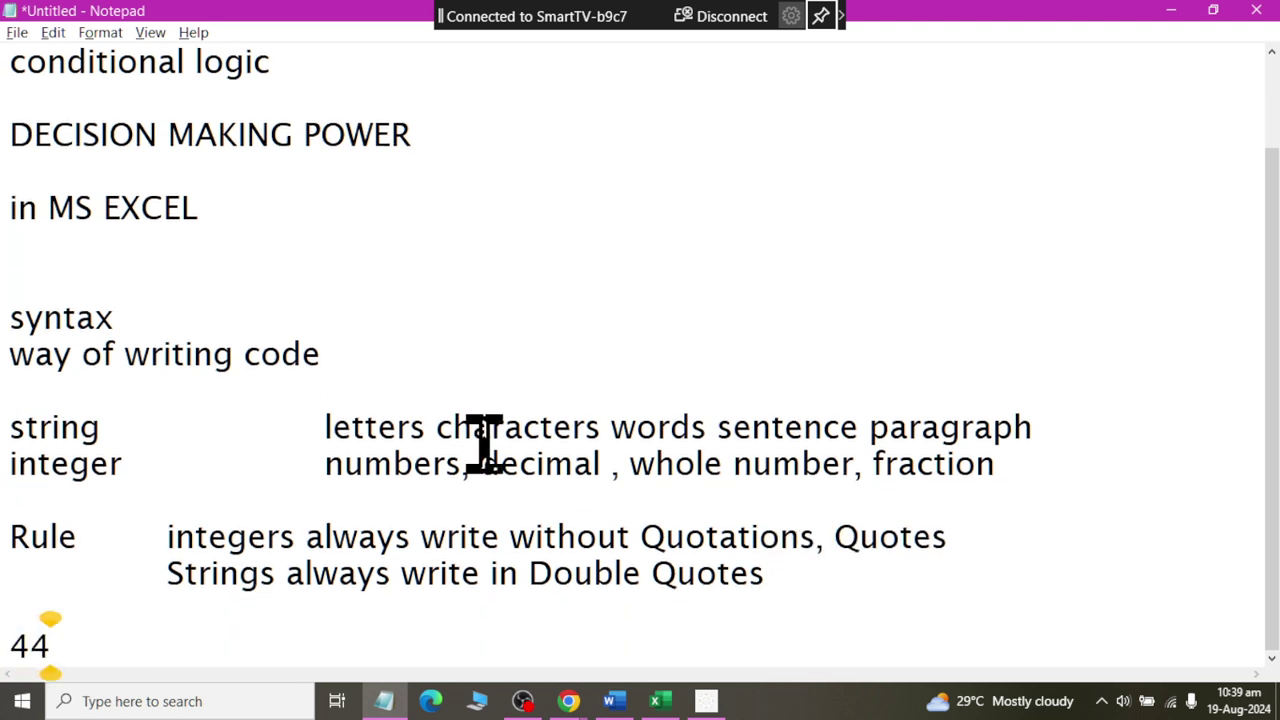
pyautogui.press('Return')
pyautogui.write('"m')
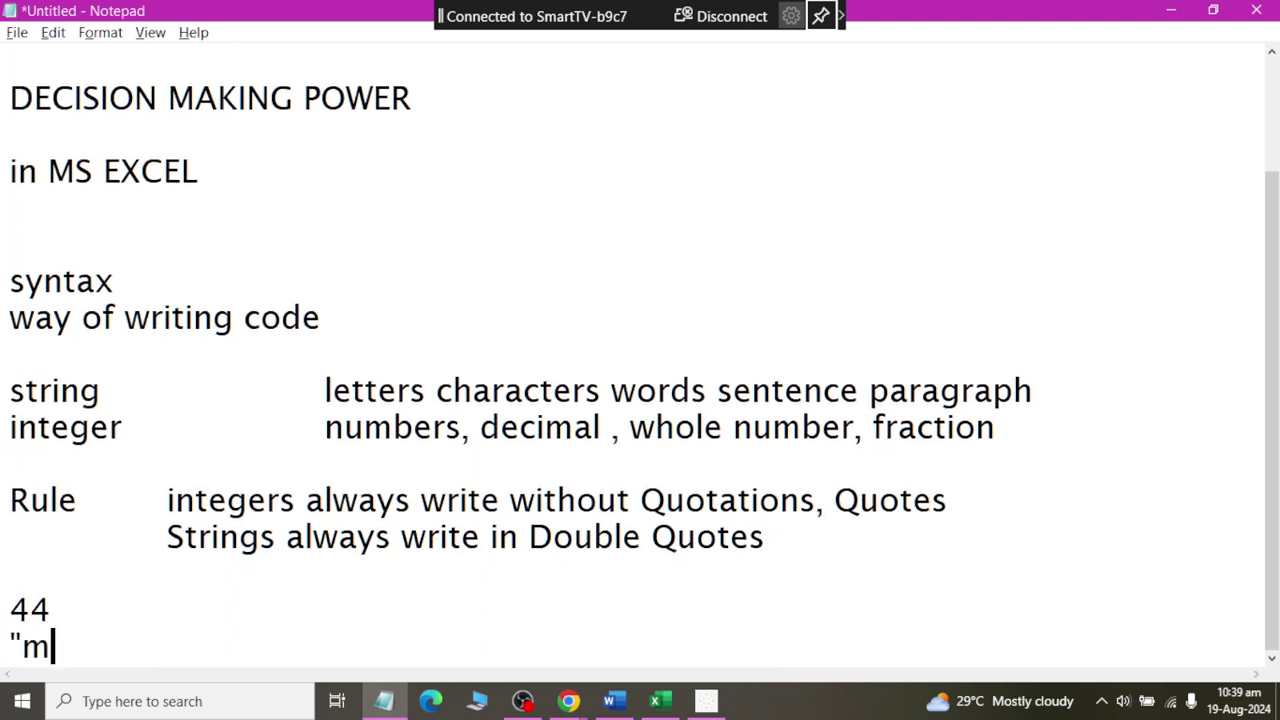
pyautogui.write('"')
pyautogui.press('Return')
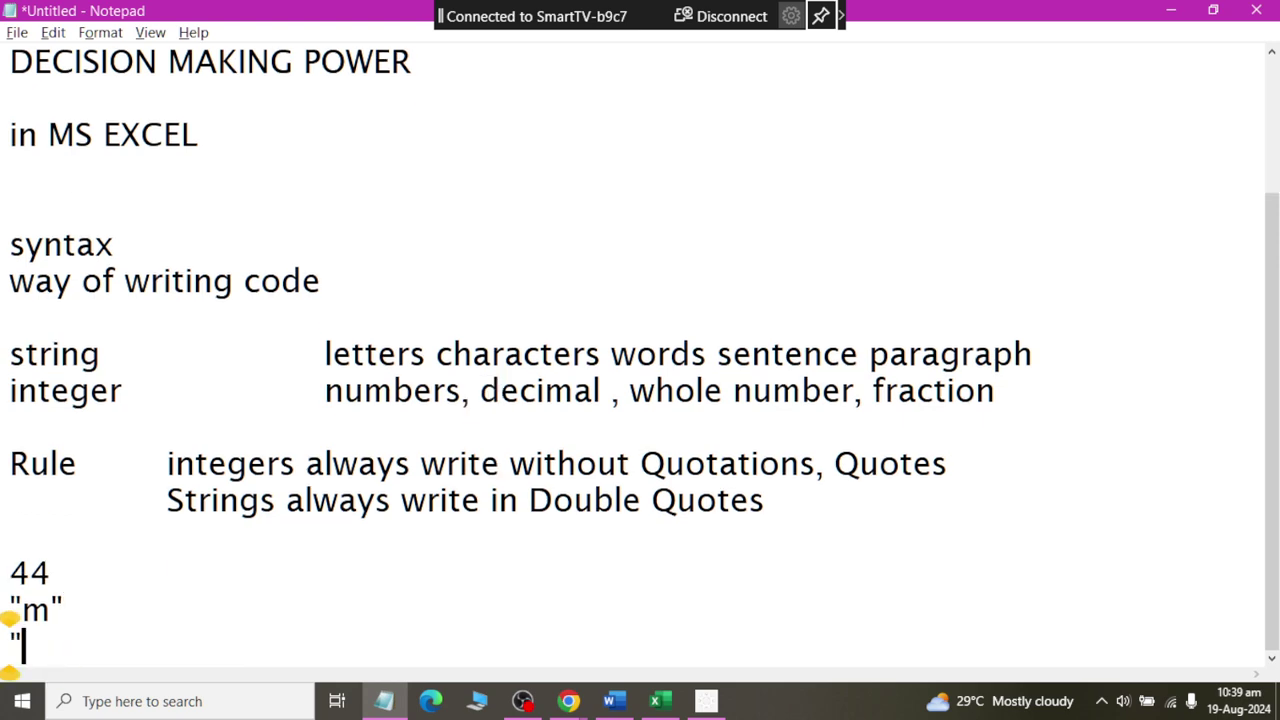
pyautogui.write('"Male"')
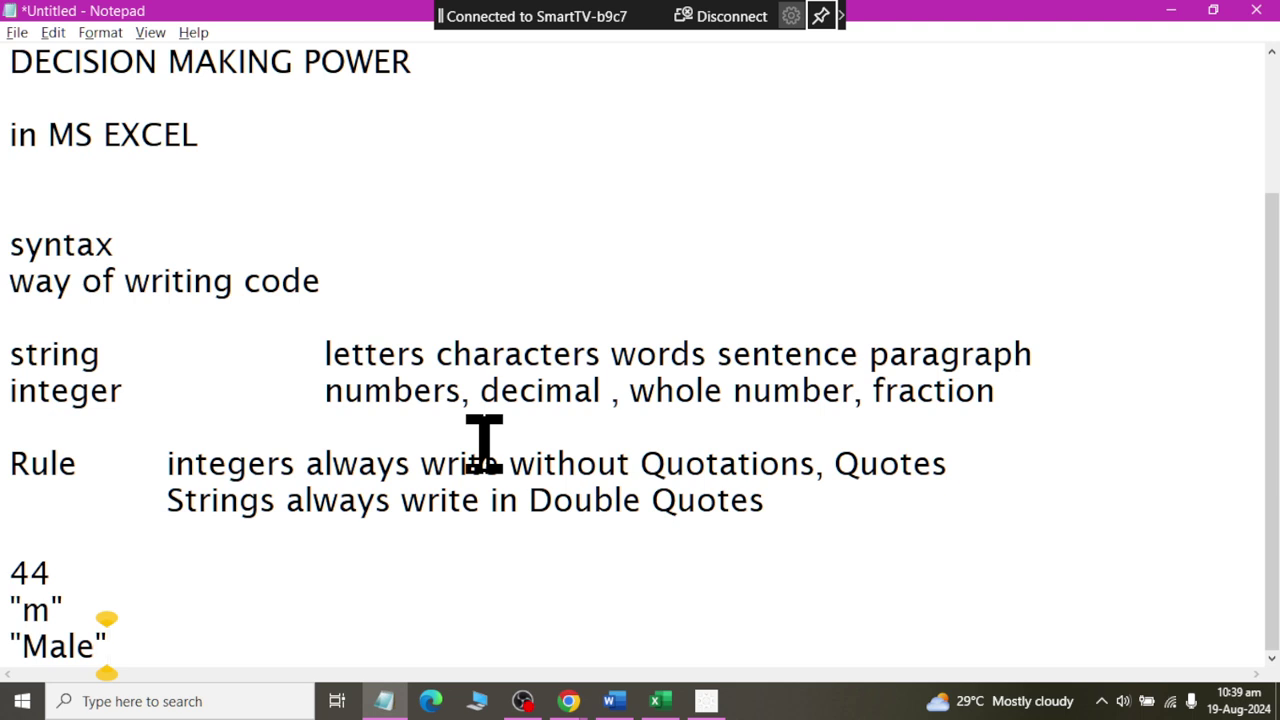
pyautogui.hotkey('alt', 'Tab')
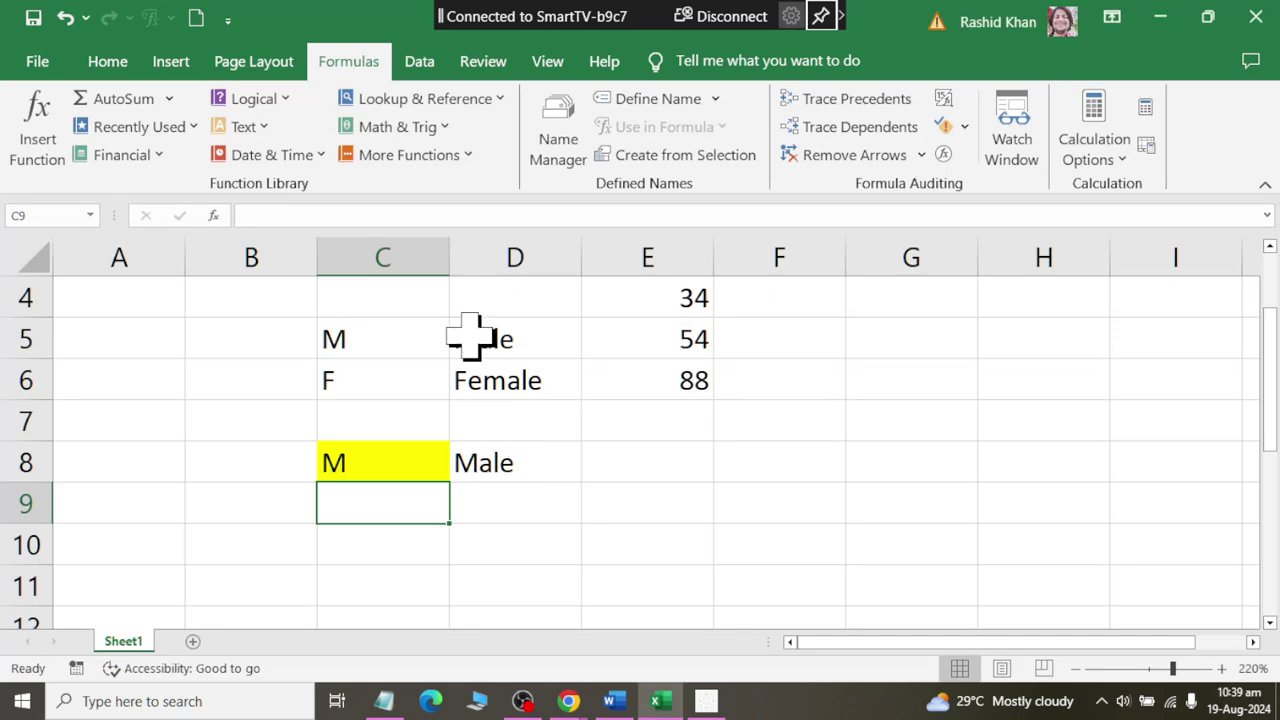
# Look over cells D5, C5, C6 and C9, dismissing a prompt so D6 stays unchanged.
pyautogui.click(475, 340)
pyautogui.click(358, 345)
pyautogui.click(362, 378)
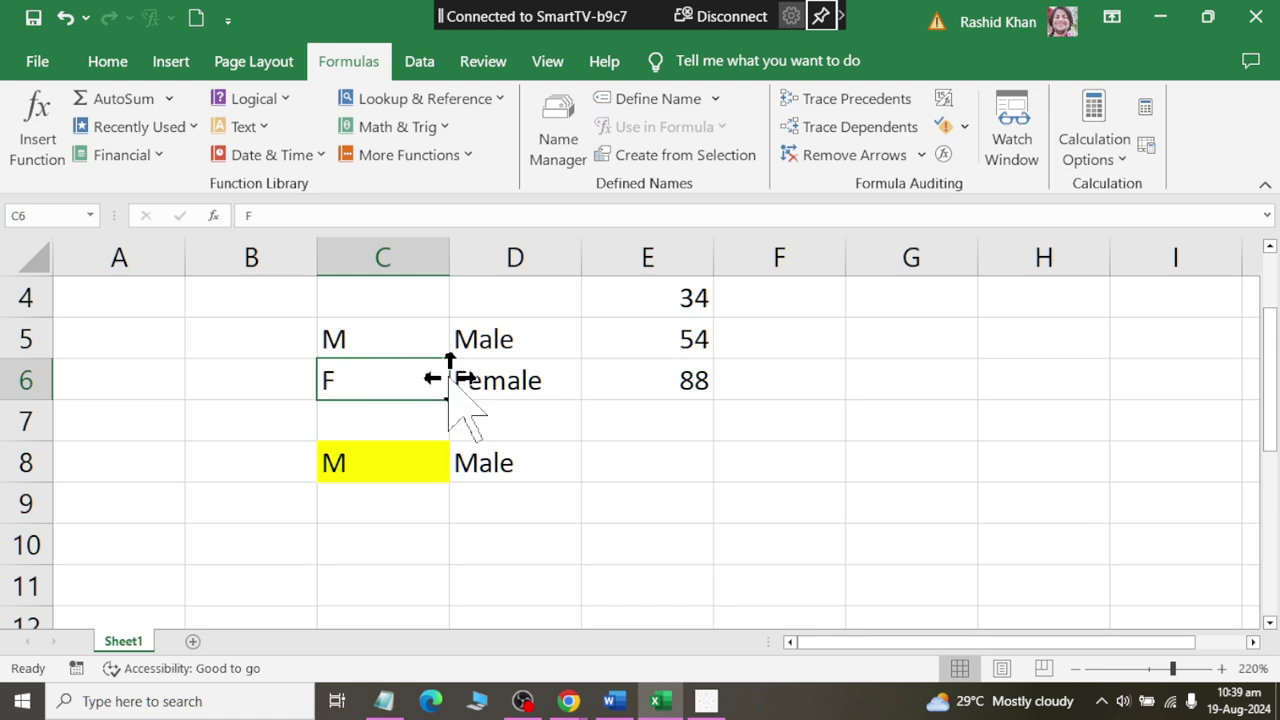
pyautogui.moveTo(449, 390); pyautogui.dragTo(482, 388)
pyautogui.click(697, 405)
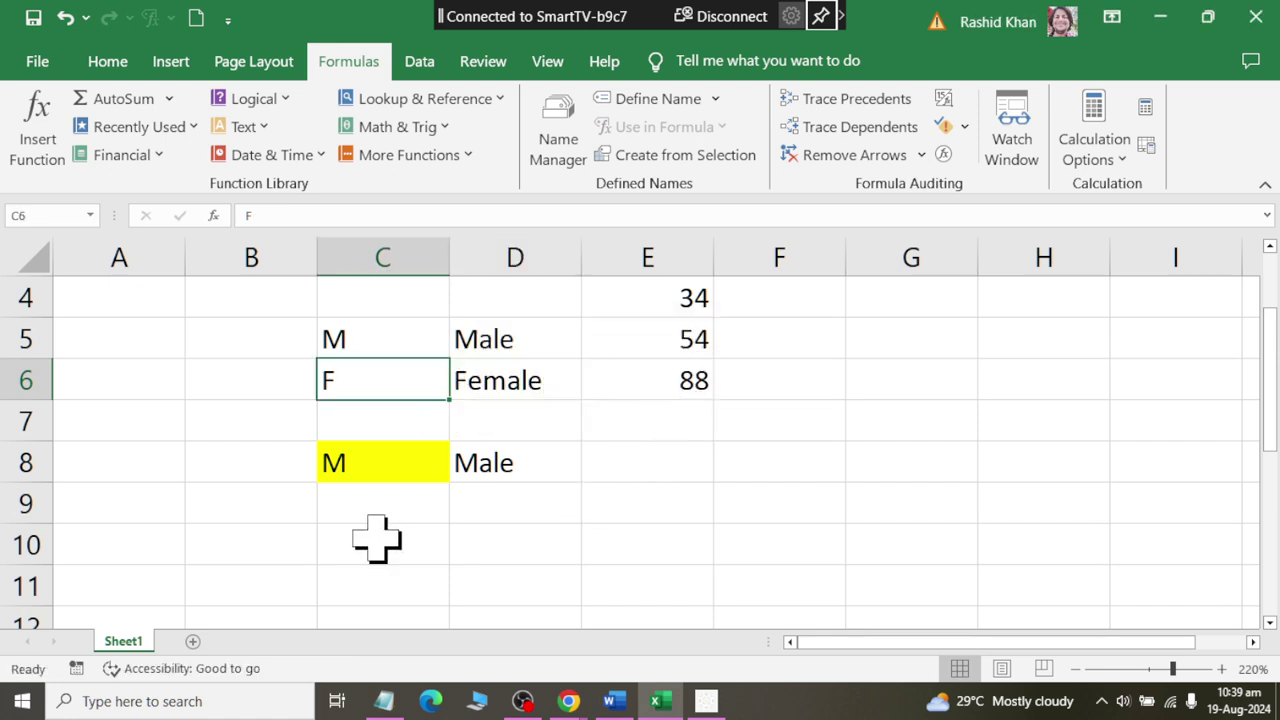
pyautogui.click(374, 510)
# Test C8 with m, f and h, then settle on m so D8 shows Male.
pyautogui.click(365, 465)
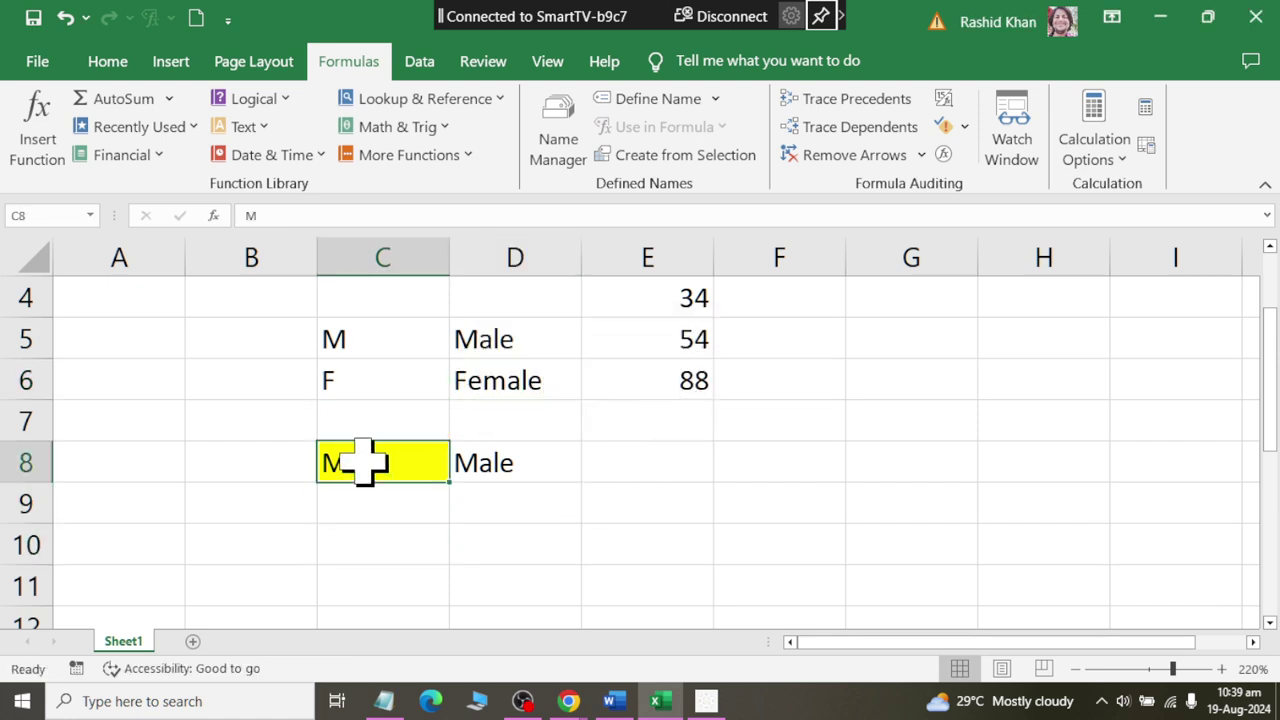
pyautogui.write('m')
pyautogui.press('Return')
pyautogui.click(362, 462)
pyautogui.write('f')
pyautogui.press('Return')
pyautogui.click(362, 462)
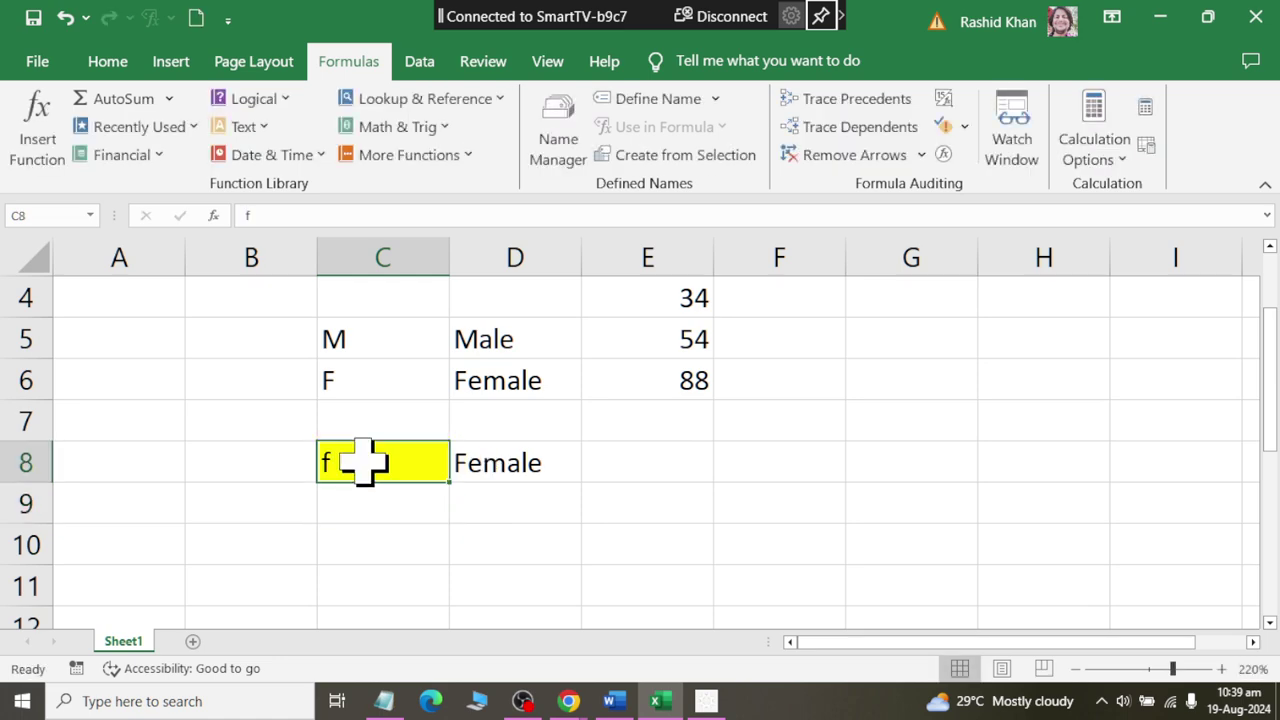
pyautogui.write('h')
pyautogui.press('Return')
pyautogui.click(362, 462)
pyautogui.write('m')
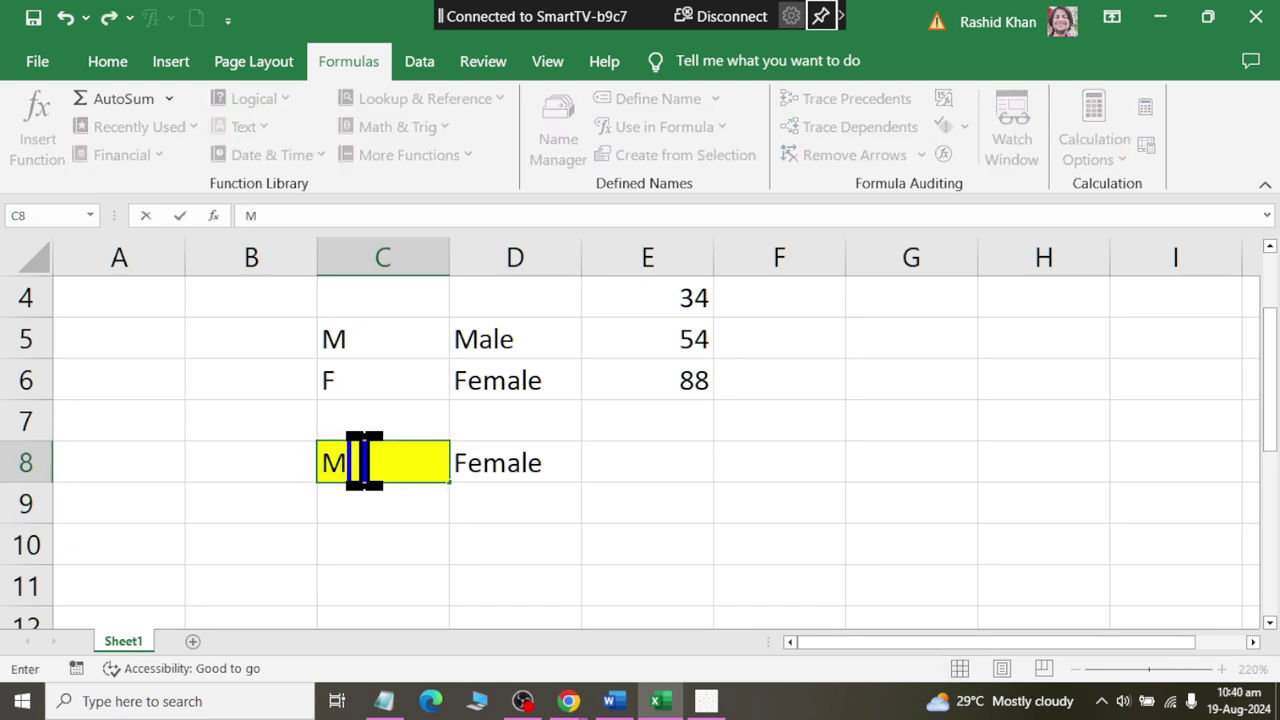
pyautogui.press('Return')
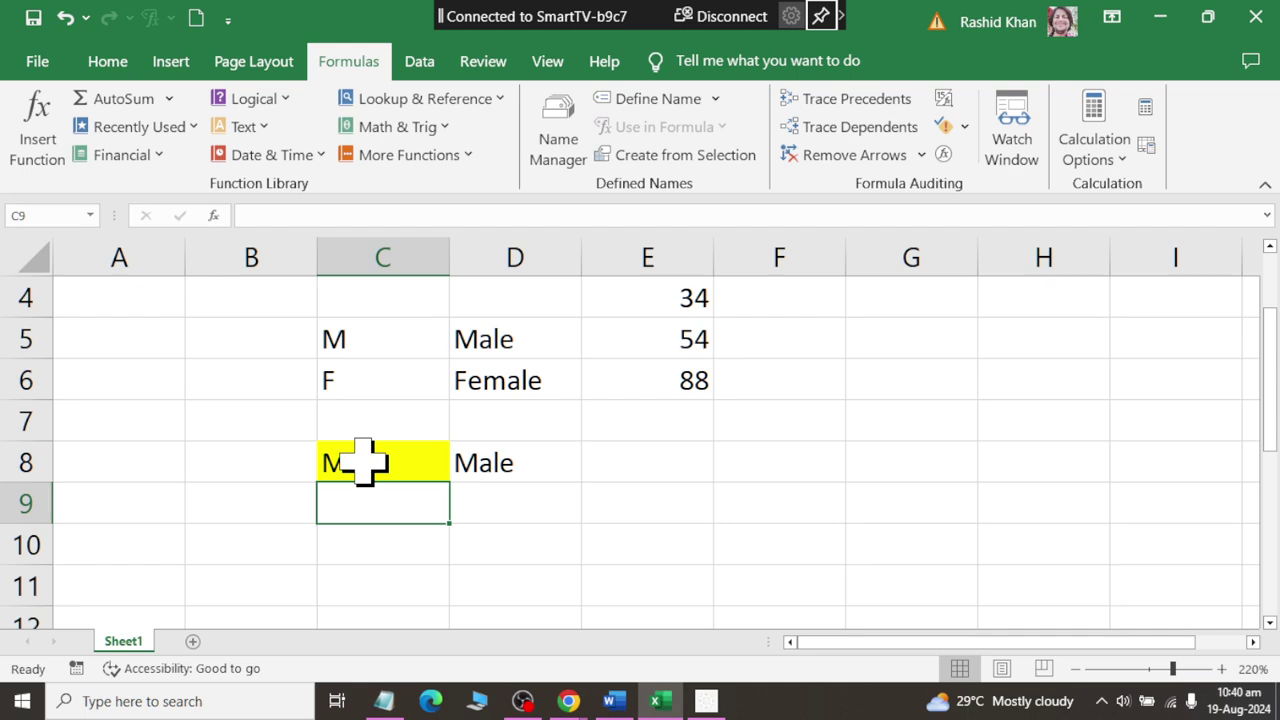
# Enter 1 in cell C7.
pyautogui.press('Up')
pyautogui.press('Up')
pyautogui.press('Up')
pyautogui.press('Up')
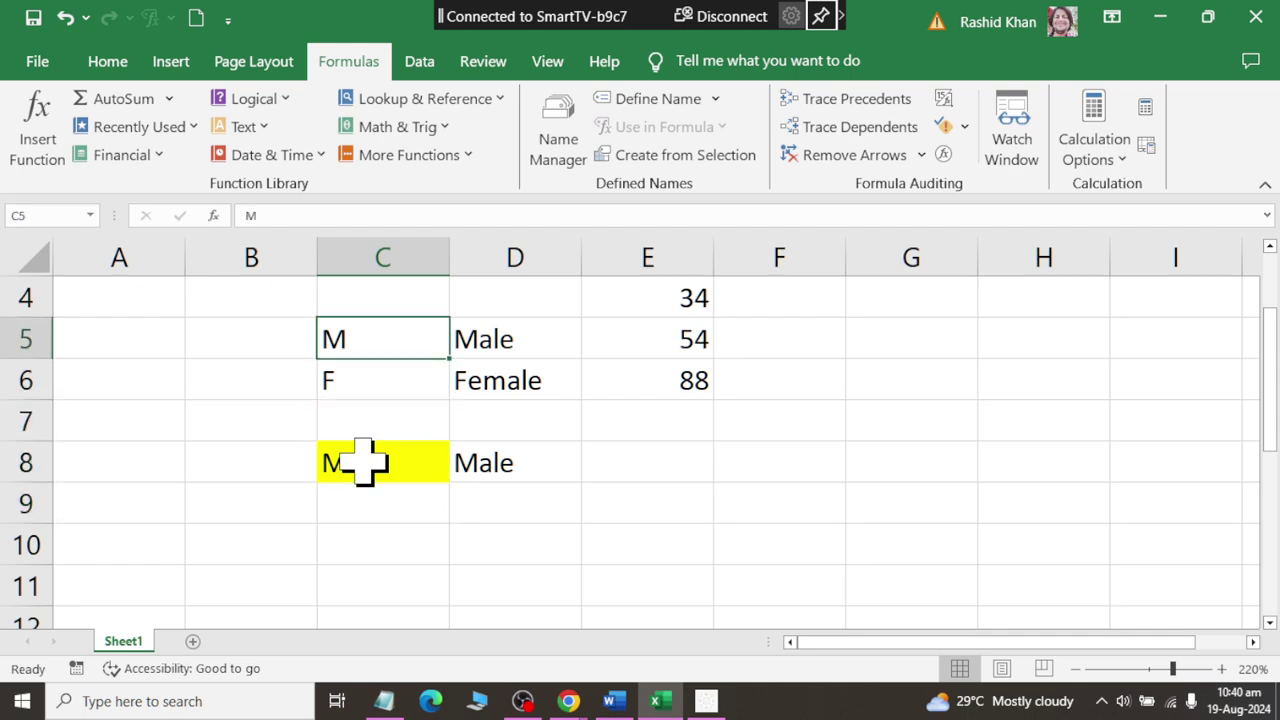
pyautogui.press('Down')
pyautogui.press('Down')
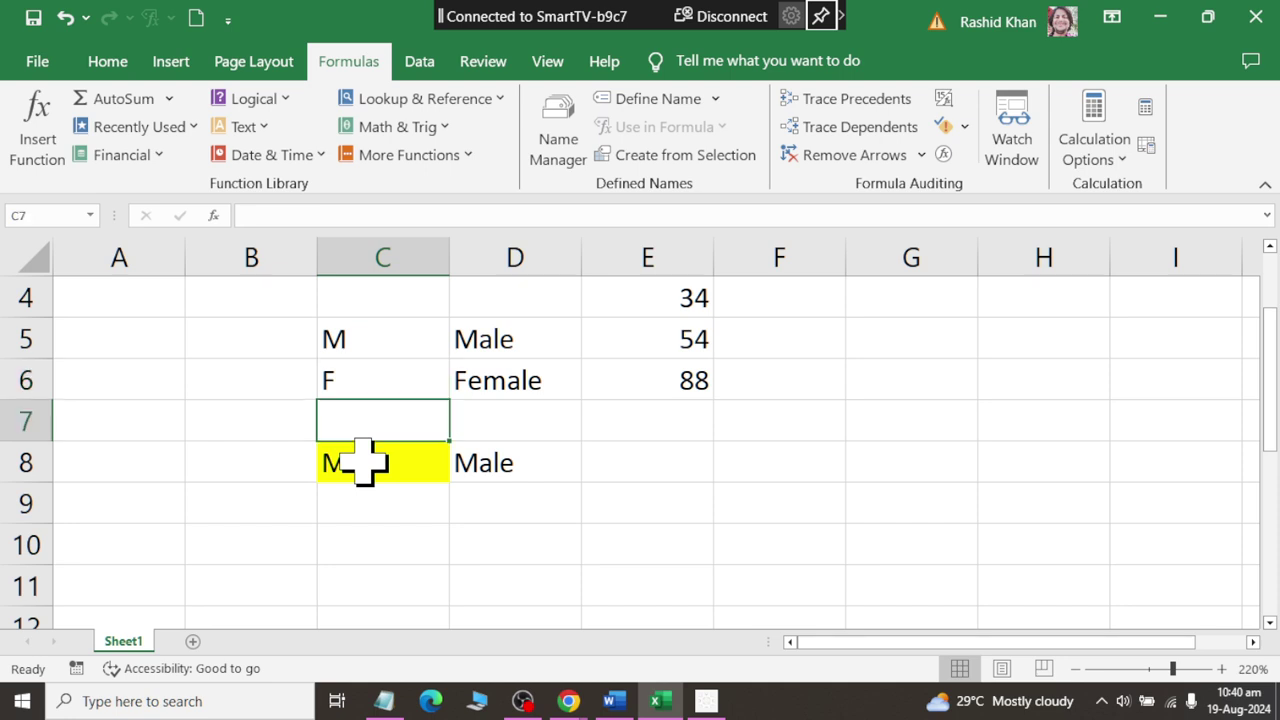
pyautogui.press('Up')
pyautogui.press('Up')
# Change C2 to 3 and confirm 1 in C3 so D3 shows Yes.
pyautogui.press('Down')
pyautogui.press('Down')
pyautogui.write('1')
pyautogui.press('Return')
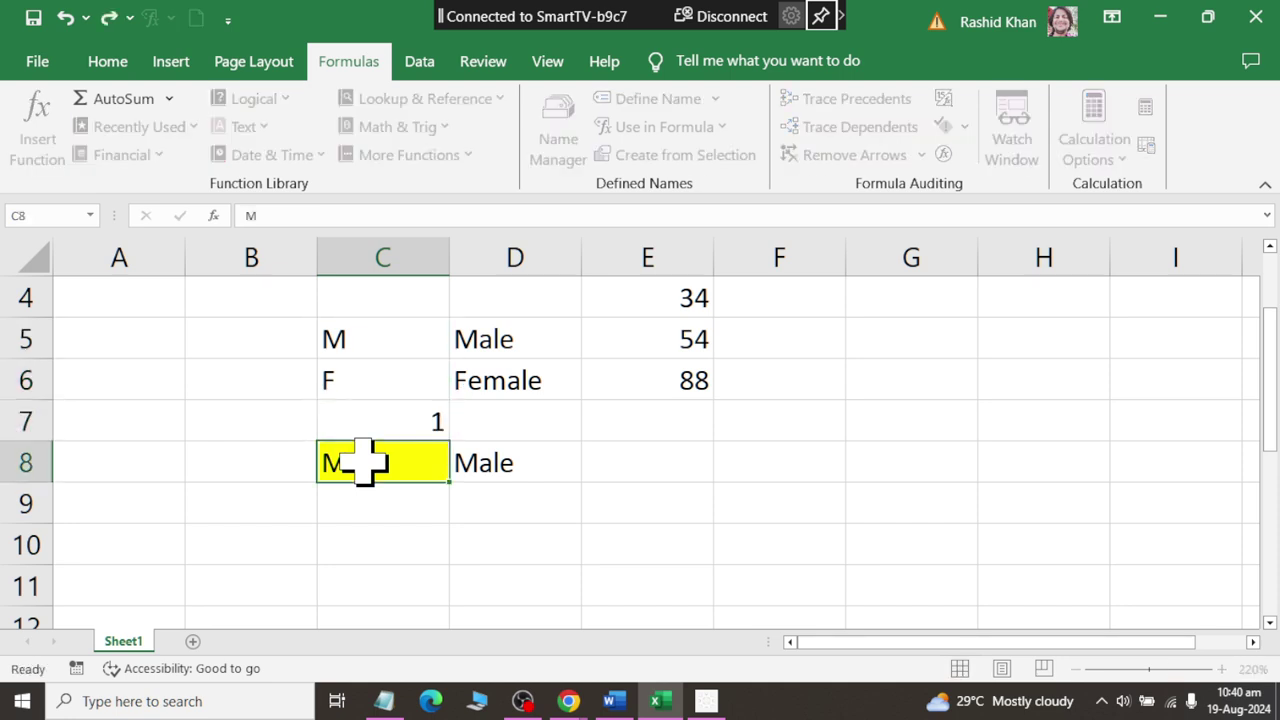
pyautogui.press('Up')
pyautogui.press('Down')
pyautogui.press('Down')
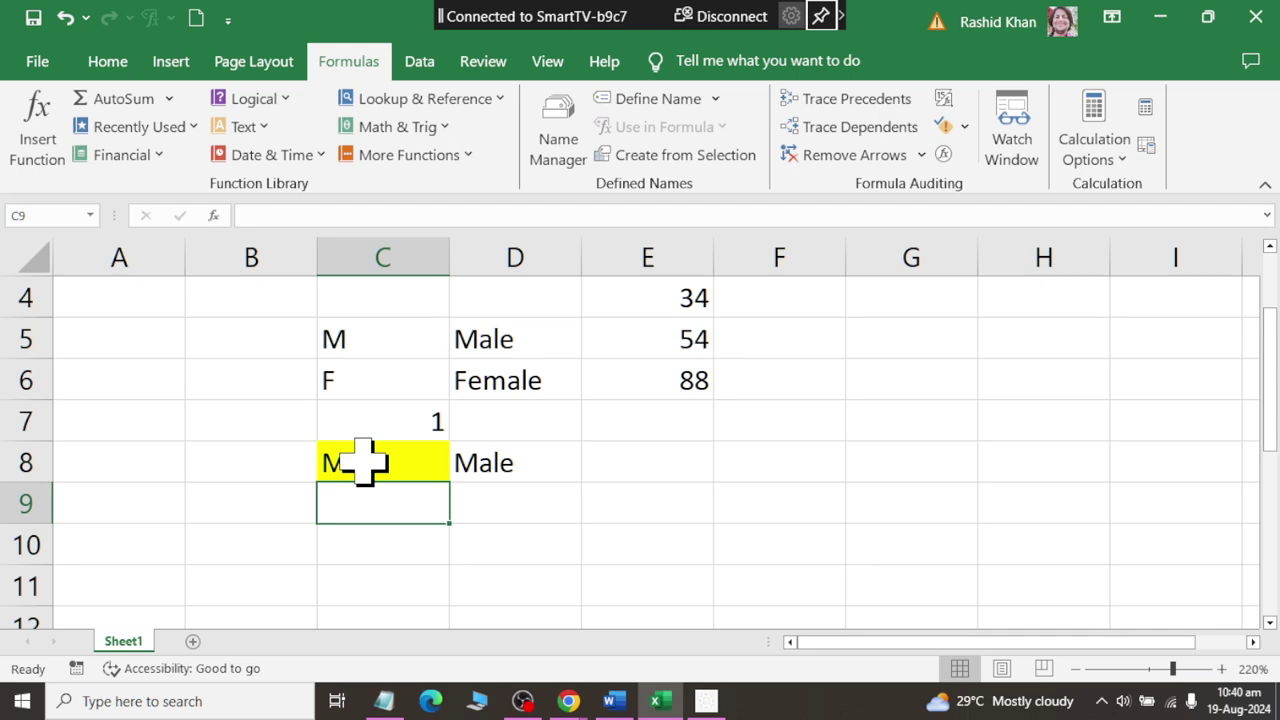
pyautogui.press('Down')
pyautogui.press('Up')
pyautogui.press('Up')
pyautogui.press('Up')
pyautogui.press('Up')
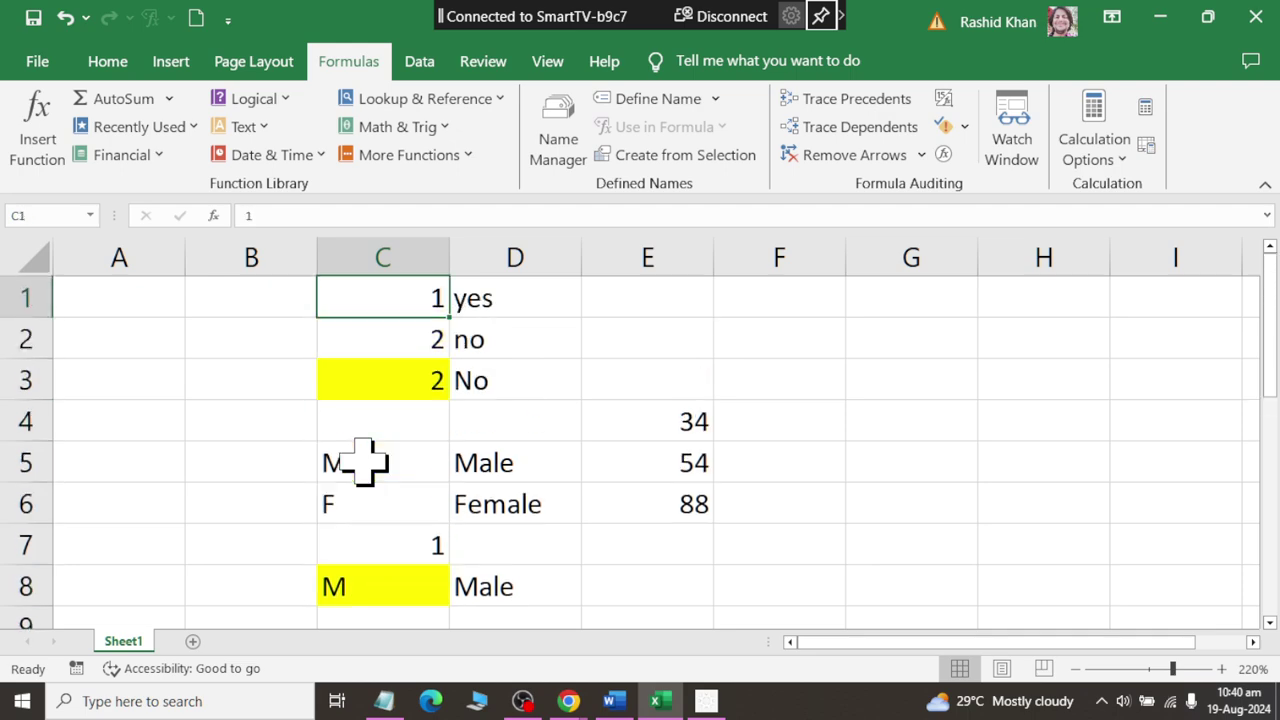
pyautogui.press('Down')
pyautogui.press('Down')
pyautogui.press('Down')
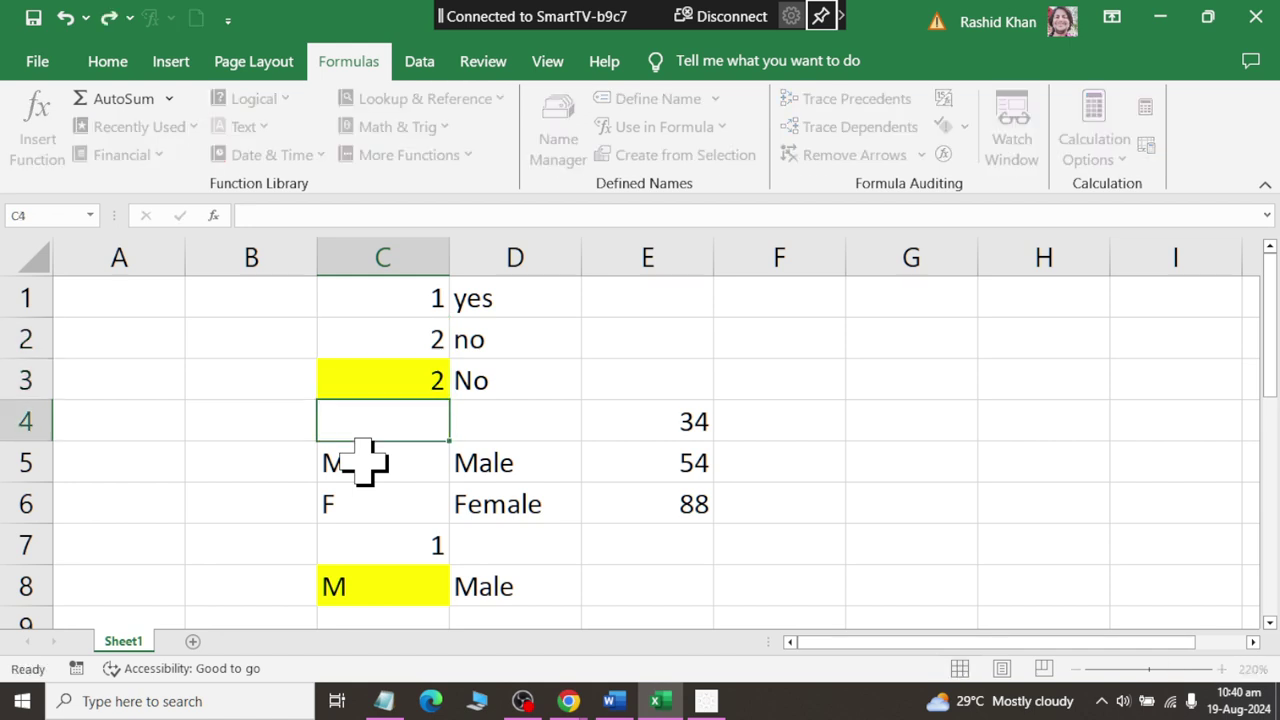
pyautogui.press('Up')
pyautogui.press('Up')
pyautogui.write('3')
pyautogui.press('Return')
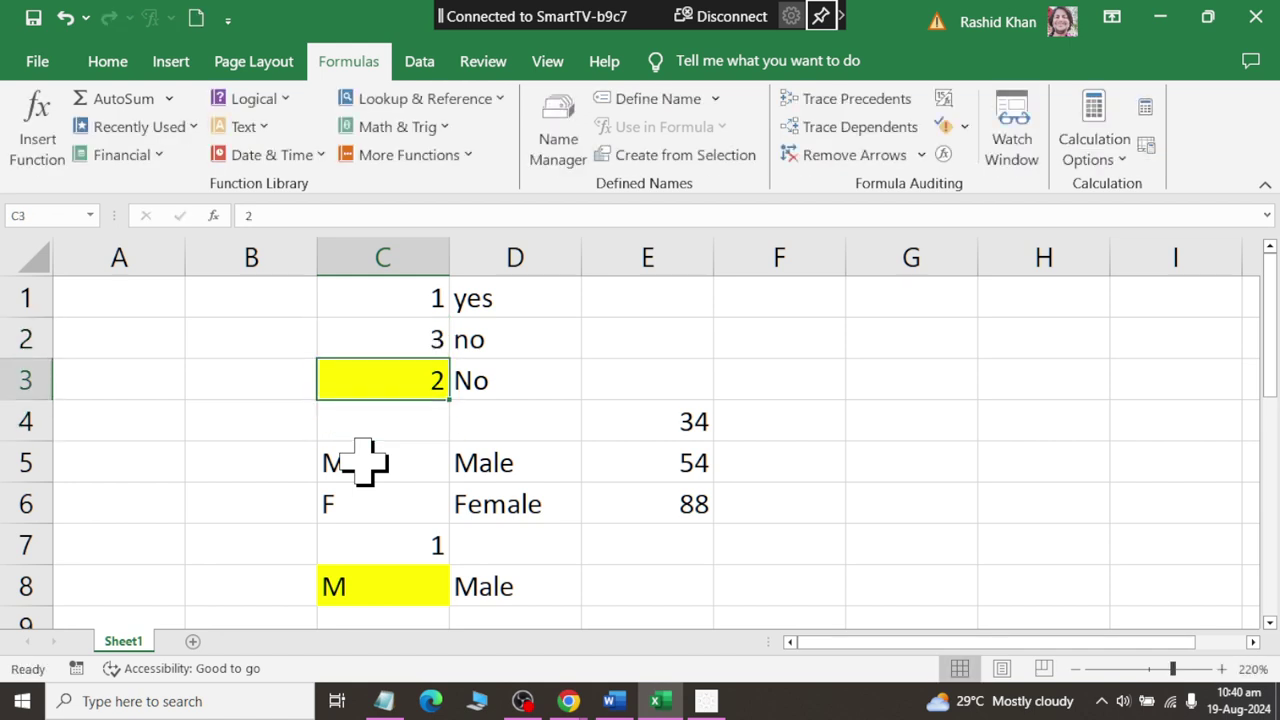
pyautogui.press('Return')
pyautogui.press('Down')
pyautogui.press('Down')
pyautogui.press('Down')
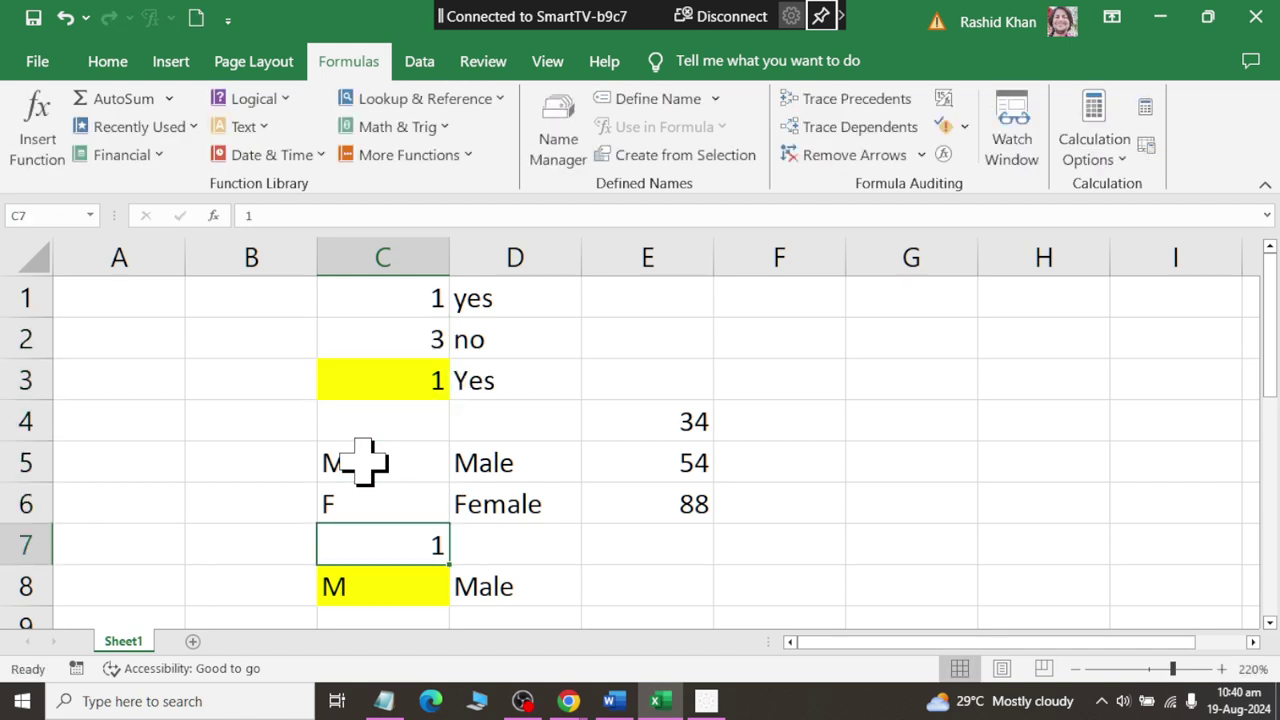
pyautogui.press('Down')
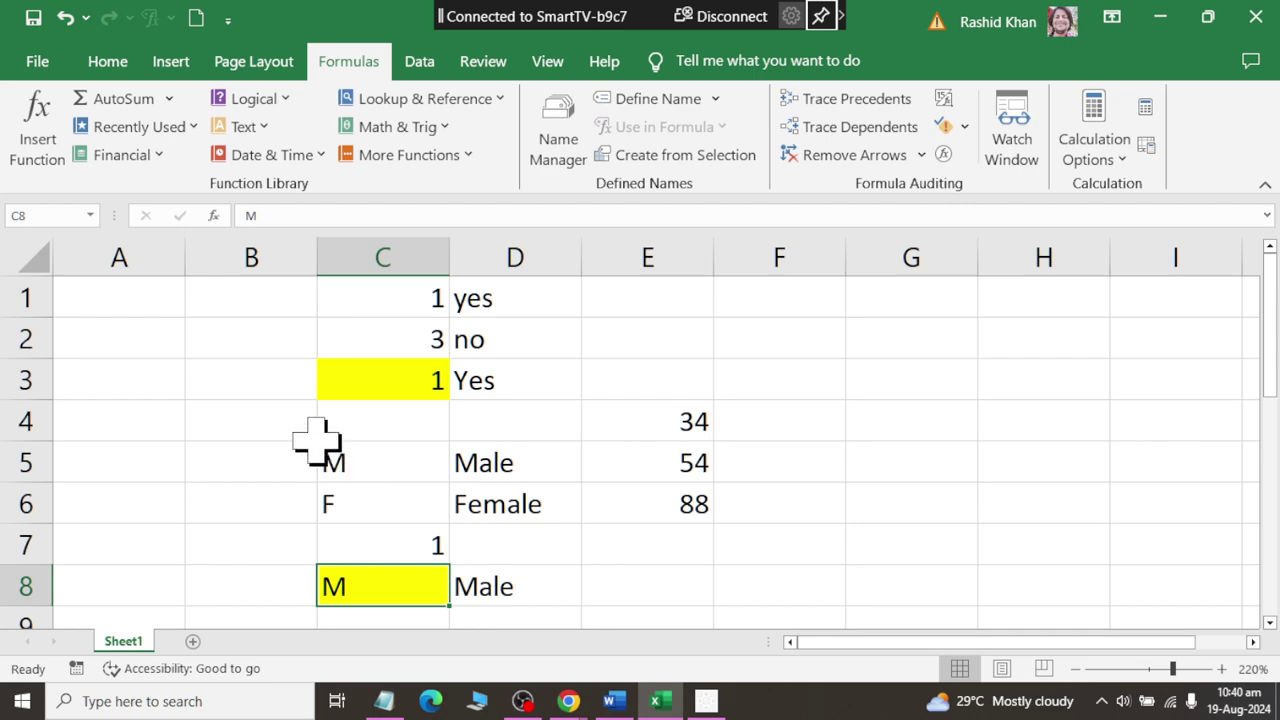
pyautogui.scroll(-1, 350, 511)
# Fill C11 yellow as a new input cell, then pick the Logical functions list for D11.
pyautogui.click(395, 568)
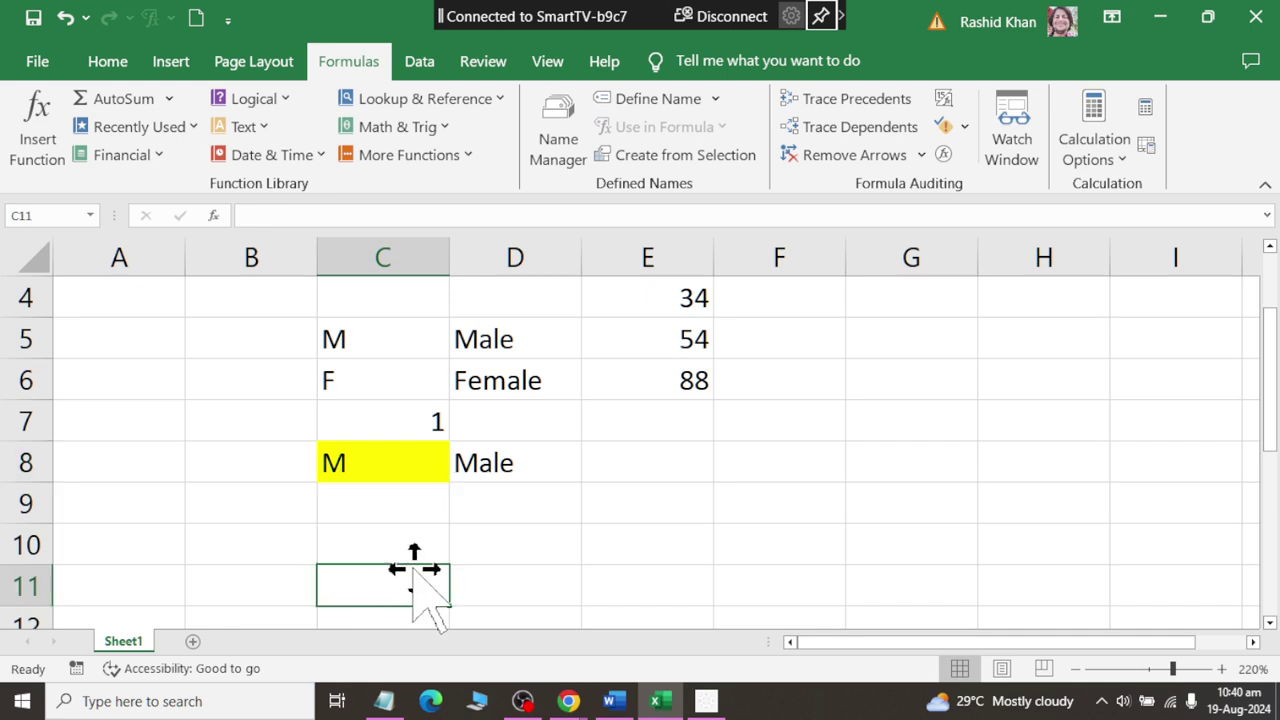
pyautogui.scroll(-2, 574, 557)
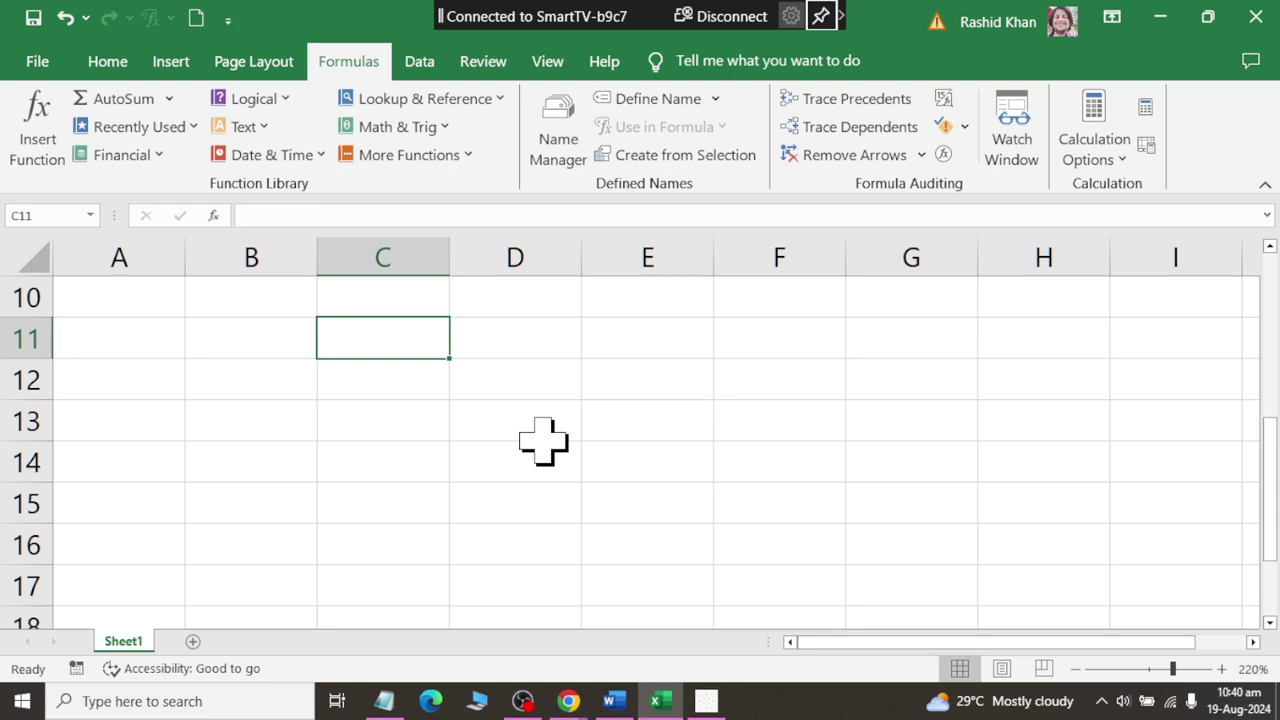
pyautogui.scroll(1, 543, 441)
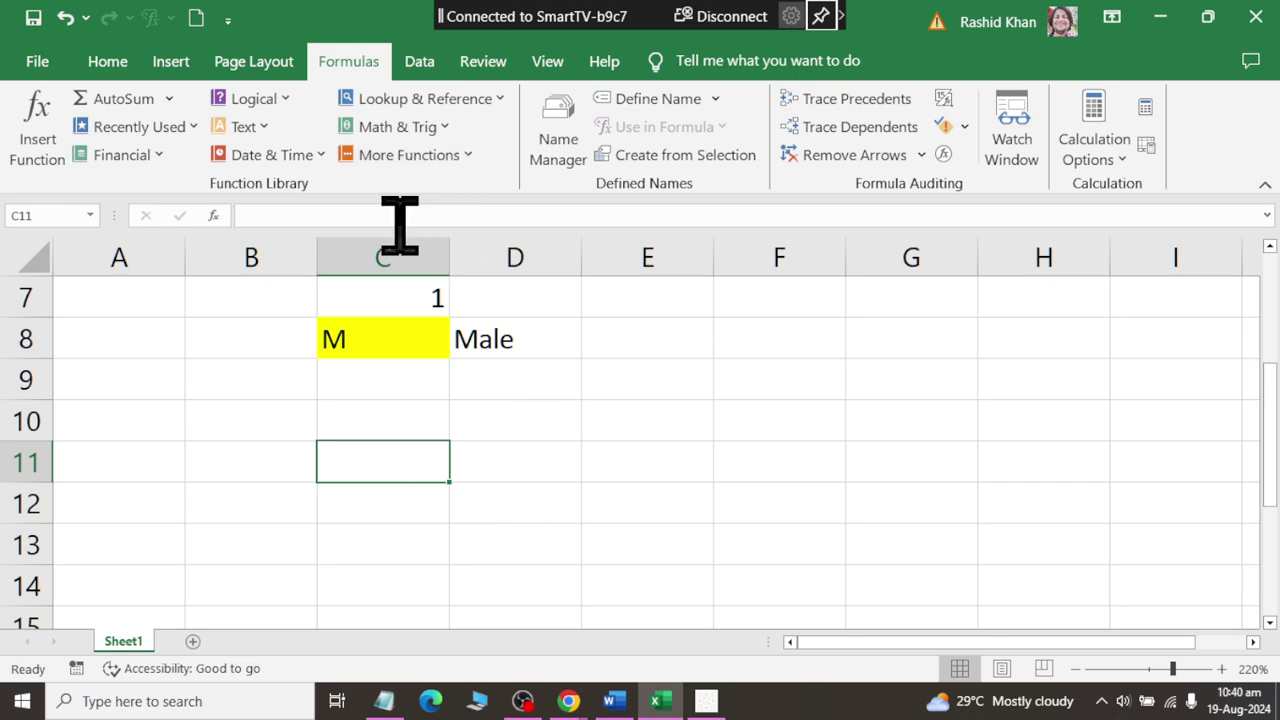
pyautogui.click(107, 61)
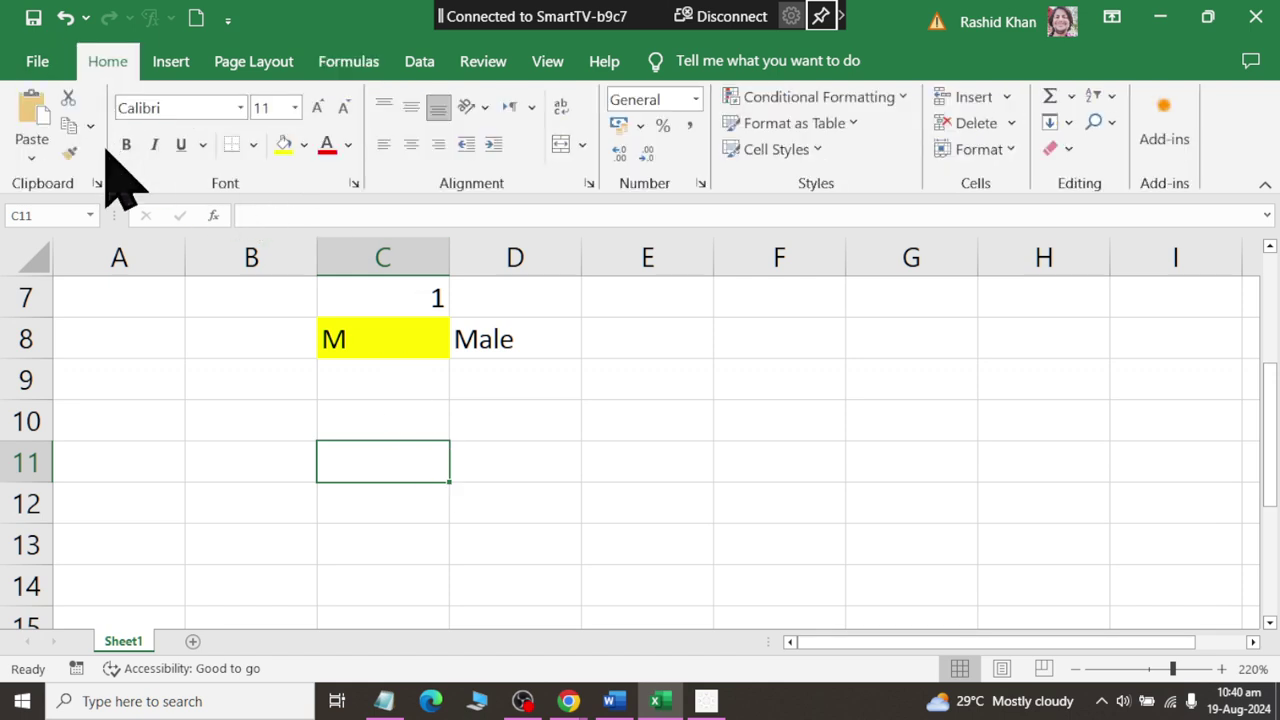
pyautogui.click(280, 150)
pyautogui.click(510, 463)
pyautogui.click(352, 63)
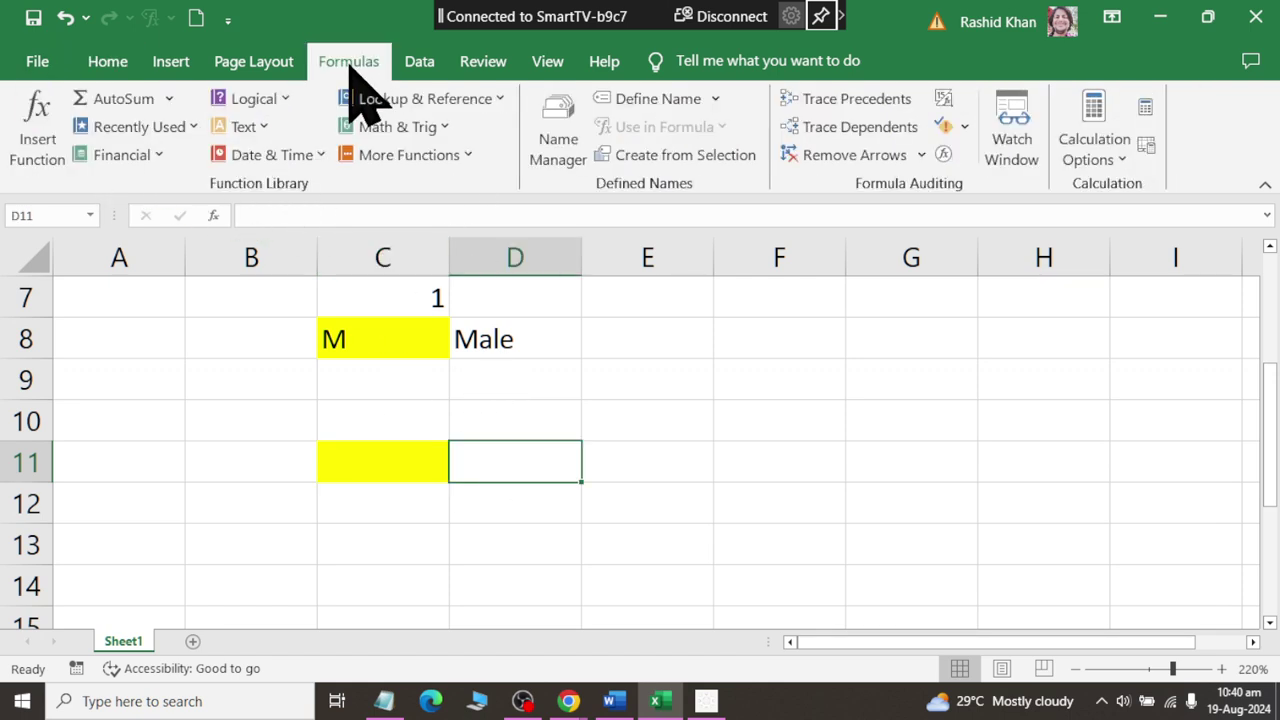
pyautogui.click(262, 99)
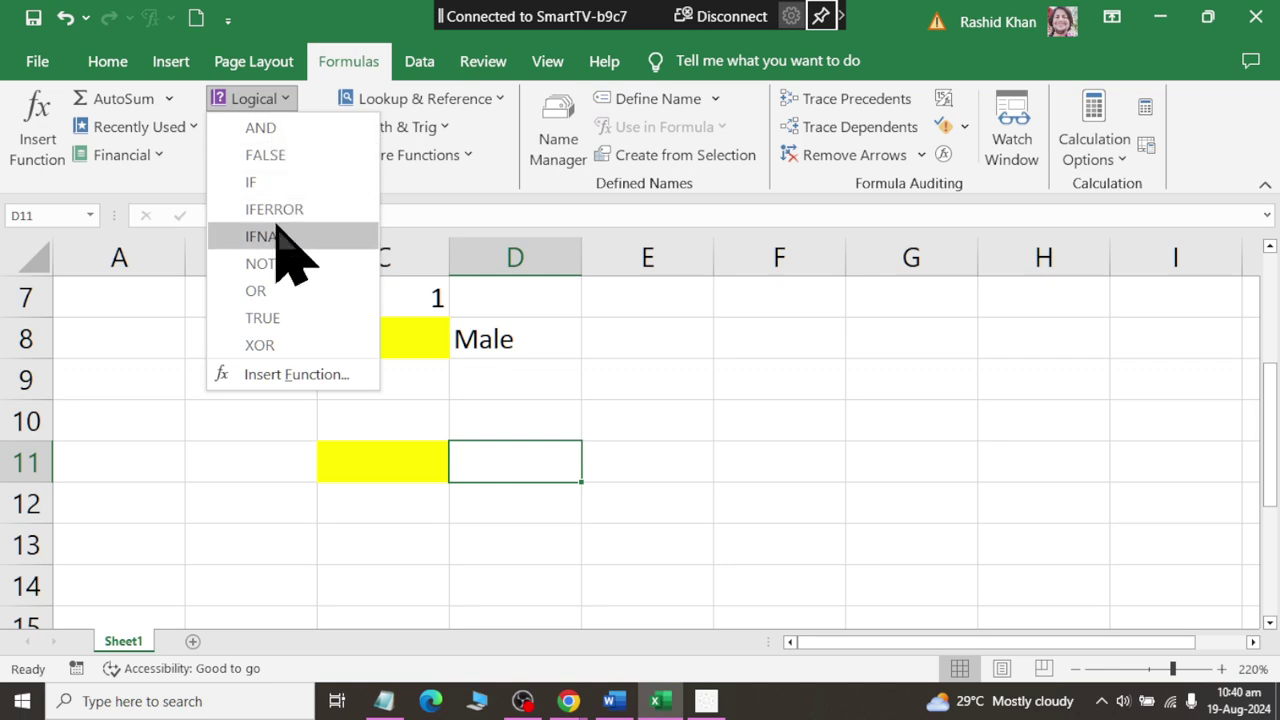
# Build =IF(C11="Do",100,0) in D11 through the IF function arguments.
pyautogui.click(272, 178)
pyautogui.click(383, 455)
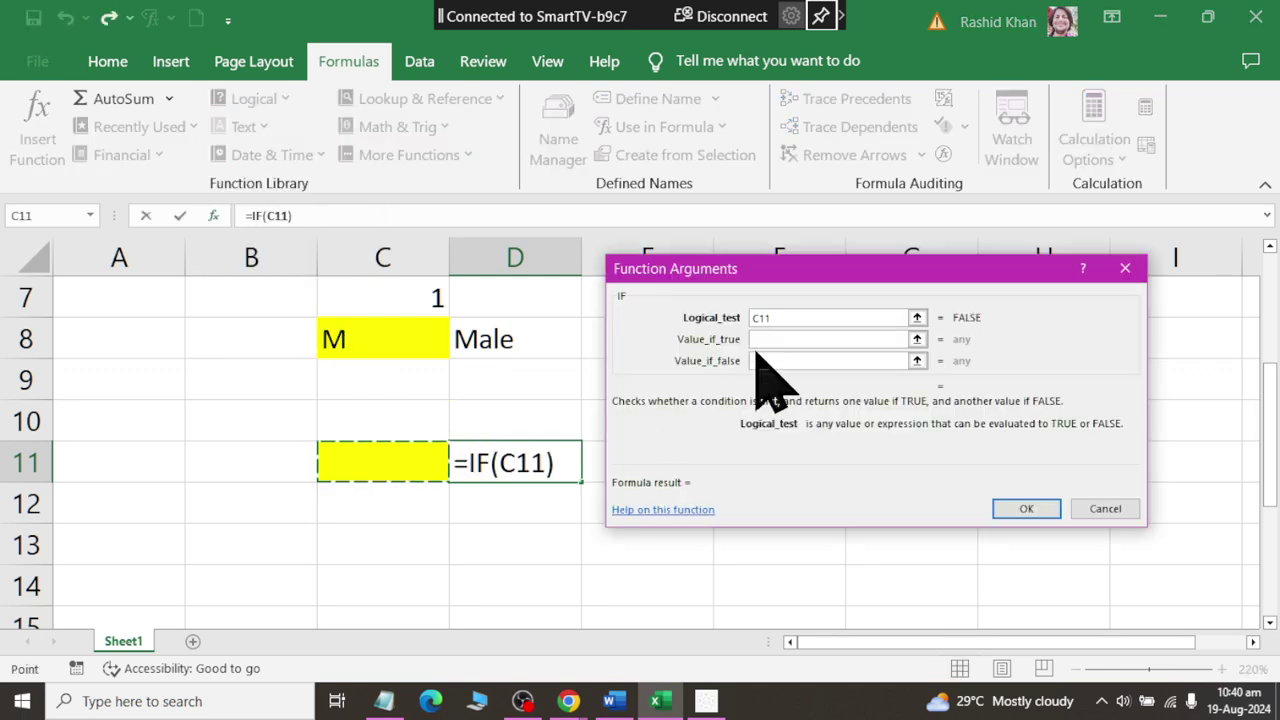
pyautogui.write('=')
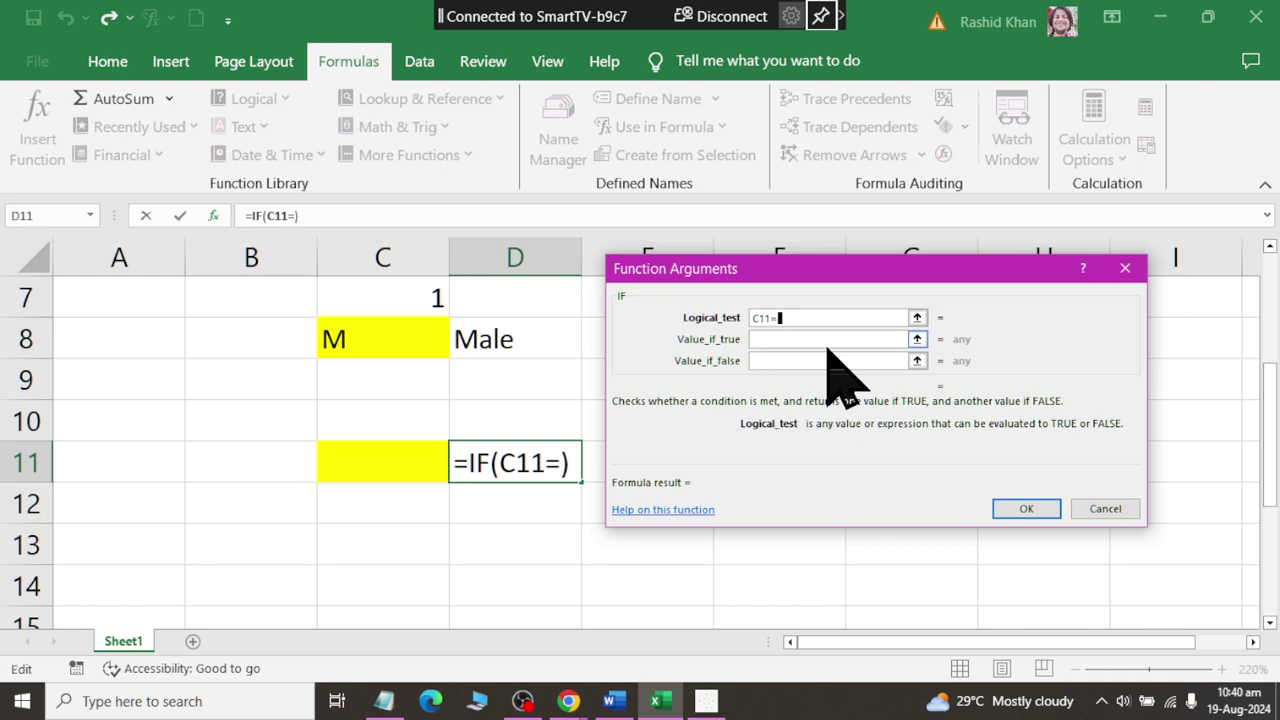
pyautogui.write('"Do')
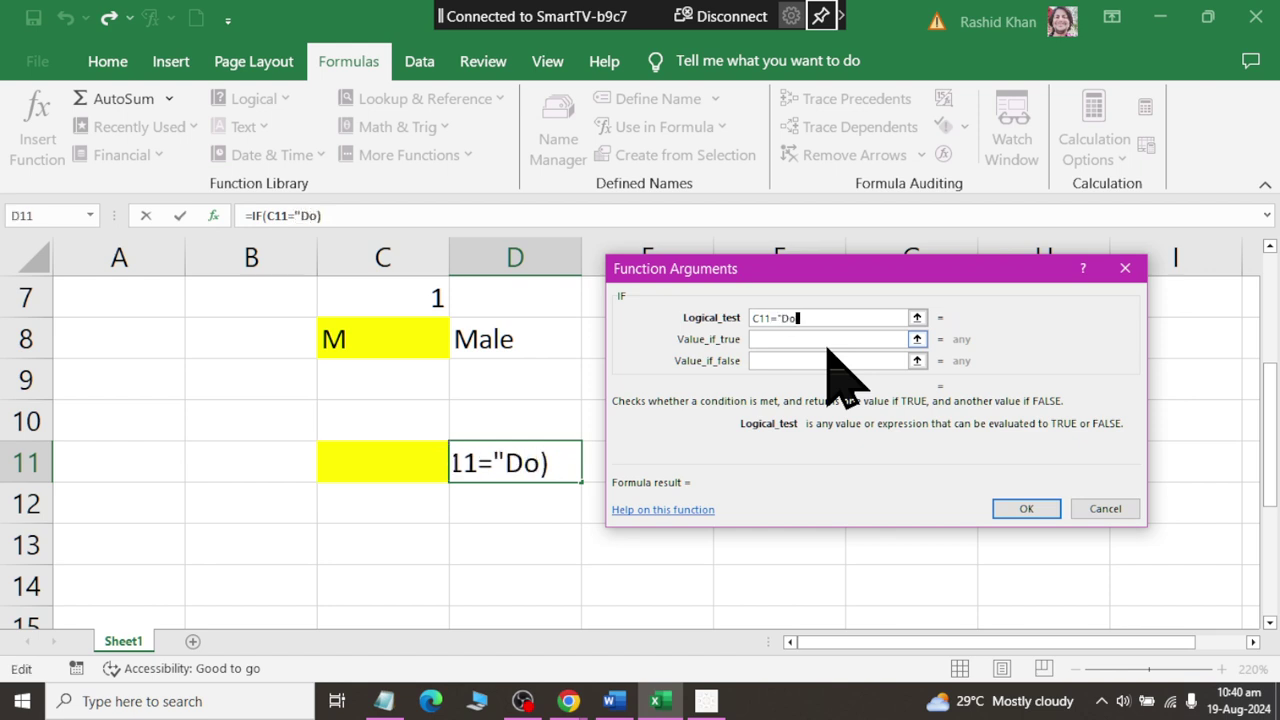
pyautogui.write('"')
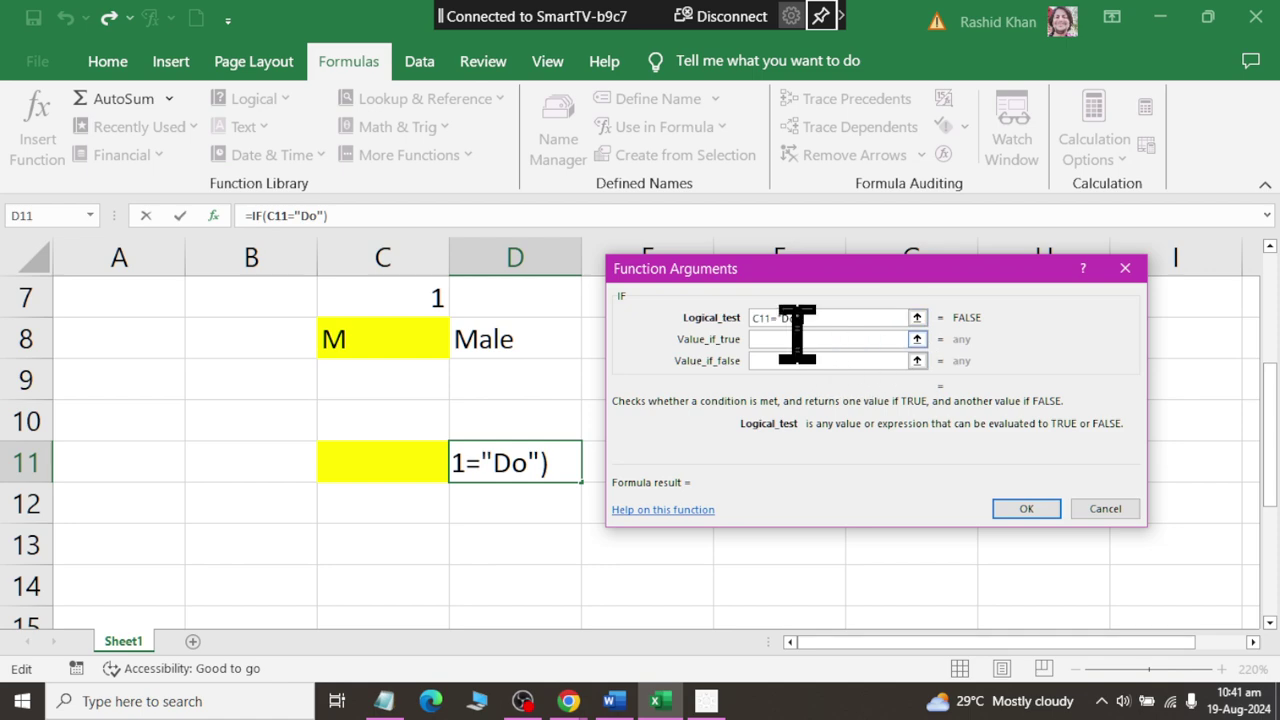
pyautogui.click(795, 339)
pyautogui.write('100')
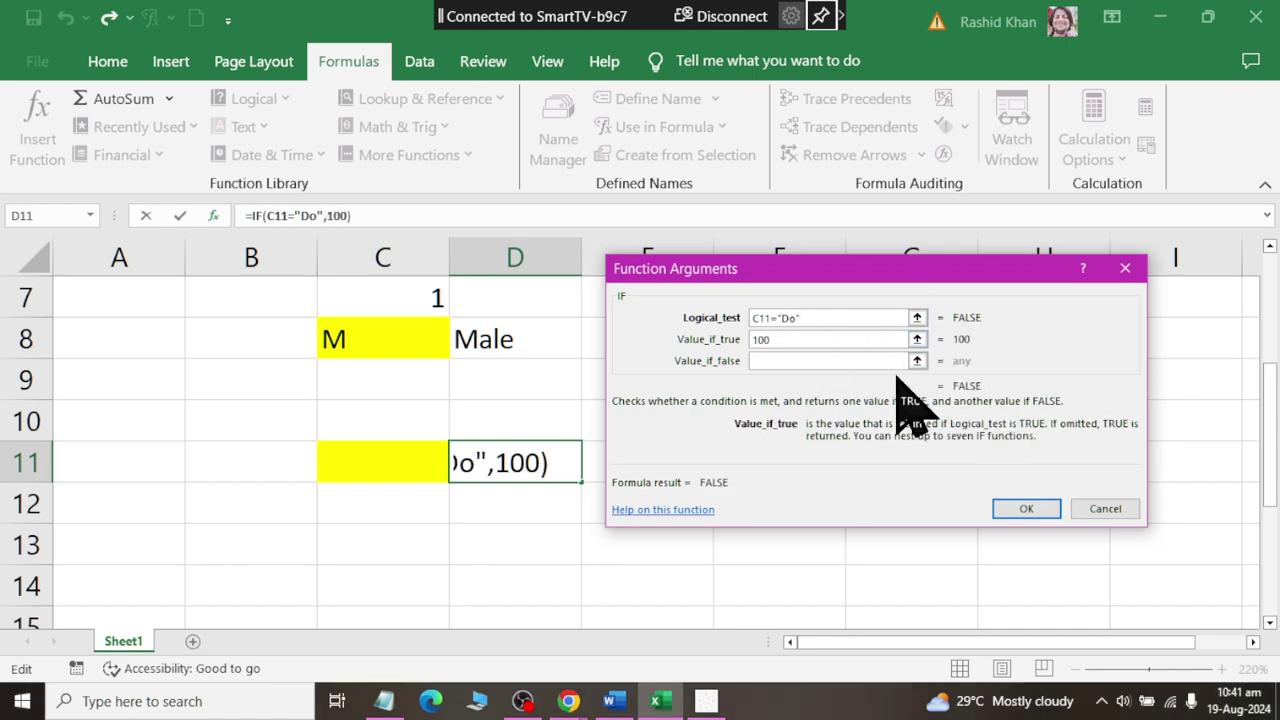
pyautogui.click(786, 360)
pyautogui.write('0')
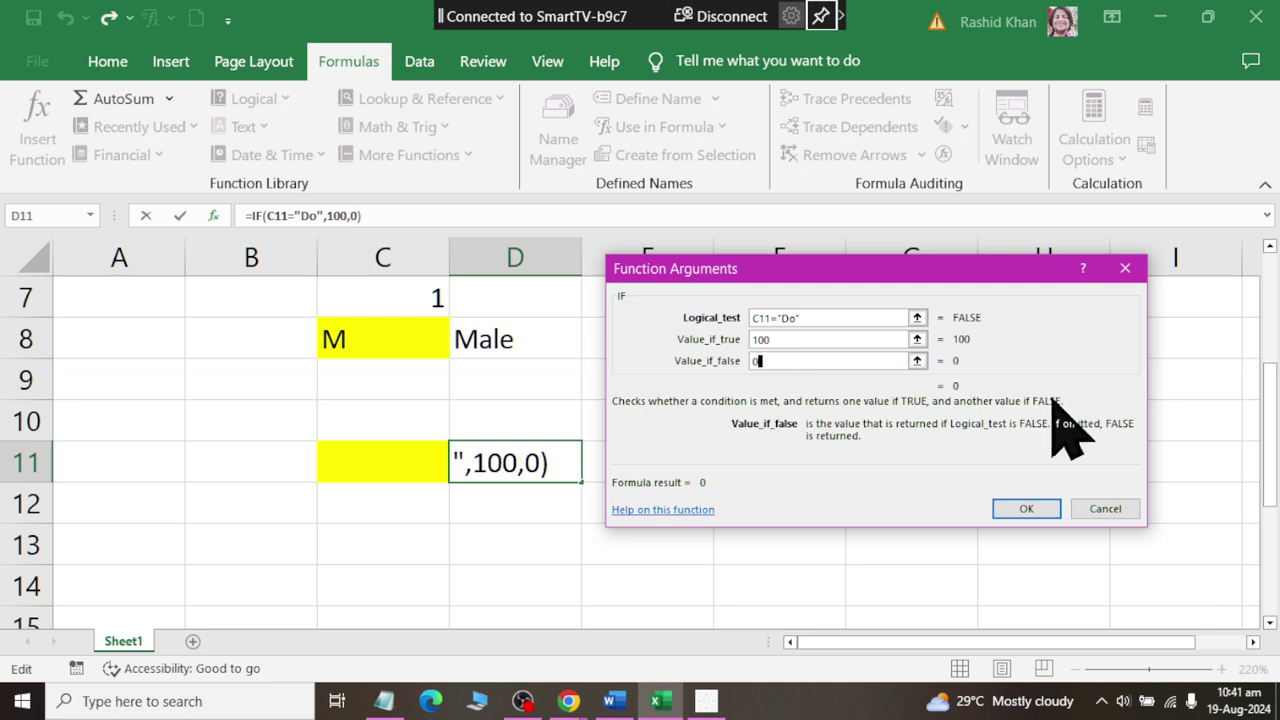
pyautogui.press('Return')
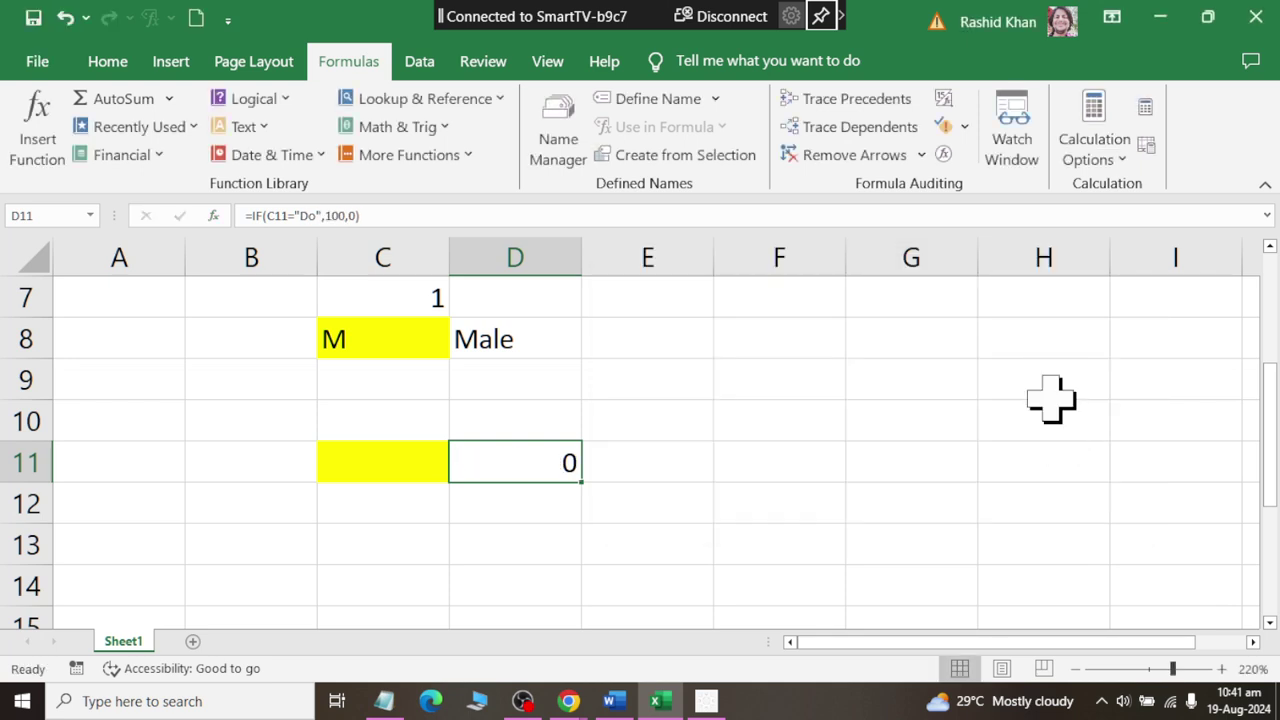
# Enter Do, then Yes, then No in C11, leaving No and D11 at 0.
pyautogui.click(357, 452)
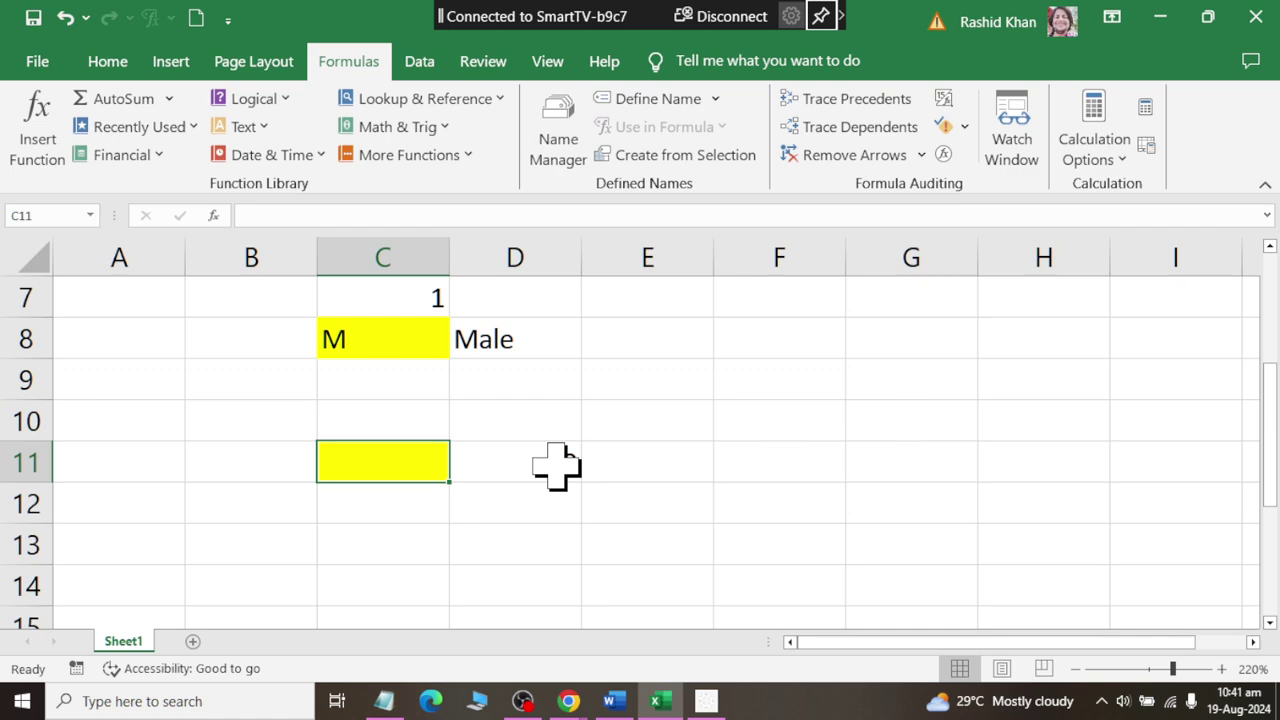
pyautogui.write('Do')
pyautogui.press('Return')
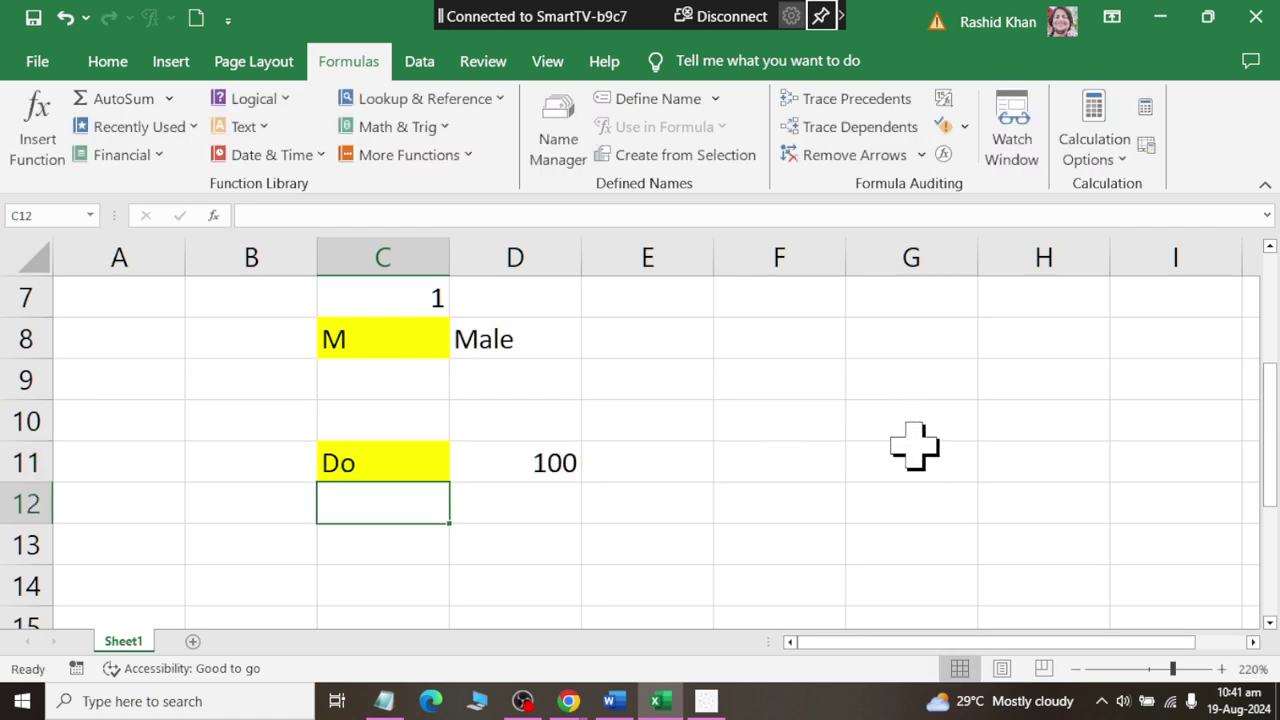
pyautogui.press('Up')
pyautogui.write('Yes')
pyautogui.press('Return')
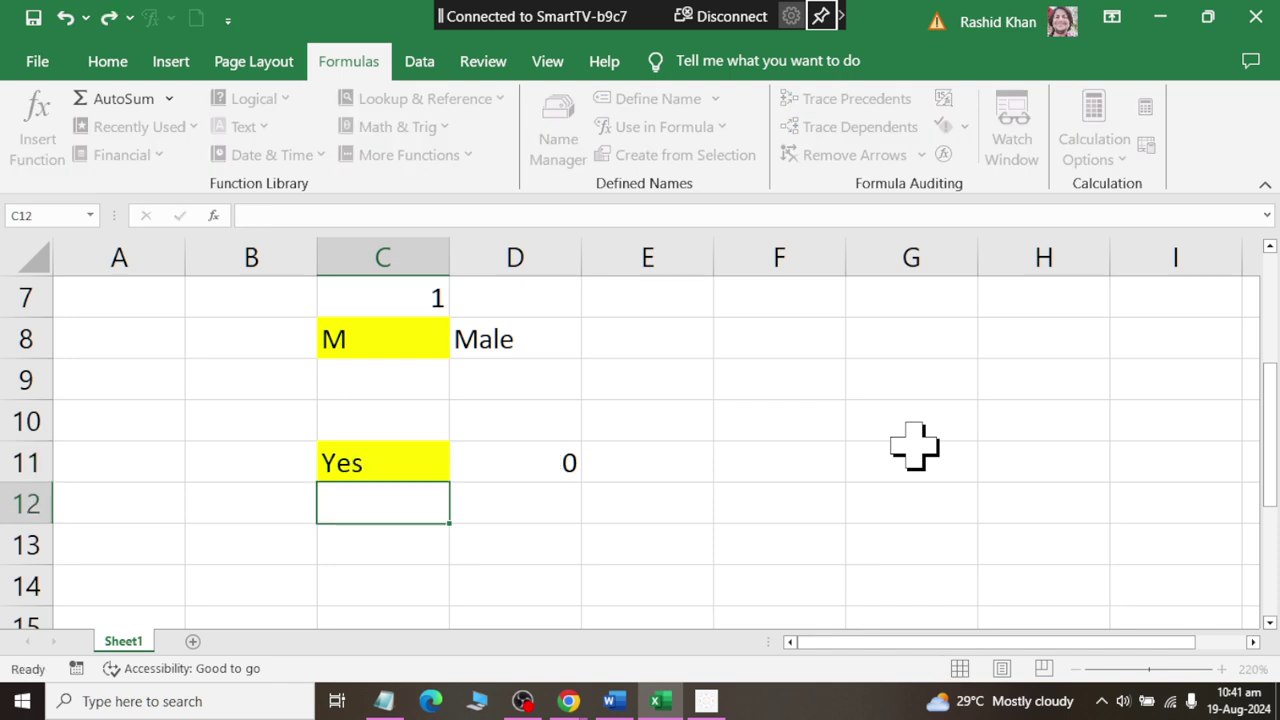
pyautogui.press('Up')
pyautogui.write('No')
pyautogui.press('Return')
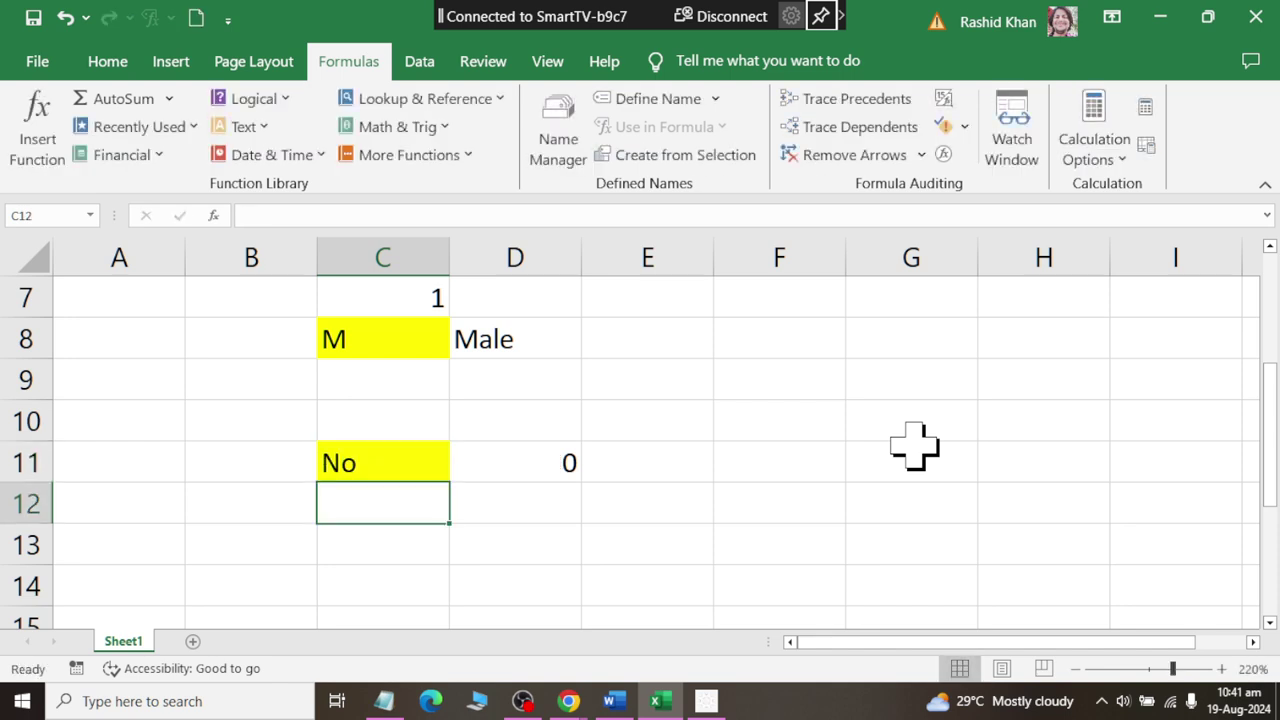
pyautogui.click(945, 100)
# Widen column D and scroll through the formula view to read the IF formulas.
pyautogui.scroll(2, 752, 468)
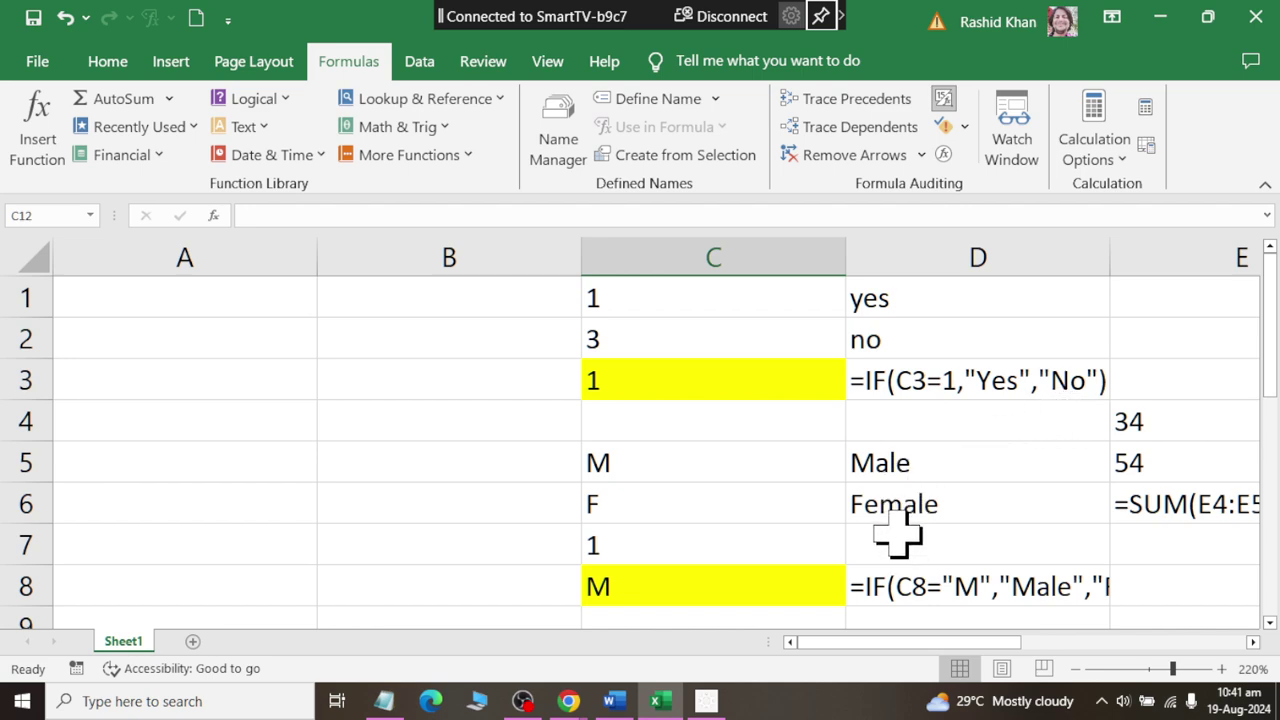
pyautogui.scroll(-1, 897, 537)
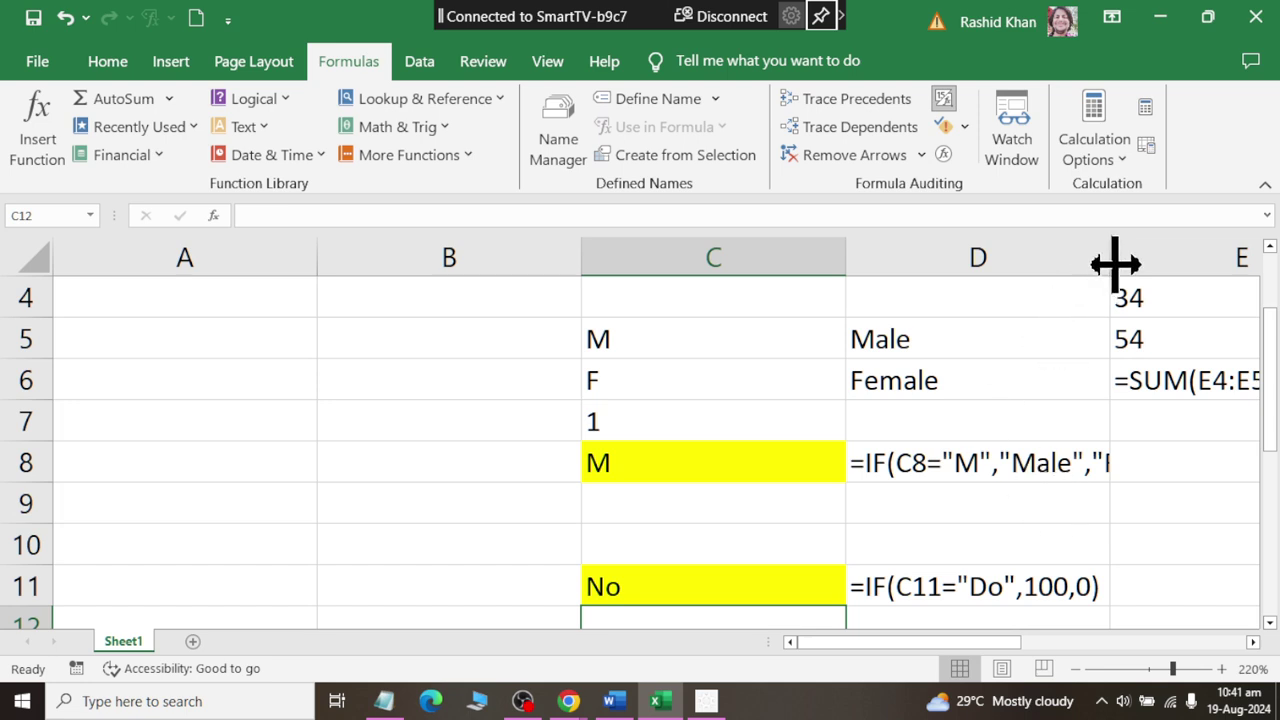
pyautogui.moveTo(1115, 263); pyautogui.dragTo(1203, 263)
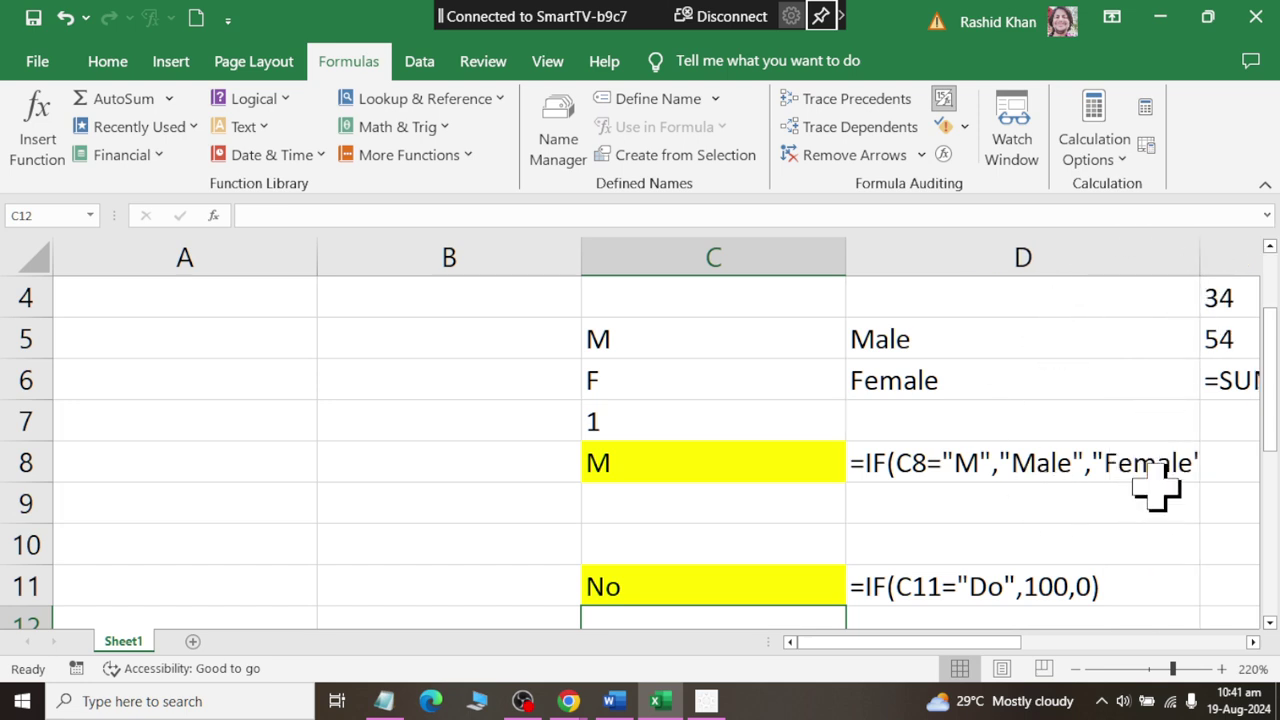
pyautogui.scroll(1, 1015, 440)
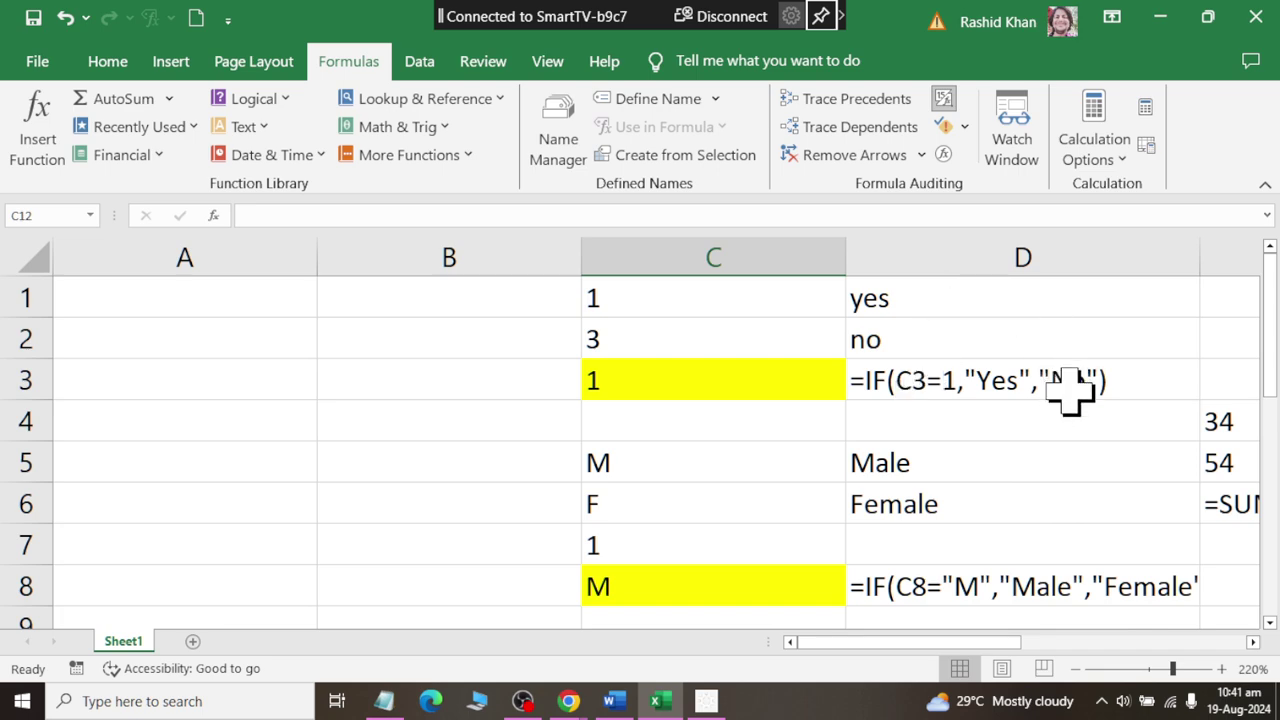
pyautogui.scroll(-1, 957, 486)
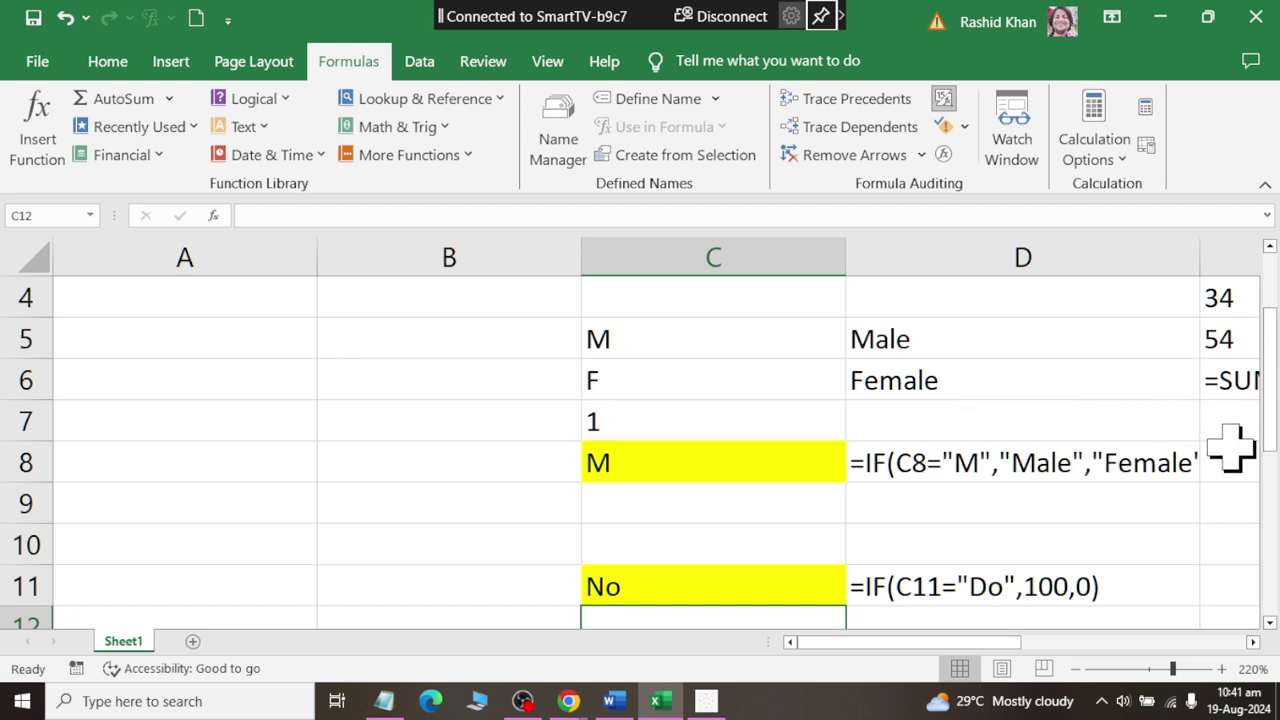
pyautogui.scroll(-2, 1143, 451)
pyautogui.scroll(1, 934, 440)
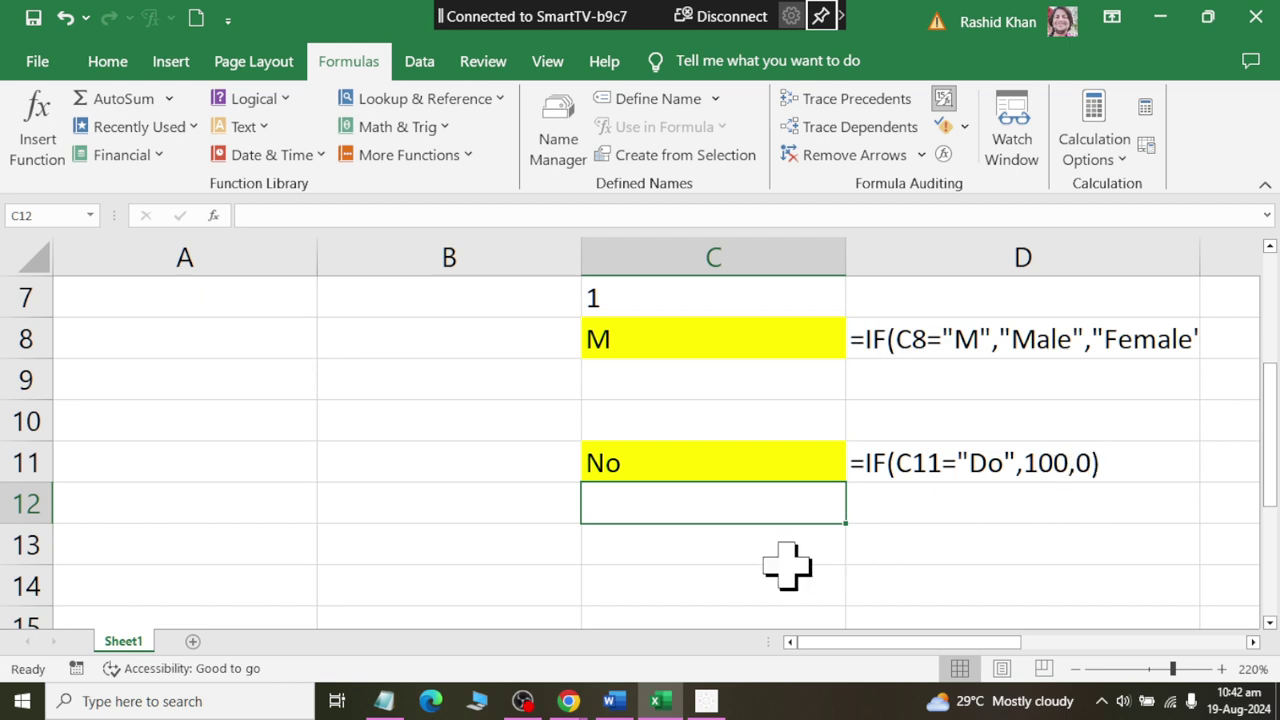
# Turn Show Formulas off and enter 55 in E14 and 10 in F14.
pyautogui.click(760, 585)
pyautogui.click(1253, 642)
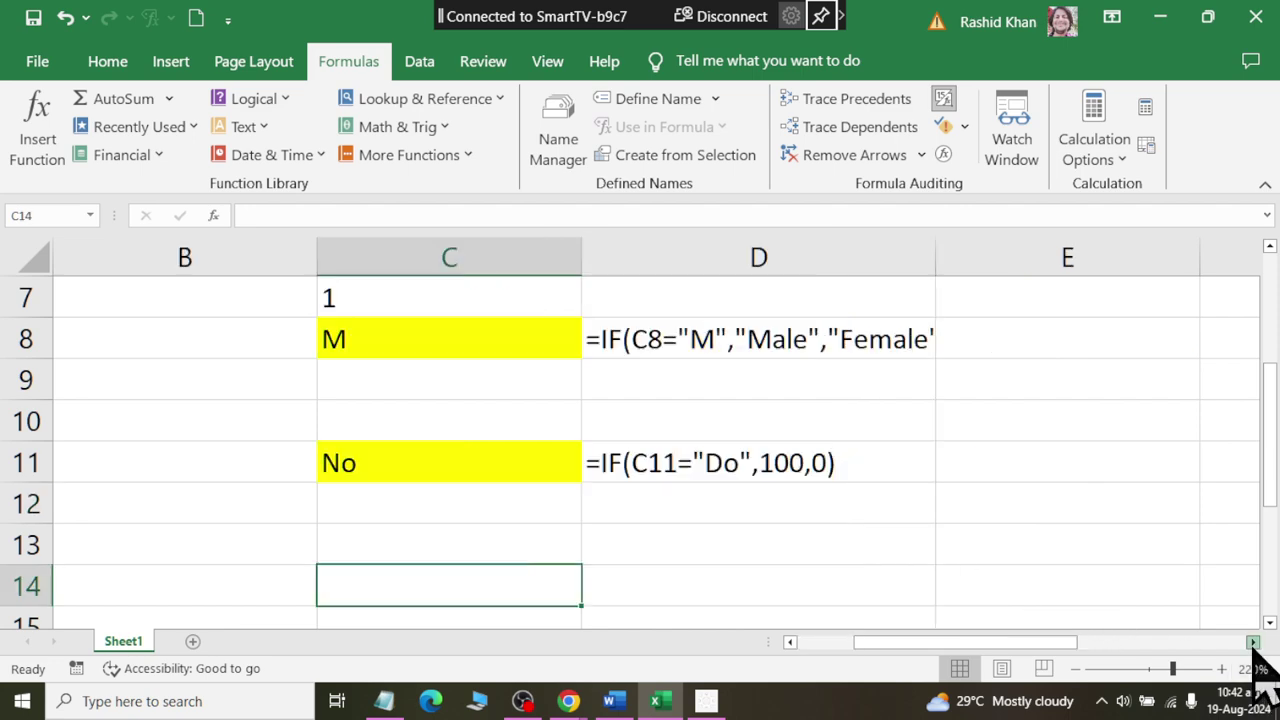
pyautogui.click(1018, 590)
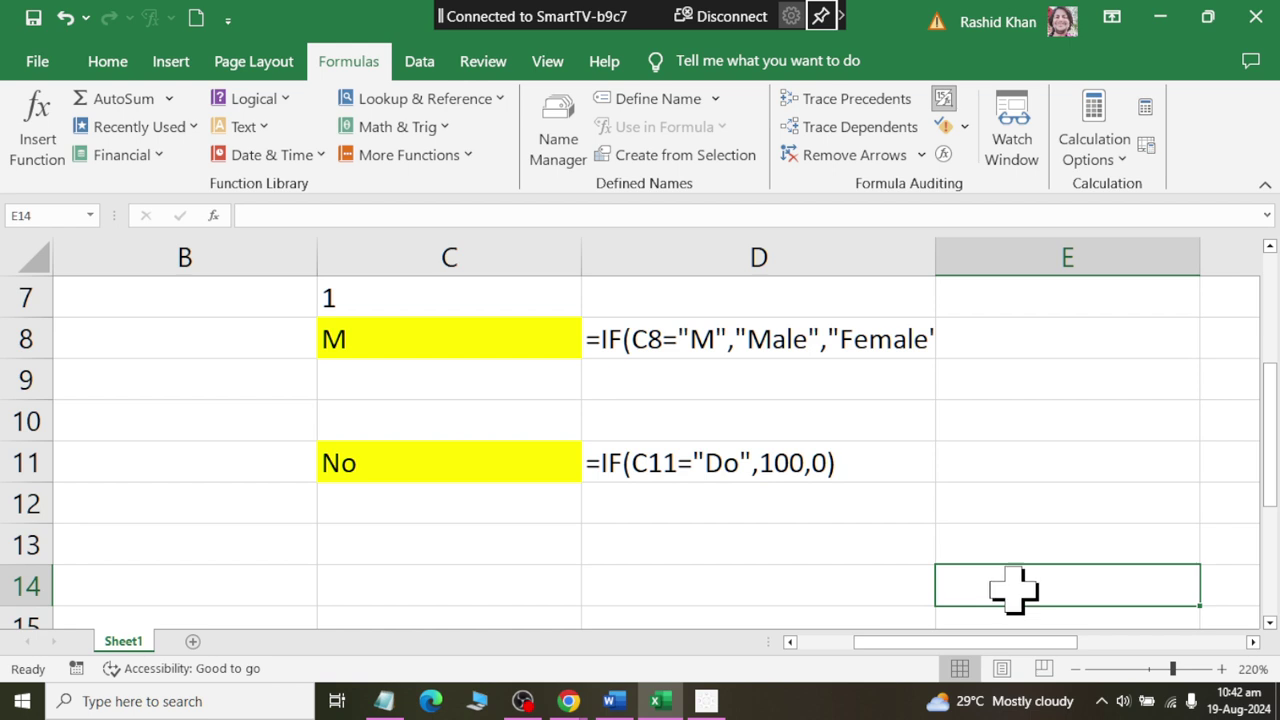
pyautogui.click(943, 98)
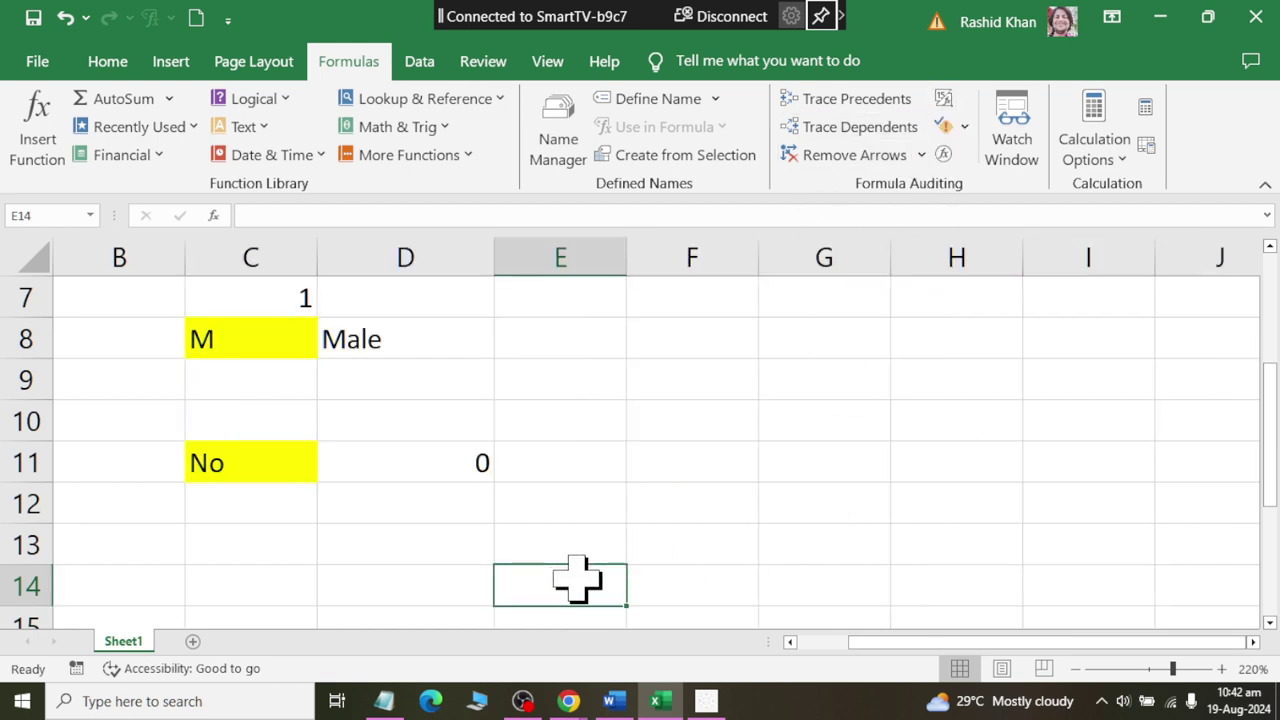
pyautogui.write('55')
pyautogui.press('Tab')
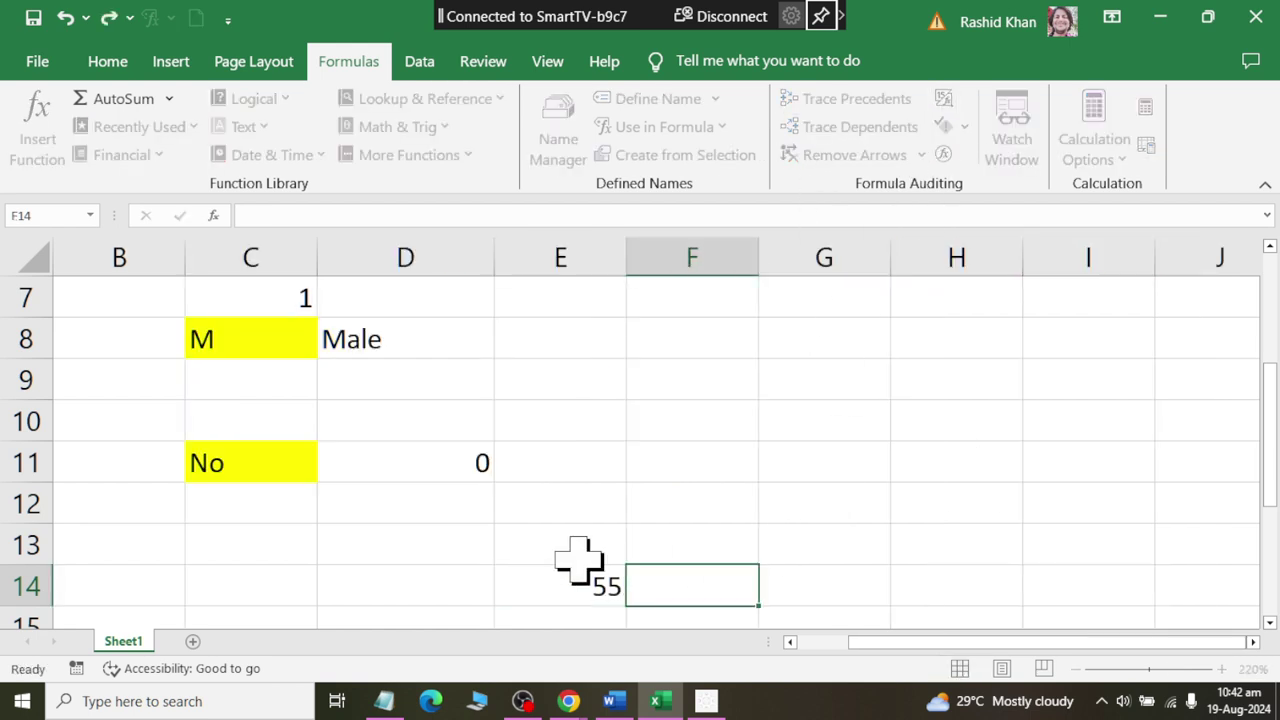
pyautogui.write('6')
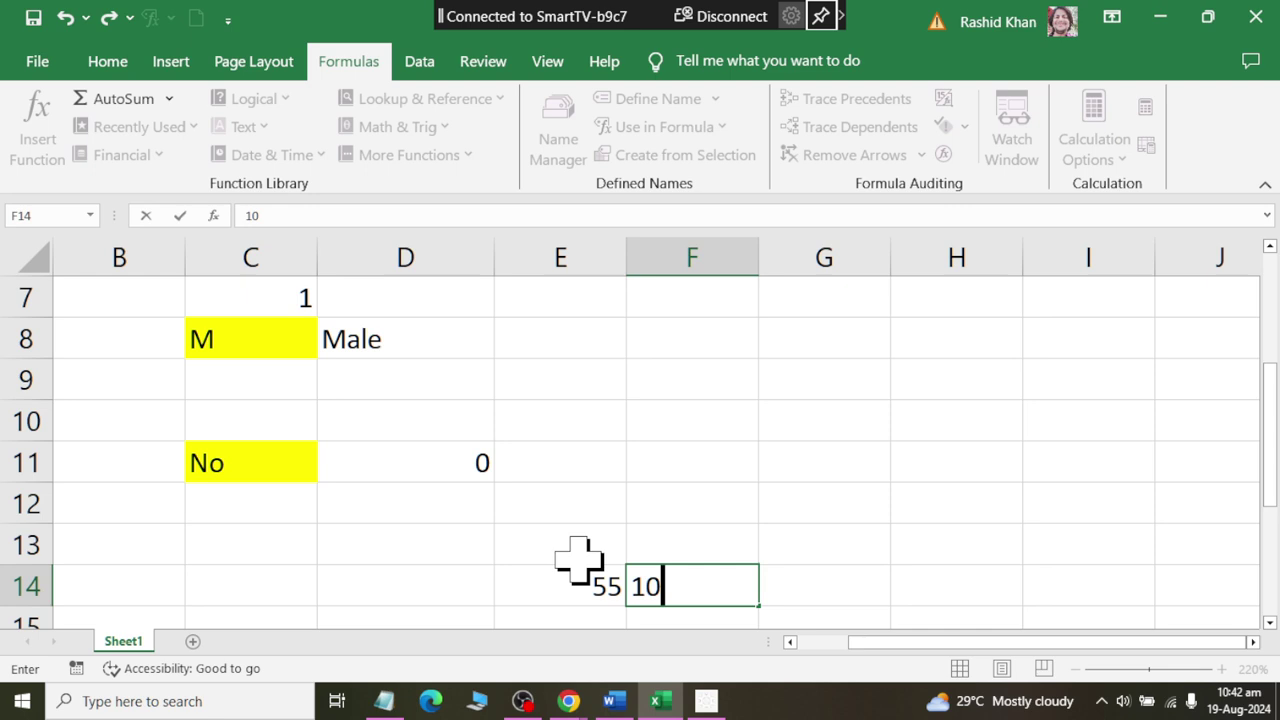
pyautogui.press('Return')
# Fill cells C14 and G14 yellow.
pyautogui.click(262, 545)
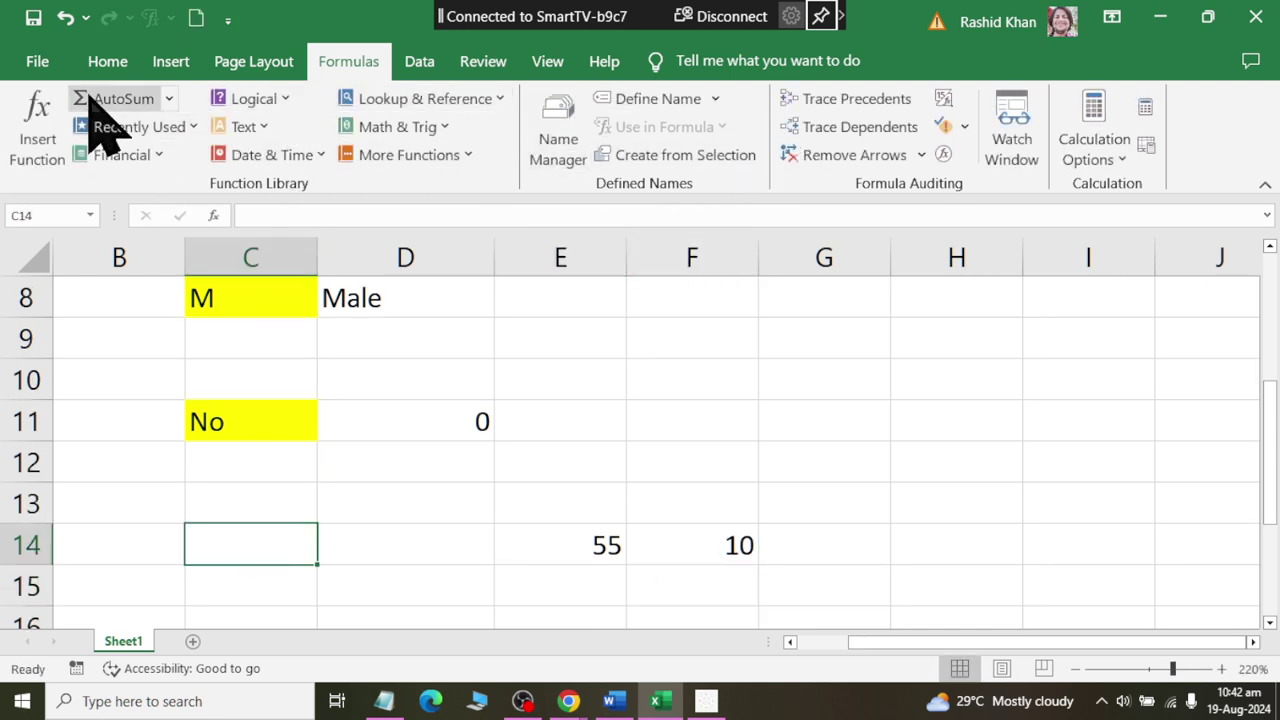
pyautogui.click(107, 64)
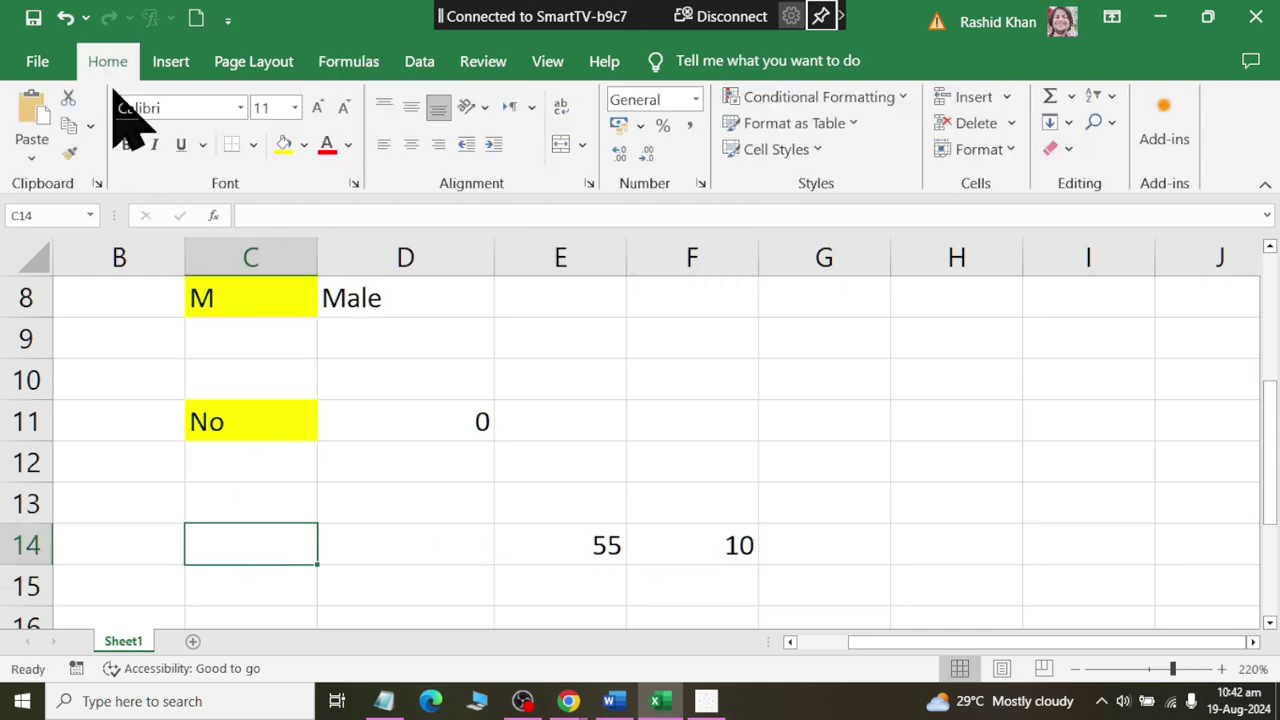
pyautogui.click(284, 143)
pyautogui.click(824, 545)
pyautogui.click(284, 143)
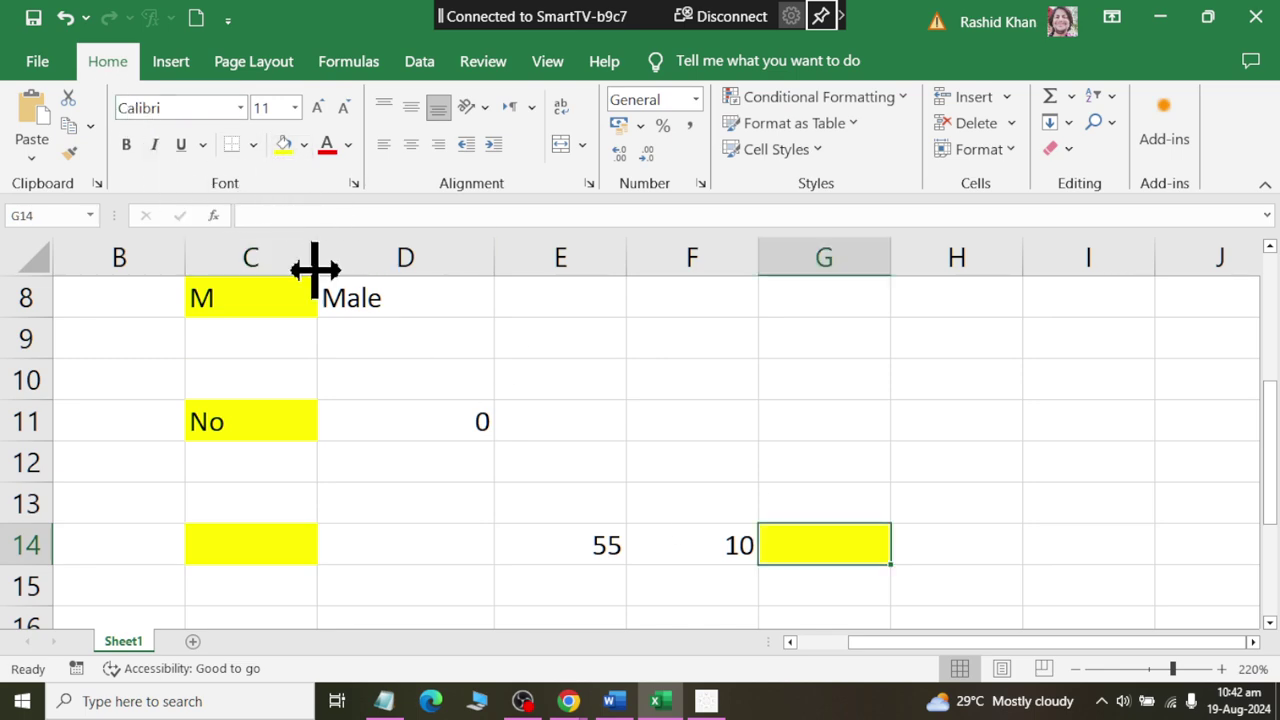
# Start an IF function in D14 from the Logical functions list.
pyautogui.click(357, 551)
pyautogui.write('=')
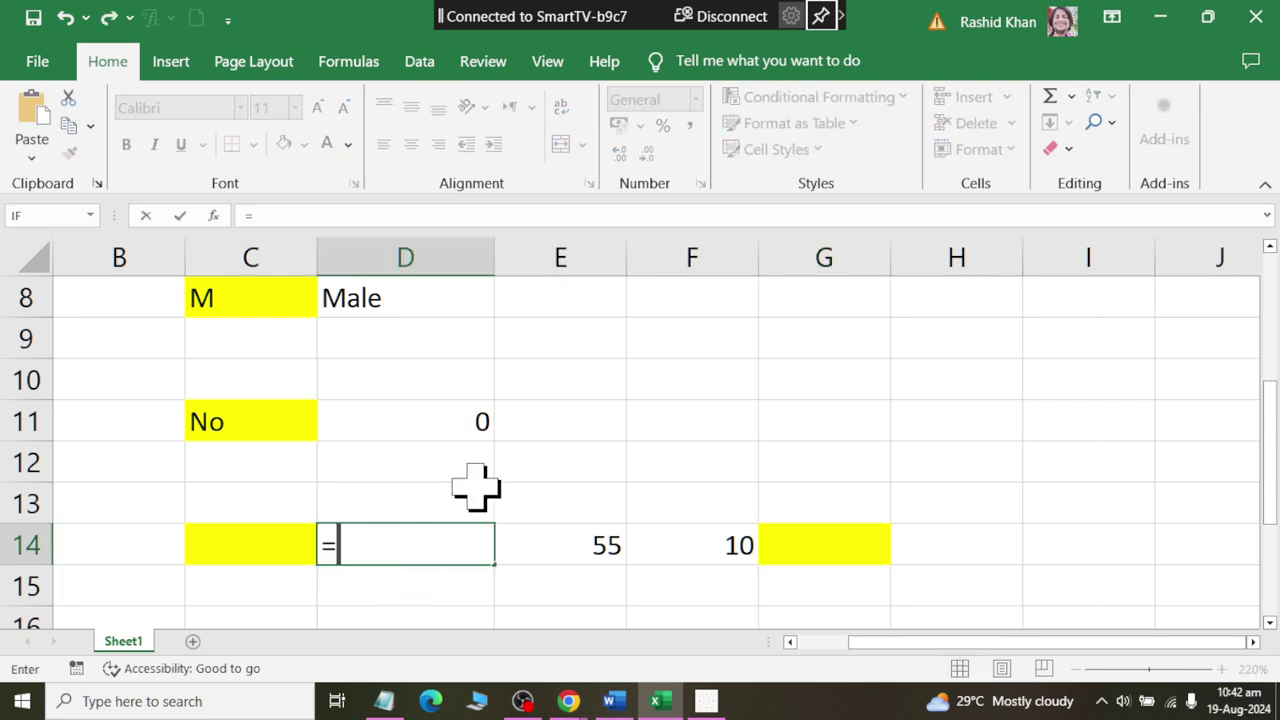
pyautogui.write('if')
pyautogui.press('Escape')
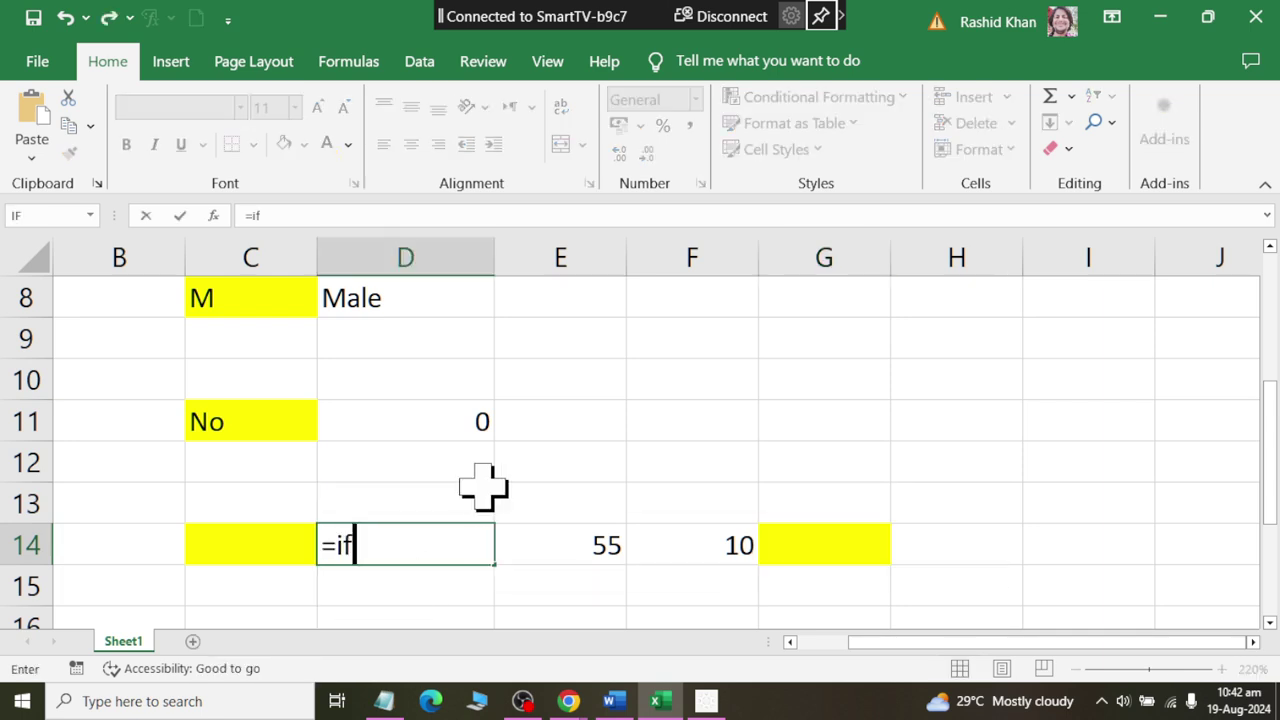
pyautogui.press('Escape')
pyautogui.click(348, 61)
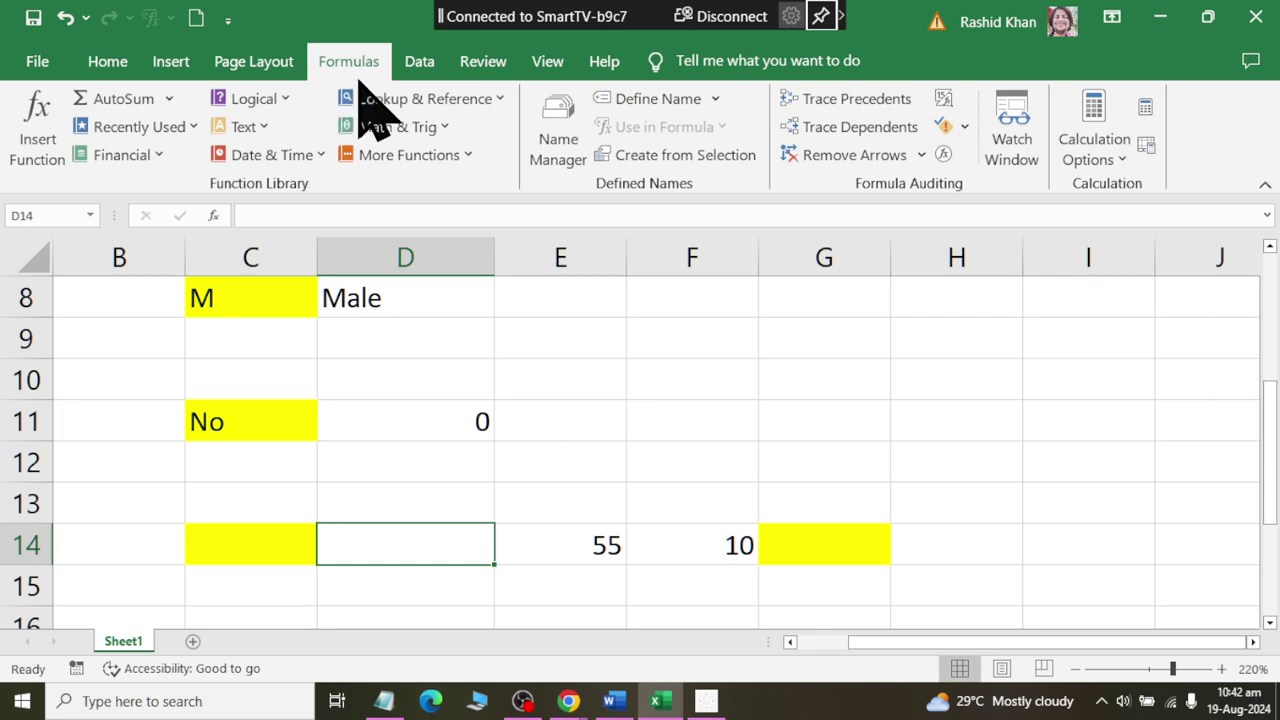
pyautogui.click(270, 100)
# Insert IF in D14 testing C14="Plus", with SUM(E14+F14) as the true result.
pyautogui.click(296, 182)
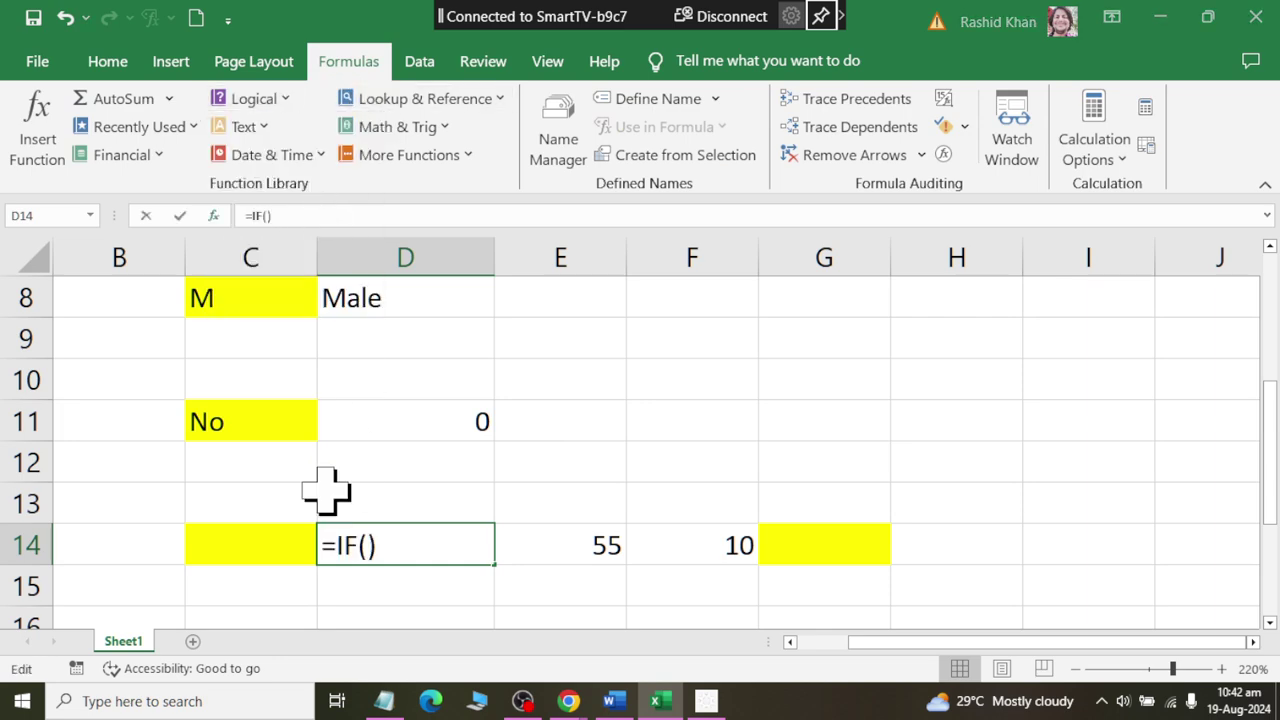
pyautogui.click(290, 545)
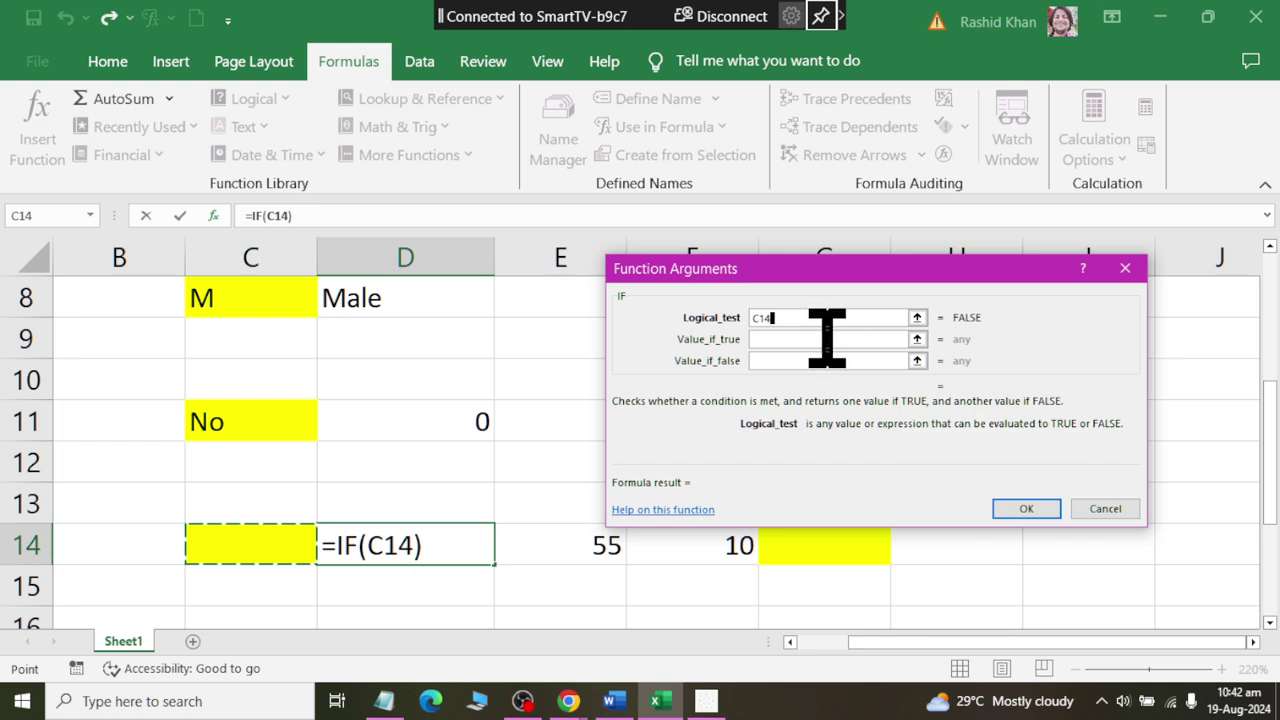
pyautogui.write('="Plu')
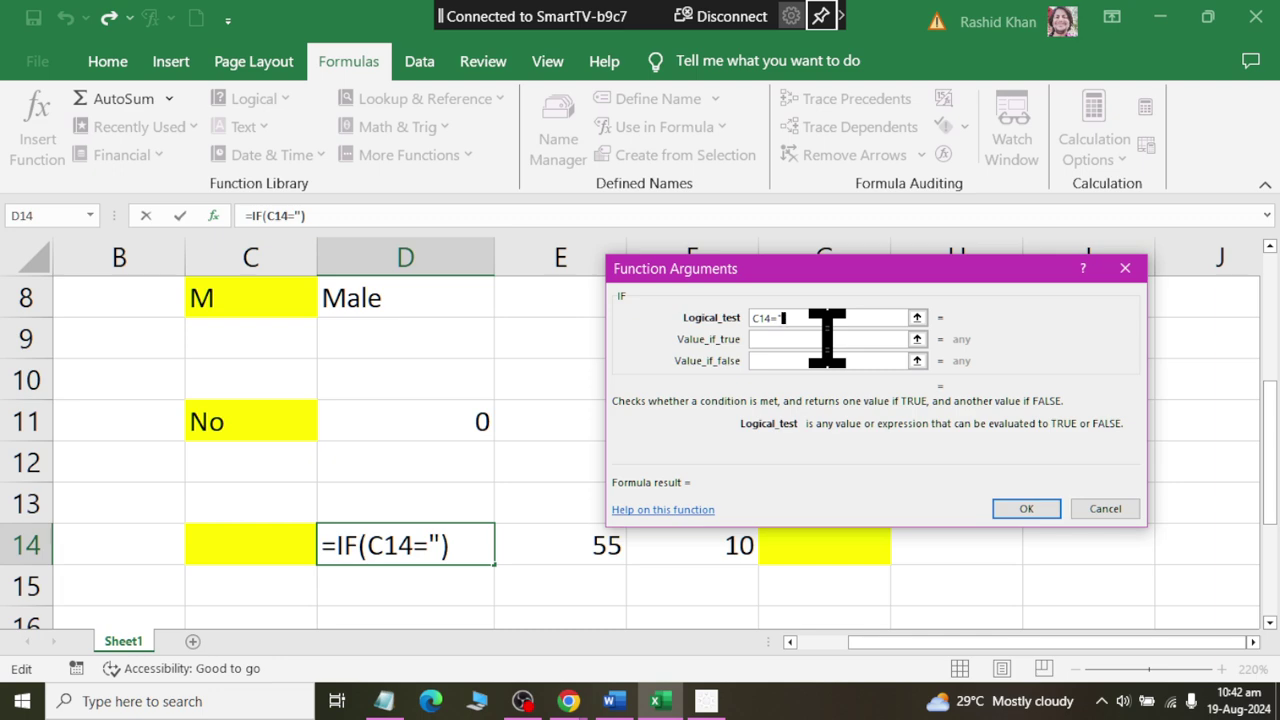
pyautogui.write('s')
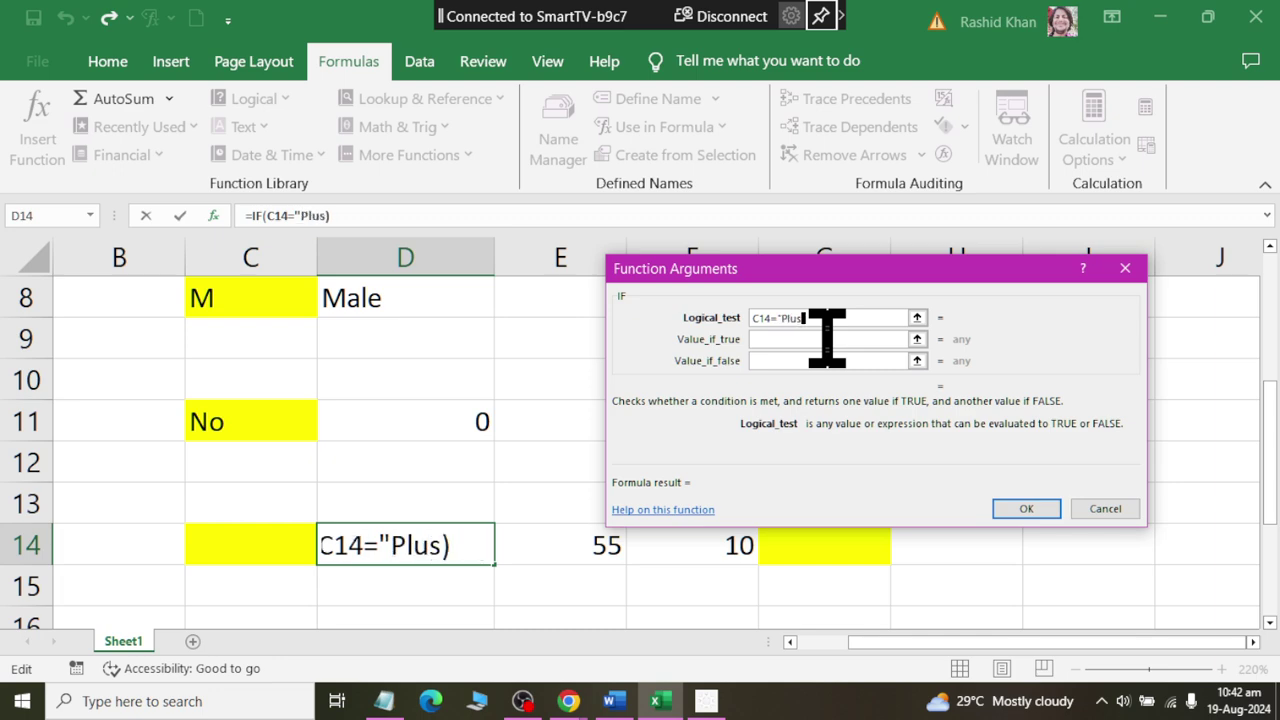
pyautogui.write('"')
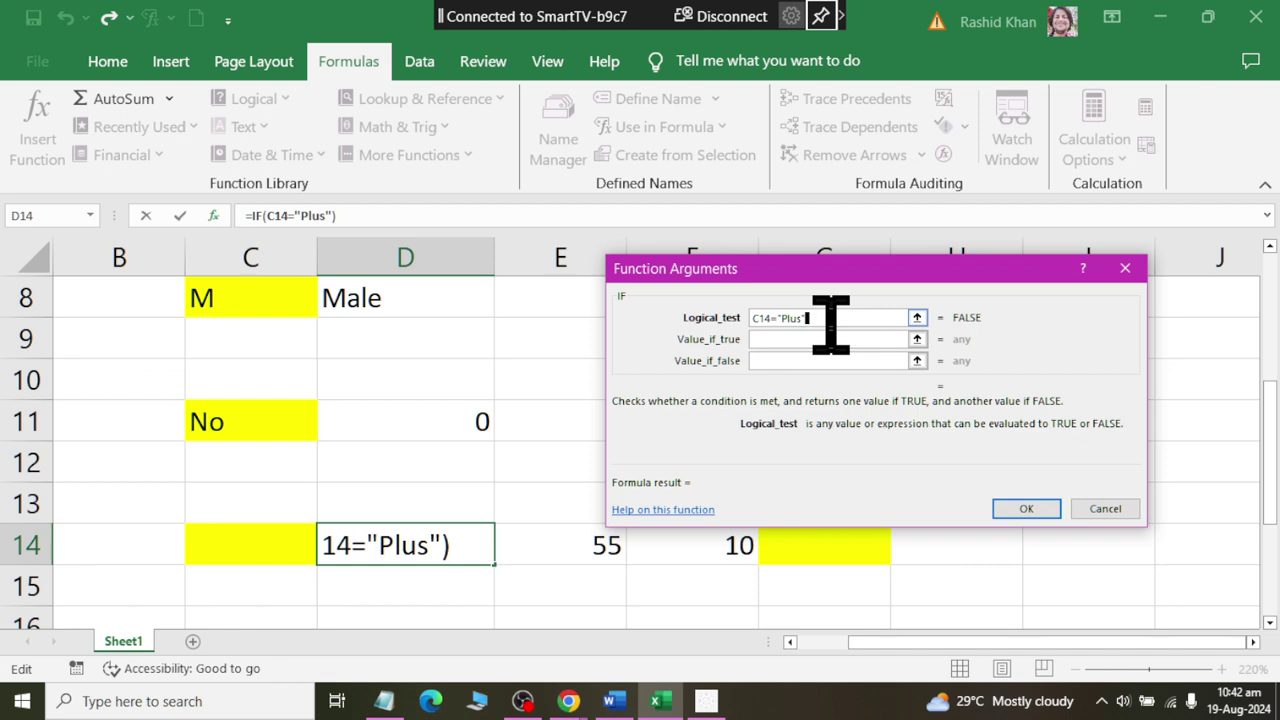
pyautogui.click(826, 339)
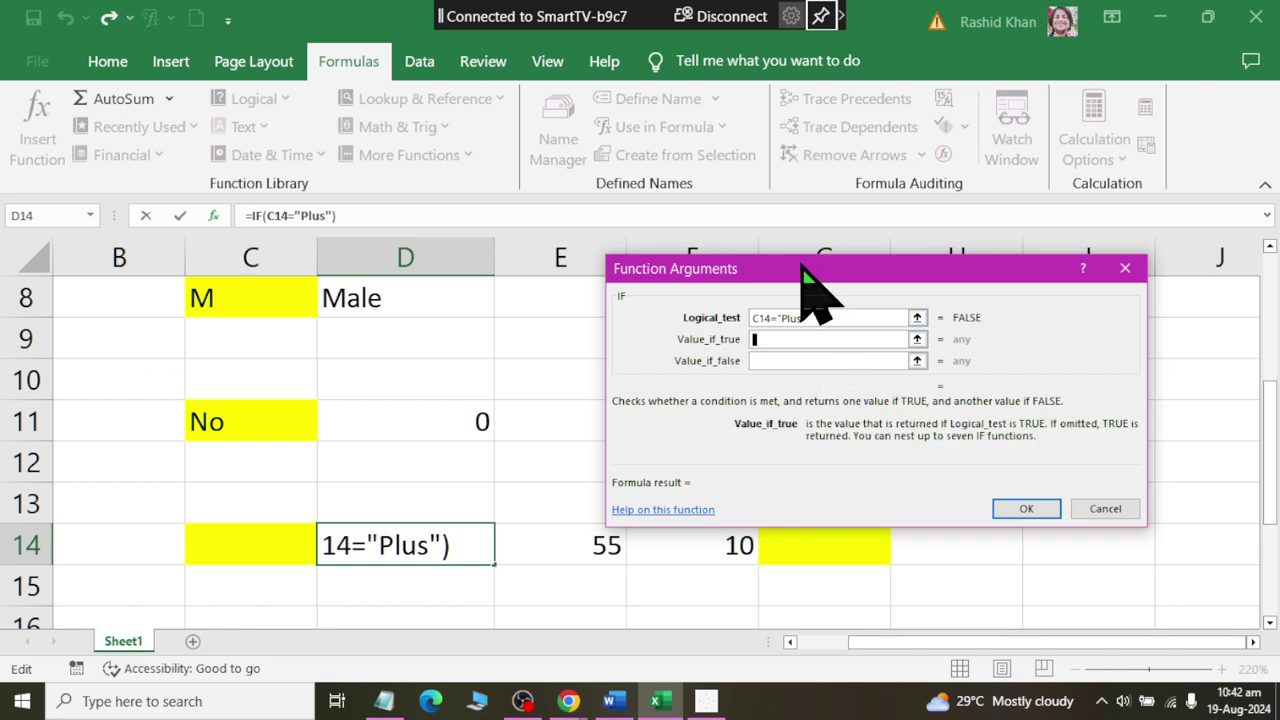
pyautogui.moveTo(802, 266); pyautogui.dragTo(695, 105)
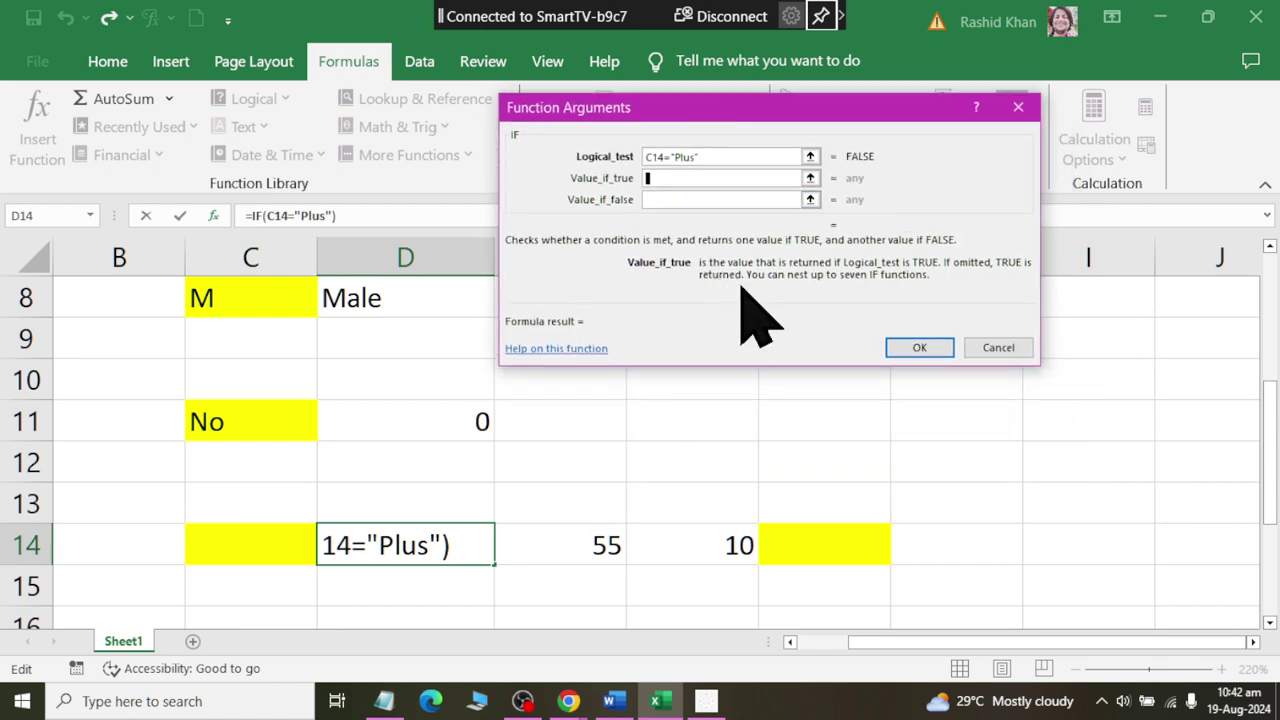
pyautogui.write('su')
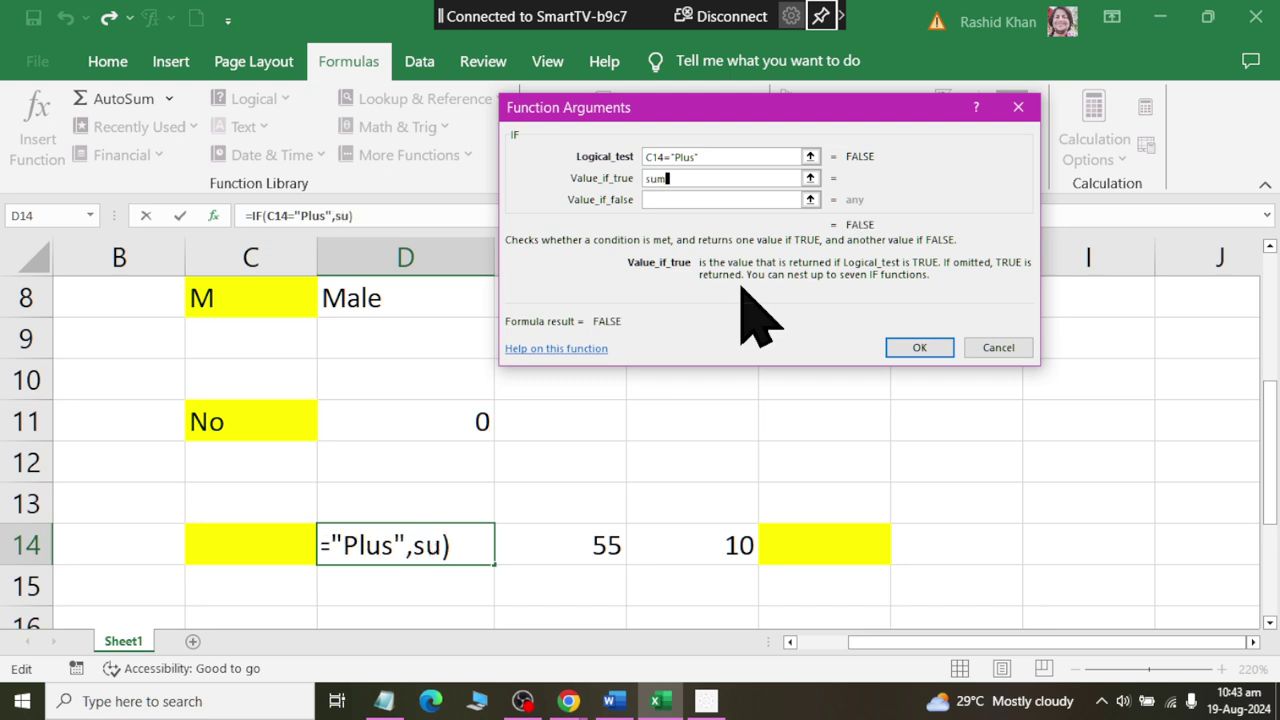
pyautogui.write('m(')
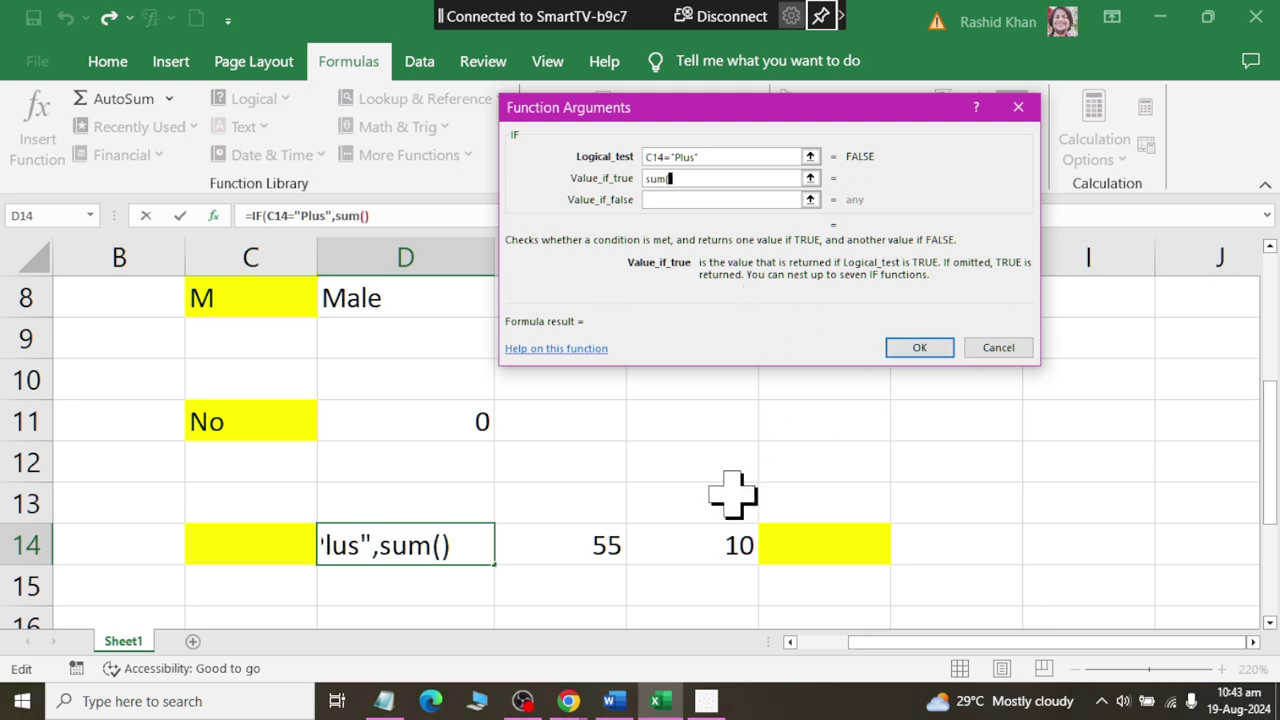
pyautogui.click(591, 540)
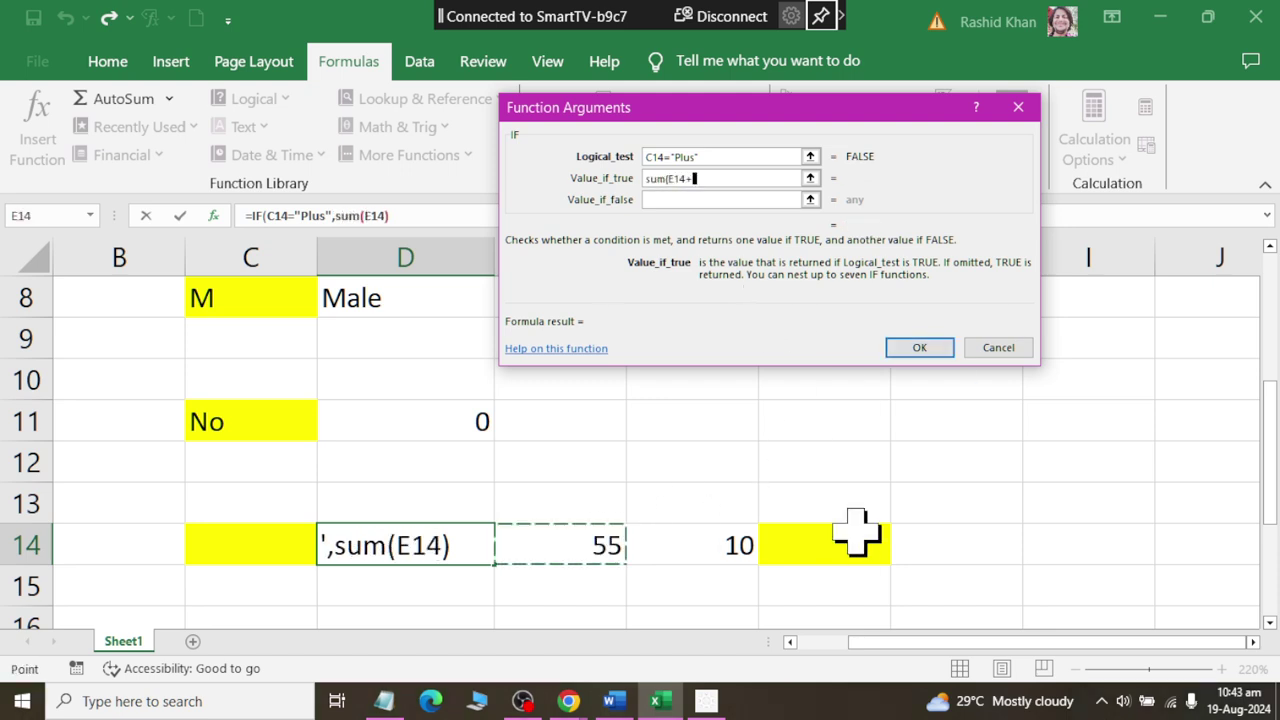
pyautogui.click(703, 552)
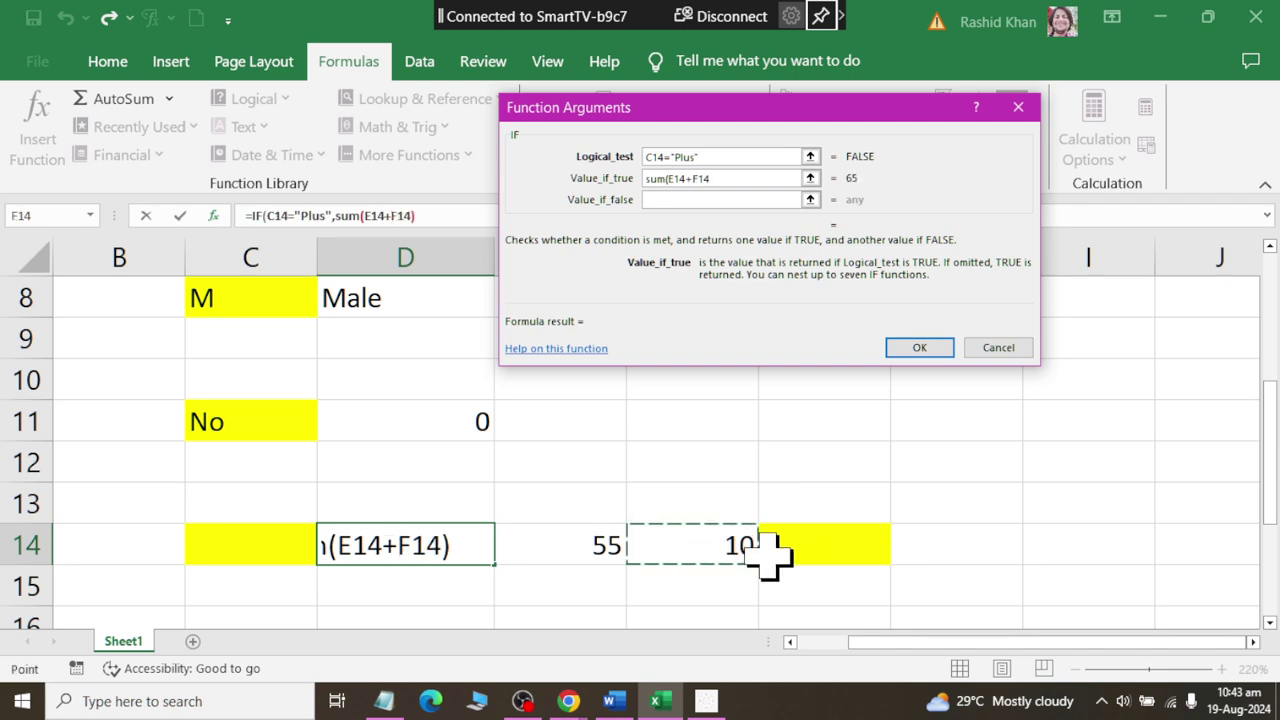
pyautogui.write(')')
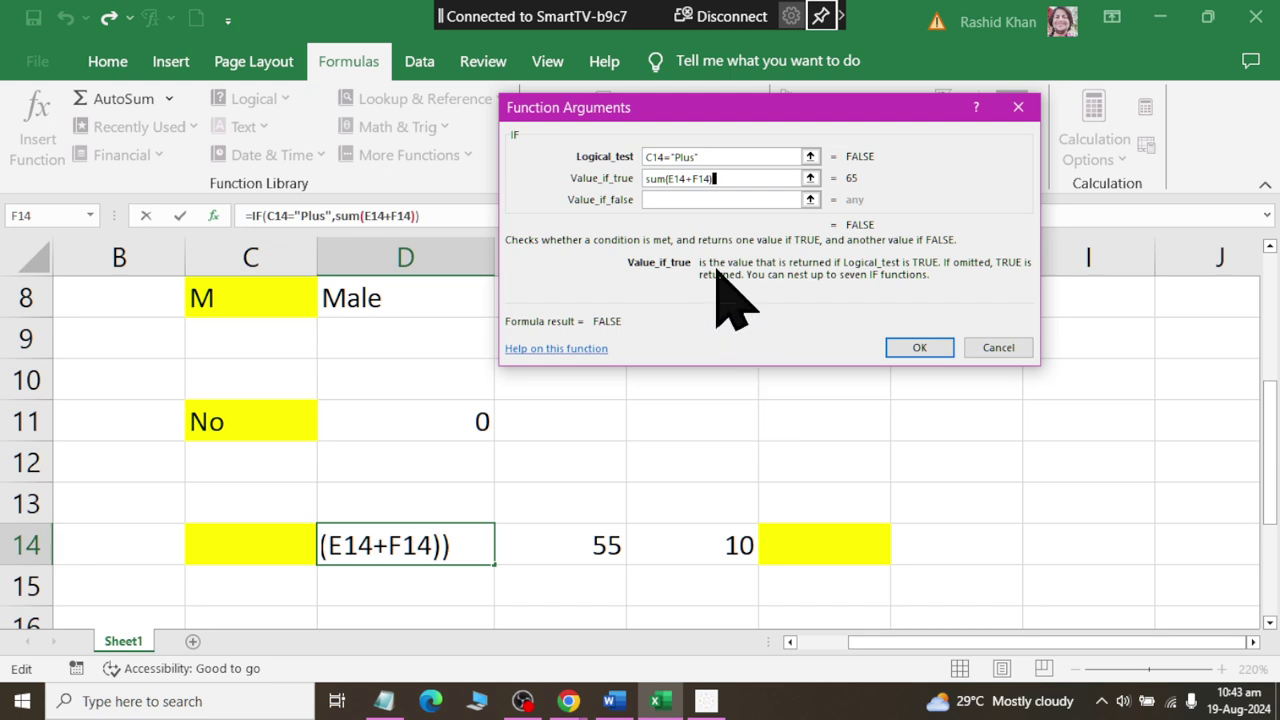
# Set the false result to SUM(E14-F14) and confirm the formula, giving 45.
pyautogui.click(695, 199)
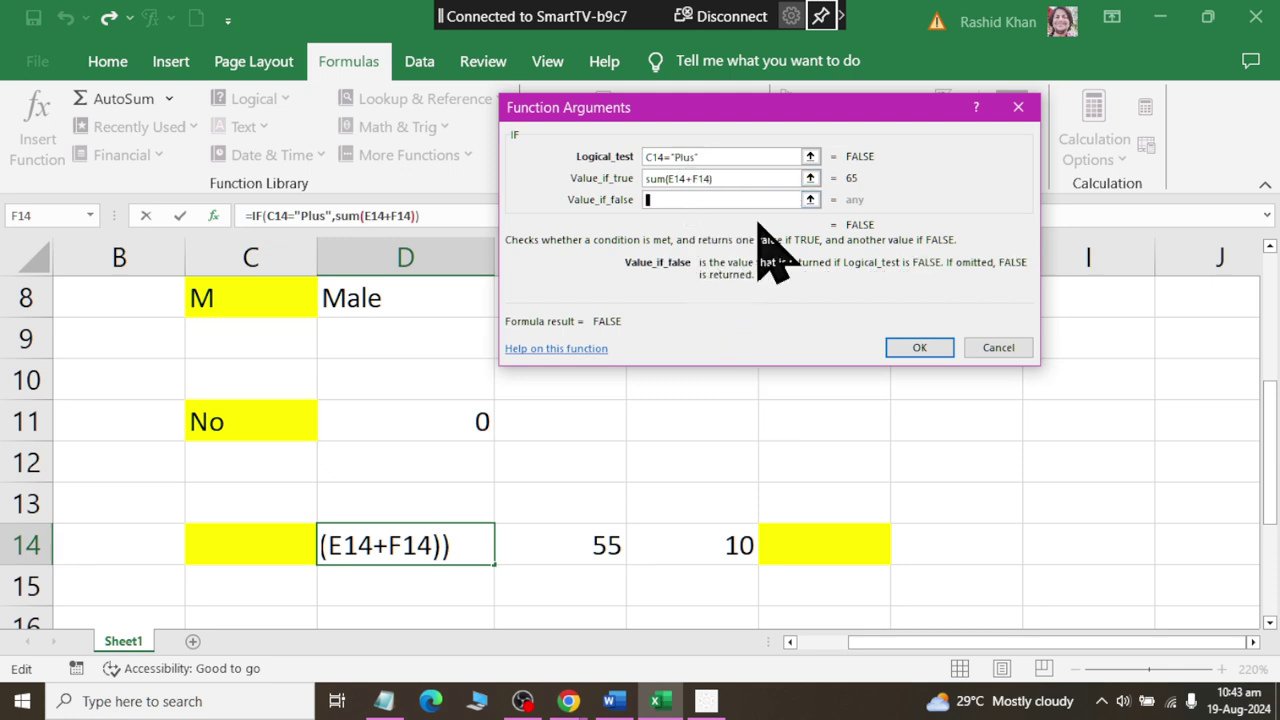
pyautogui.write('s')
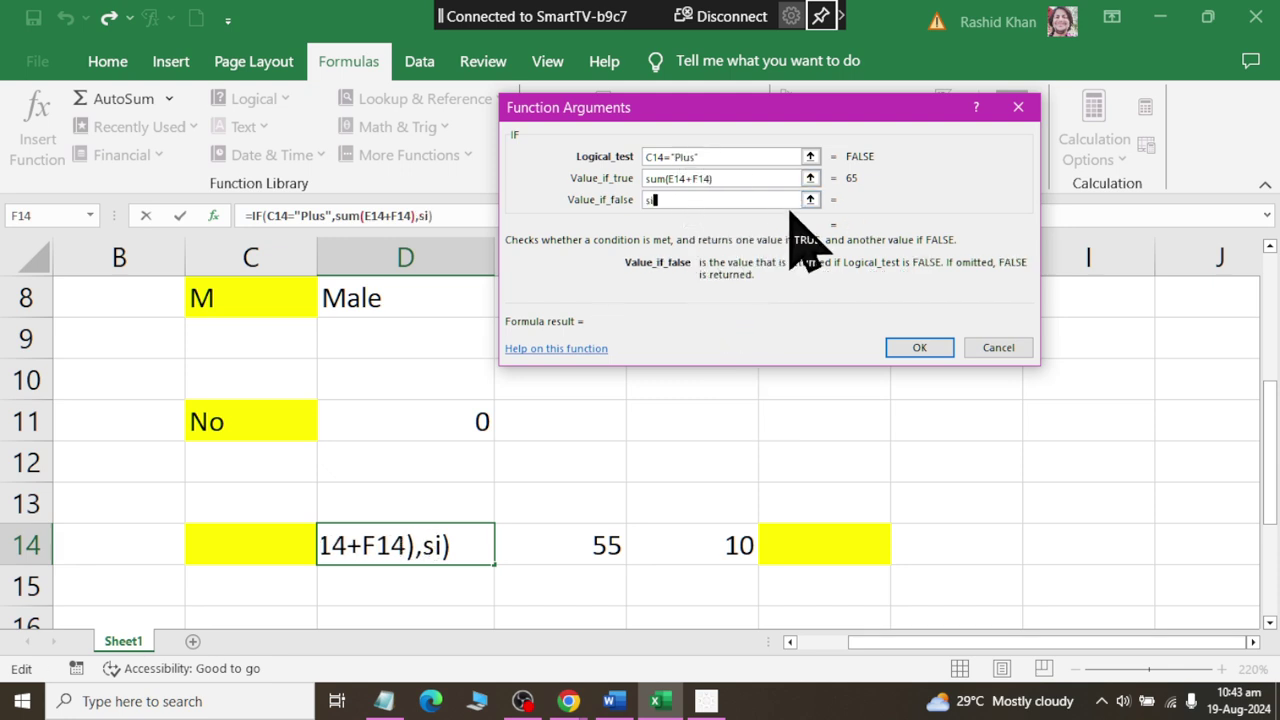
pyautogui.write('um(')
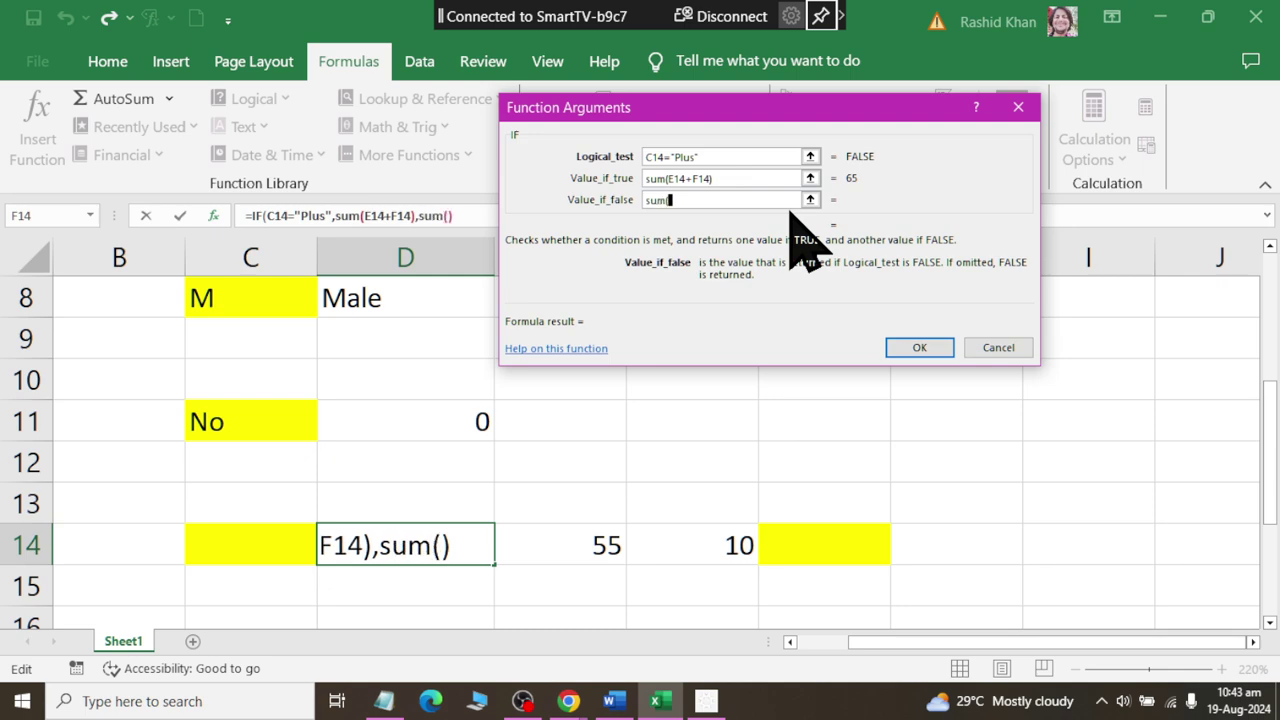
pyautogui.click(600, 545)
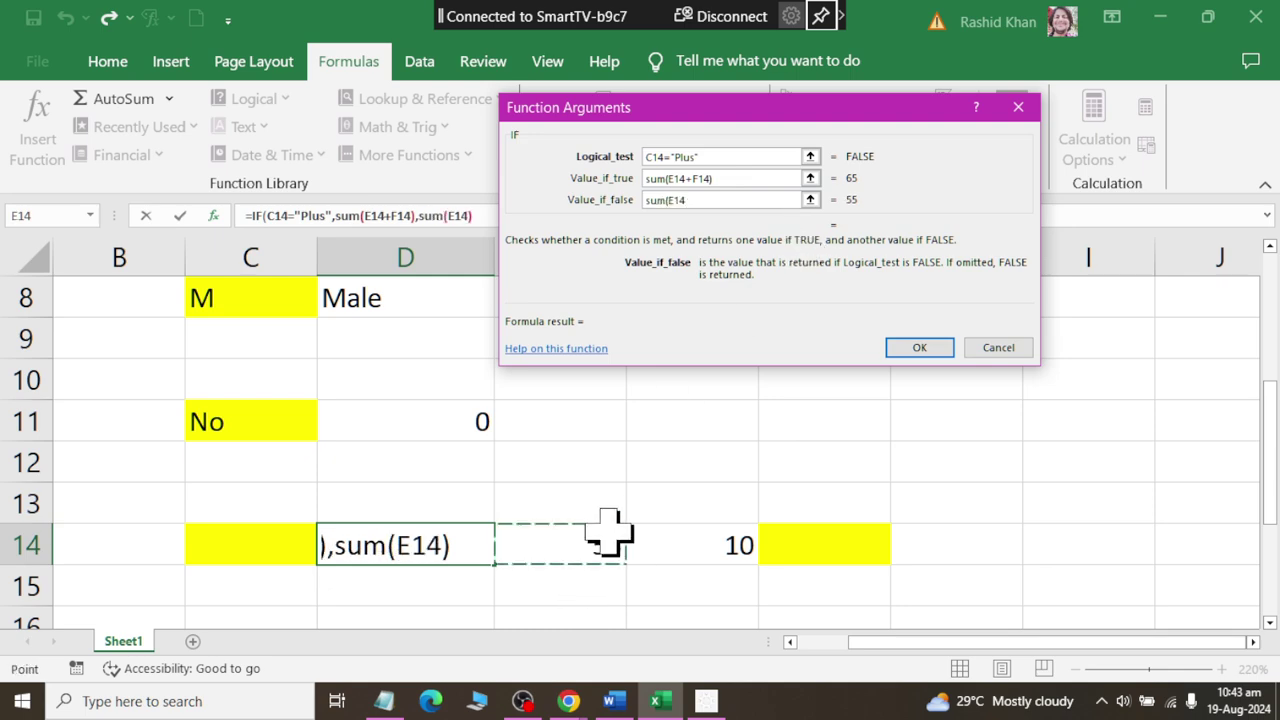
pyautogui.write('-')
pyautogui.click(697, 535)
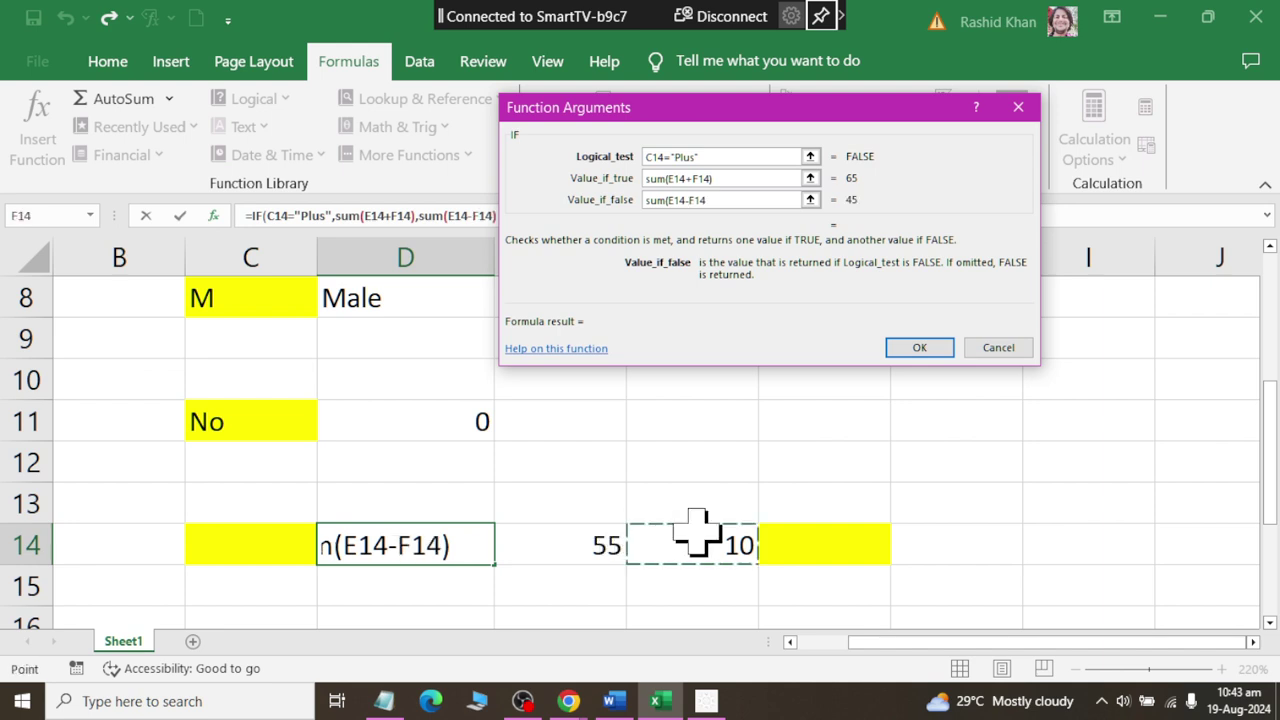
pyautogui.write(')')
pyautogui.click(922, 347)
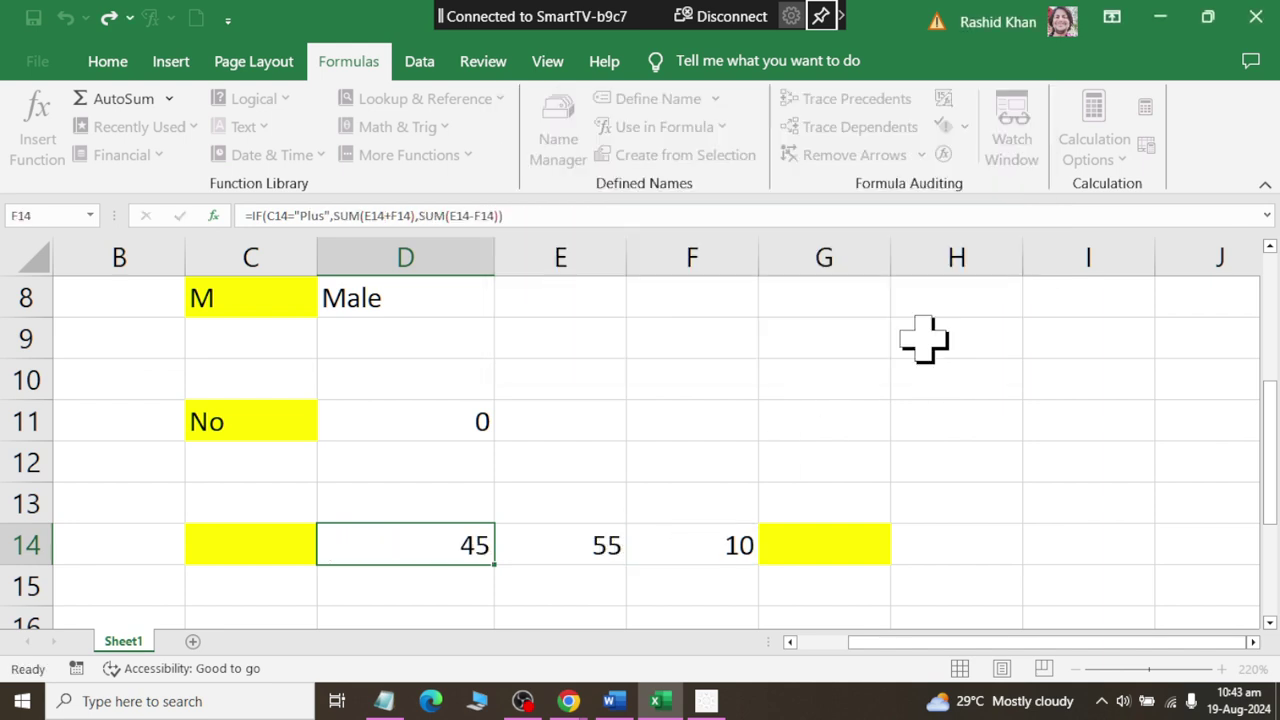
# Enter Plus in C14 so D14 adds the values to 65.
pyautogui.click(188, 538)
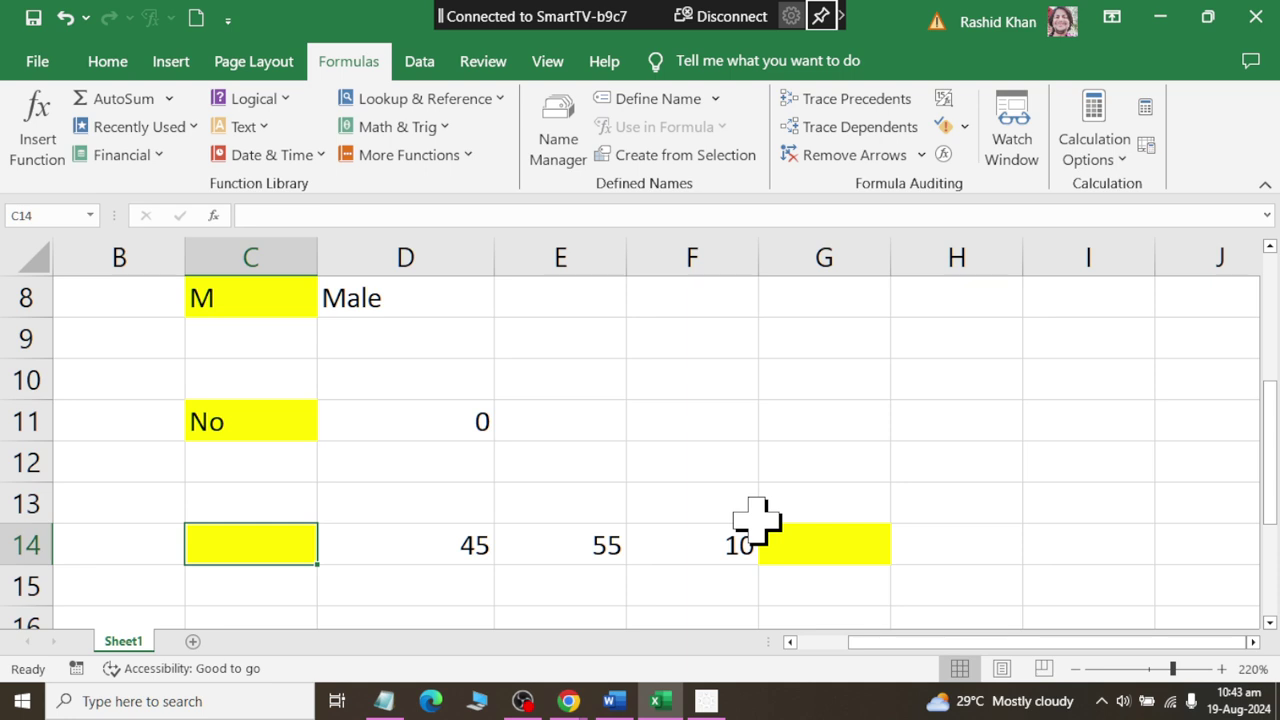
pyautogui.write('Plus')
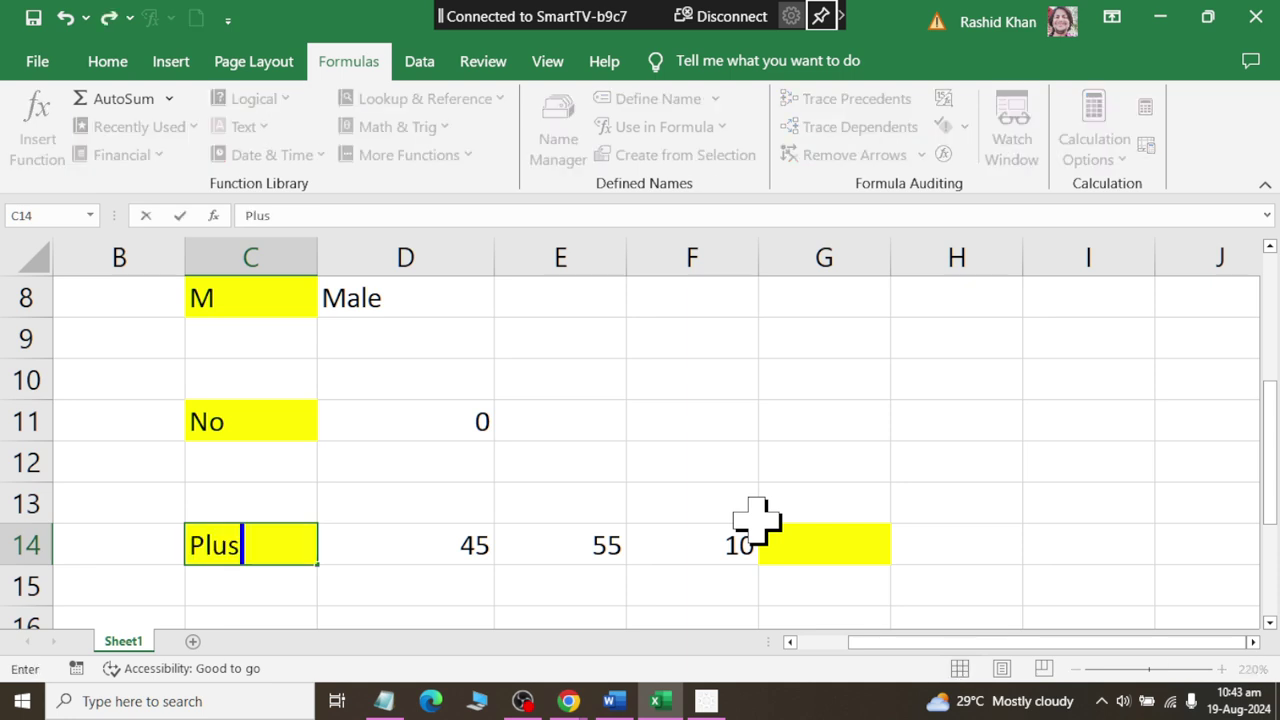
pyautogui.press('Return')
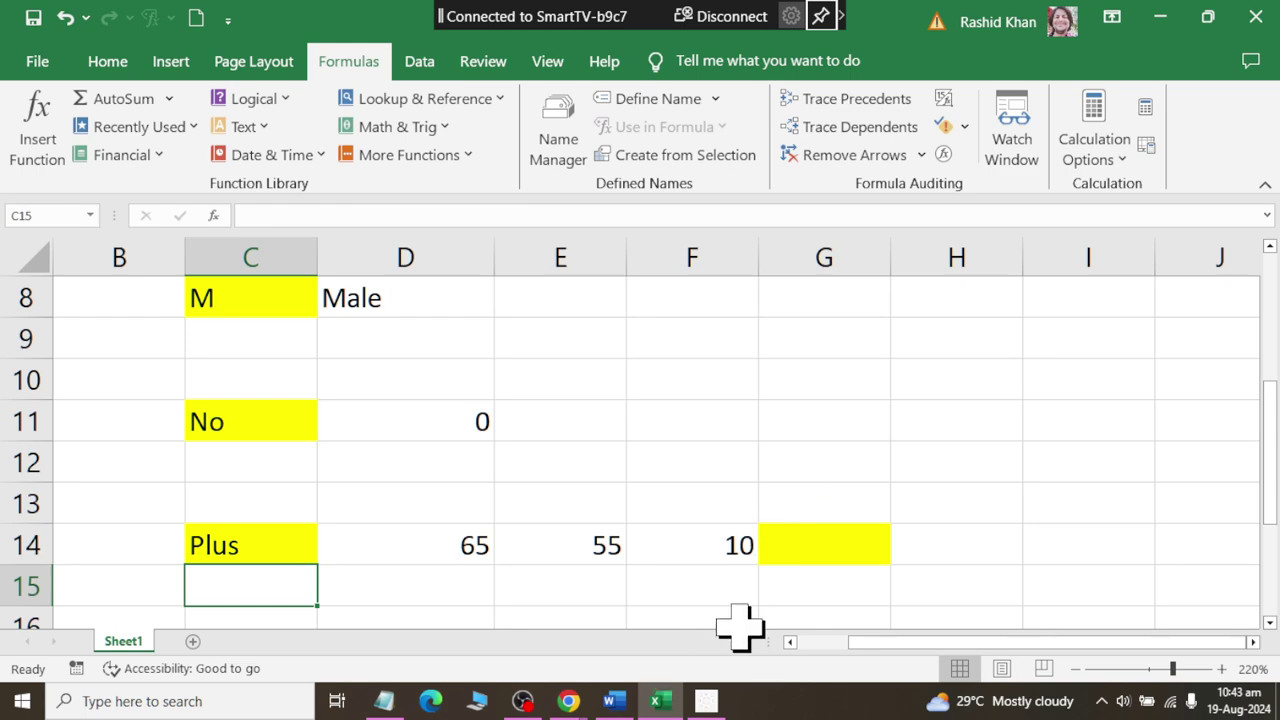
# Fill the D14 formula cell light blue.
pyautogui.click(476, 556)
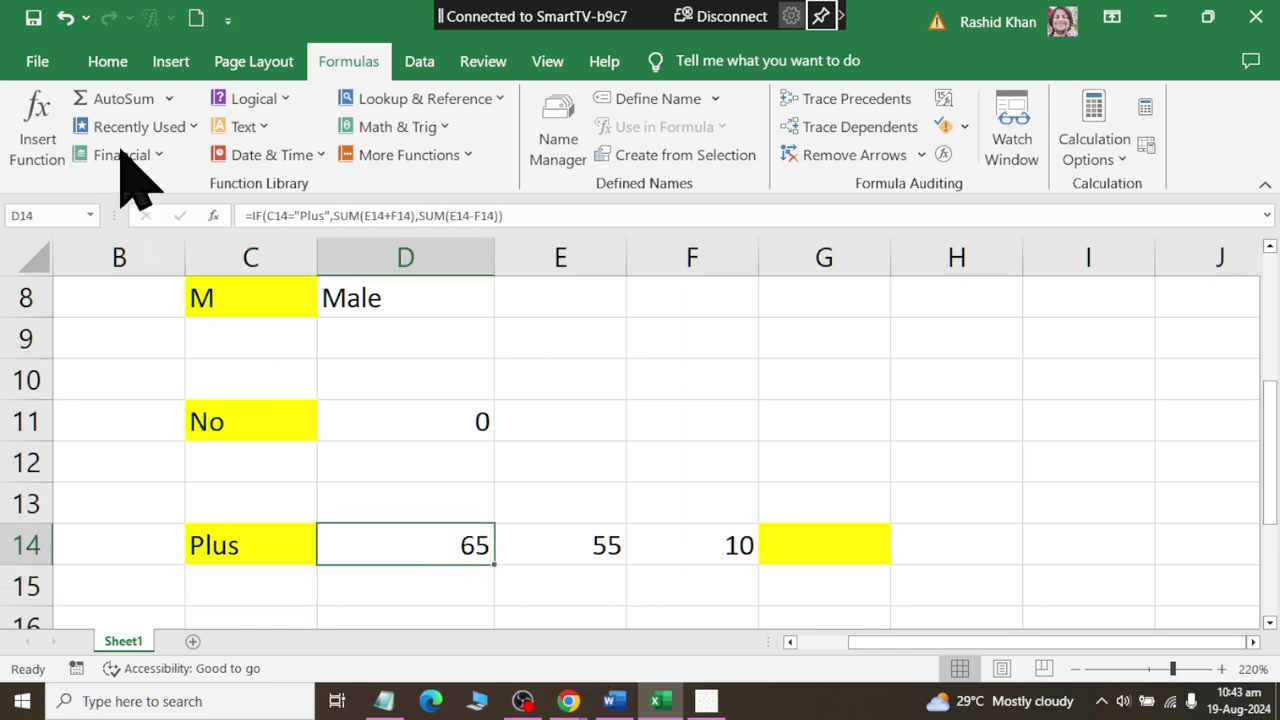
pyautogui.click(110, 62)
pyautogui.click(304, 144)
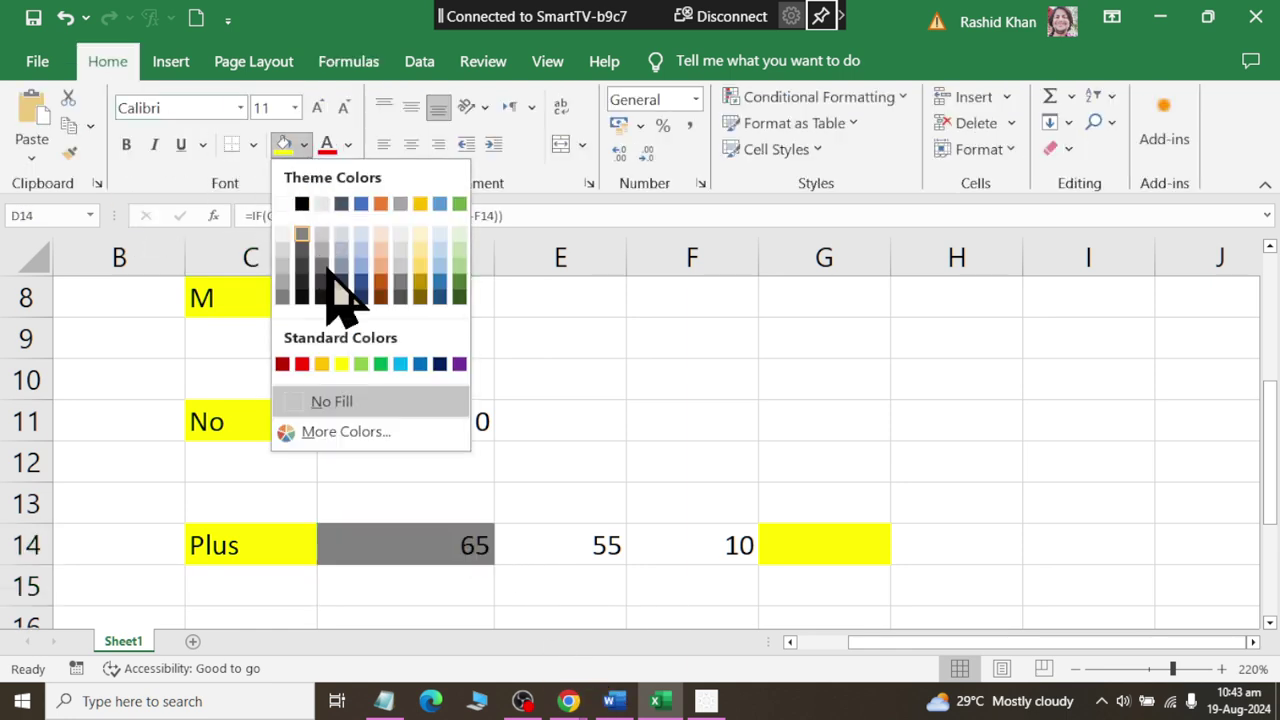
pyautogui.click(443, 252)
pyautogui.click(480, 462)
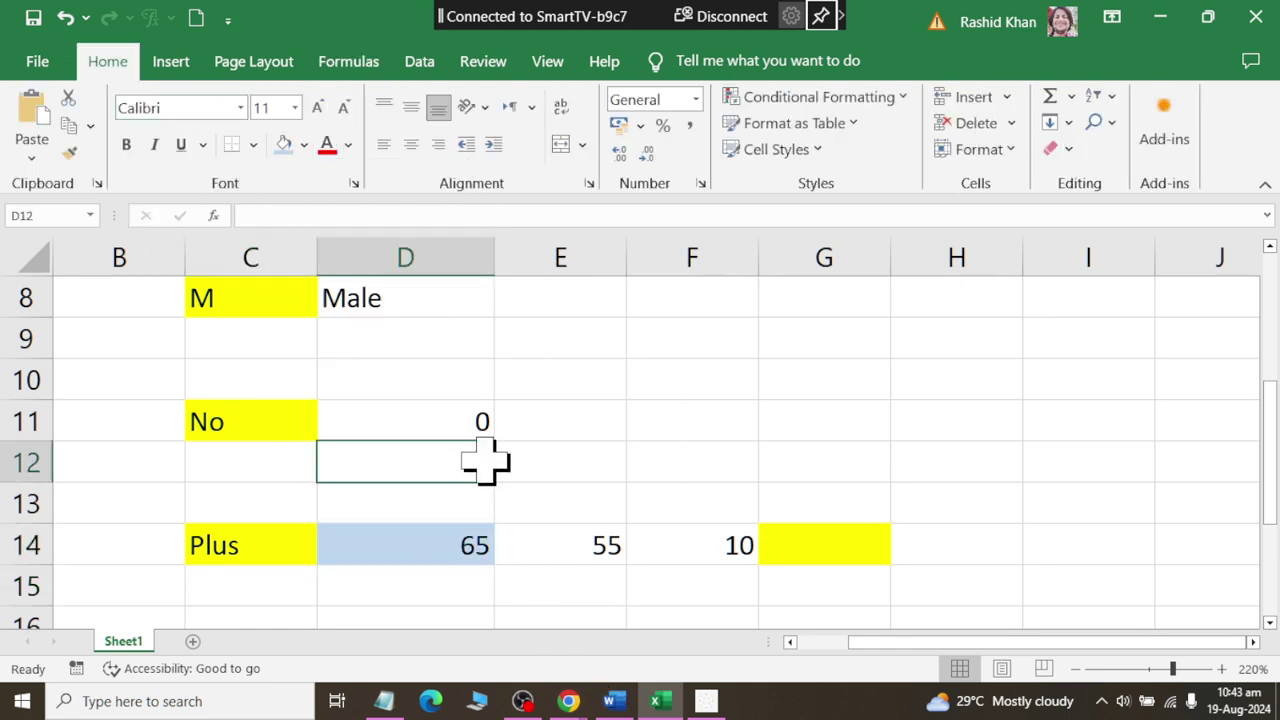
# Change C14 to Minus so D14 returns 45.
pyautogui.click(290, 556)
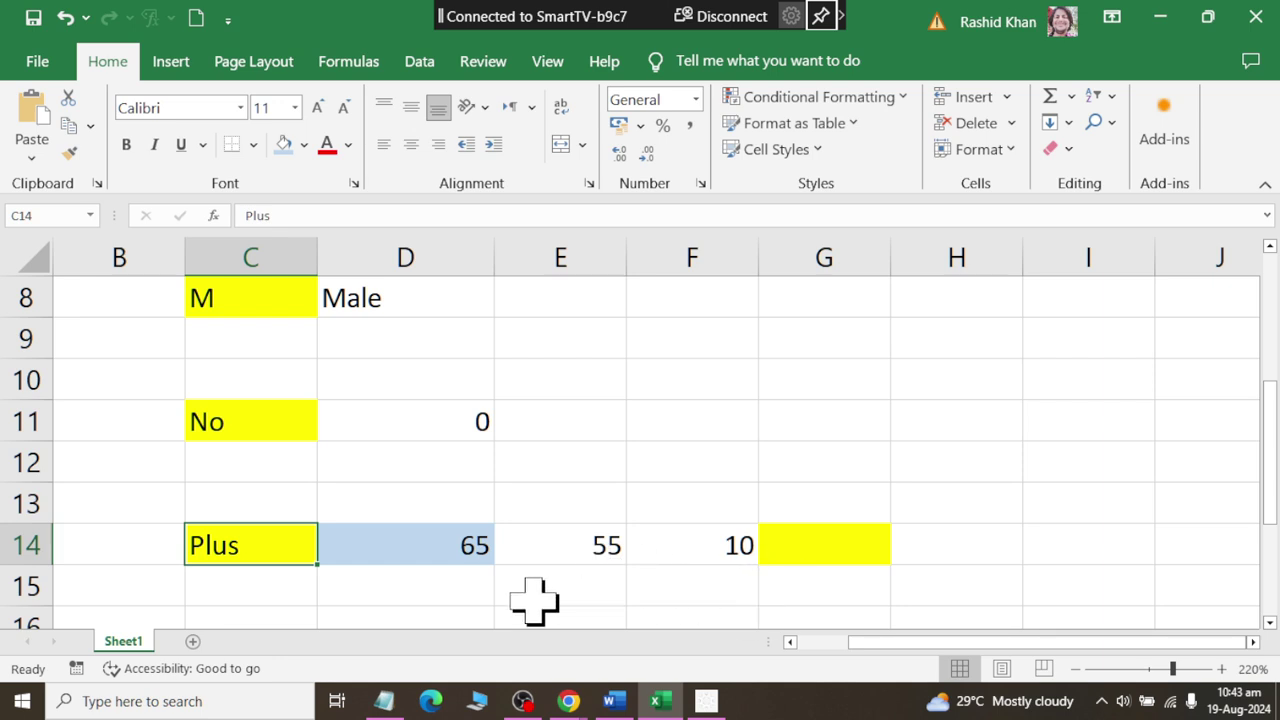
pyautogui.write('M')
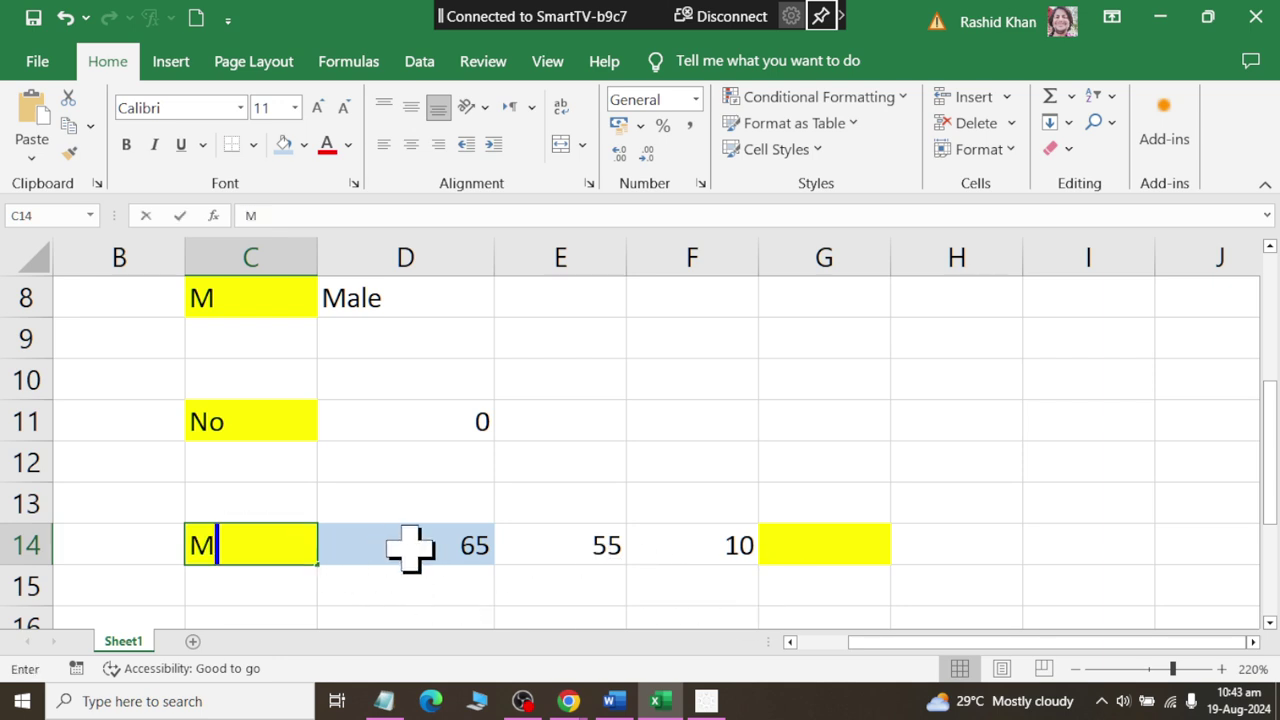
pyautogui.write('inus')
pyautogui.press('Return')
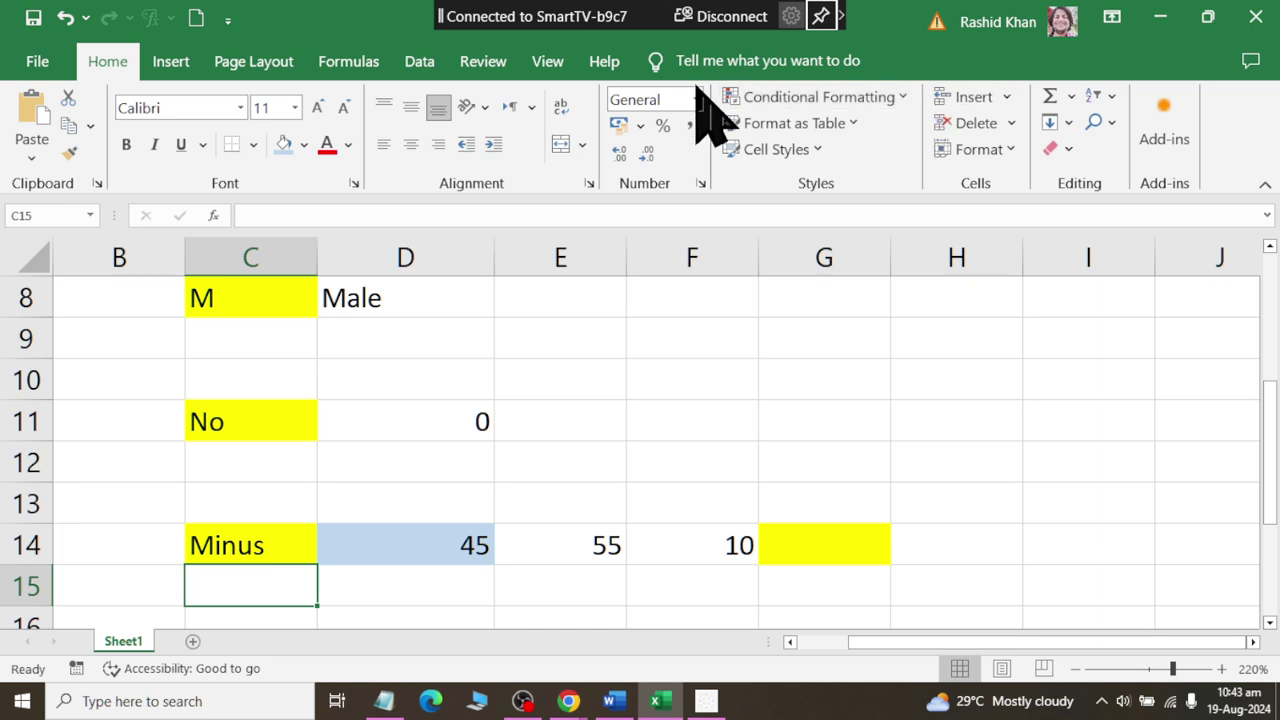
pyautogui.click(349, 61)
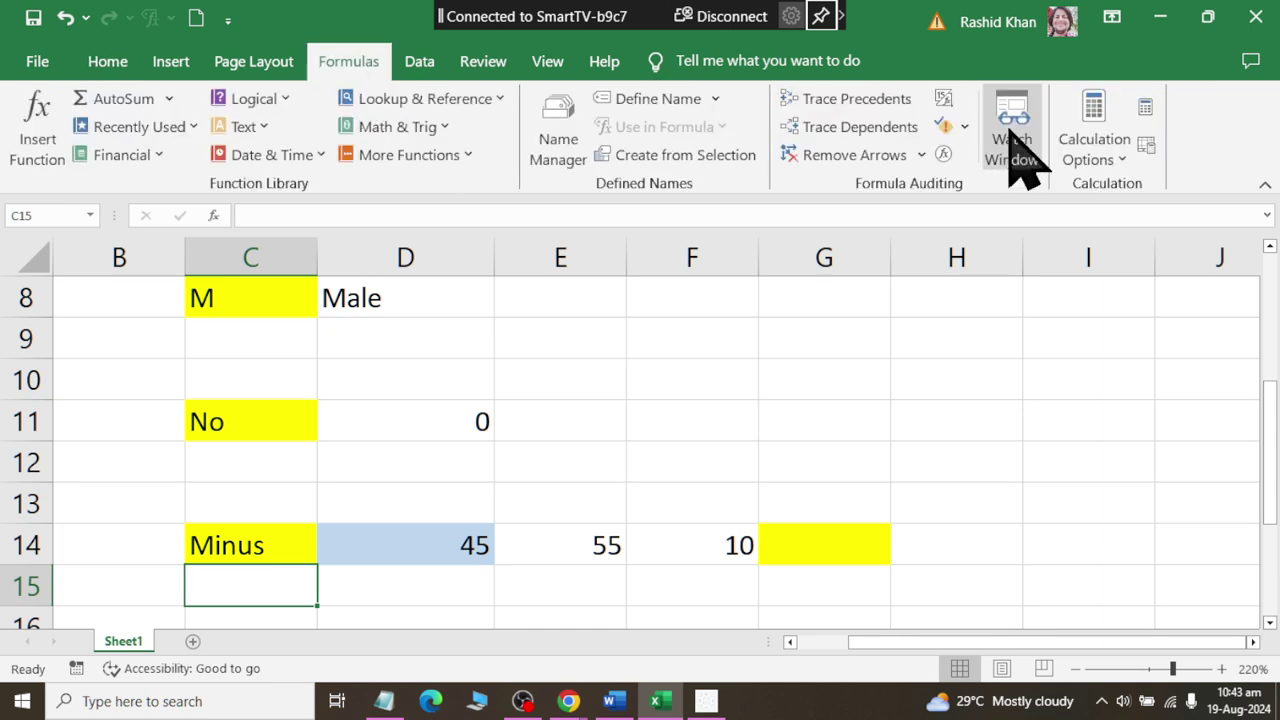
pyautogui.click(944, 100)
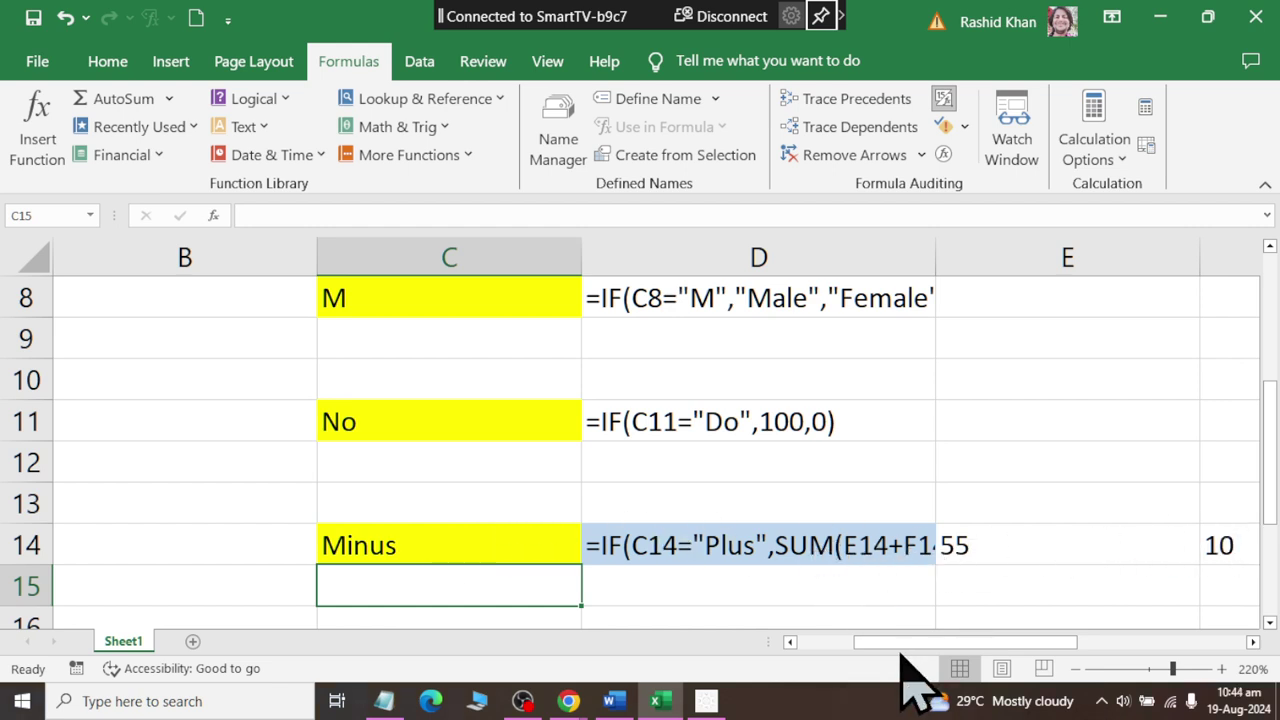
pyautogui.moveTo(900, 650); pyautogui.dragTo(948, 642)
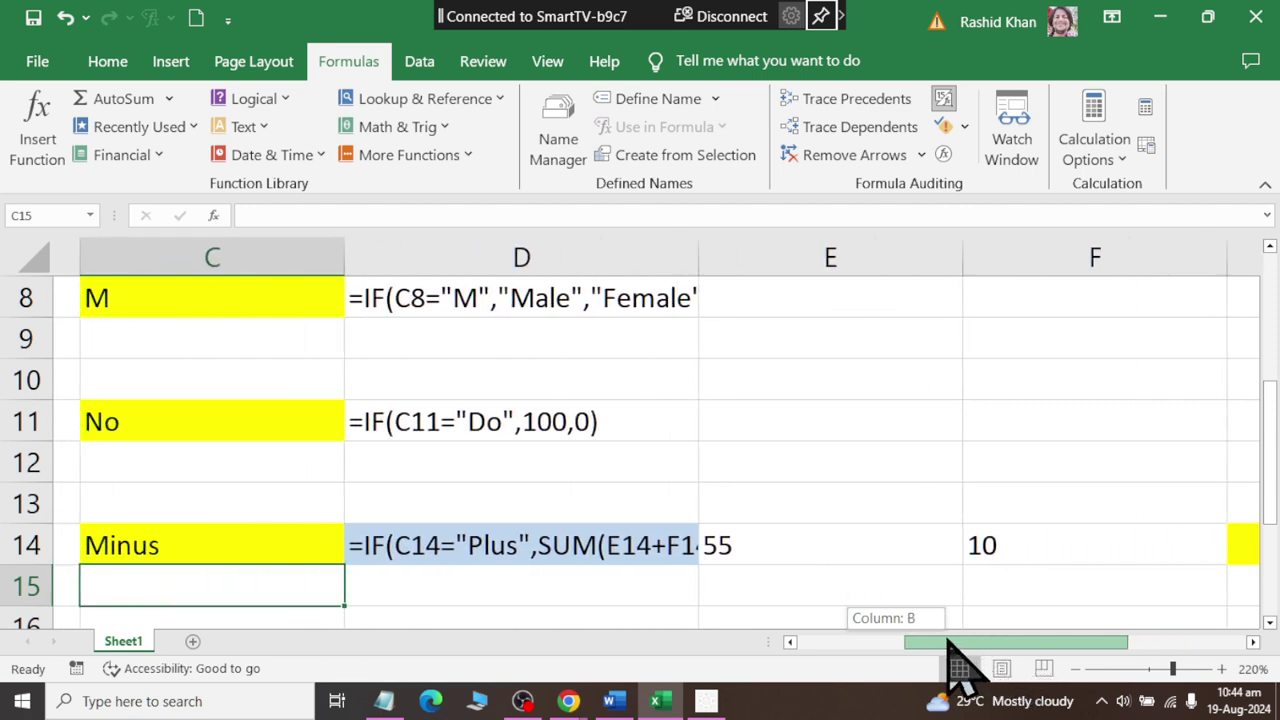
pyautogui.moveTo(948, 642); pyautogui.dragTo(956, 642)
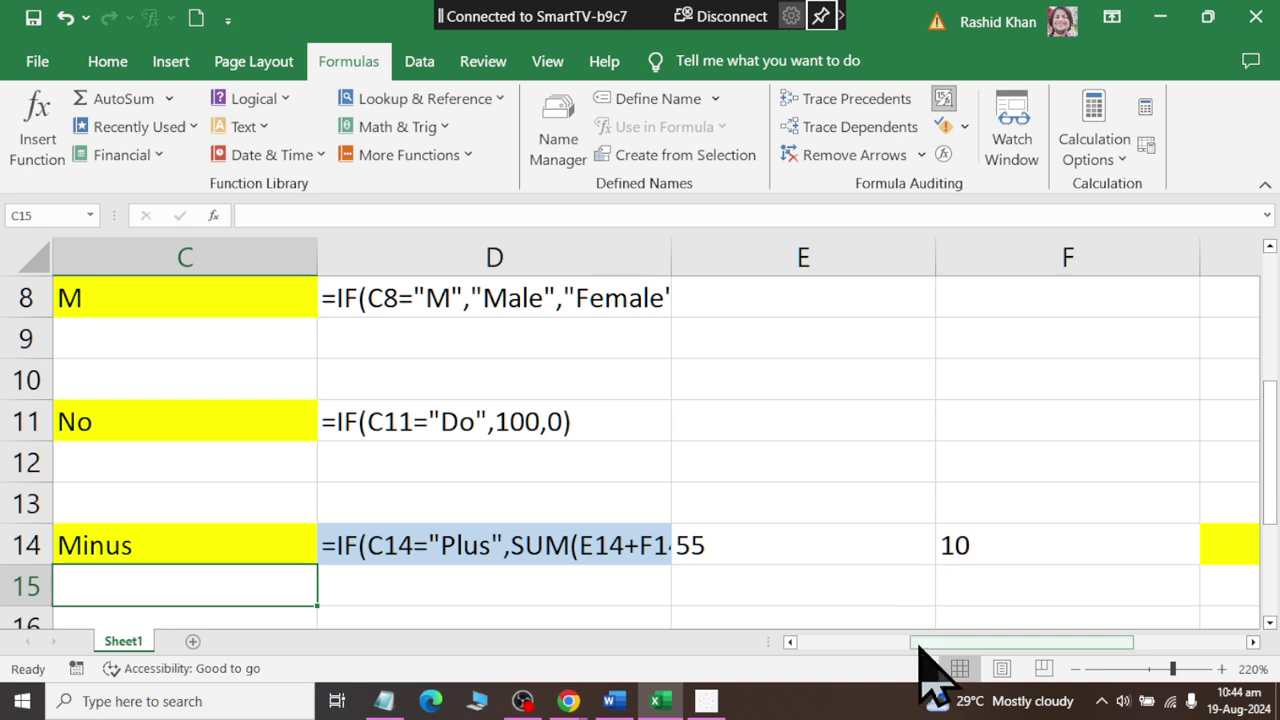
pyautogui.moveTo(921, 645); pyautogui.dragTo(866, 648)
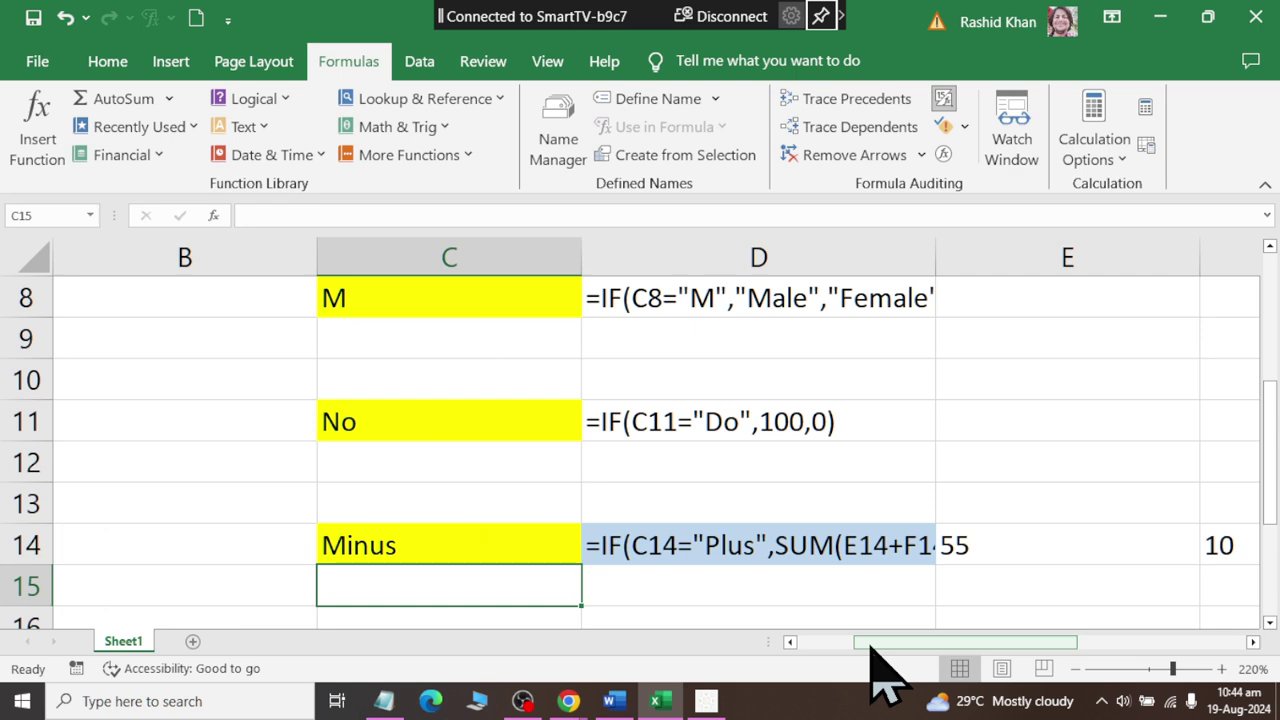
pyautogui.scroll(-1, 885, 655)
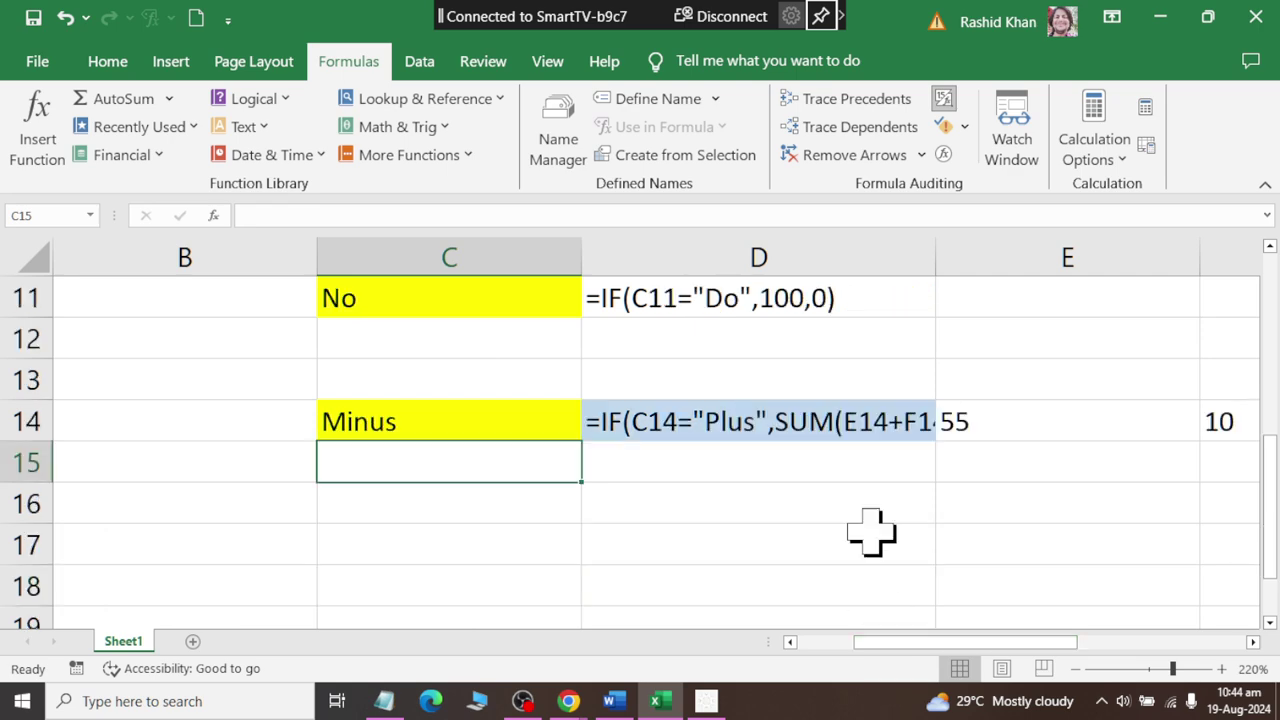
pyautogui.click(943, 98)
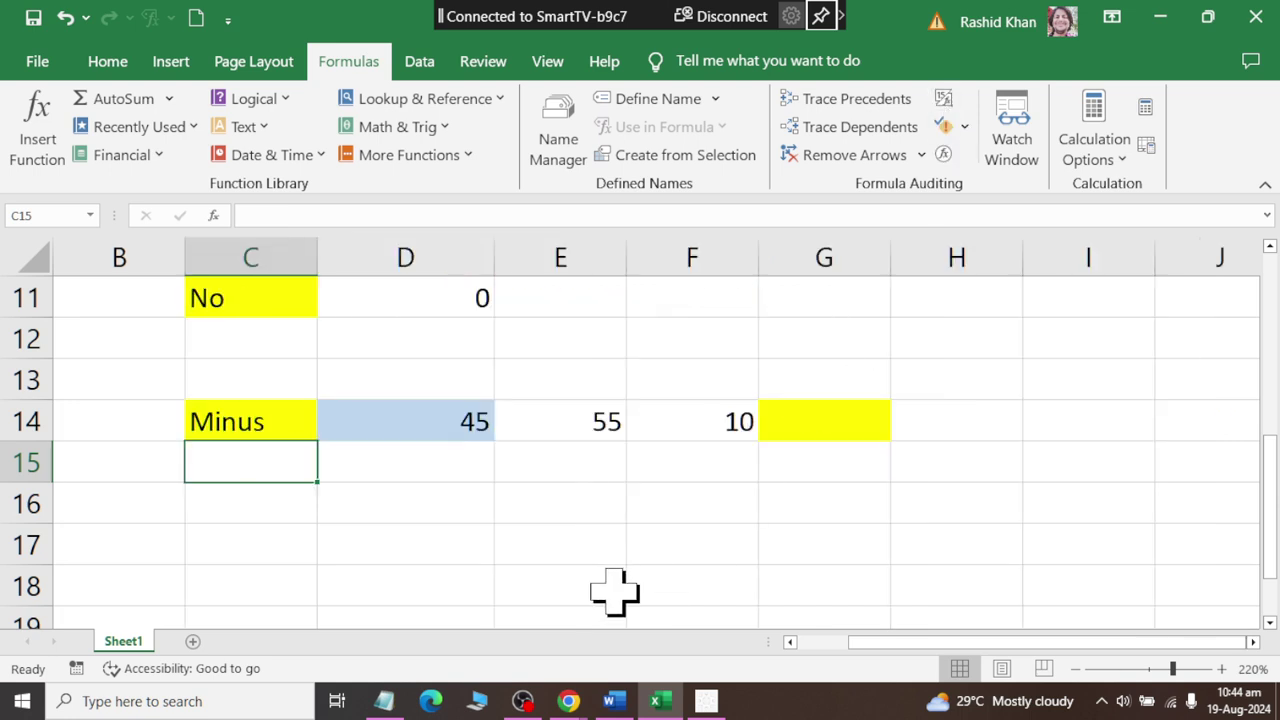
pyautogui.click(291, 549)
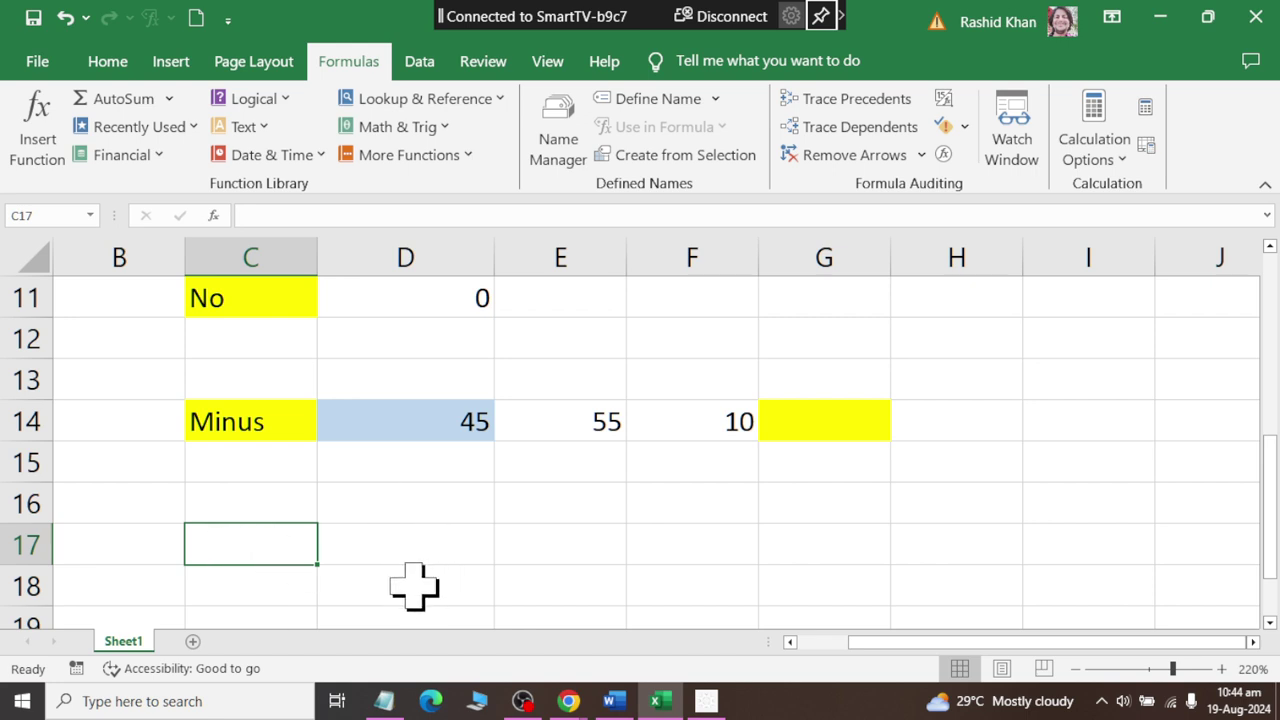
# Give C17 a light yellow fill and select D17 for the next formula.
pyautogui.click(412, 585)
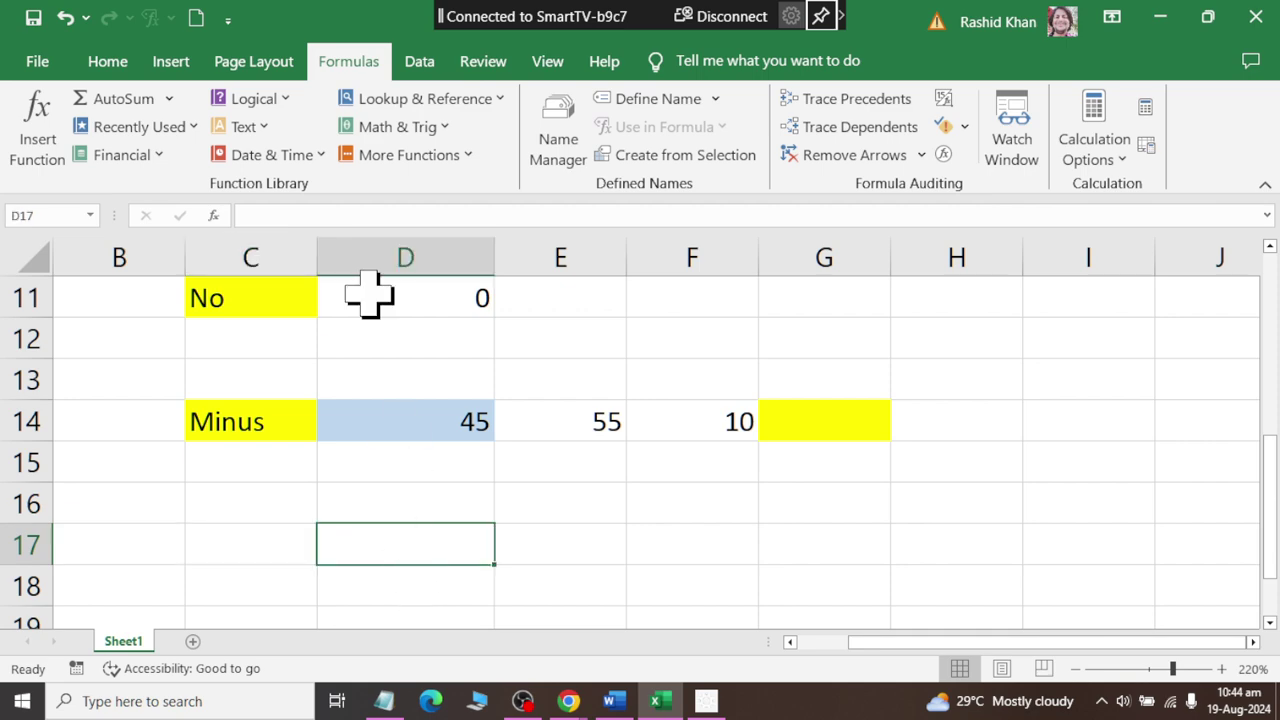
pyautogui.click(255, 575)
pyautogui.click(252, 528)
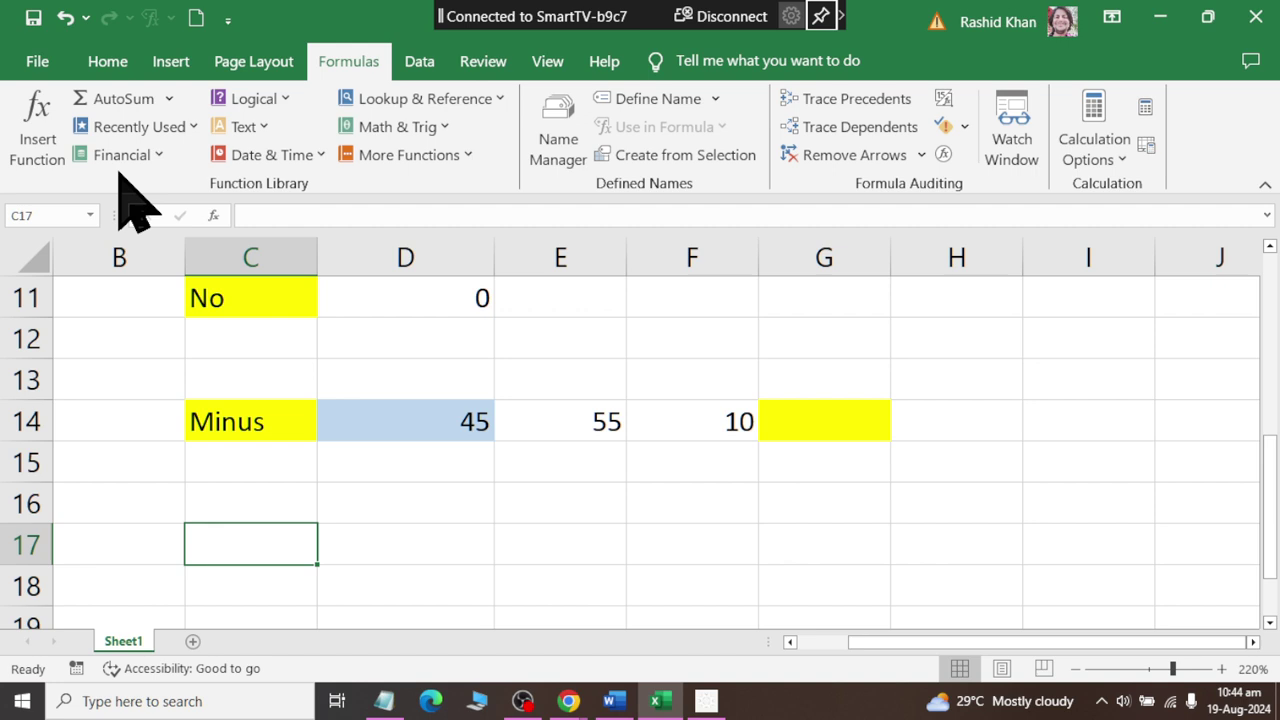
pyautogui.click(108, 66)
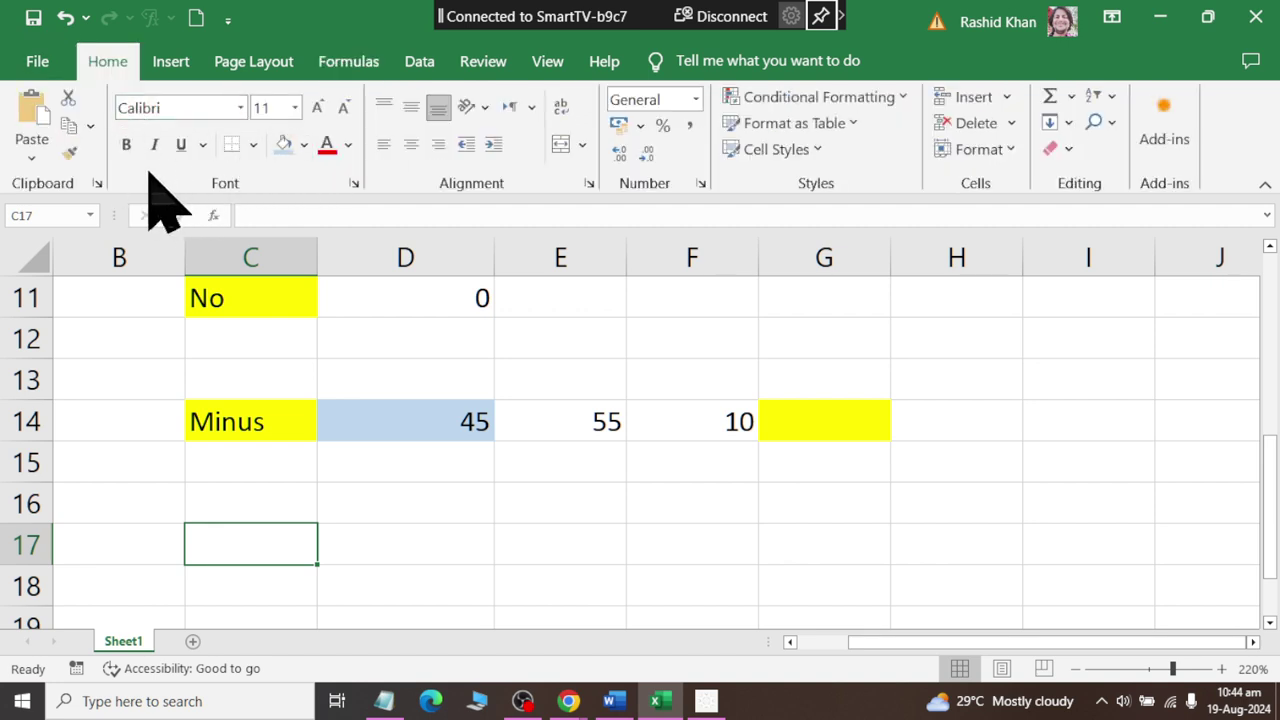
pyautogui.click(303, 146)
pyautogui.click(420, 235)
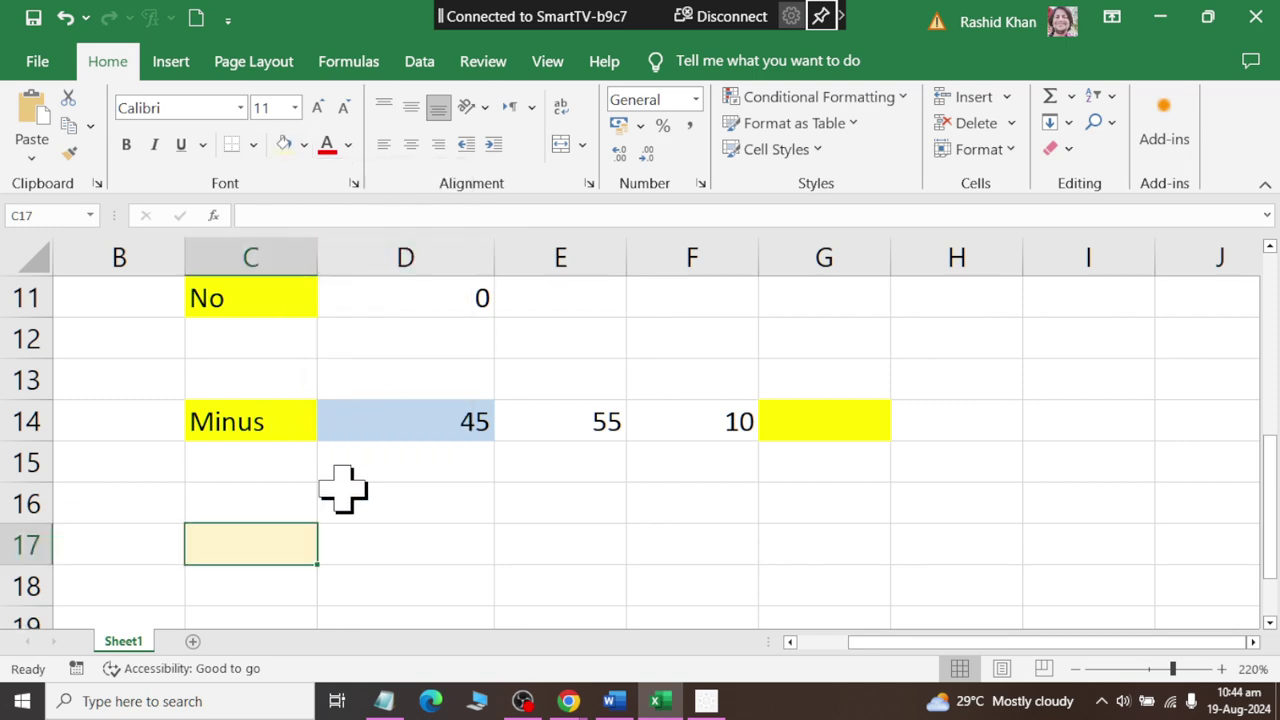
pyautogui.click(355, 540)
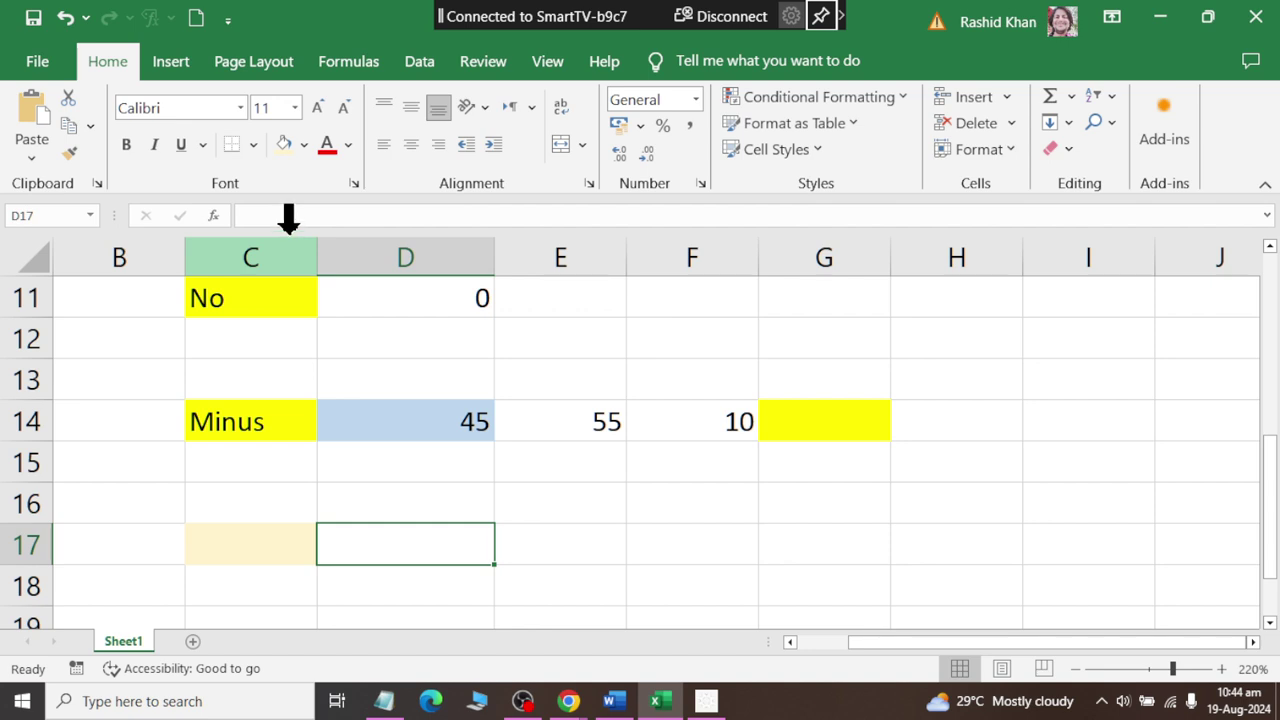
pyautogui.click(335, 62)
# Build =IF(C17=C17,C17,"No") in D17 through the IF Function Arguments dialog.
pyautogui.click(258, 99)
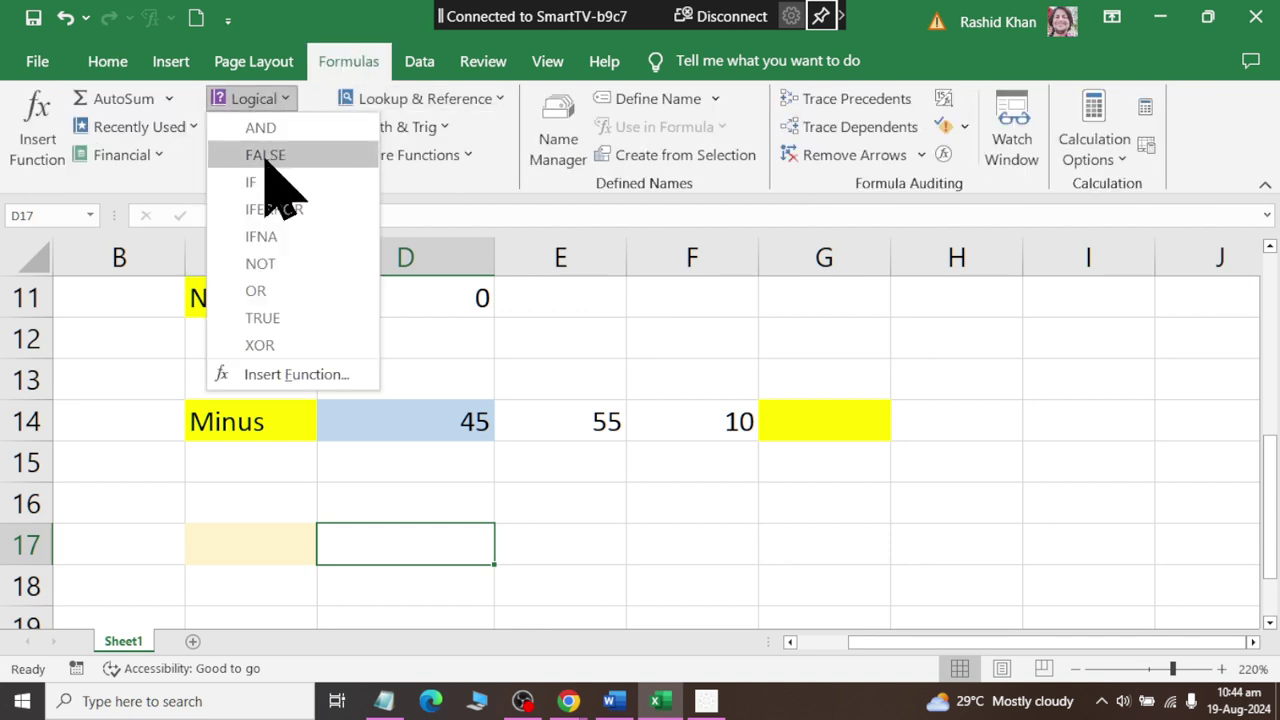
pyautogui.click(255, 182)
pyautogui.click(265, 543)
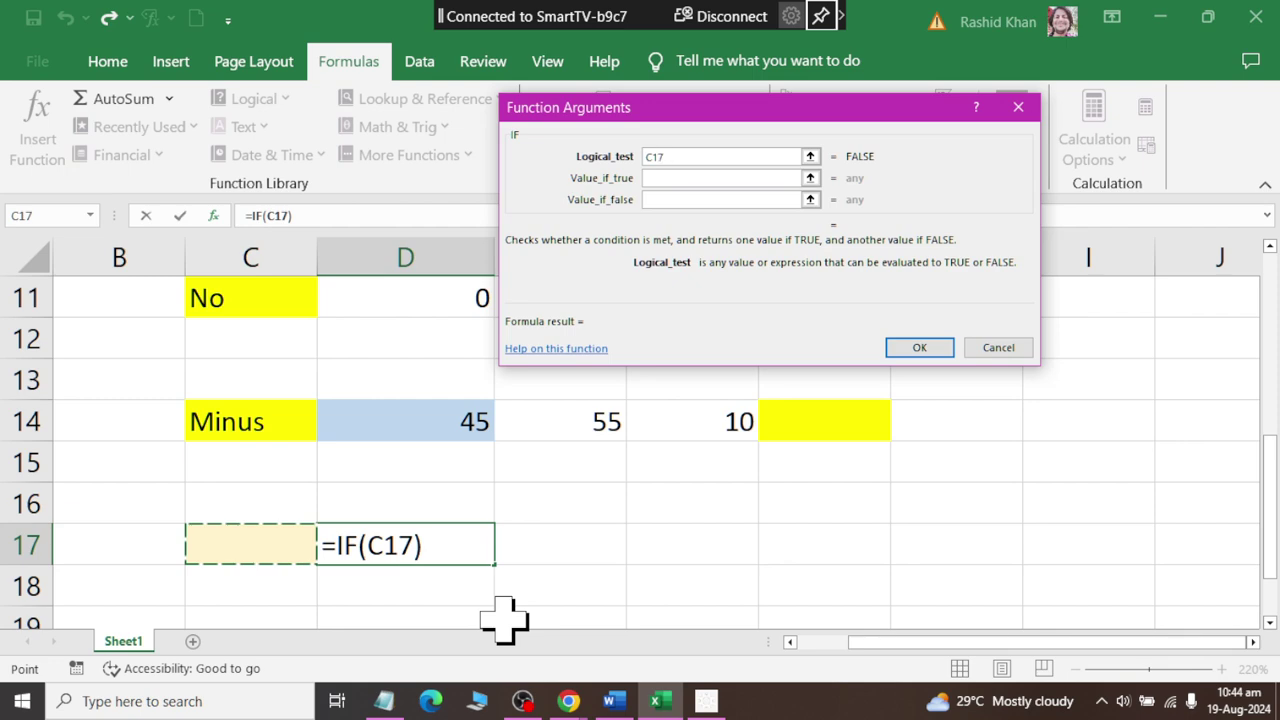
pyautogui.write('=')
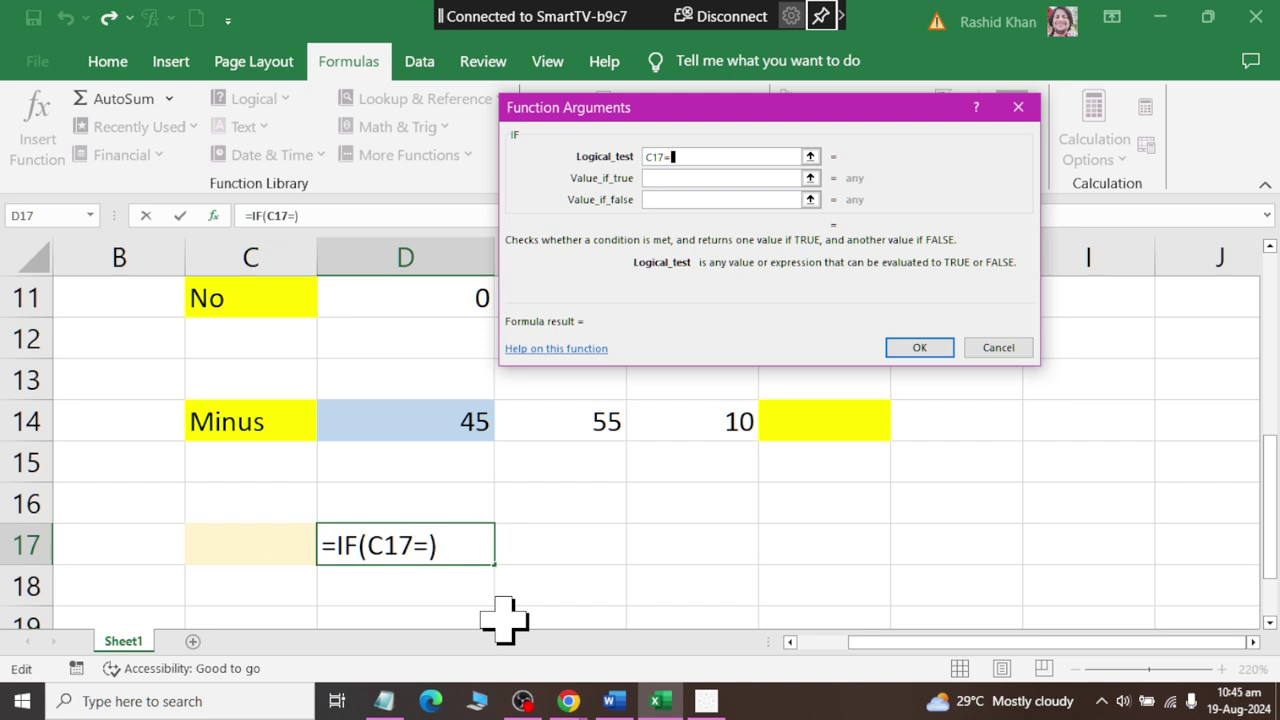
pyautogui.click(262, 544)
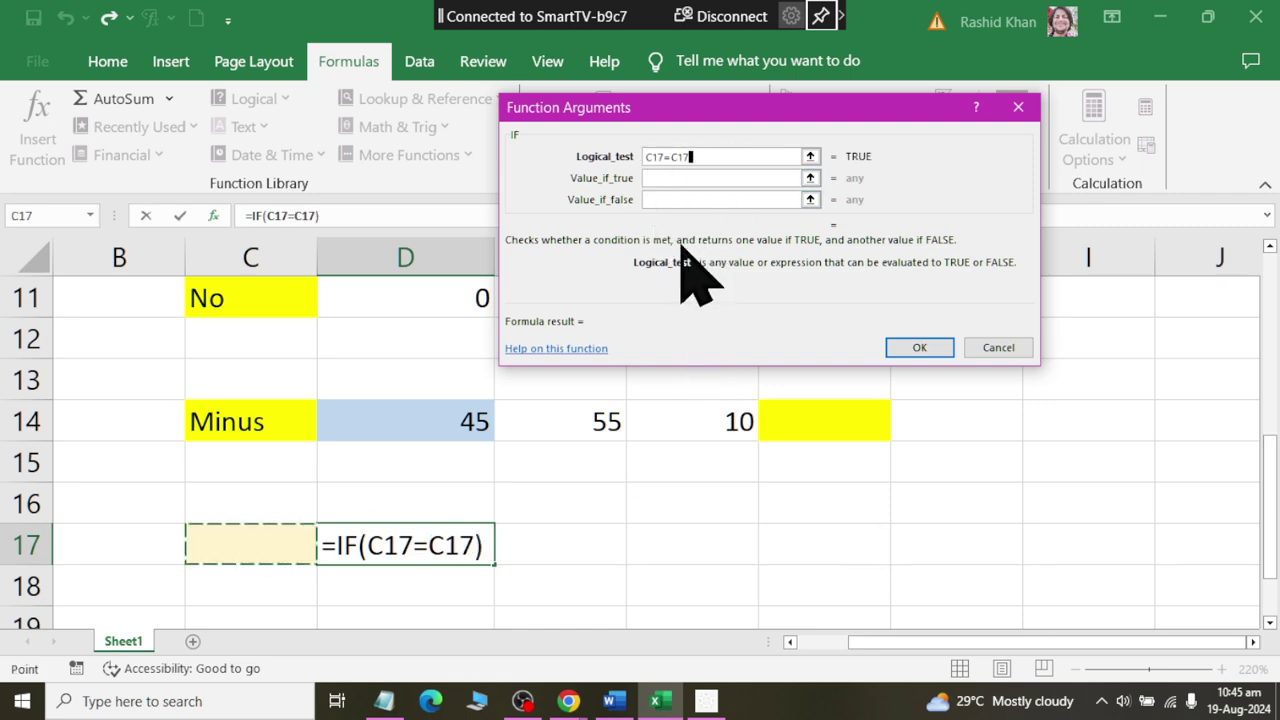
pyautogui.click(680, 178)
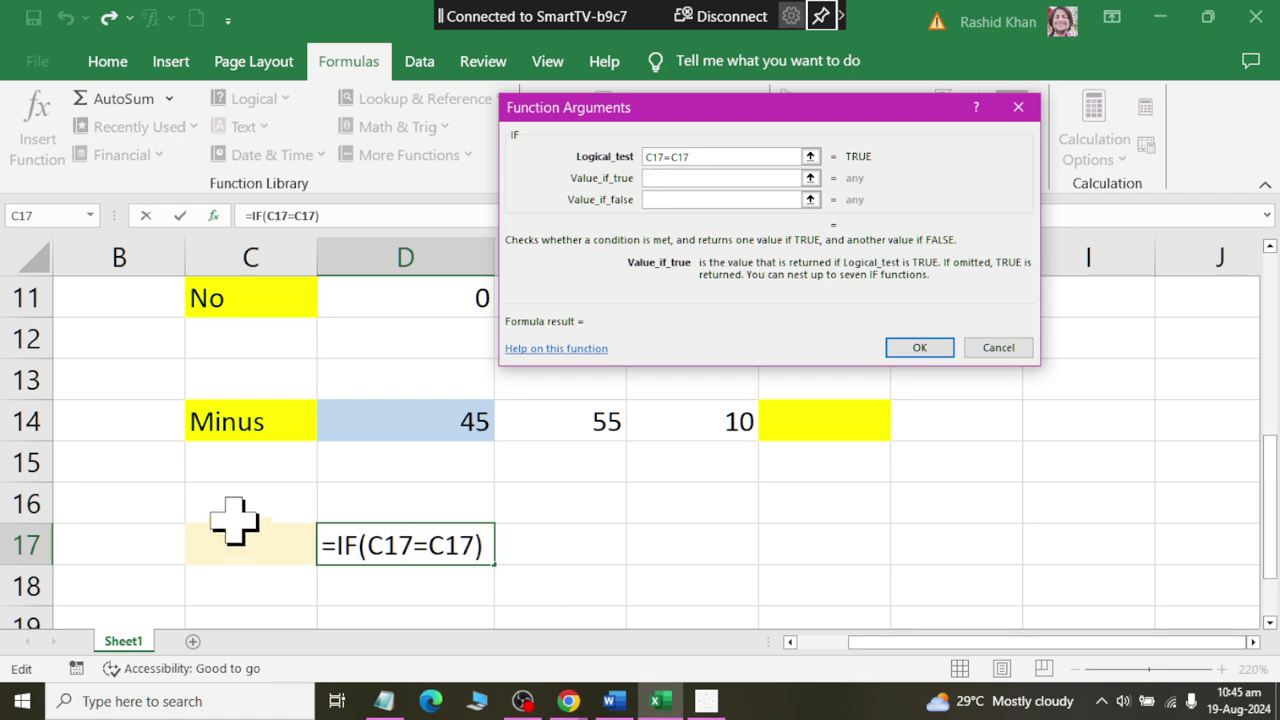
pyautogui.click(260, 540)
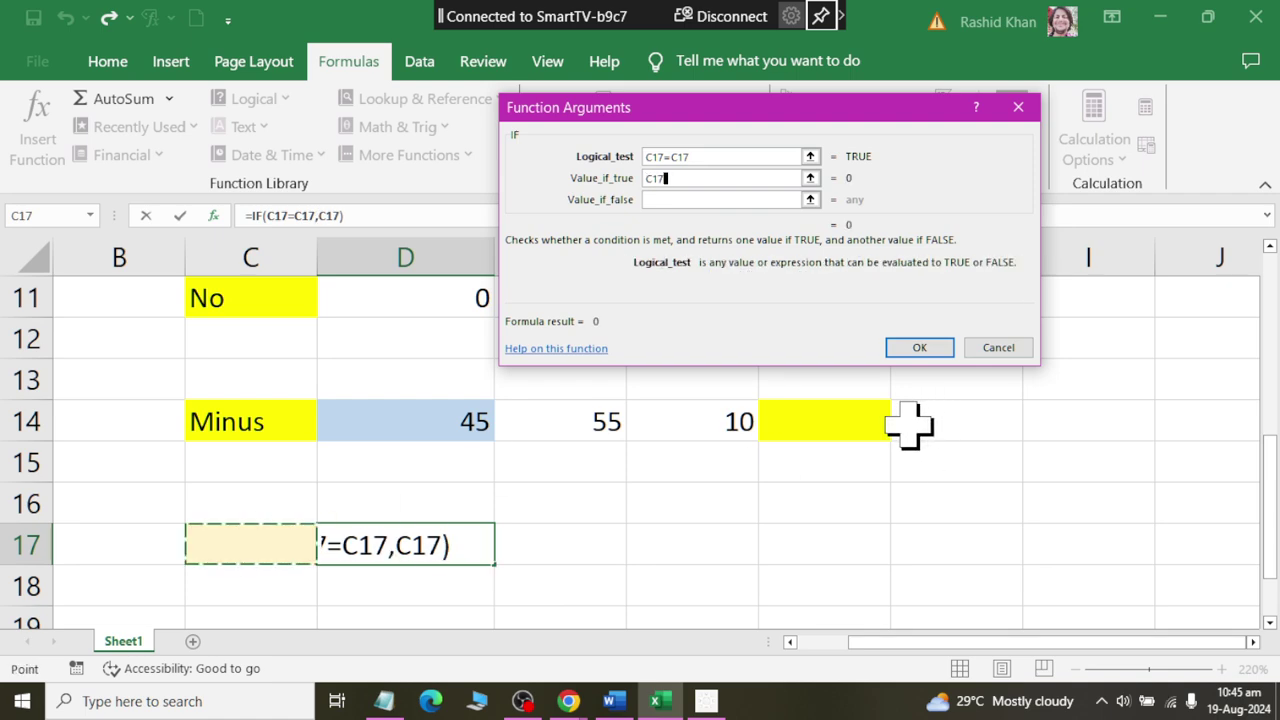
pyautogui.click(690, 199)
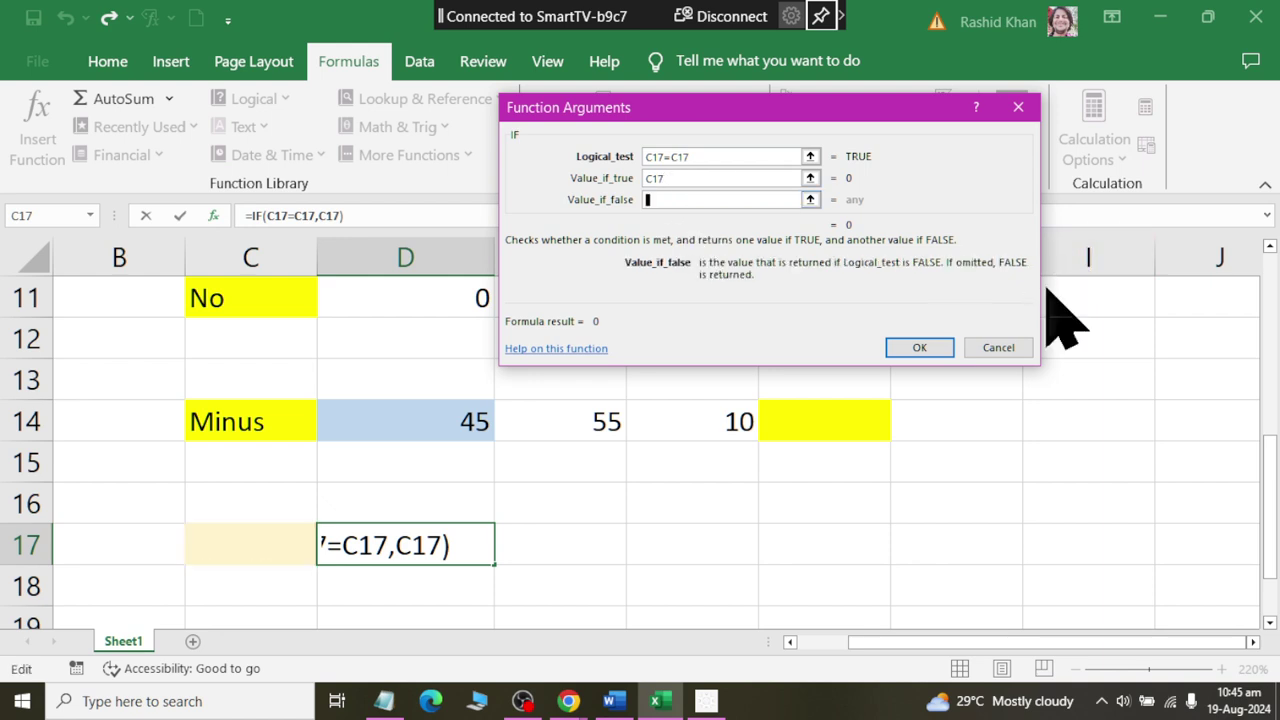
pyautogui.write('"No')
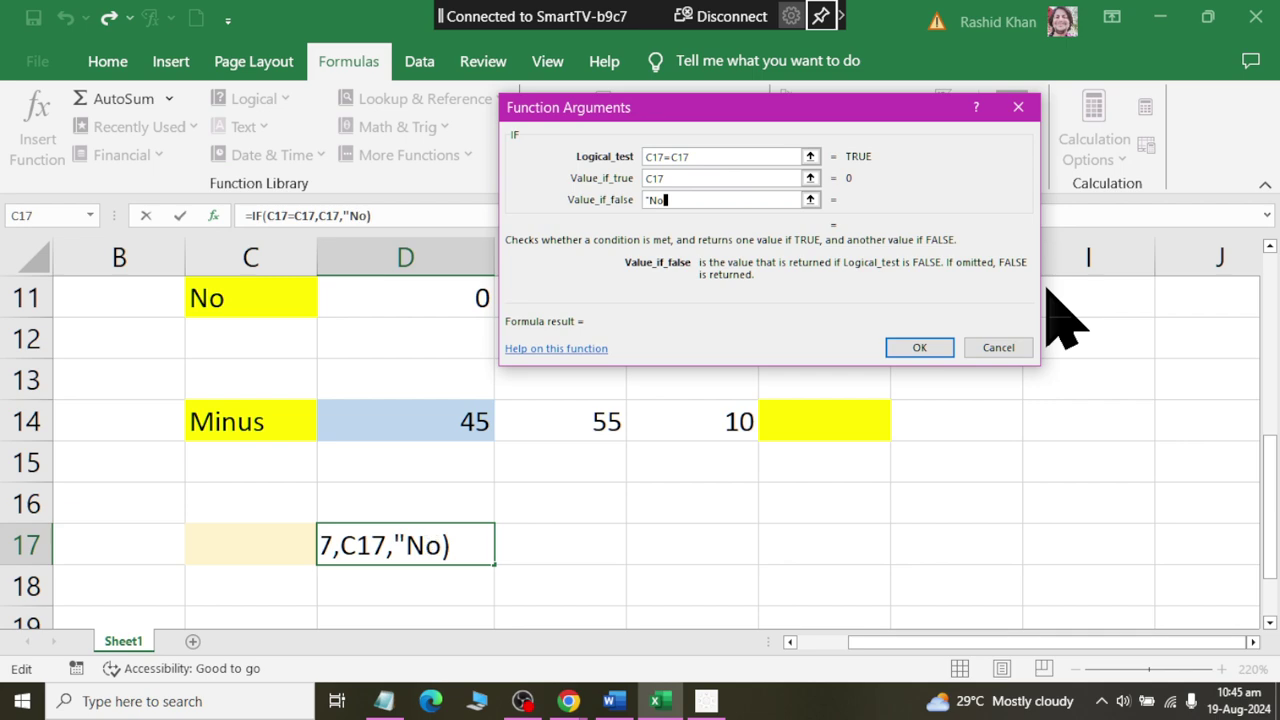
pyautogui.write('"')
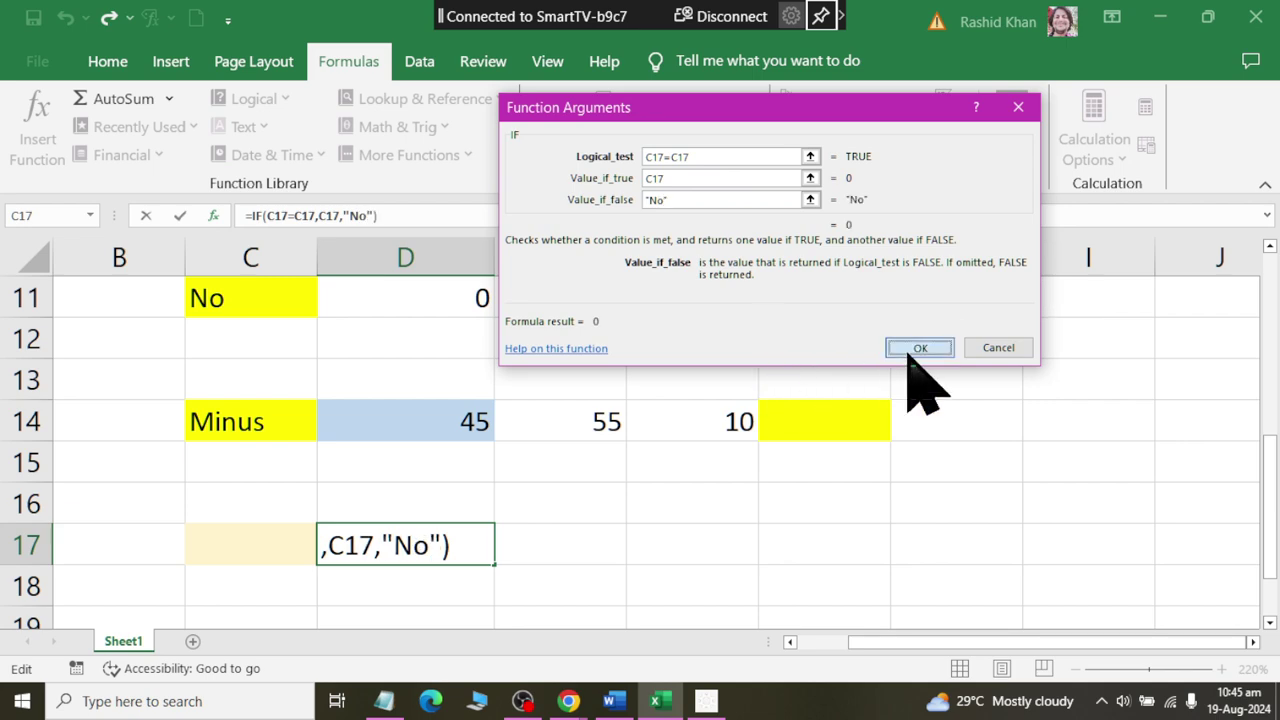
pyautogui.click(914, 348)
pyautogui.click(213, 560)
# Enter test values 10, 20, 30 and 40 in C17 in turn.
pyautogui.write('10')
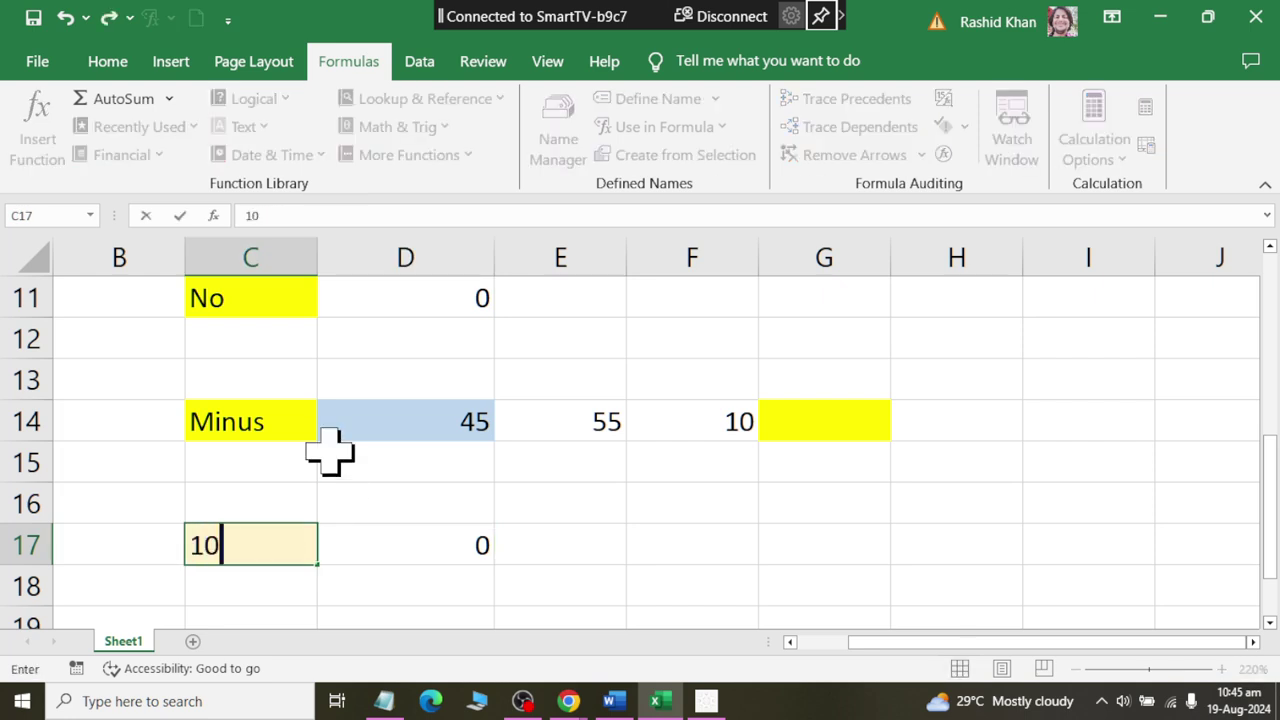
pyautogui.press('Return')
pyautogui.press('Up')
pyautogui.write('20')
pyautogui.press('Return')
pyautogui.press('Up')
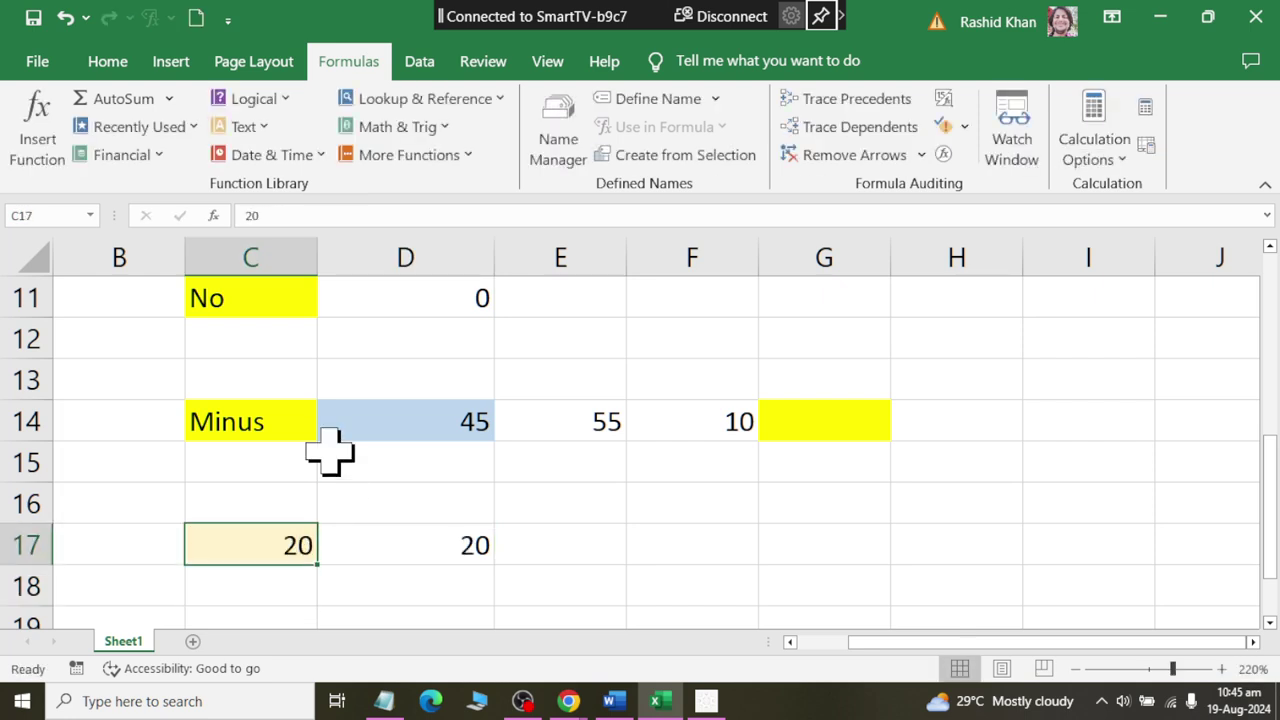
pyautogui.write('30')
pyautogui.press('Return')
pyautogui.press('Up')
pyautogui.write('40')
pyautogui.press('Return')
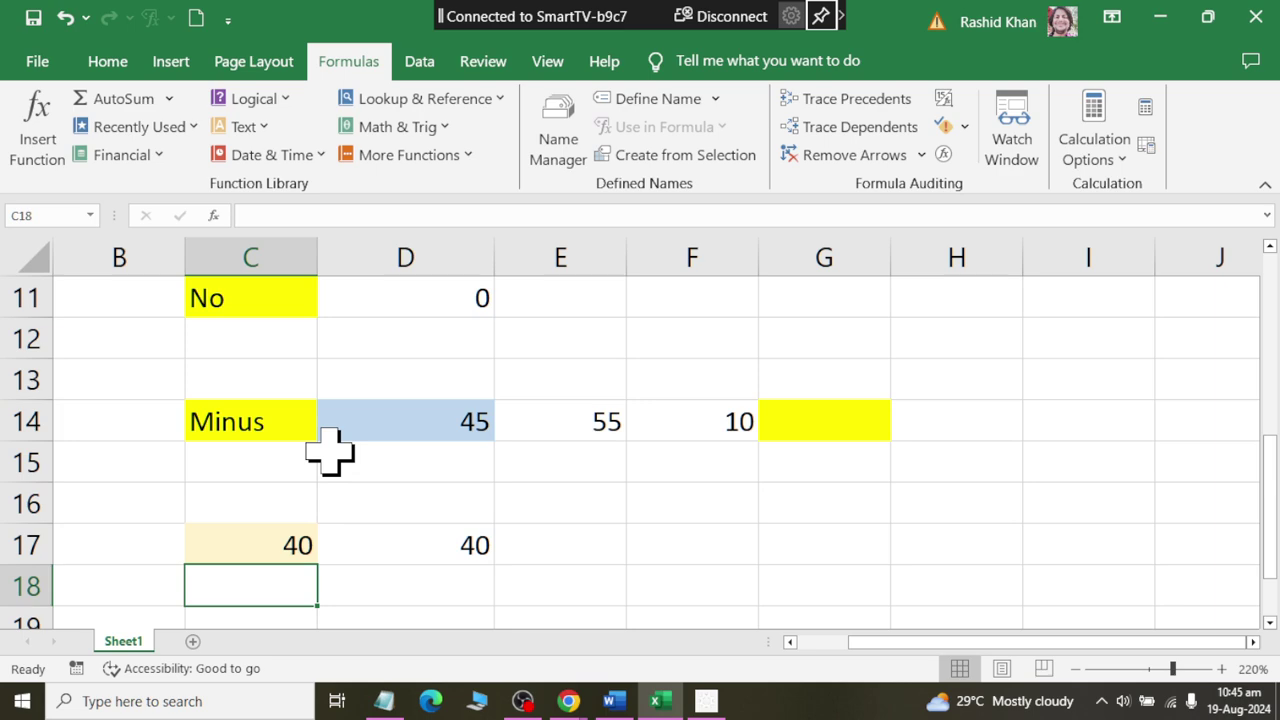
# Replace D17's IF formula with a plain =C17 reference.
pyautogui.click(410, 572)
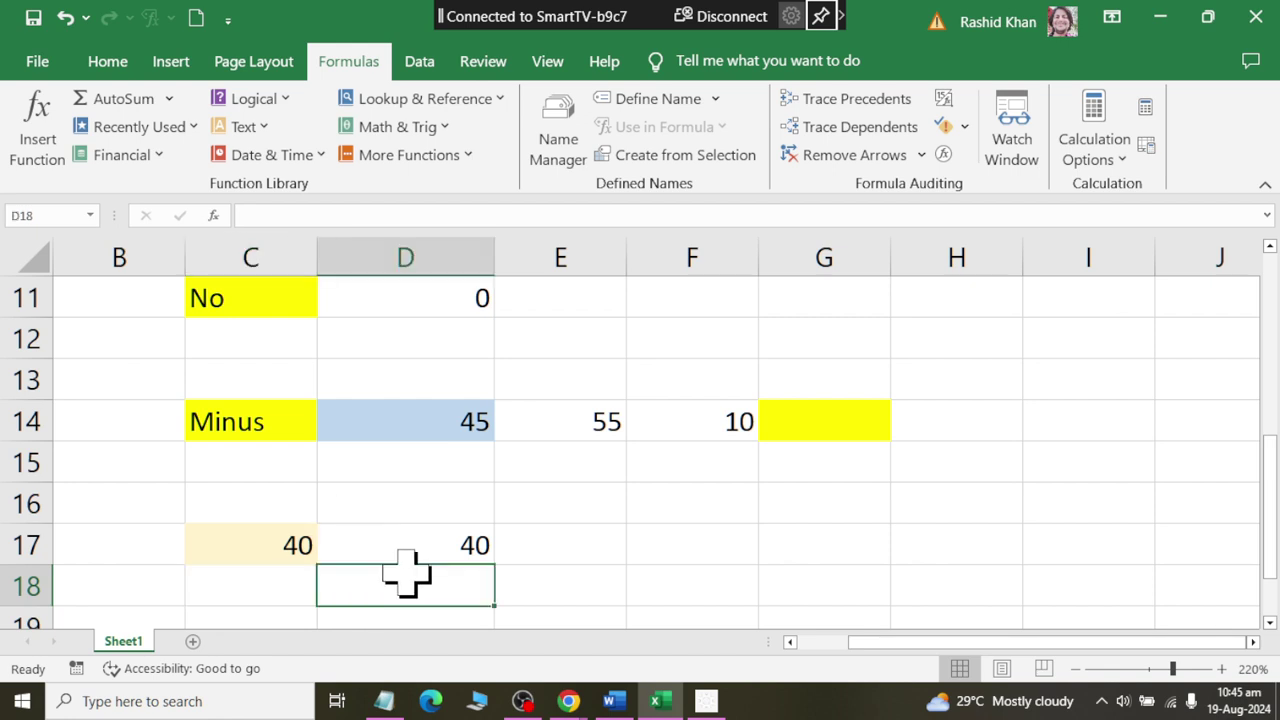
pyautogui.click(435, 535)
pyautogui.press('Delete')
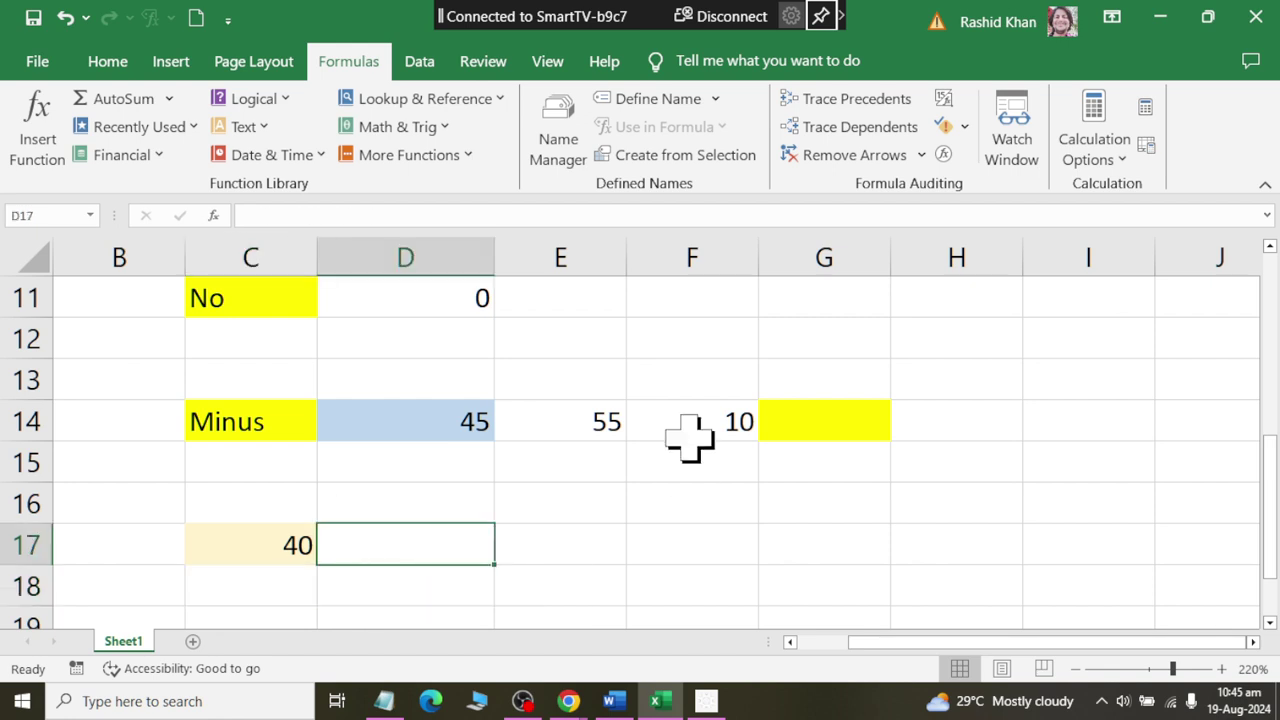
pyautogui.write('=')
pyautogui.click(266, 536)
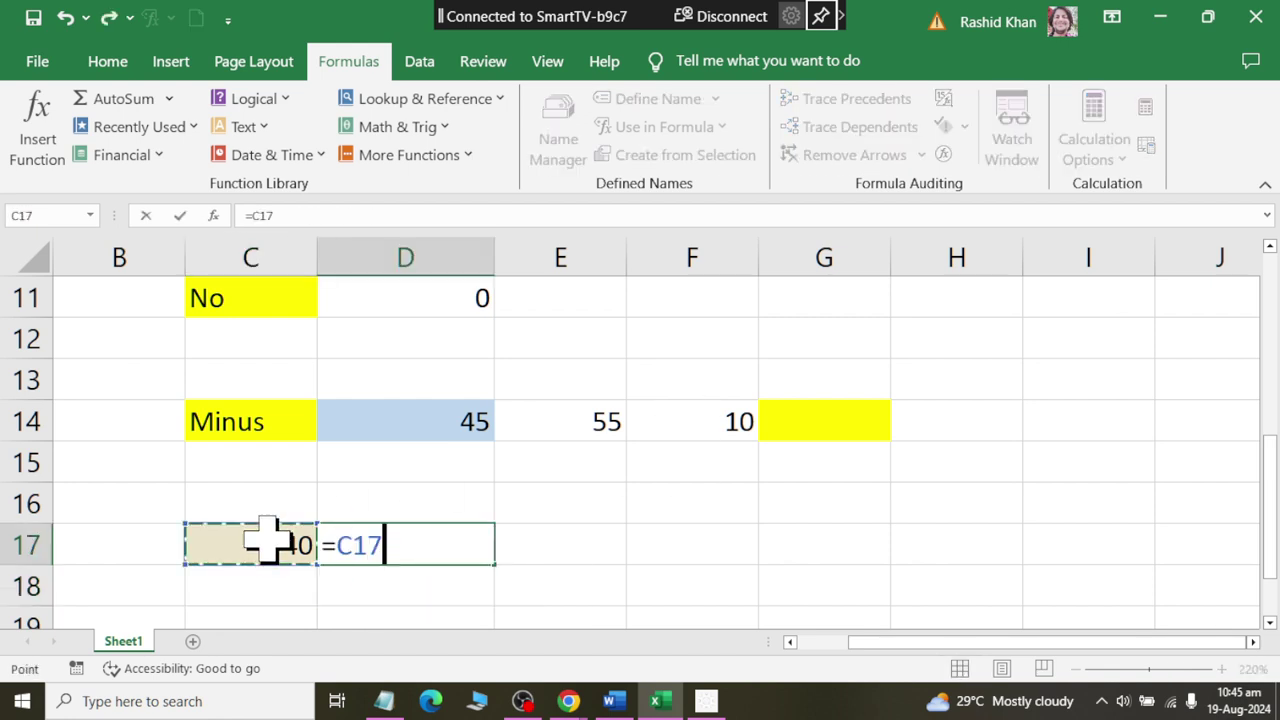
pyautogui.press('Return')
# Enter 50, 20 and 30 in C17, then undo the last entry.
pyautogui.click(278, 550)
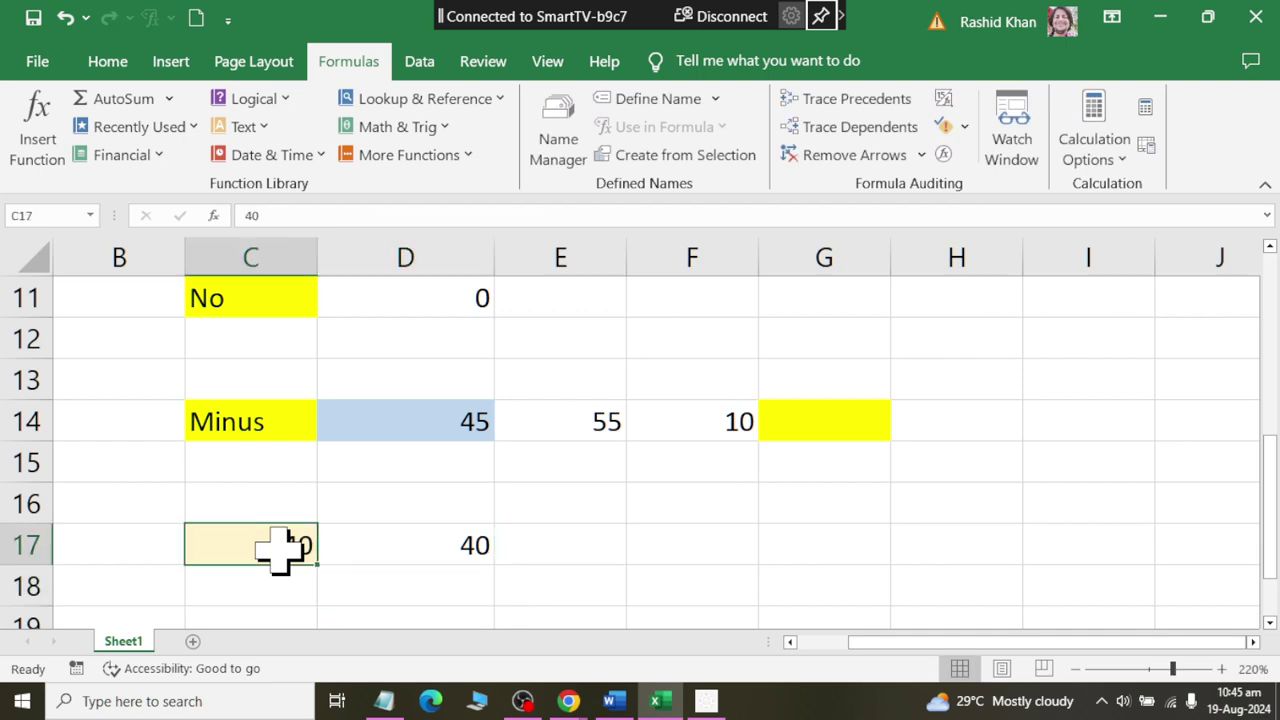
pyautogui.write('50')
pyautogui.press('Return')
pyautogui.click(278, 550)
pyautogui.write('20')
pyautogui.press('Return')
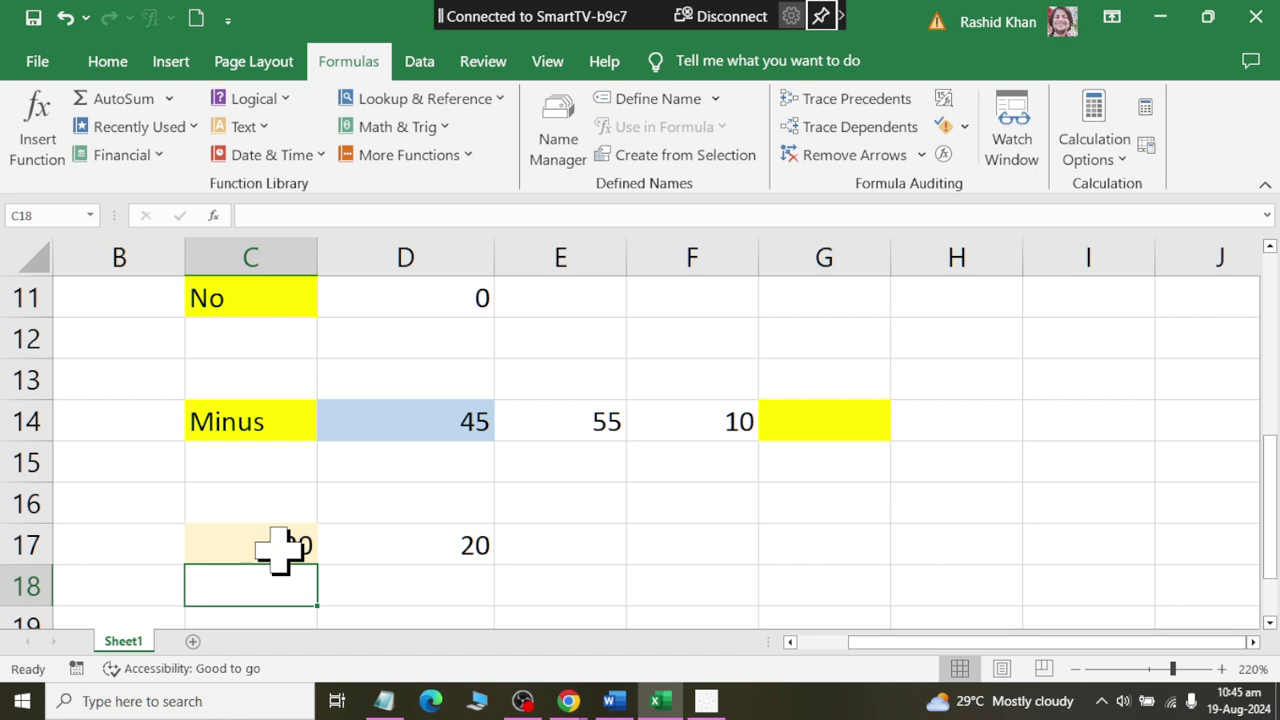
pyautogui.click(278, 550)
pyautogui.write('30')
pyautogui.press('Return')
pyautogui.hotkey('ctrl', 'z')
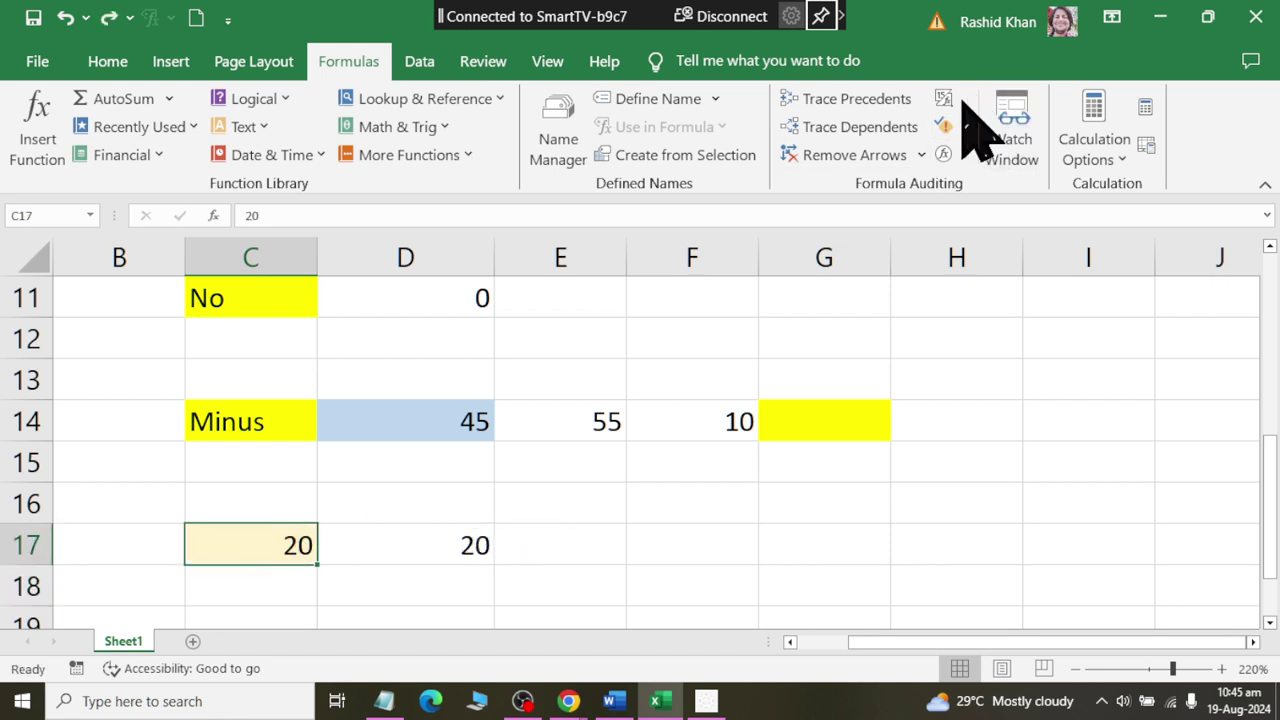
# Toggle Show Formulas, dismiss the error-check message, and leave formulas displayed.
pyautogui.click(944, 99)
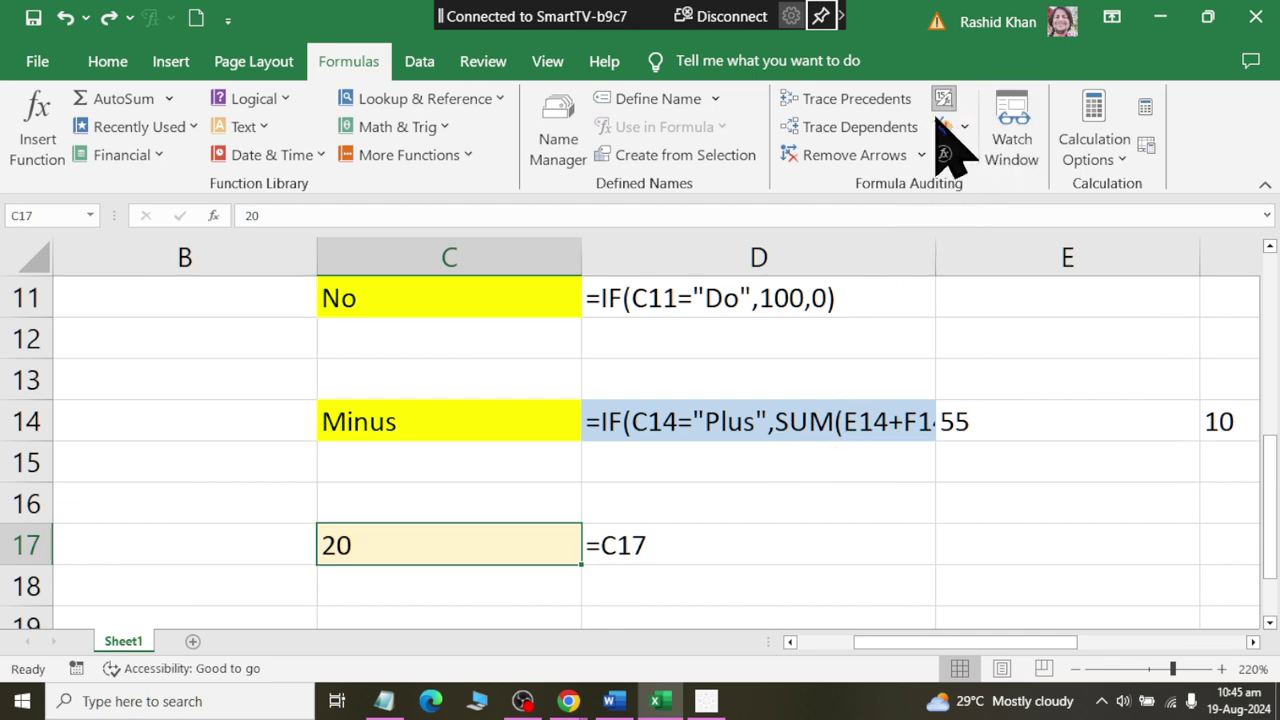
pyautogui.write('50')
pyautogui.click(944, 100)
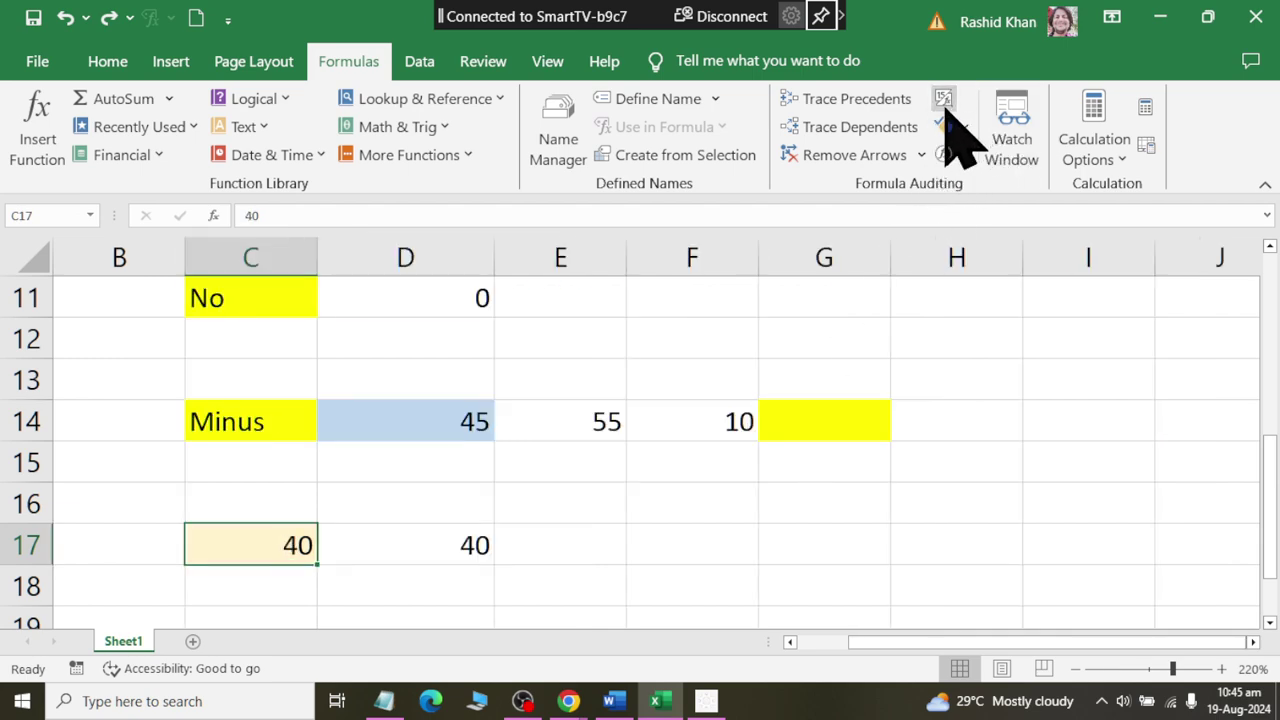
pyautogui.click(944, 100)
pyautogui.click(944, 99)
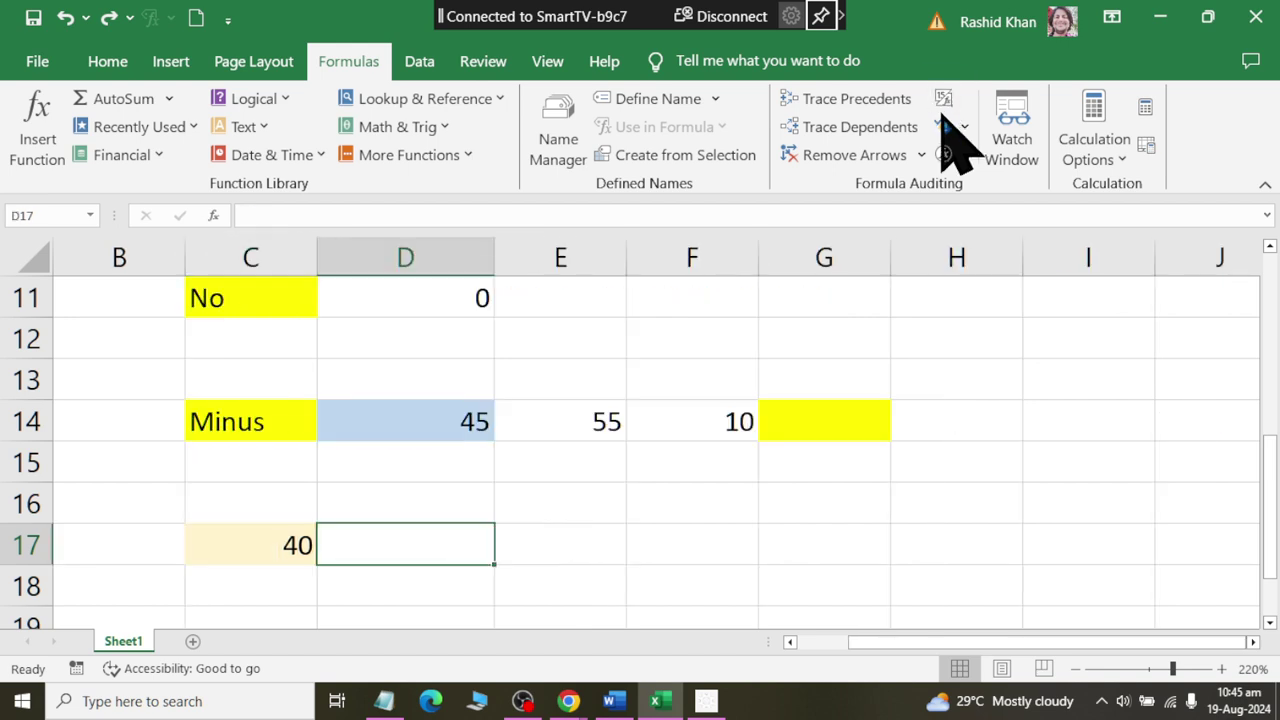
pyautogui.click(944, 127)
pyautogui.press('Return')
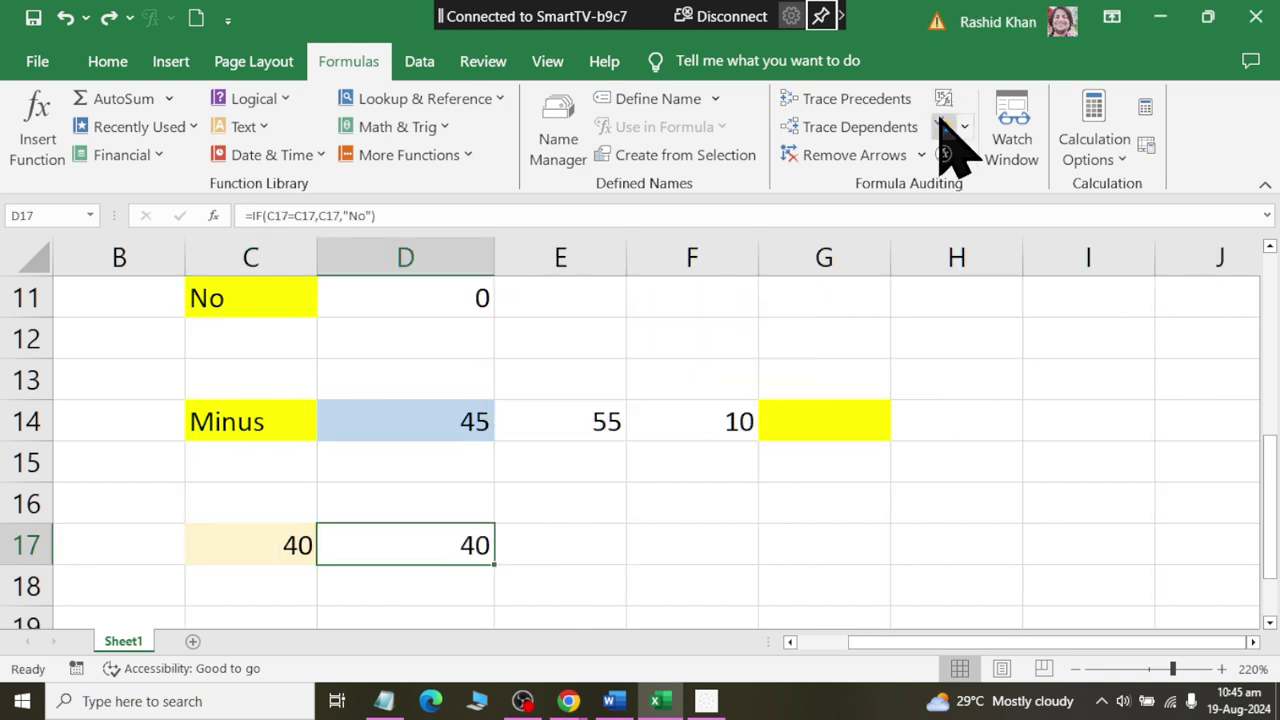
pyautogui.click(944, 100)
pyautogui.click(630, 600)
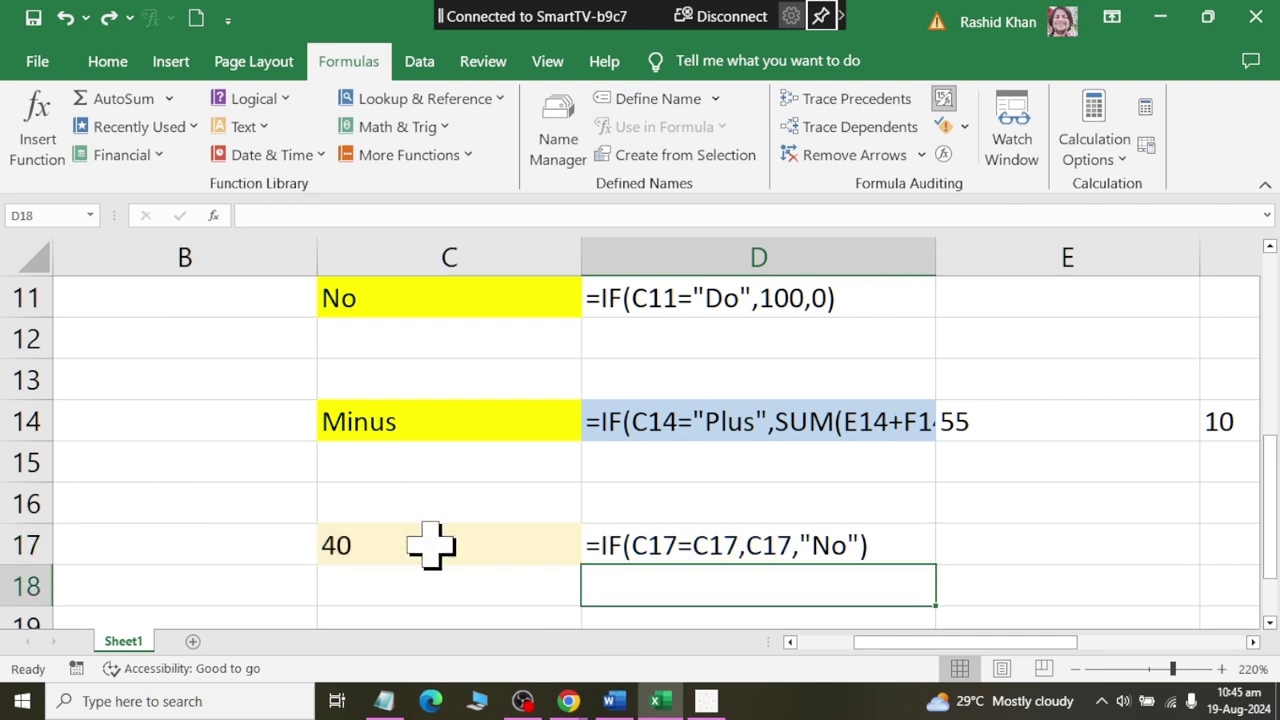
pyautogui.click(430, 543)
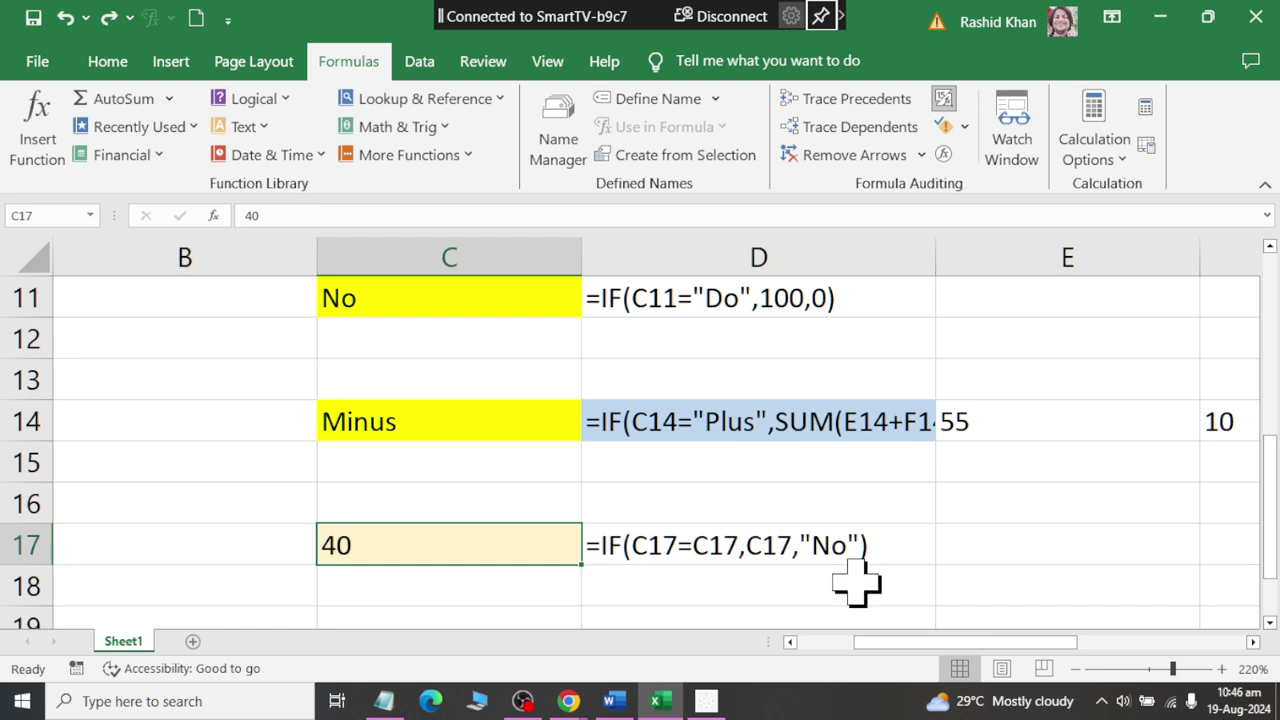
# Shorten D17's formula to =IF(C17=C17,C17) by removing the "No" argument.
pyautogui.doubleClick(858, 545)
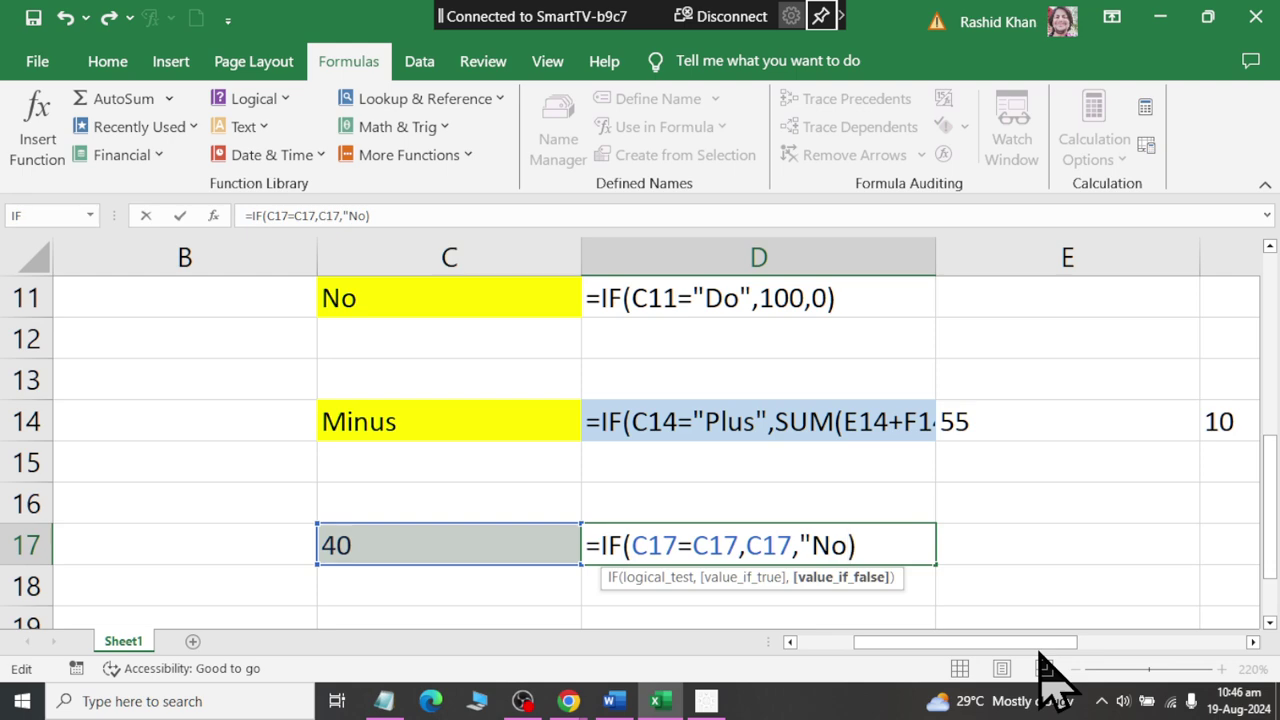
pyautogui.press('BackSpace')
pyautogui.write(')')
pyautogui.press('Return')
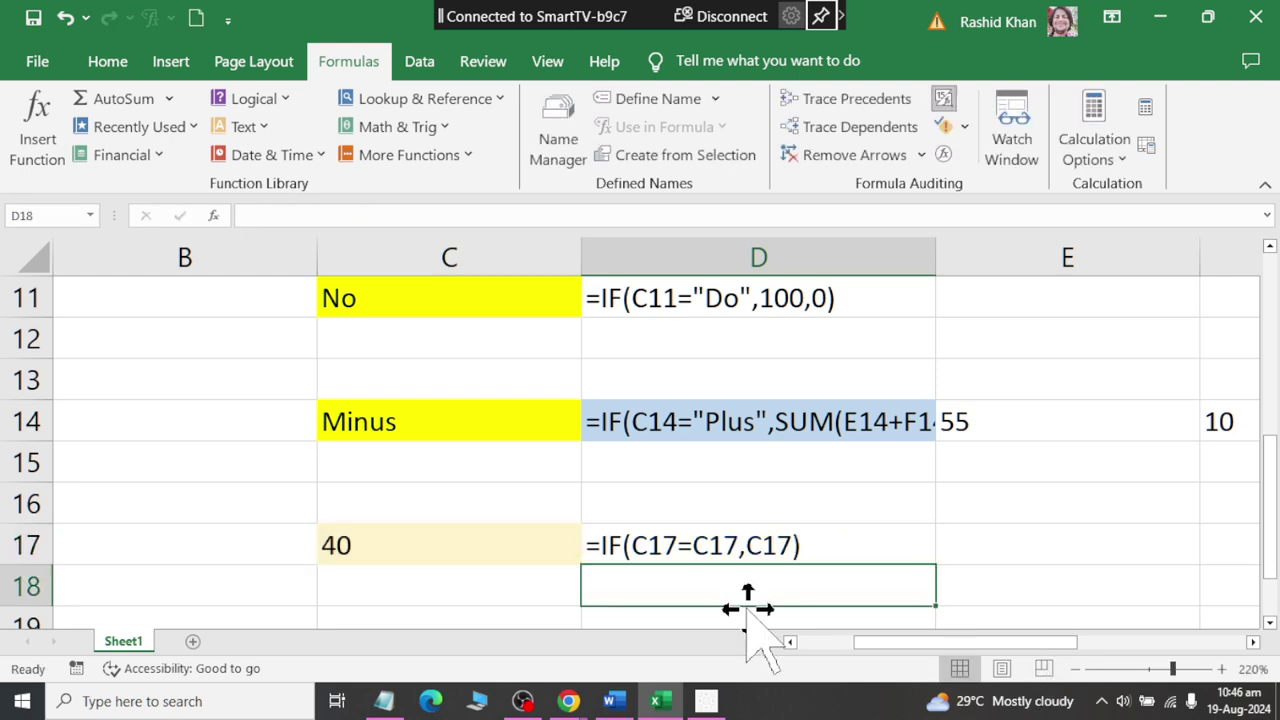
pyautogui.click(467, 535)
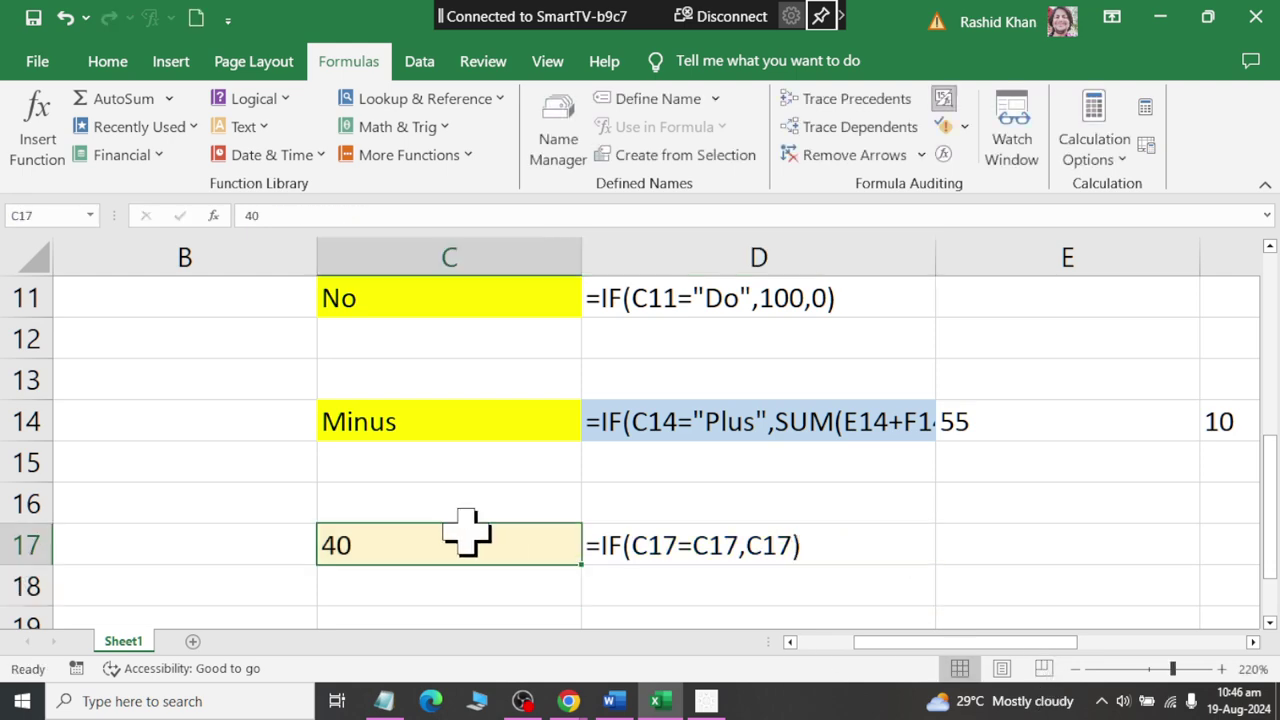
# Show results again and enter 60 in C17.
pyautogui.click(943, 98)
pyautogui.write('60')
pyautogui.press('Return')
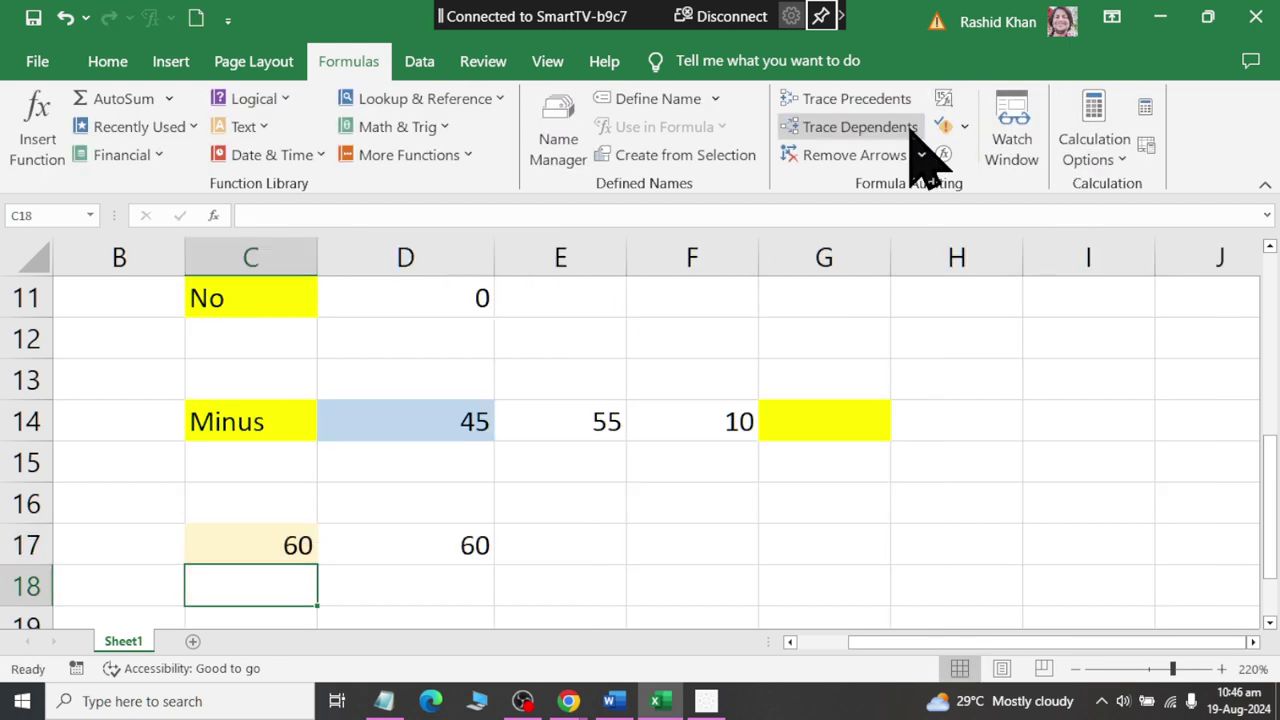